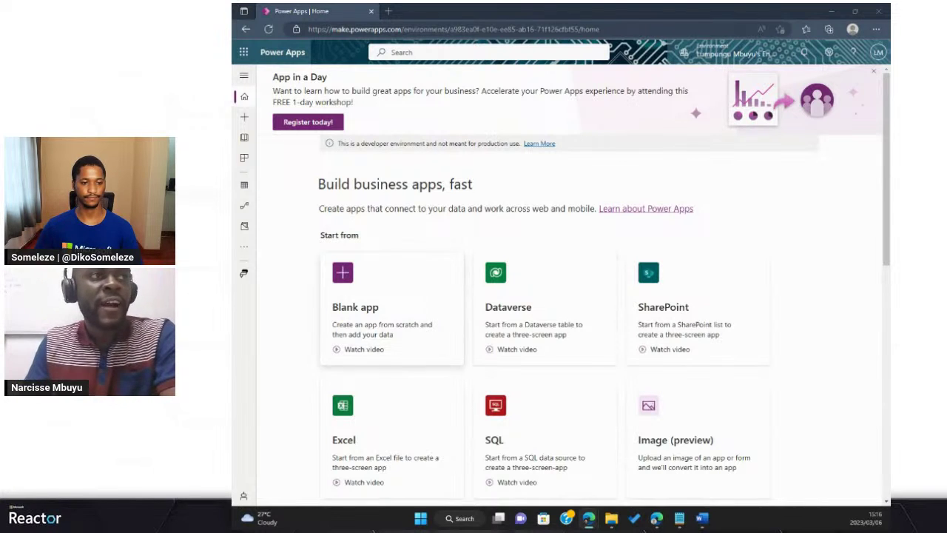
Step: Open the environment's list of Dataverse tables and look through the recommended tables
scroll(567, 285, "down", 2)
scroll(567, 285, "up", 2)
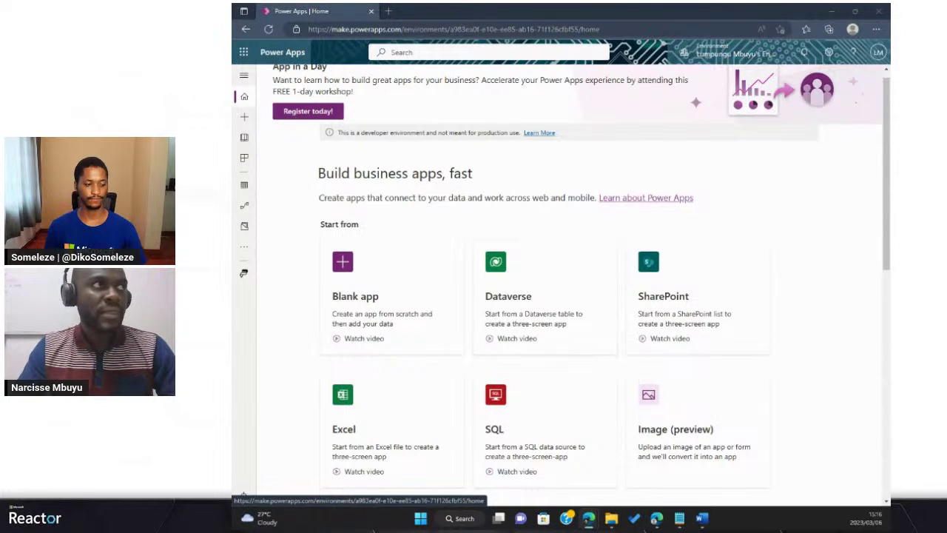
left_click(244, 74)
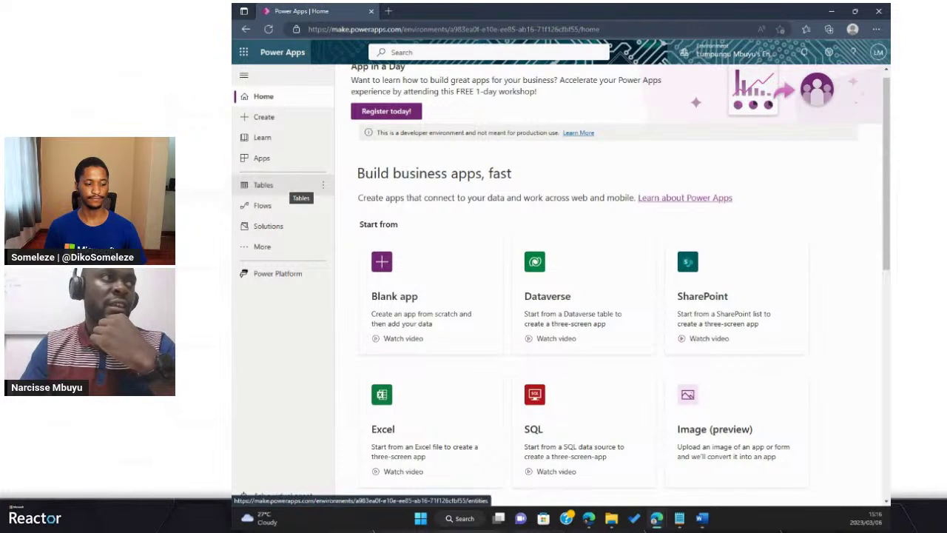
left_click(263, 185)
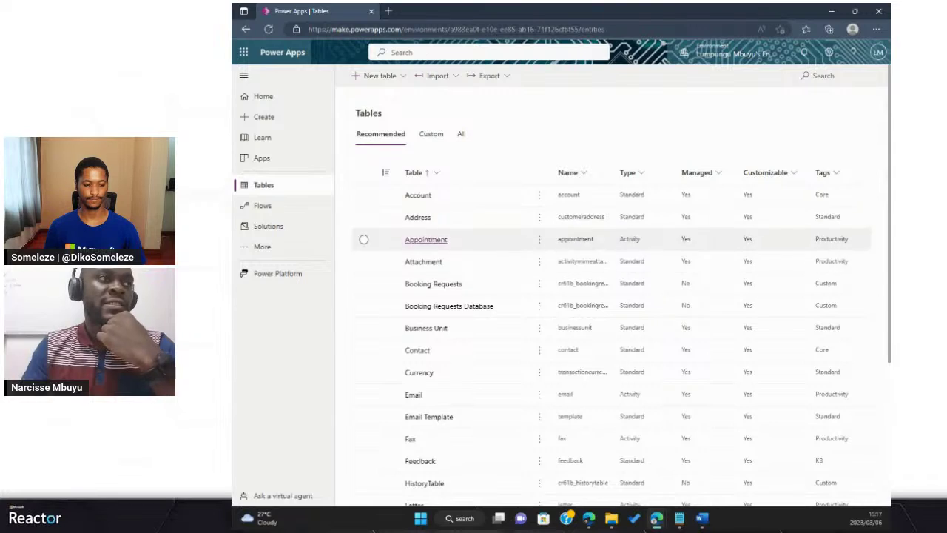
scroll(621, 326, "down", 3)
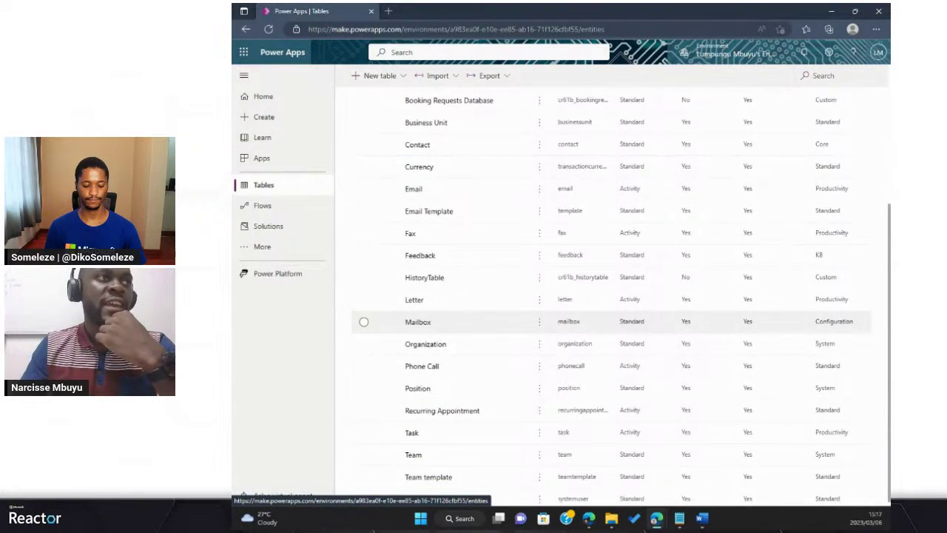
scroll(621, 326, "up", 3)
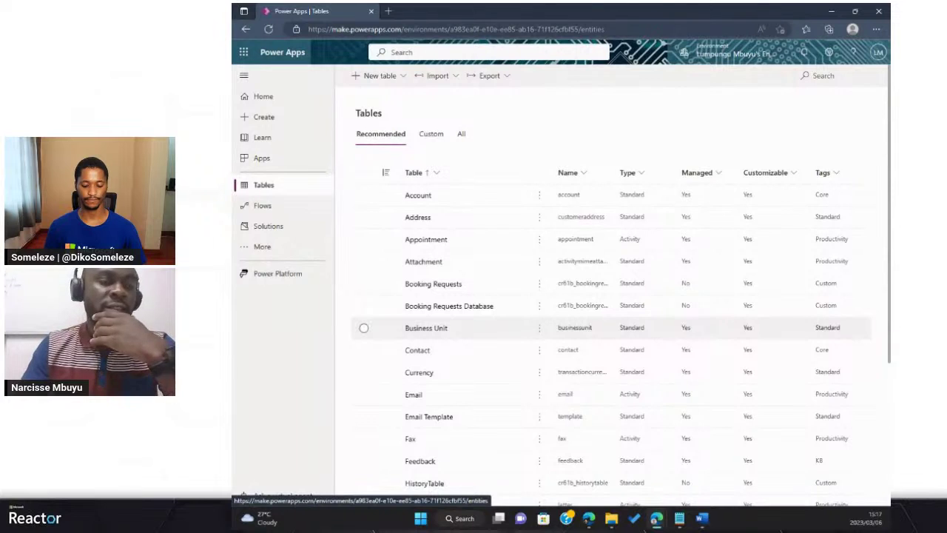
scroll(622, 370, "down", 3)
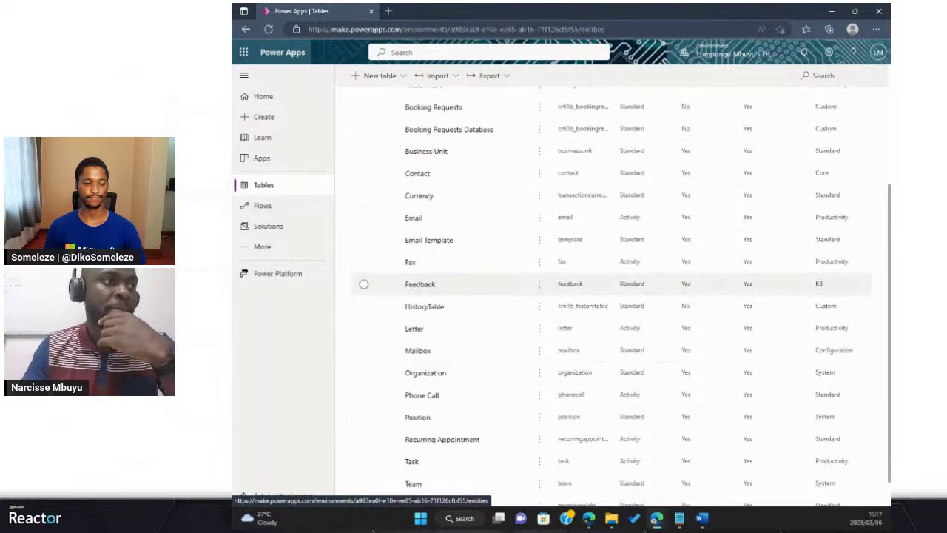
scroll(622, 370, "up", 3)
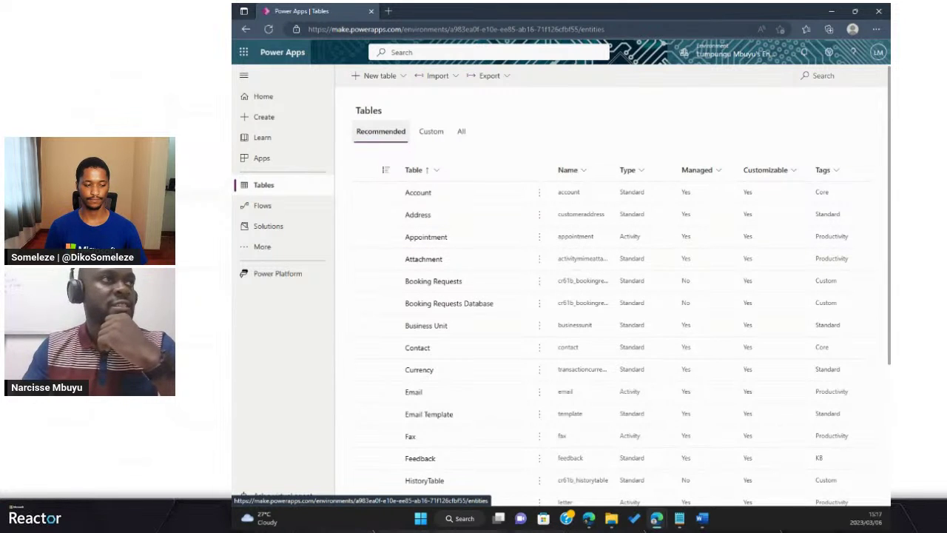
Step: Start a new table with the display name "Booking Request Table" and enable attachments, including notes and files
left_click(379, 76)
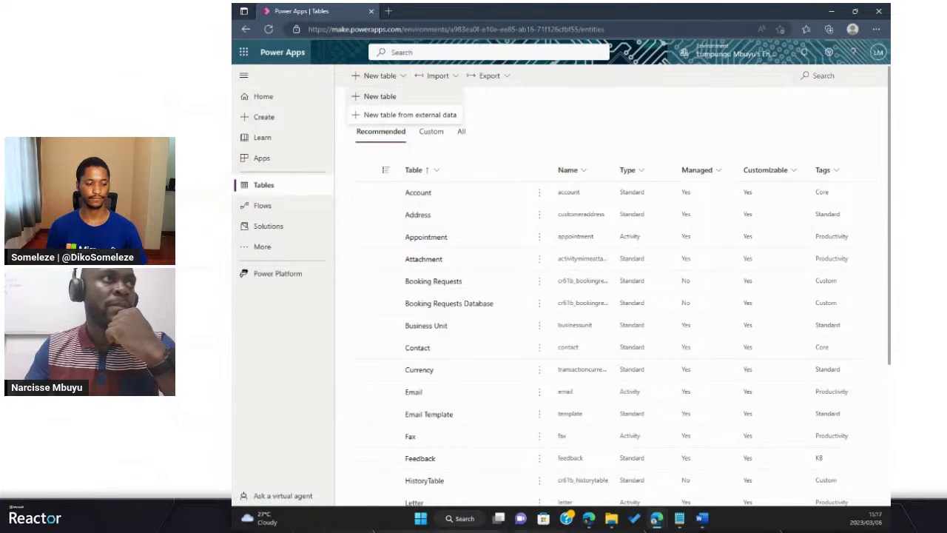
left_click(380, 96)
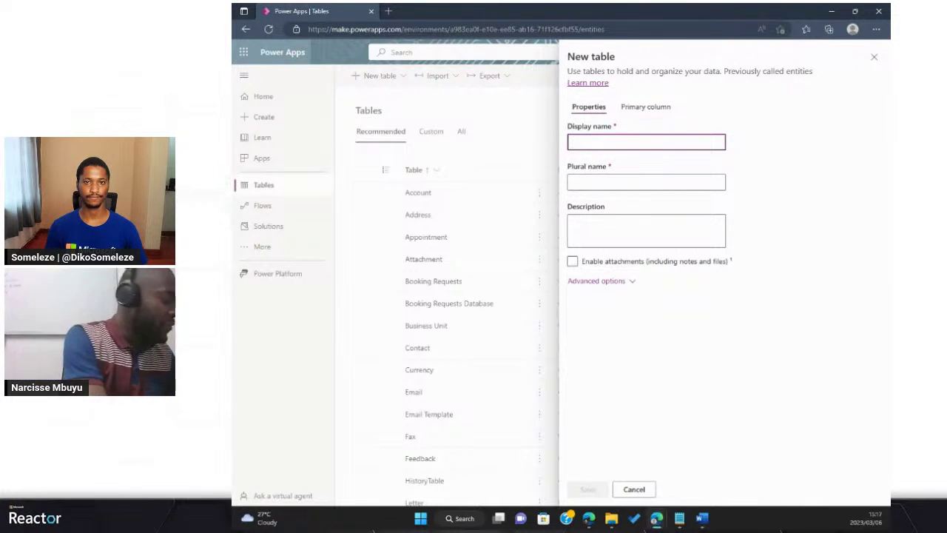
type("Bookin")
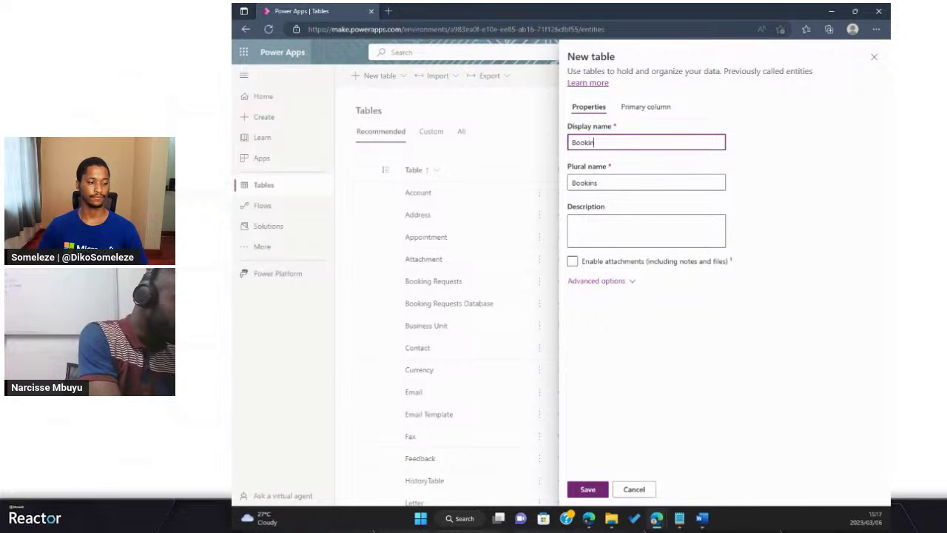
type("g Request")
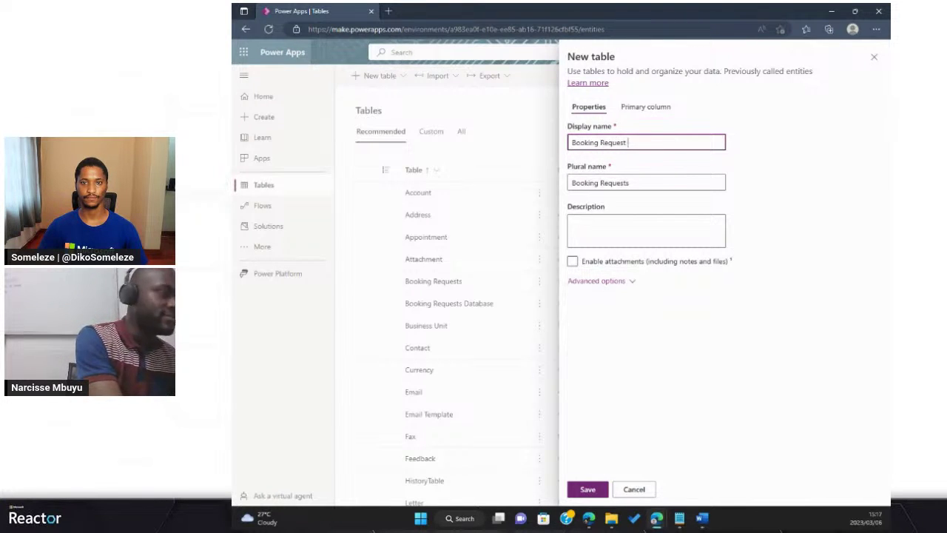
type(" T")
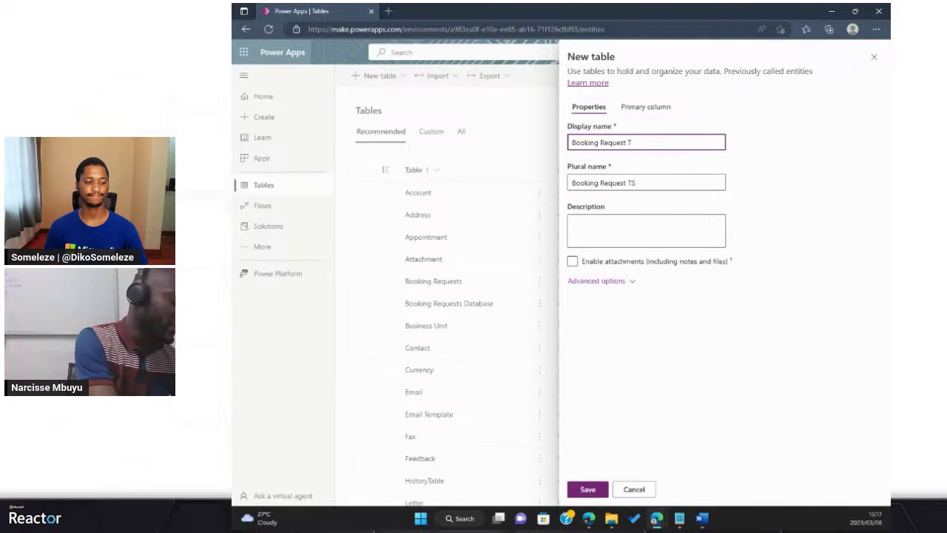
type("able")
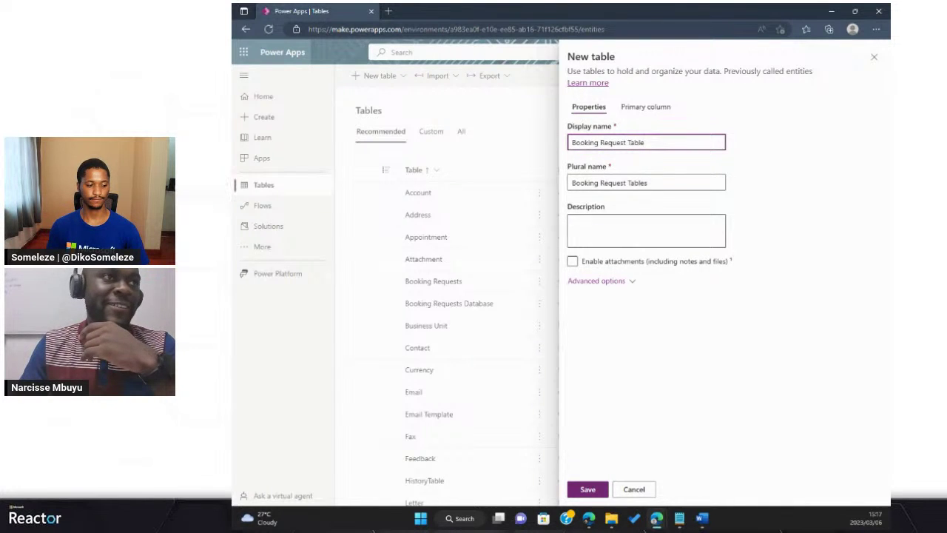
left_click(646, 230)
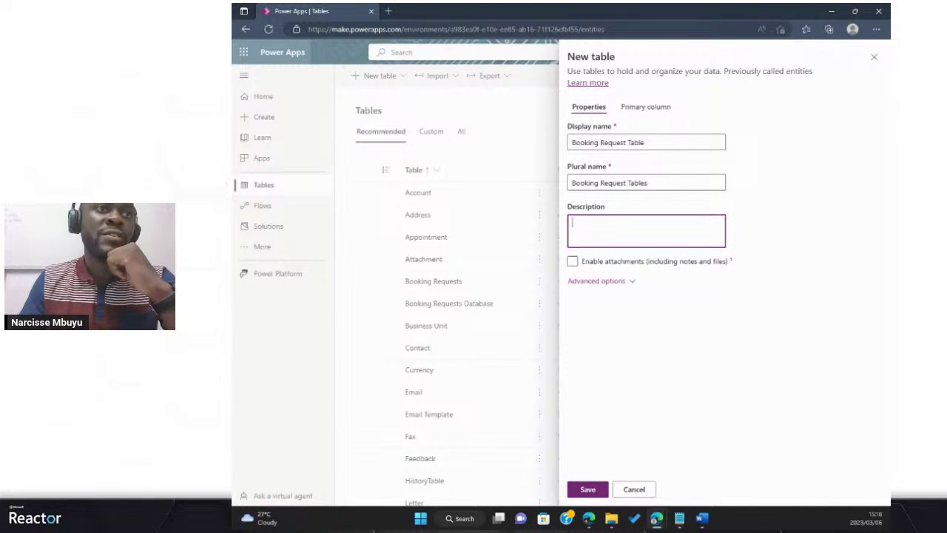
left_click(572, 262)
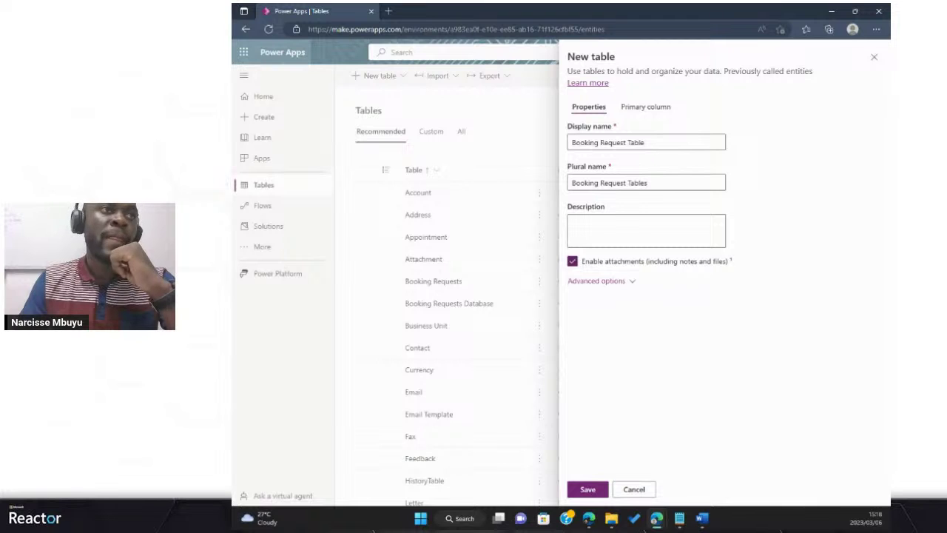
Step: Examine the new table's advanced options, including schema name, type, record ownership and the table feature settings
left_click(597, 281)
scroll(726, 281, "down", 5)
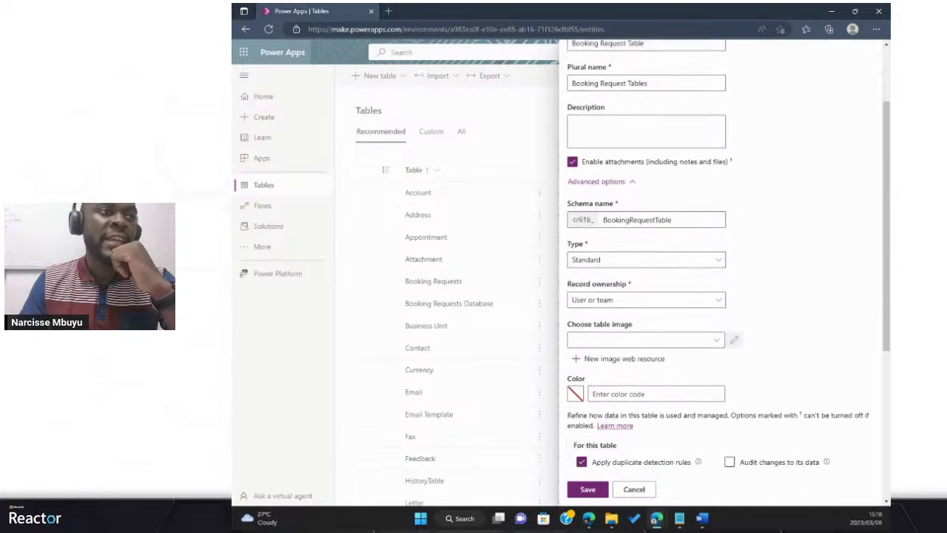
scroll(725, 266, "down", 2)
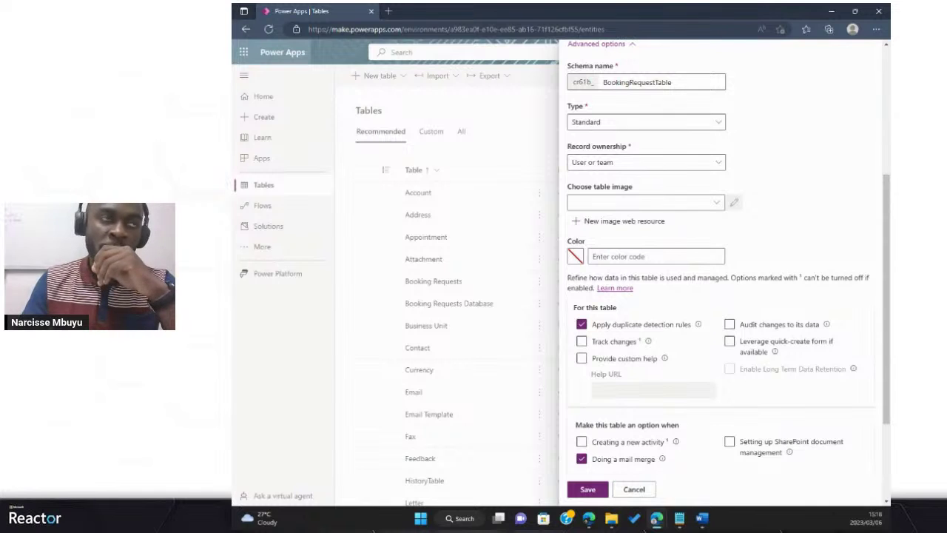
scroll(725, 266, "up", 5)
left_click(643, 65)
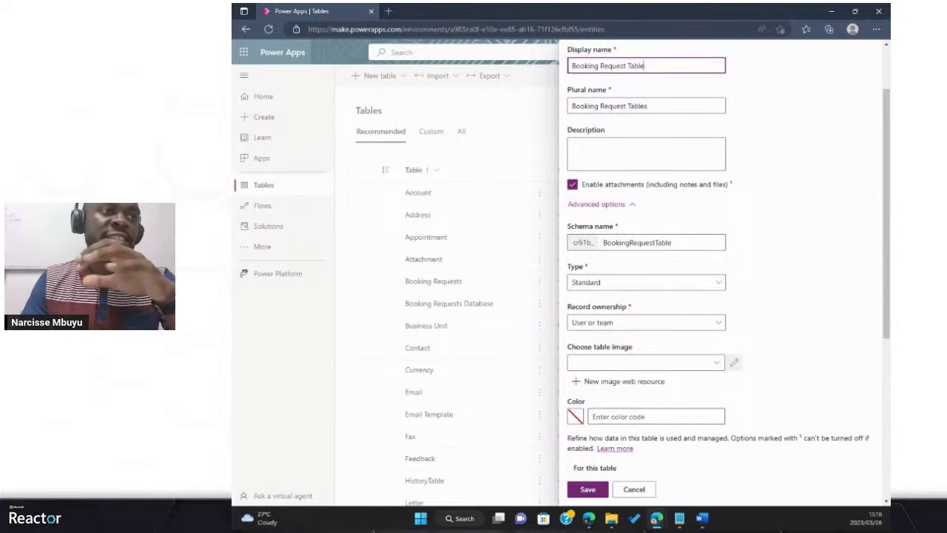
scroll(725, 266, "down", 3)
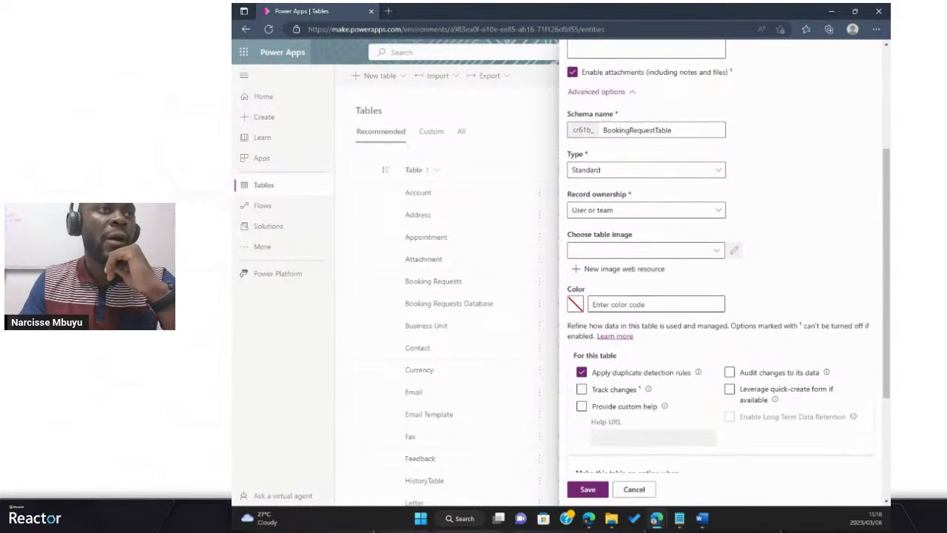
scroll(725, 267, "up", 3)
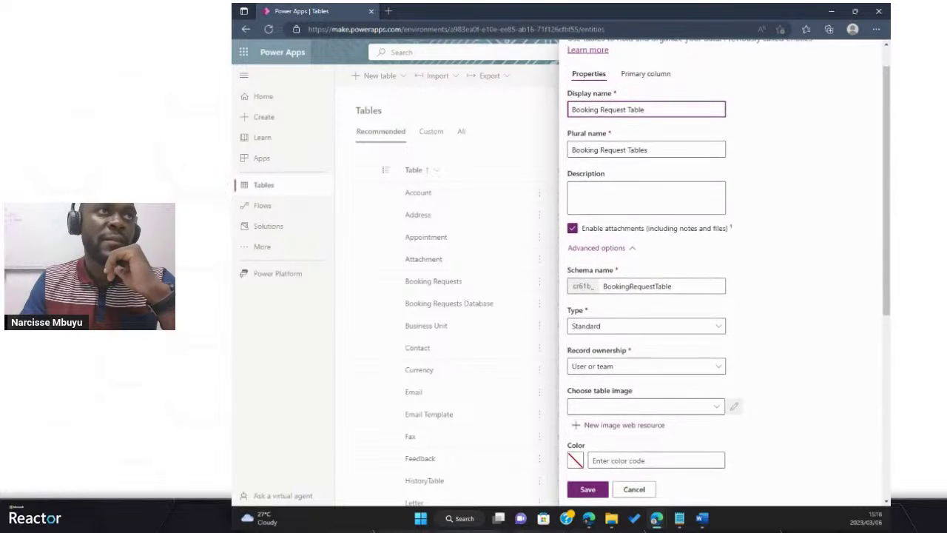
scroll(725, 267, "up", 1)
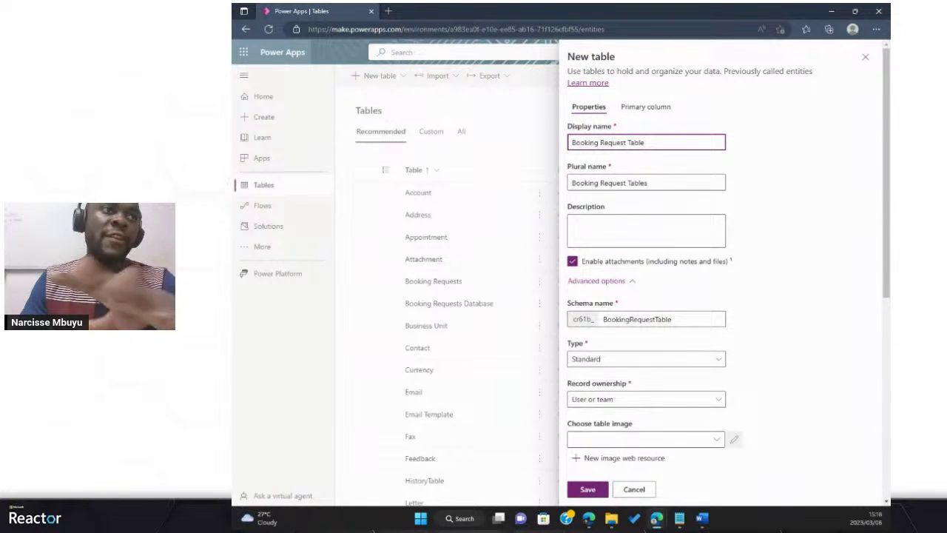
left_click(597, 281)
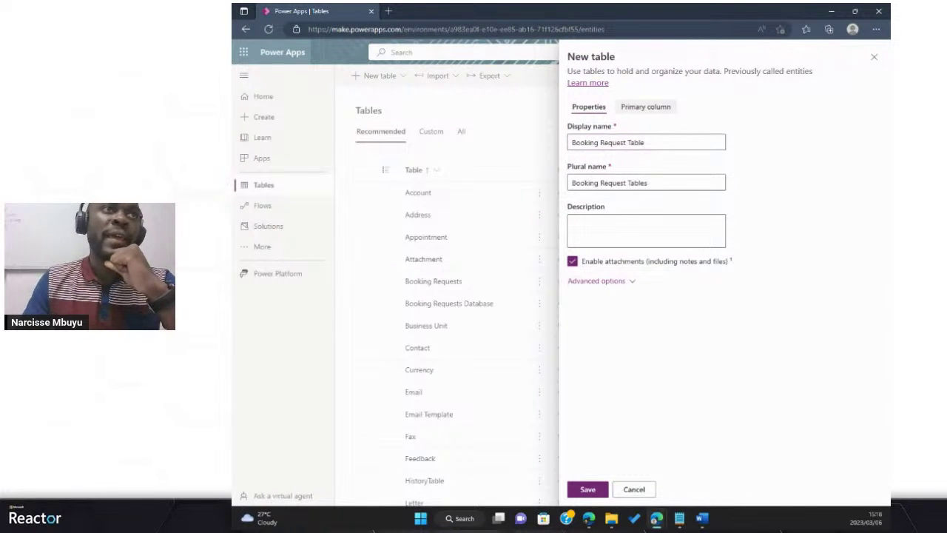
Step: Set the column requirement of the primary column Name to Optional and save the new table
left_click(645, 107)
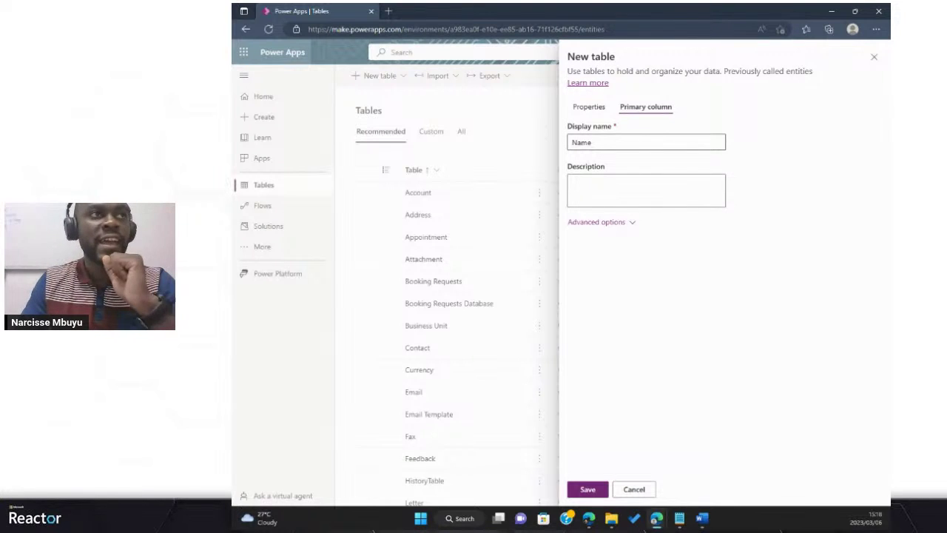
left_click(646, 190)
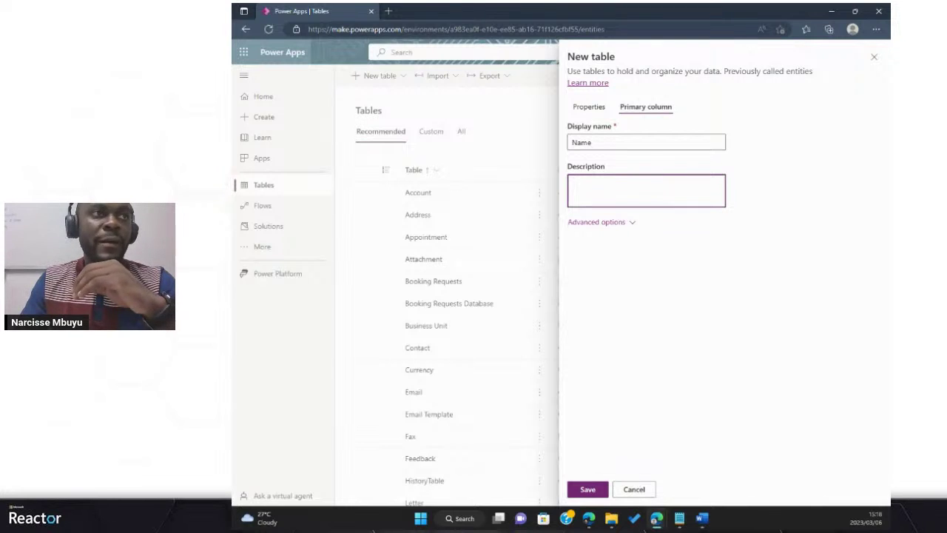
left_click(597, 222)
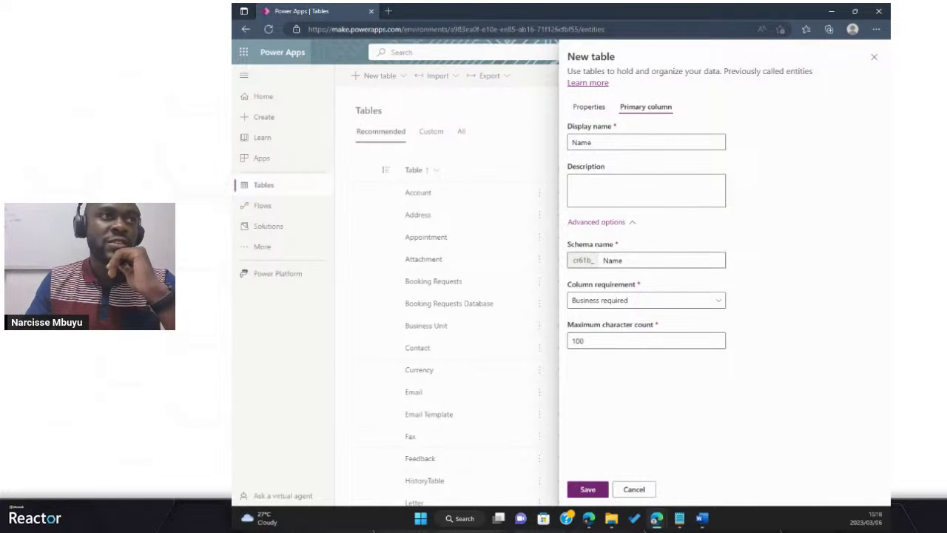
key("ctrl+plus")
key("ctrl+plus")
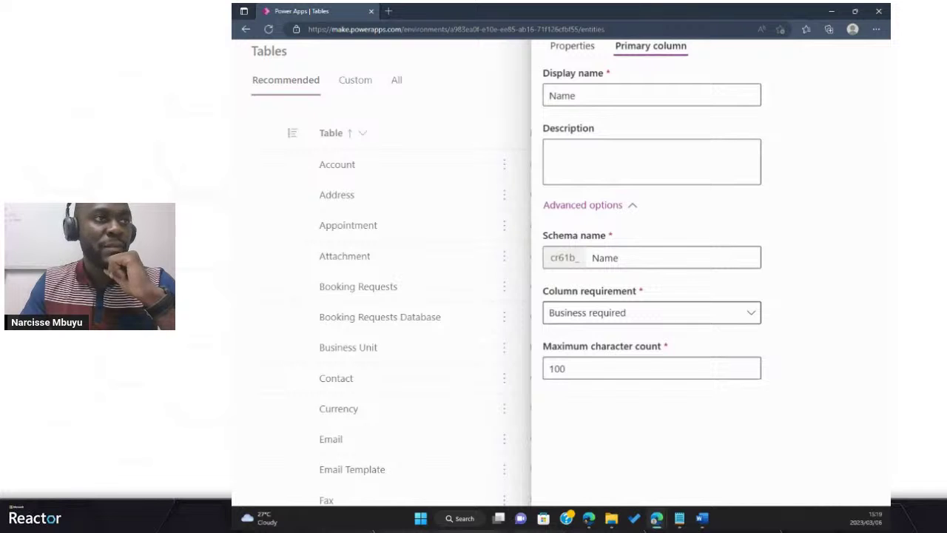
left_click(651, 313)
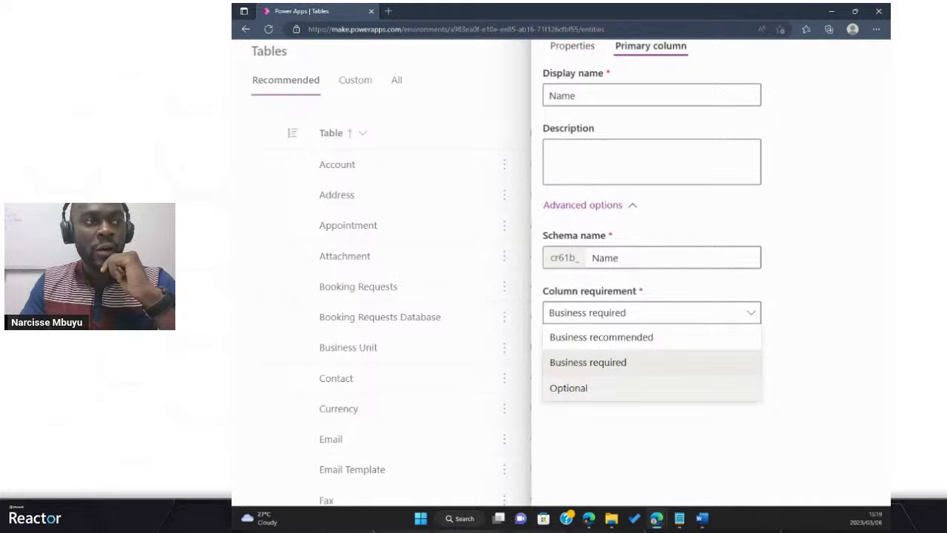
left_click(568, 388)
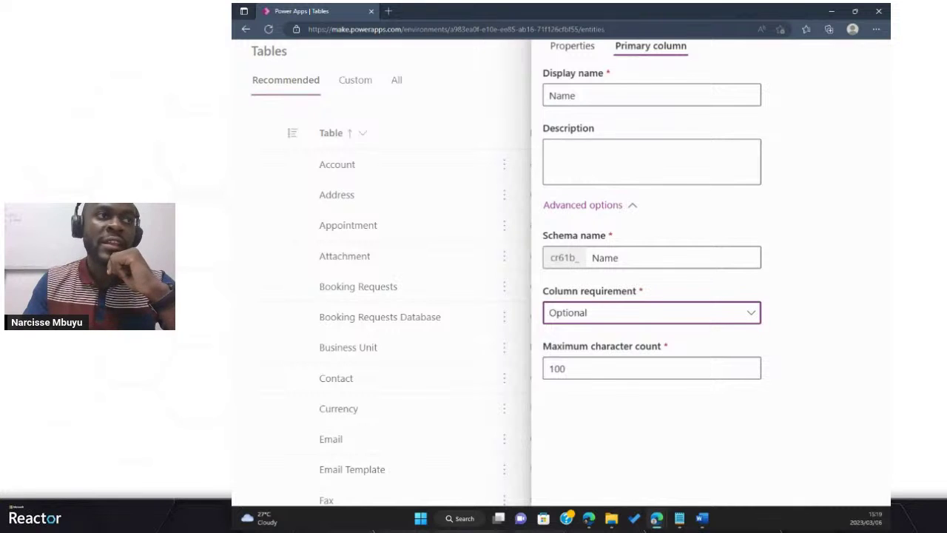
key("ctrl+minus")
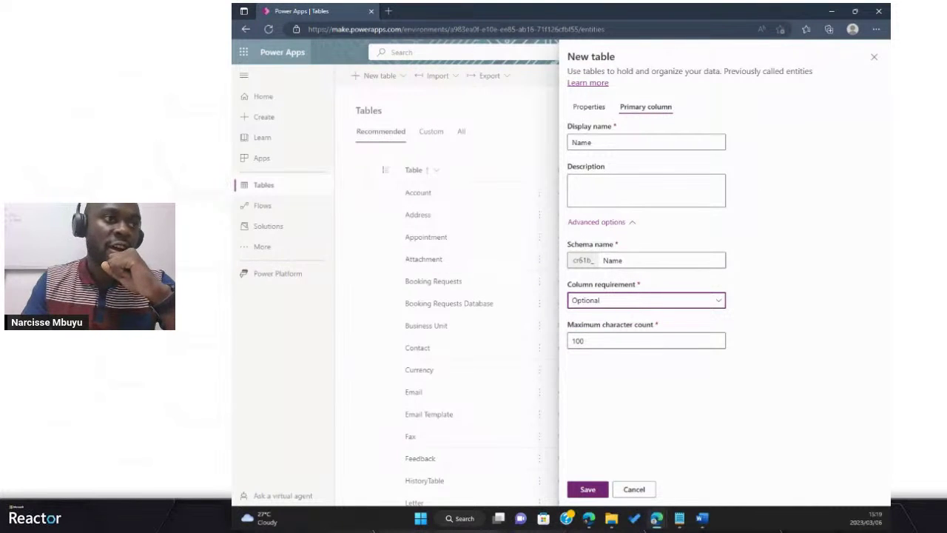
key("Return")
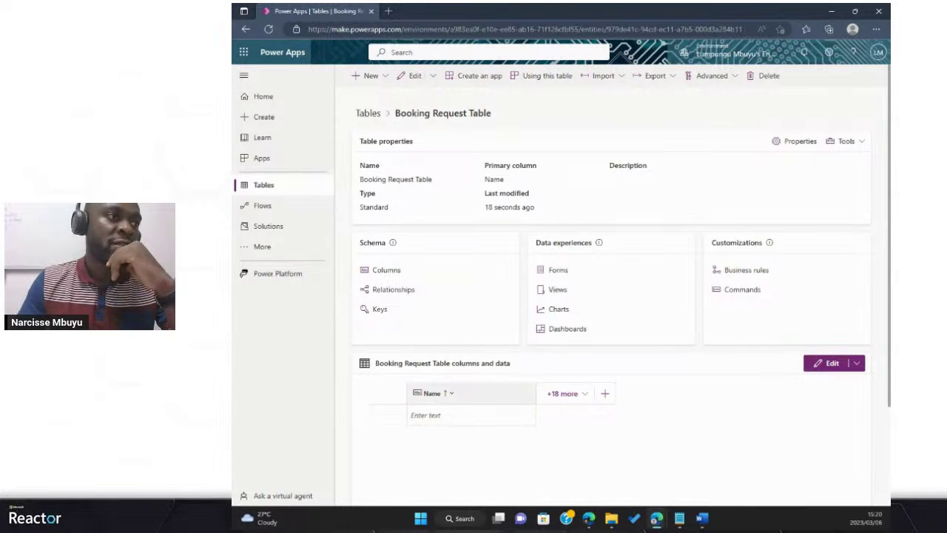
Step: Review the existing columns of the Booking Request Table and hide the primary Name column from its columns and data view
scroll(472, 415, "down", 1)
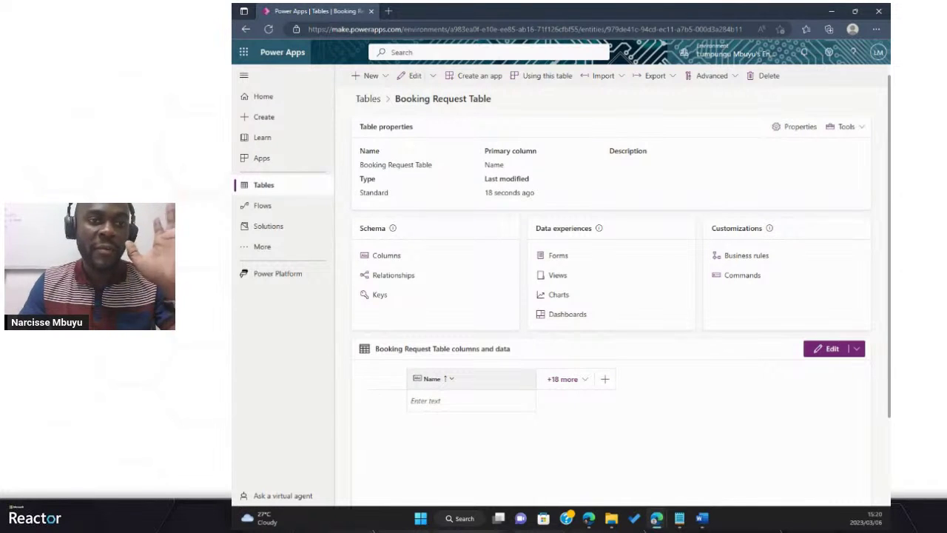
left_click(563, 379)
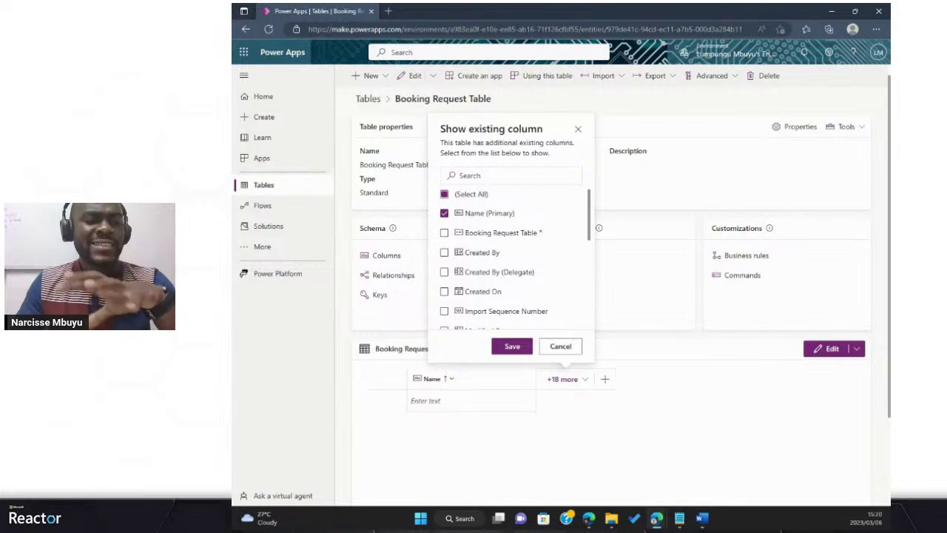
scroll(514, 259, "down", 6)
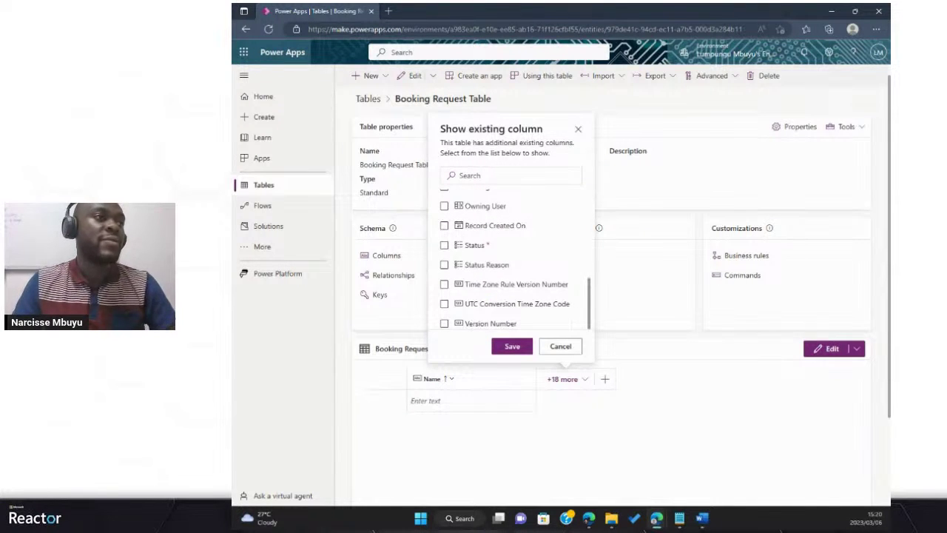
scroll(515, 259, "up", 6)
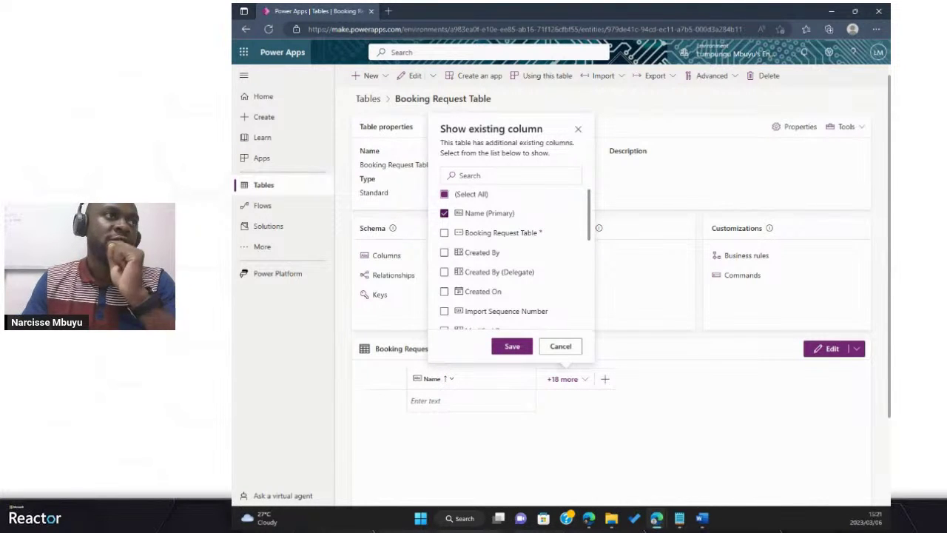
left_click(444, 213)
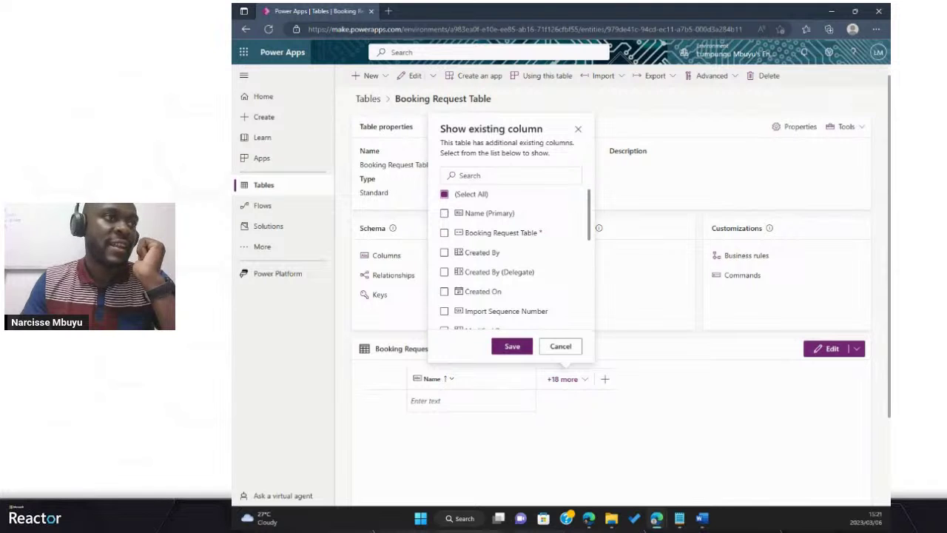
left_click(512, 346)
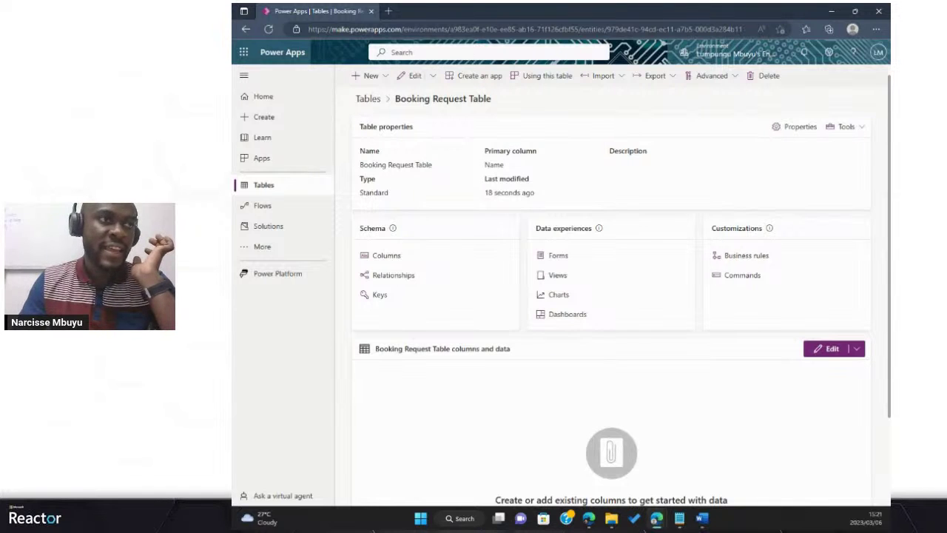
Step: Start a new column in the table with the display name "Start Date"
scroll(611, 296, "down", 2)
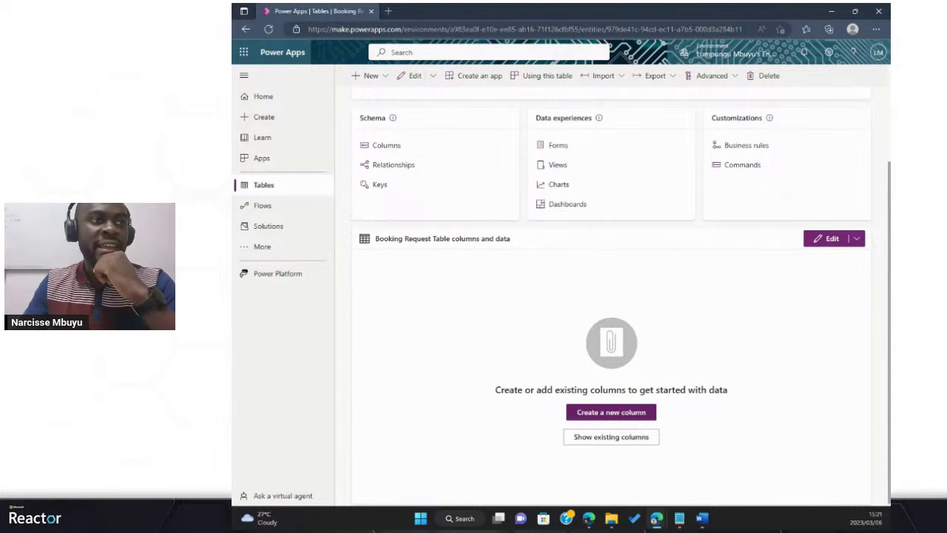
left_click(612, 412)
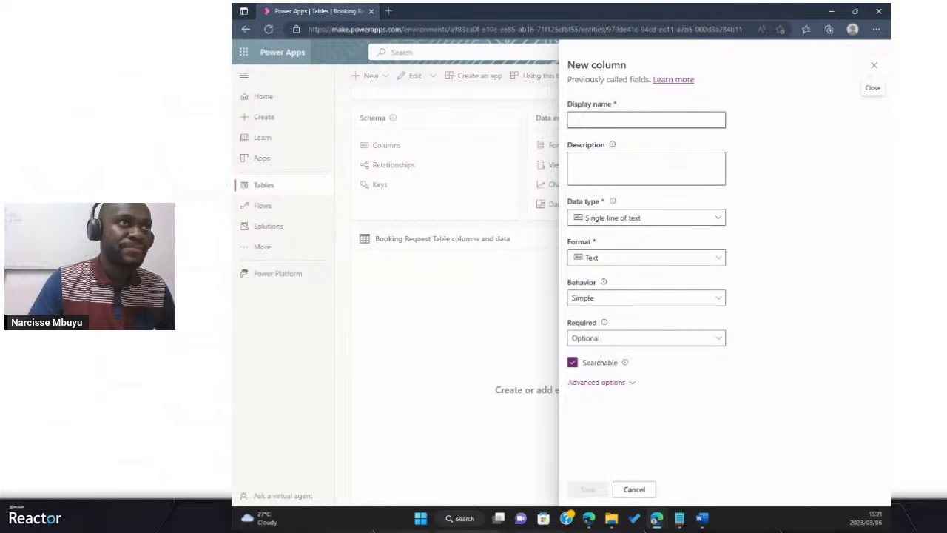
left_click(873, 96)
type("S")
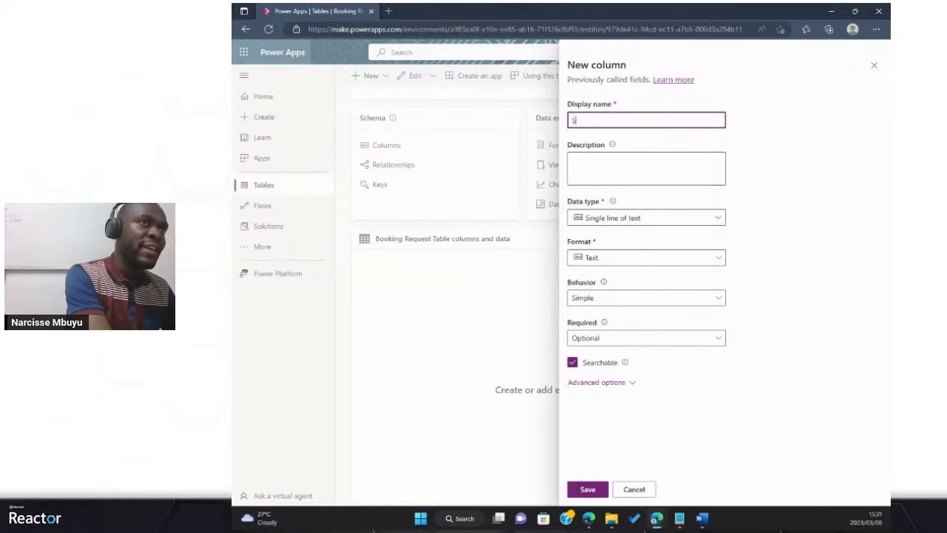
type("tar")
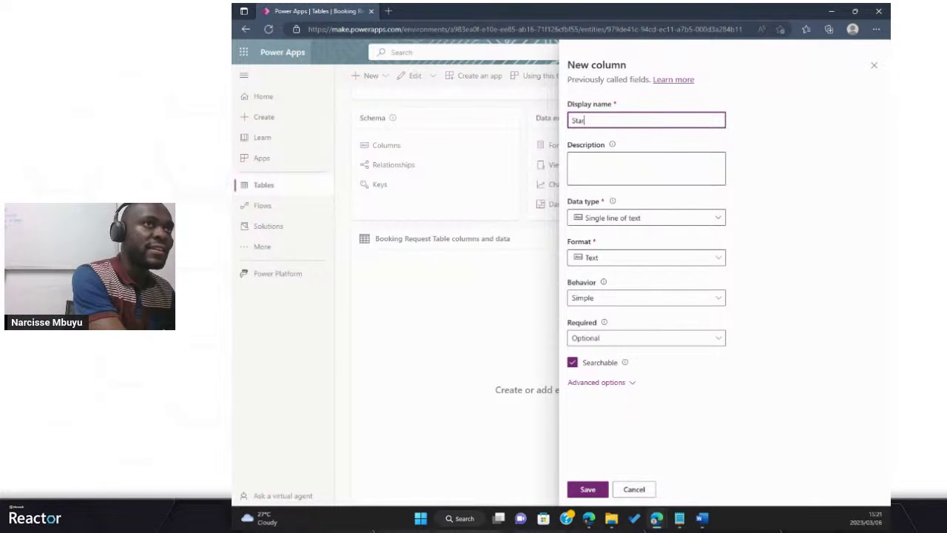
type("t")
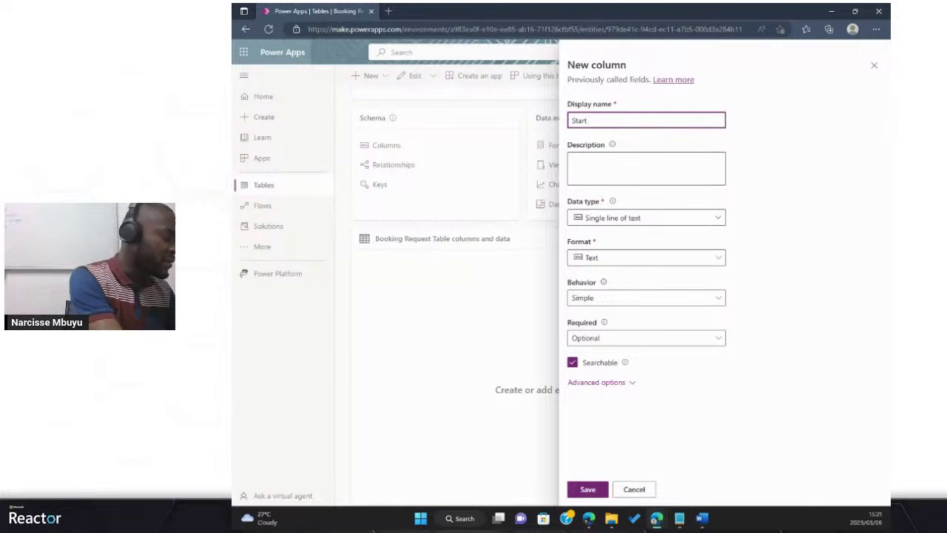
type(" Date")
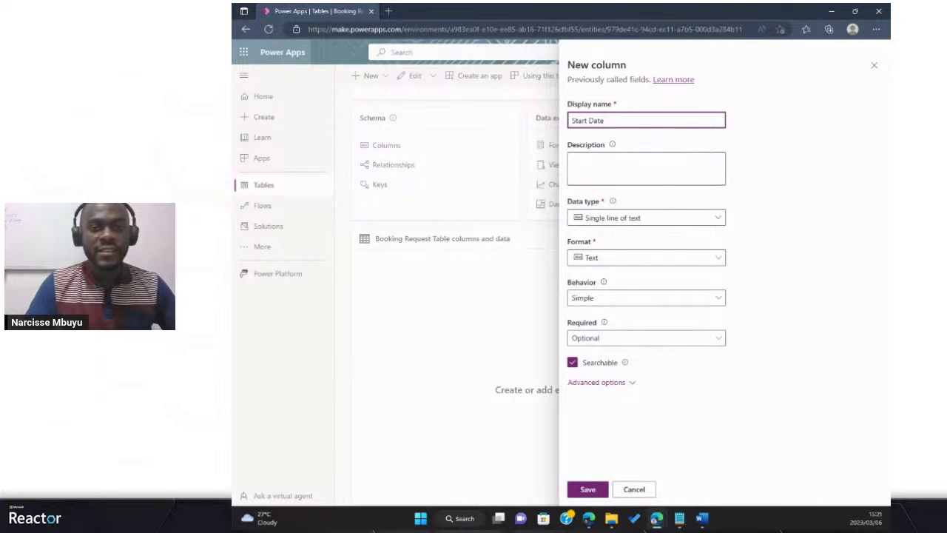
left_click(646, 168)
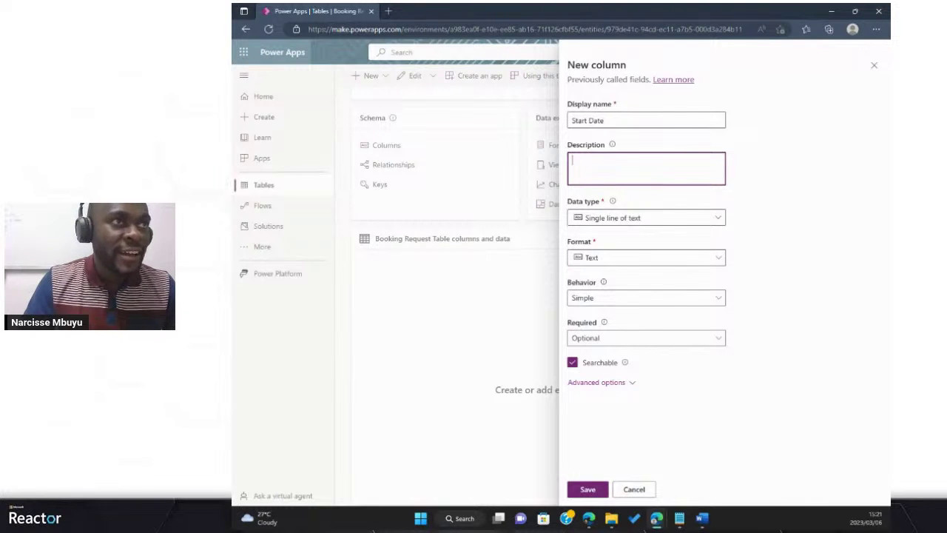
Step: Look through the available data types and set the Start Date column's data type to Date and time
left_click(646, 217)
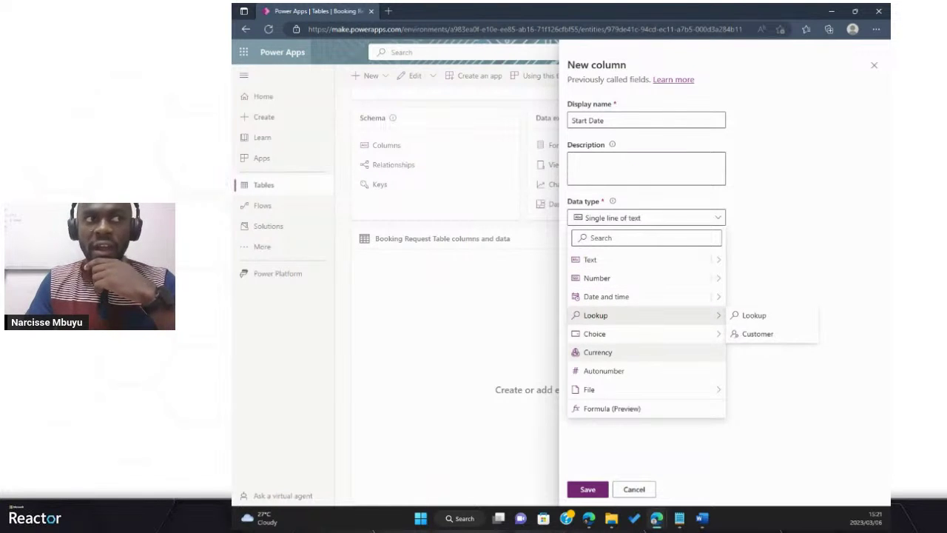
mouse_move(594, 334)
scroll(598, 352, "up", 4)
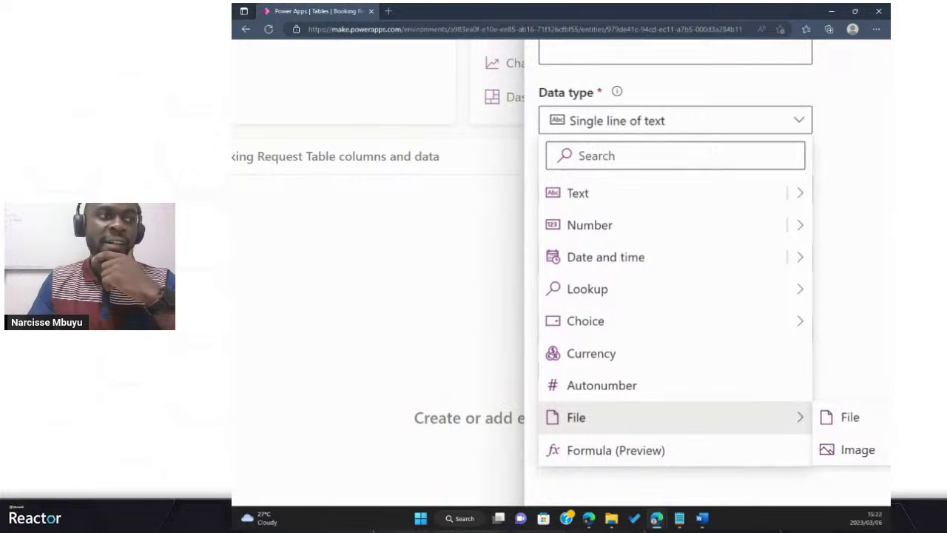
scroll(675, 296, "up", 2)
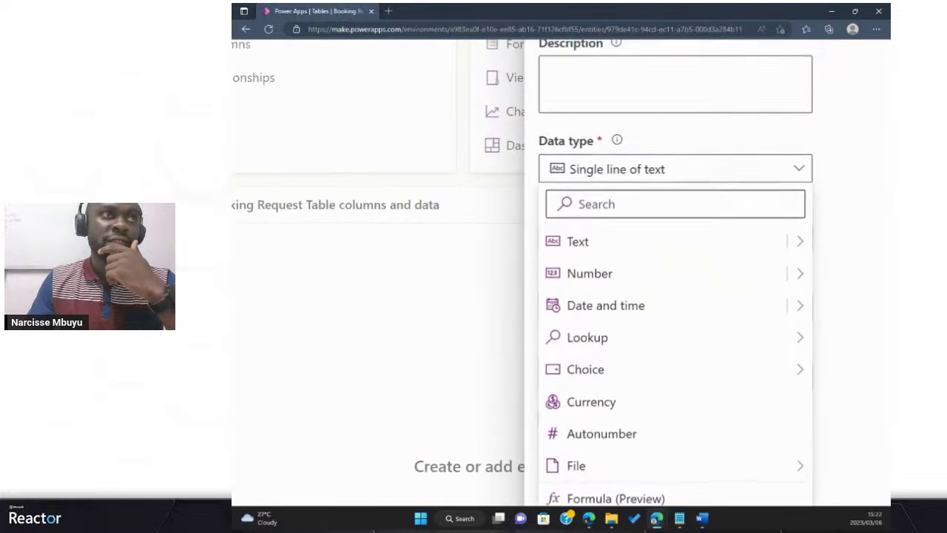
scroll(675, 296, "down", 1)
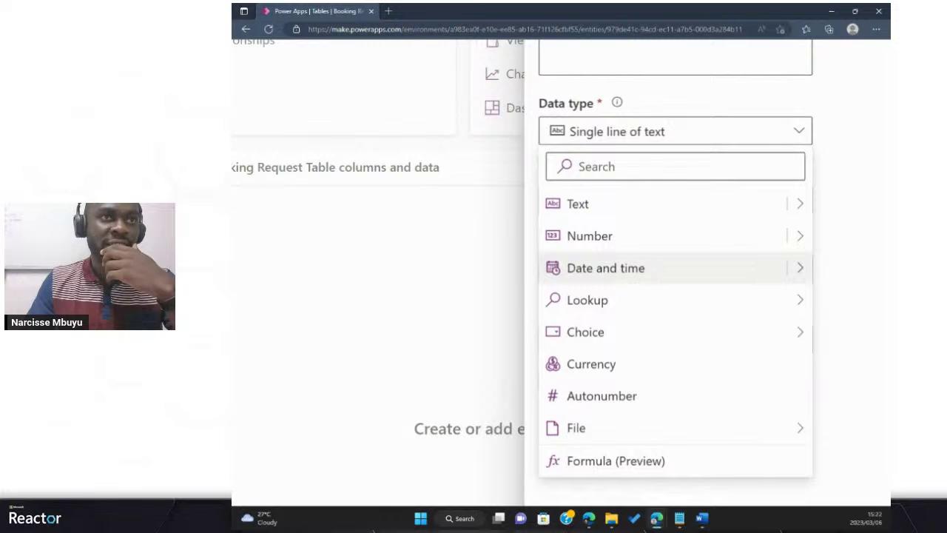
mouse_move(800, 268)
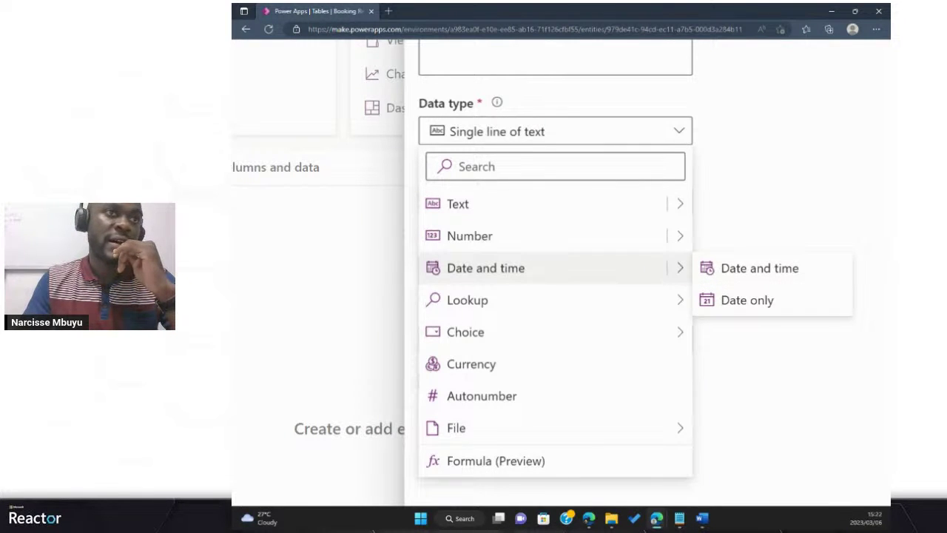
left_click(485, 268)
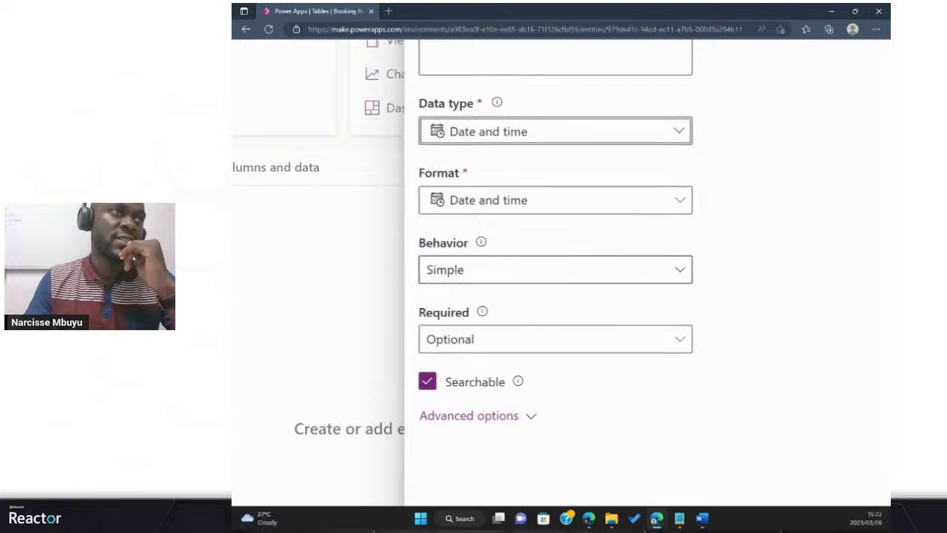
key("ctrl+0")
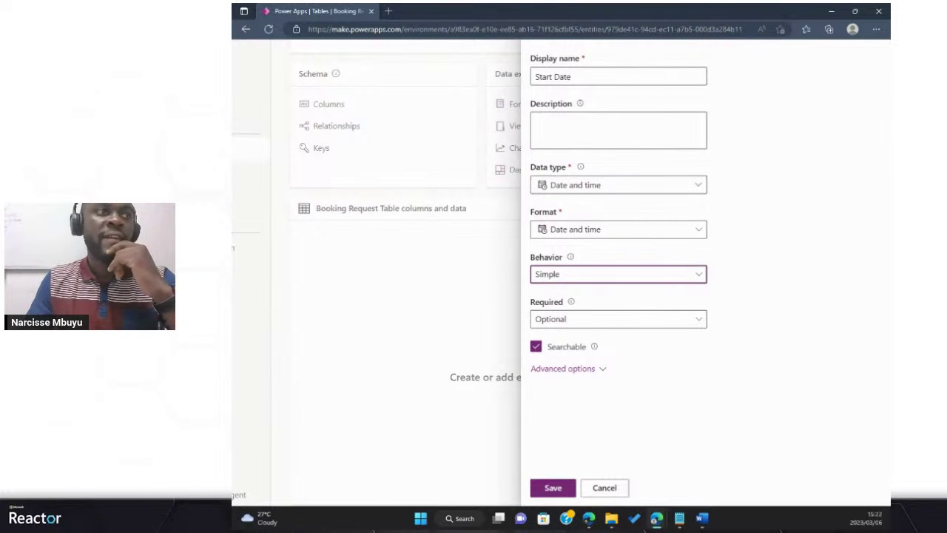
Step: Review the Behavior and Required options of the Start Date column, keep Simple and Optional, and save the column
left_click(618, 274)
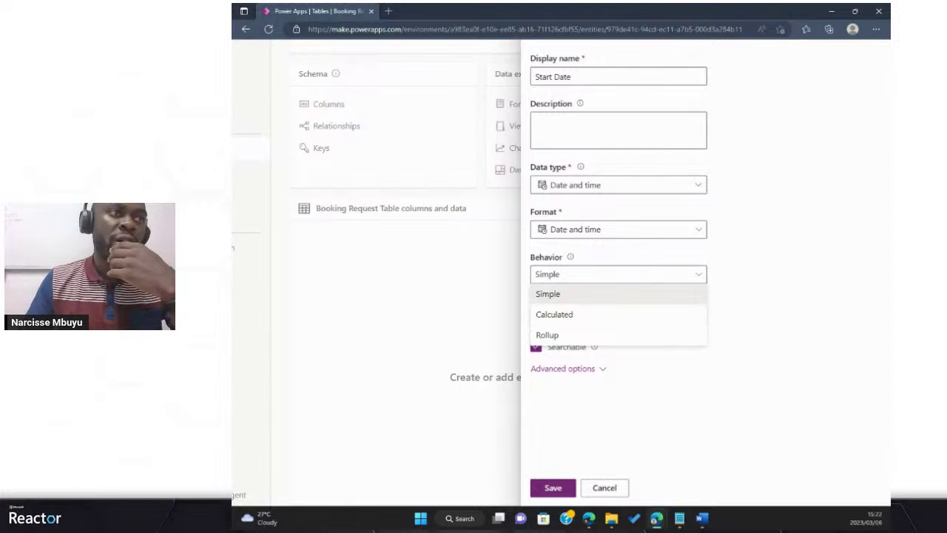
key("Escape")
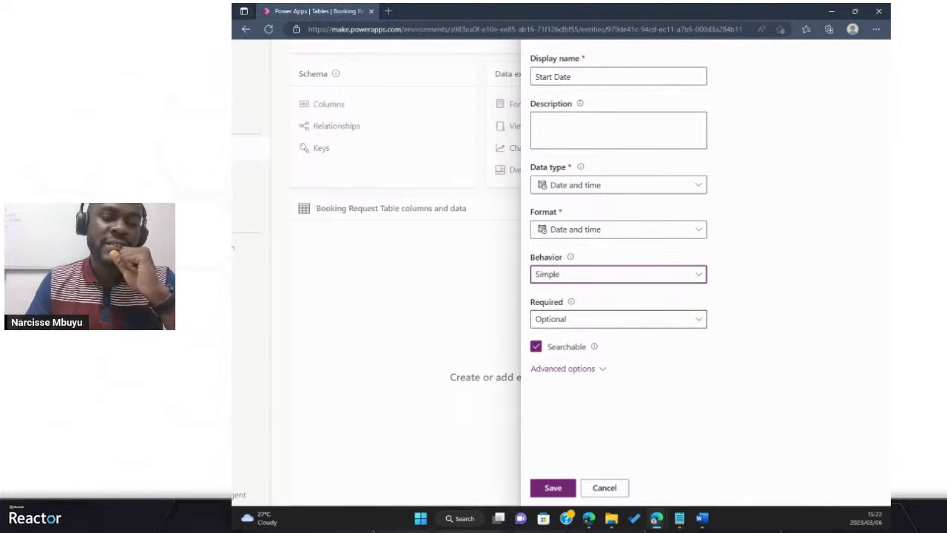
scroll(618, 267, "up", 2)
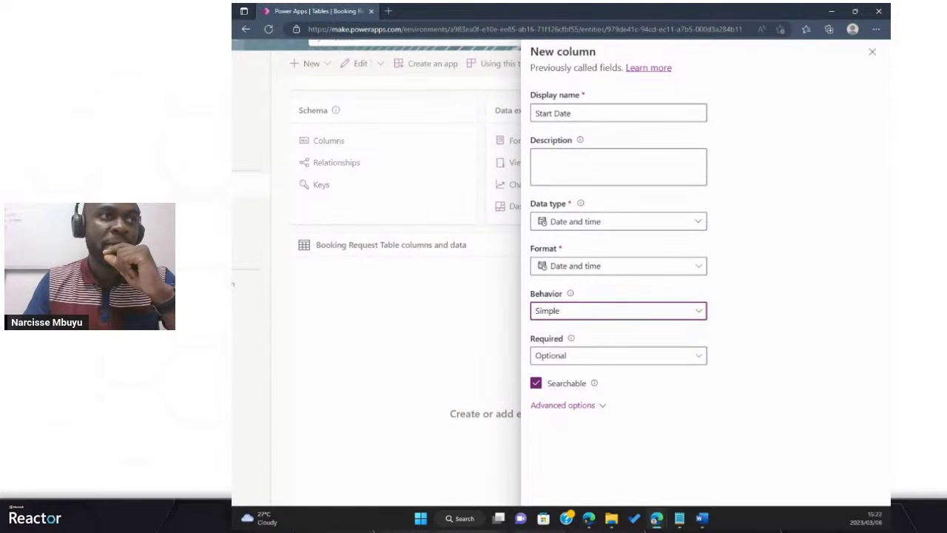
key("Tab")
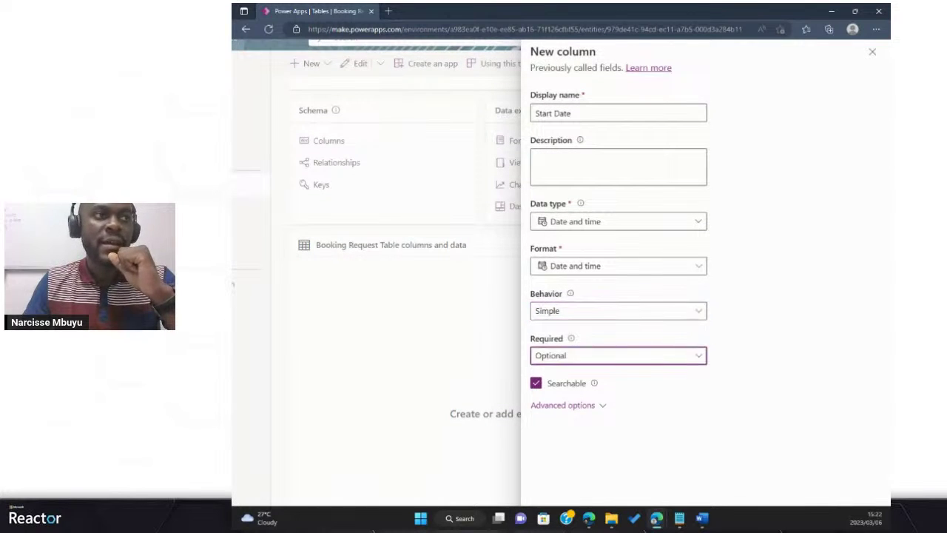
key("Return")
key("Down")
key("Down")
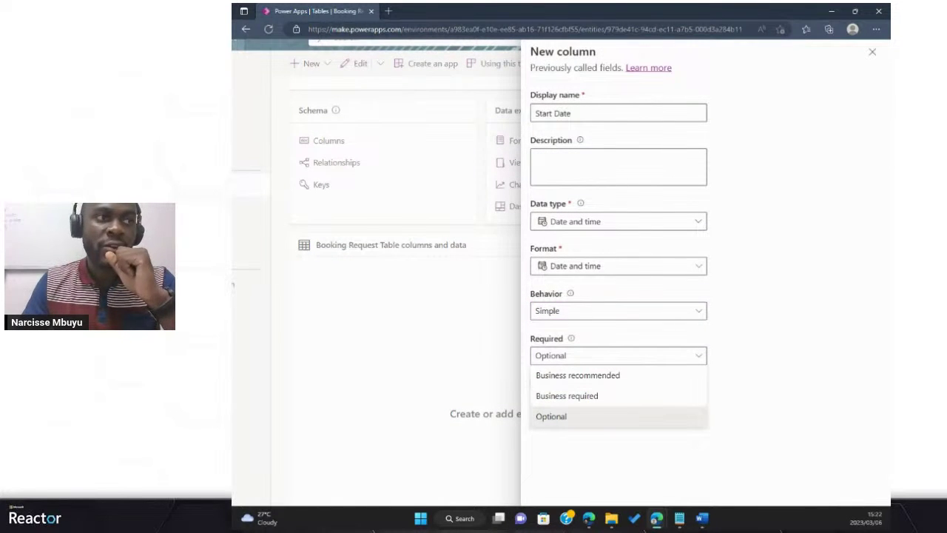
key("Up")
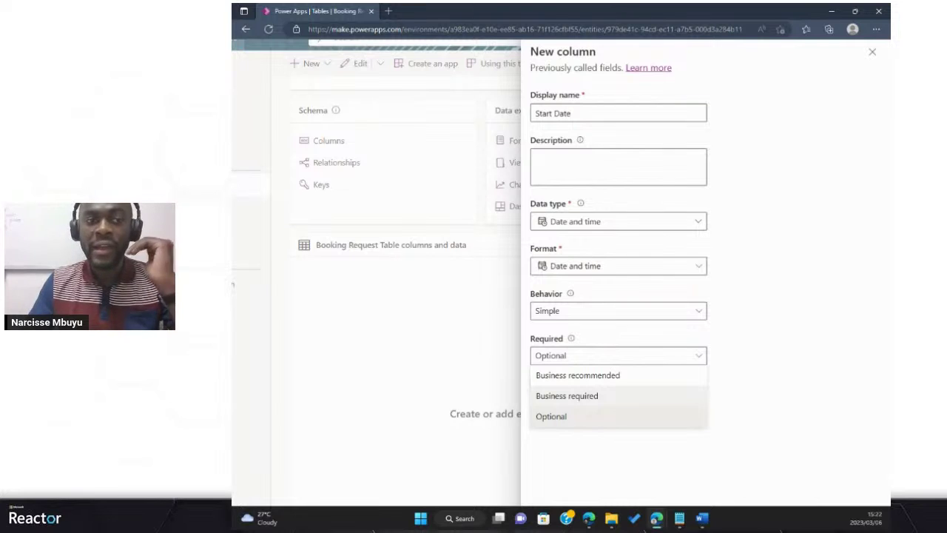
key("Down")
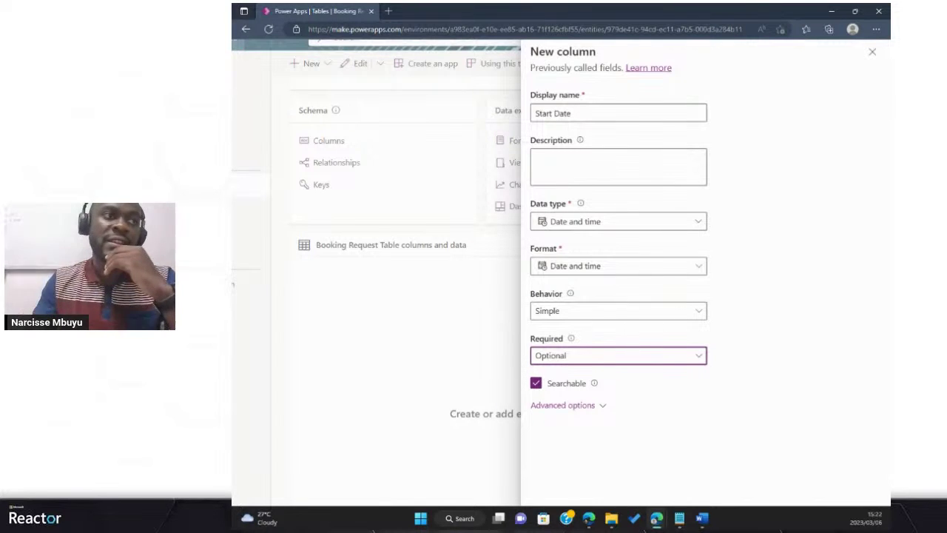
key("ctrl+minus")
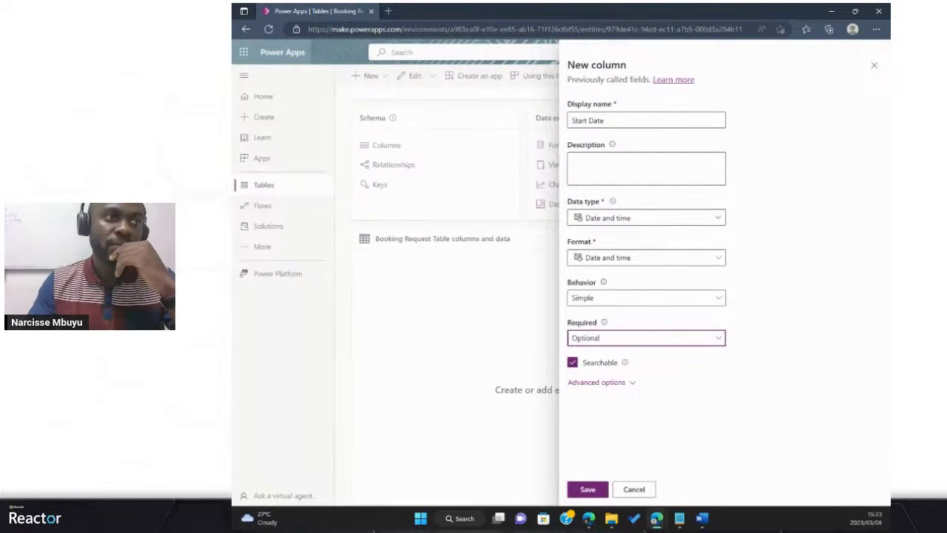
left_click(587, 489)
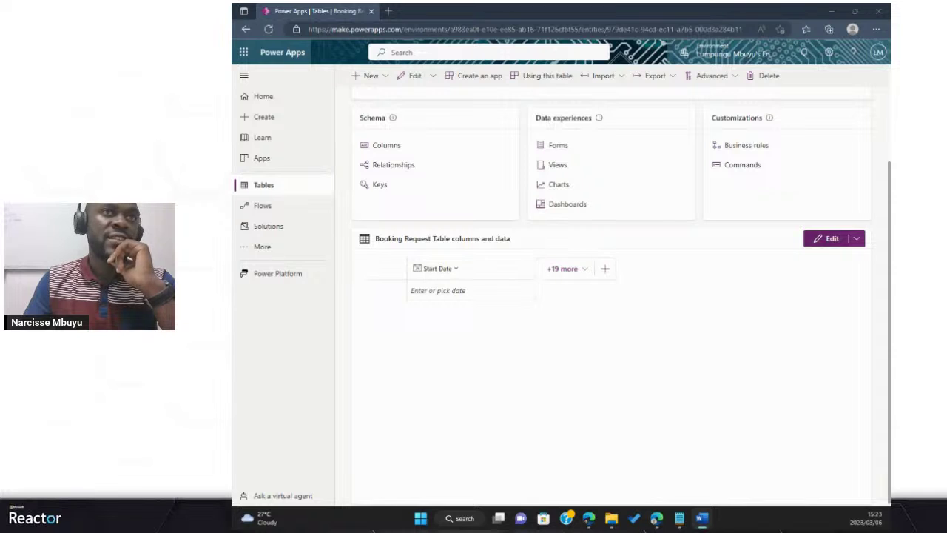
Step: Start another new column with the display name "End Date", without any list numbering
left_click(605, 269)
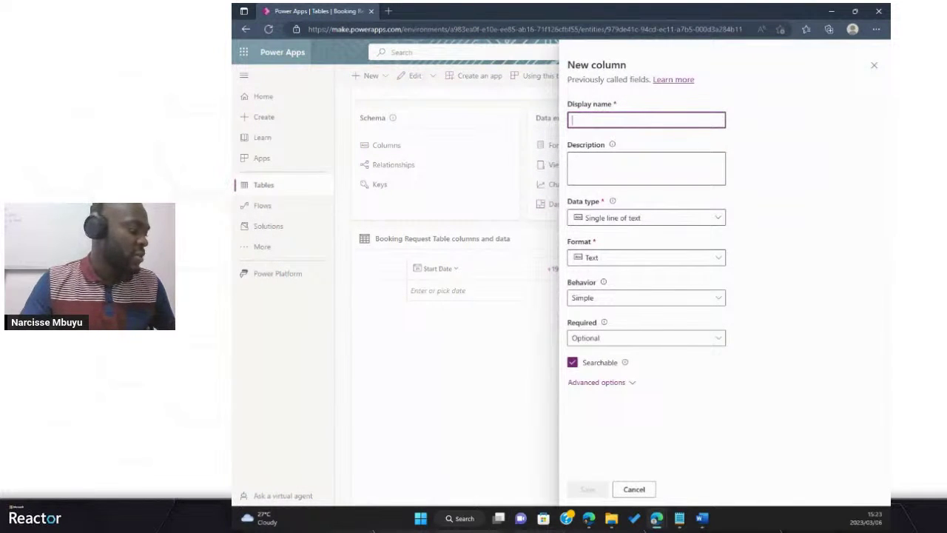
type("2.\tEnd Date")
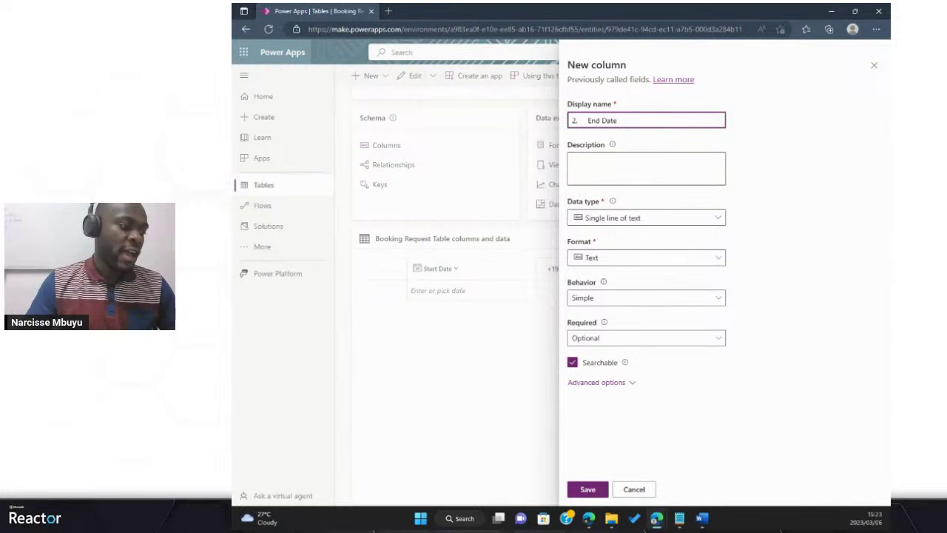
key("BackSpace")
key("BackSpace")
key("BackSpace")
key("BackSpace")
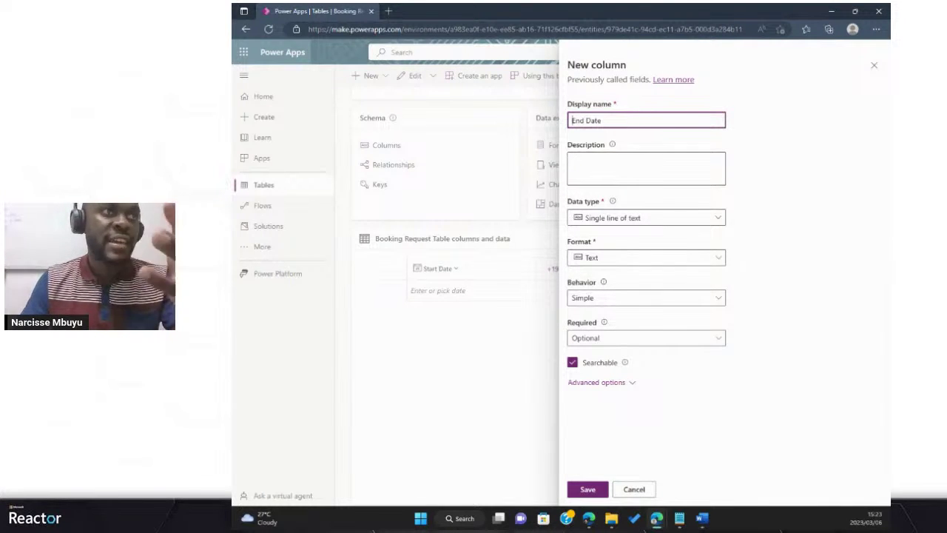
Step: Set the End Date column's data type to Date and time and save the column
left_click(646, 217)
key("Down")
key("Down")
key("Down")
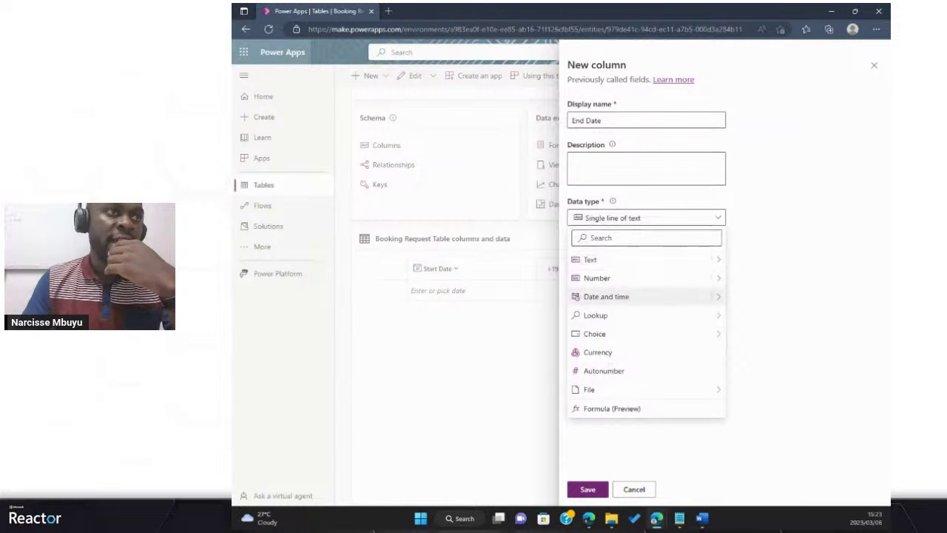
key("Return")
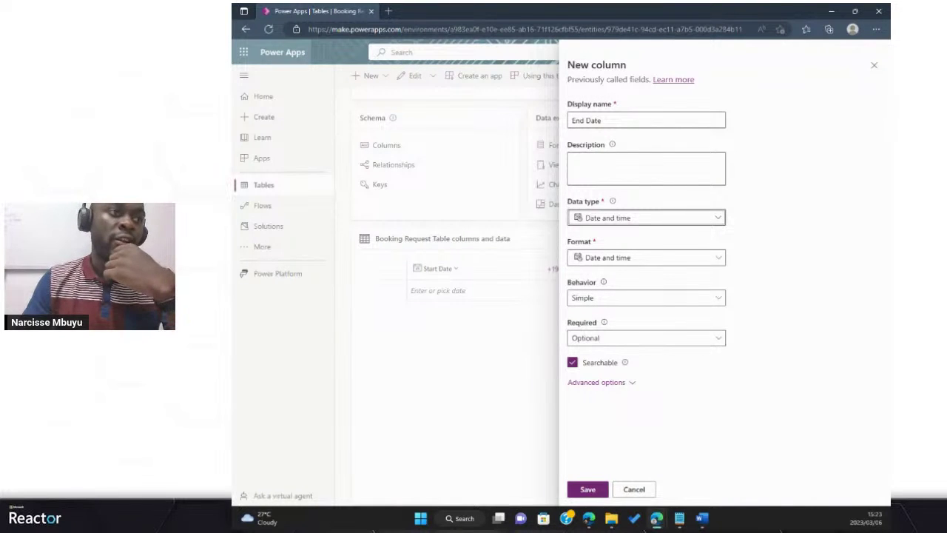
left_click(588, 489)
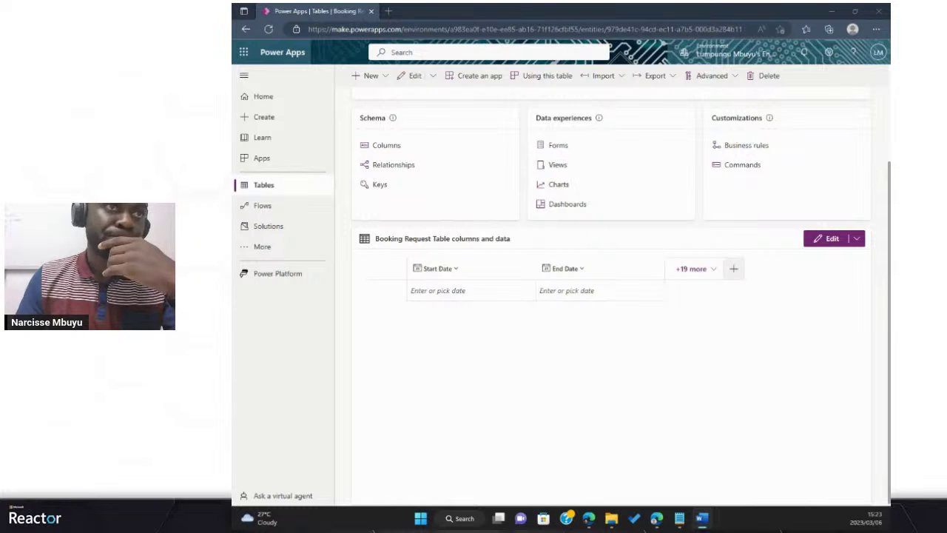
Step: Add a new column named "Course name" with the single-line Plain text data type and save it
left_click(733, 269)
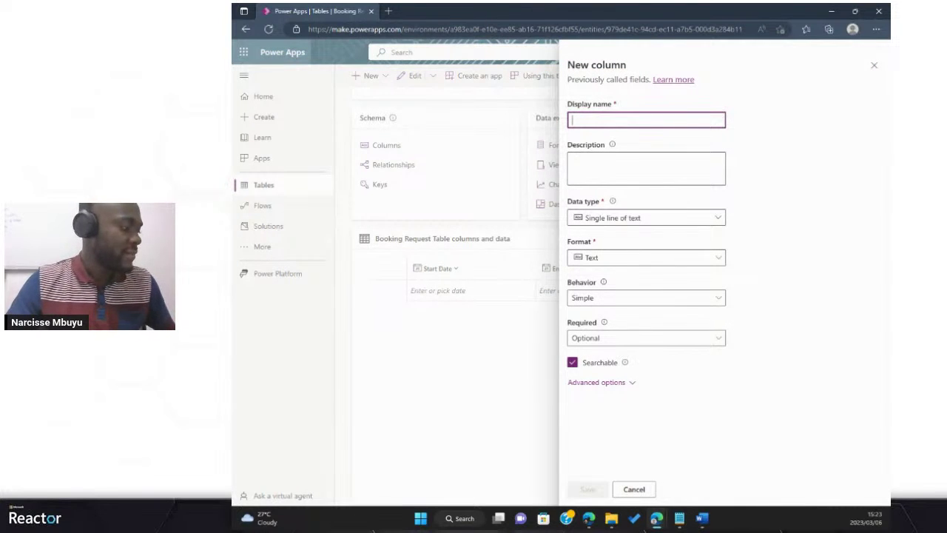
type("Course name")
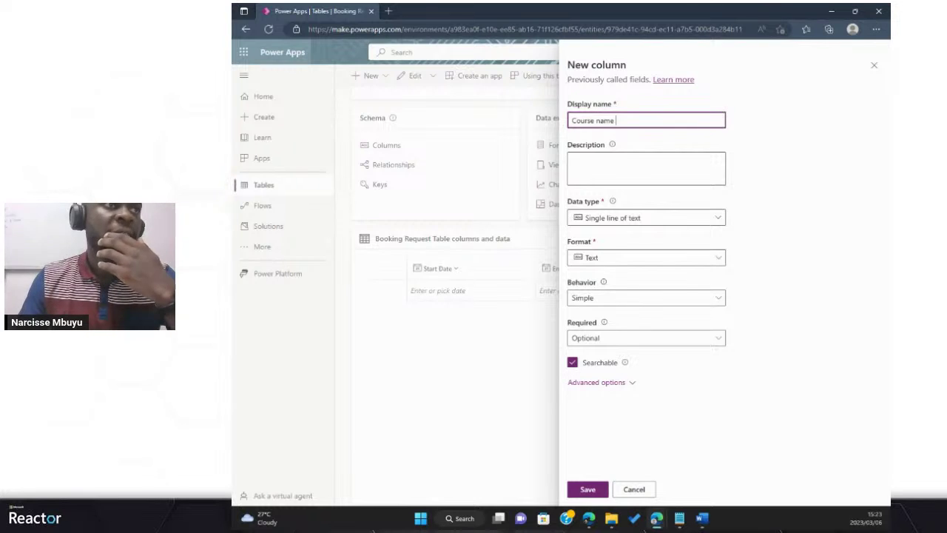
left_click(646, 218)
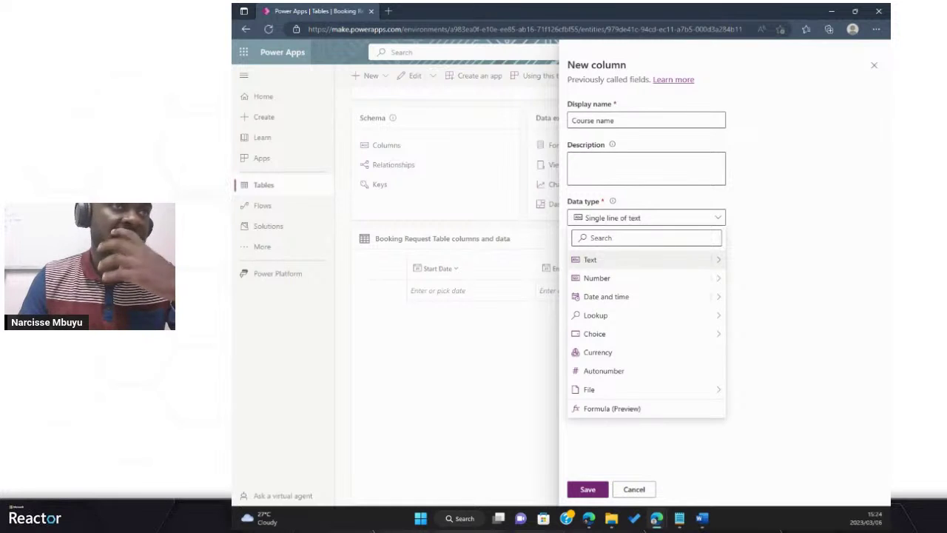
mouse_move(636, 260)
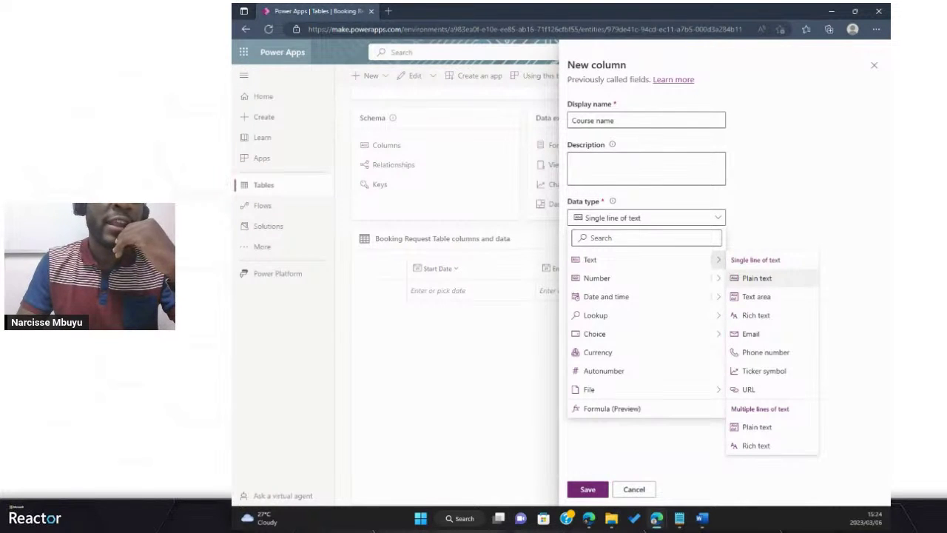
left_click(757, 278)
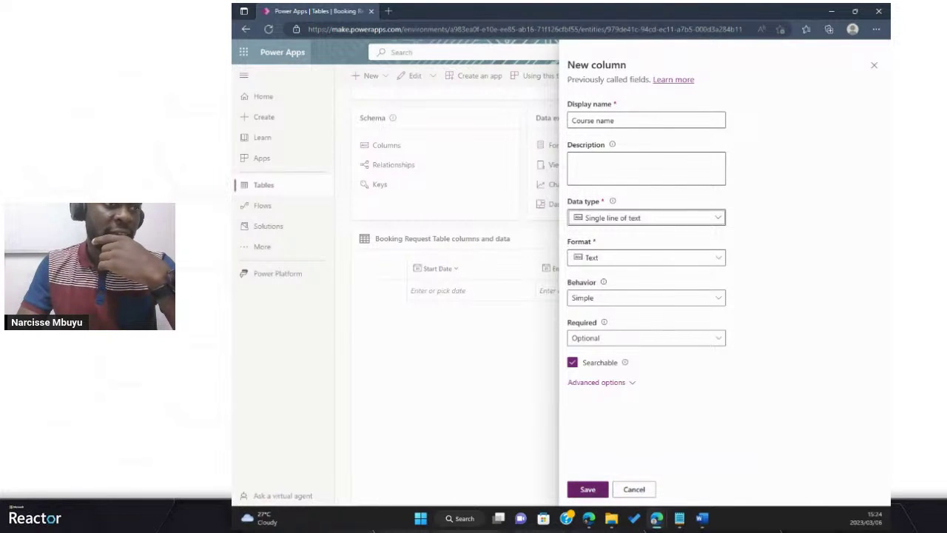
left_click(587, 490)
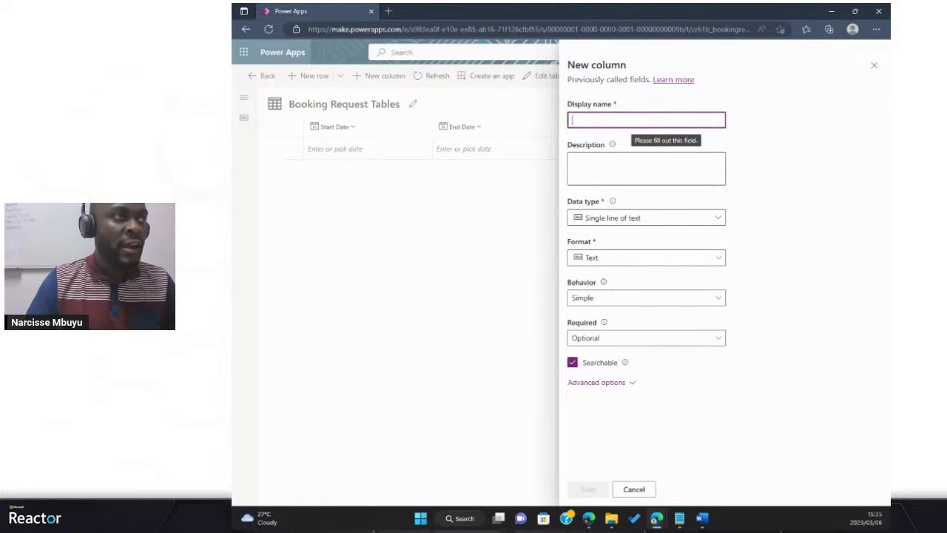
Step: Name the next new column "Requestor's Name", without list numbering, and save it as Single line of text
type("4.\tRequestor's Name")
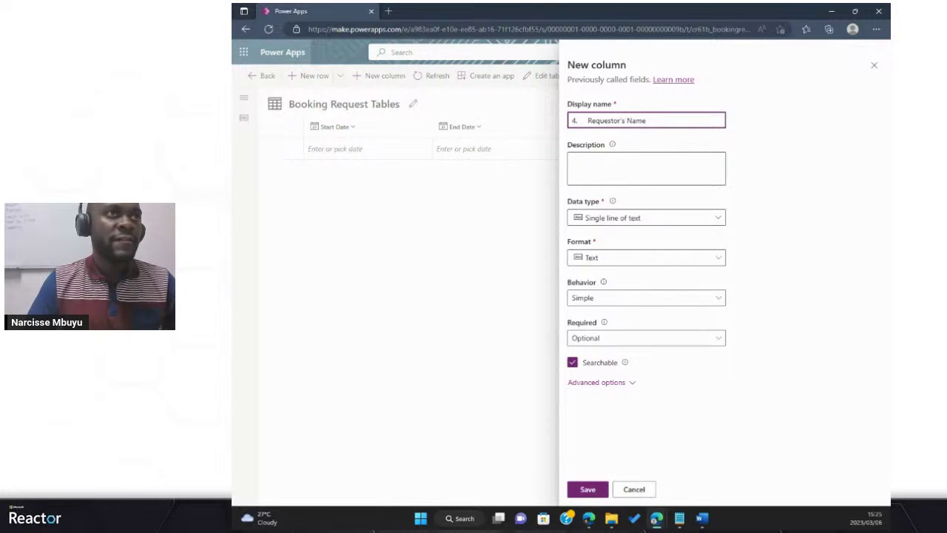
key("BackSpace")
key("BackSpace")
key("BackSpace")
key("BackSpace")
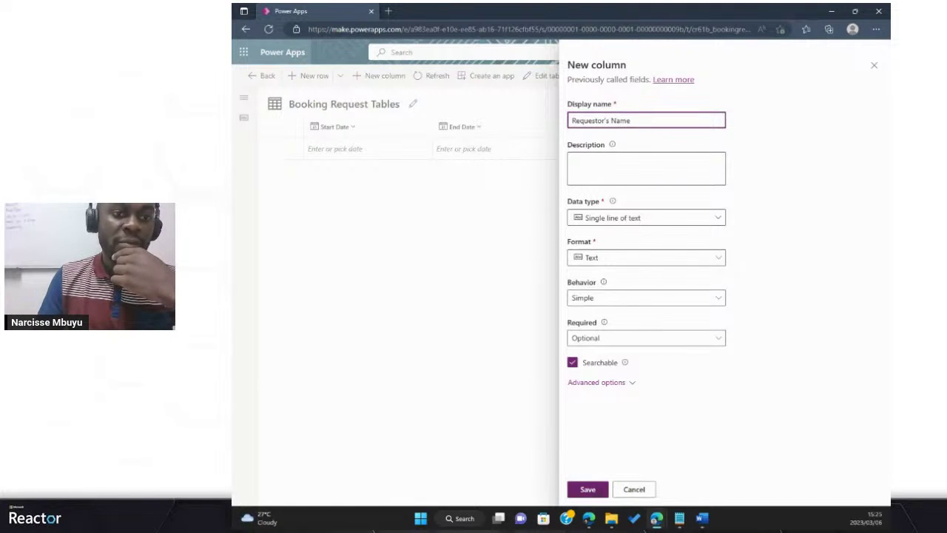
left_click(587, 489)
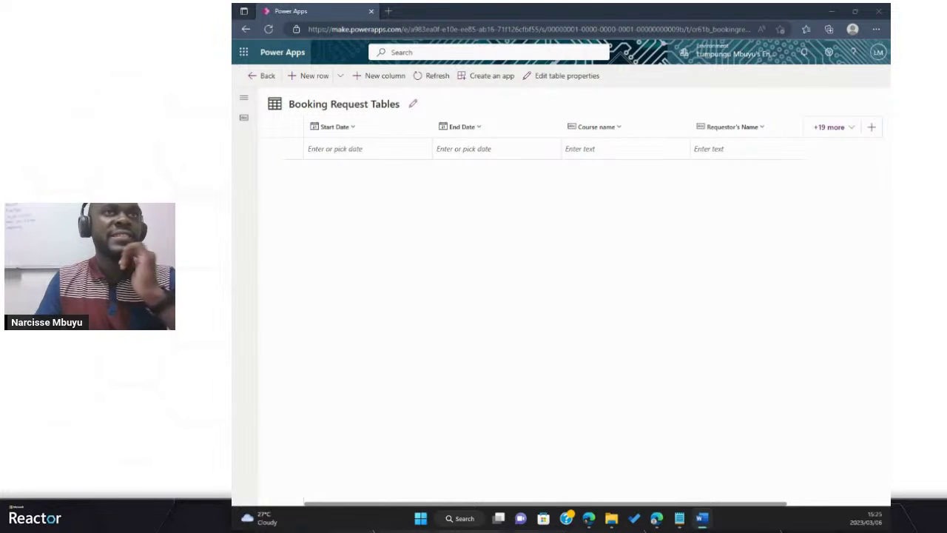
Step: Start another new column with the display name "Requestor's Email", without any list numbering
left_click(871, 126)
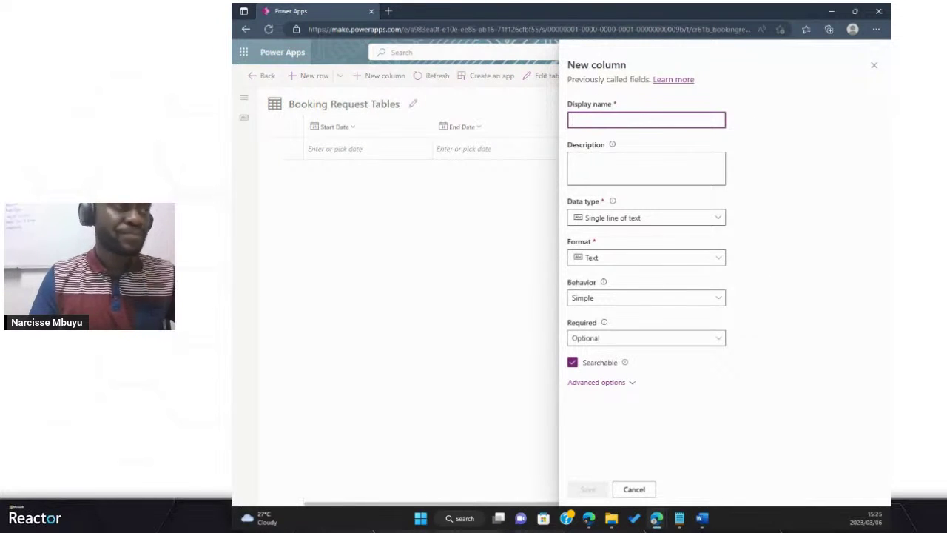
type("5.\tRequestor's Email")
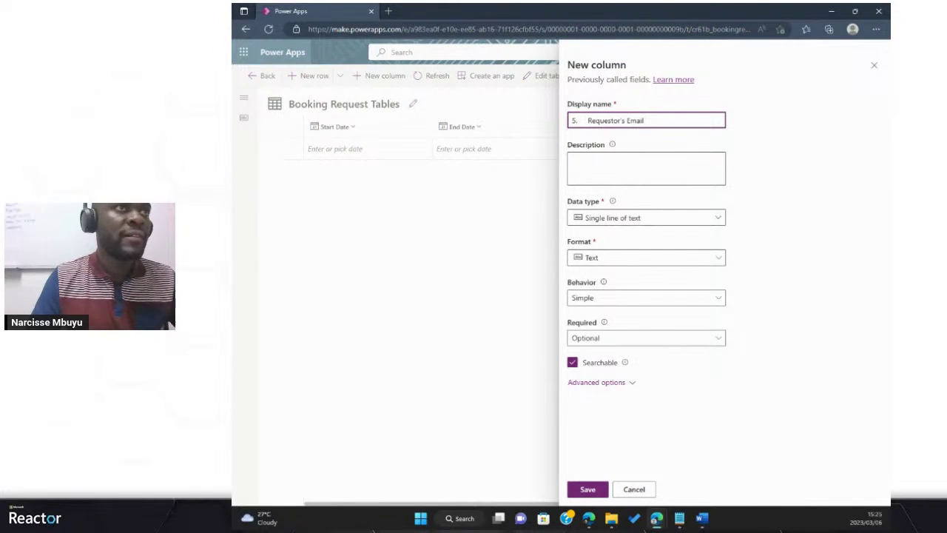
key("Delete")
key("Delete")
key("Delete")
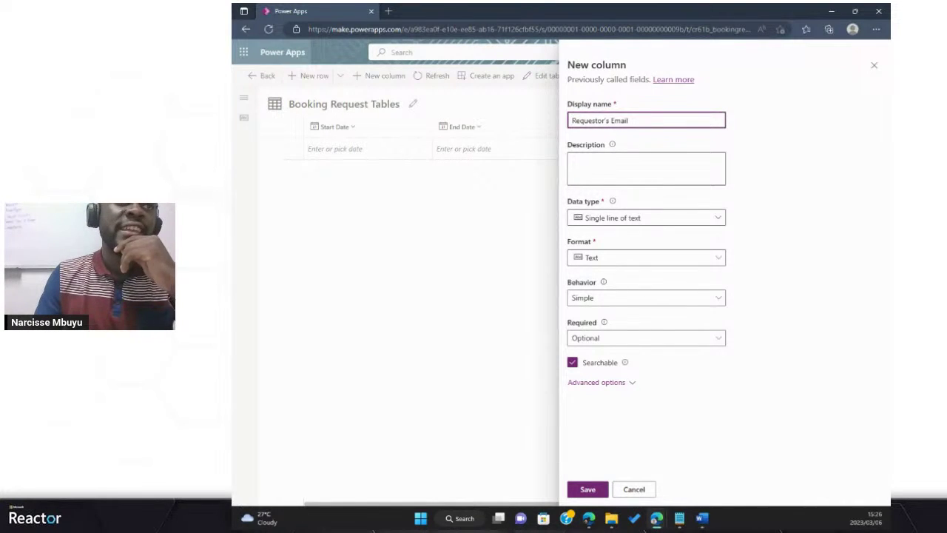
Step: Review the text formats available for the Requestor's Email column, keep Single line of text with Text format, and save the column
left_click(646, 217)
key("Down")
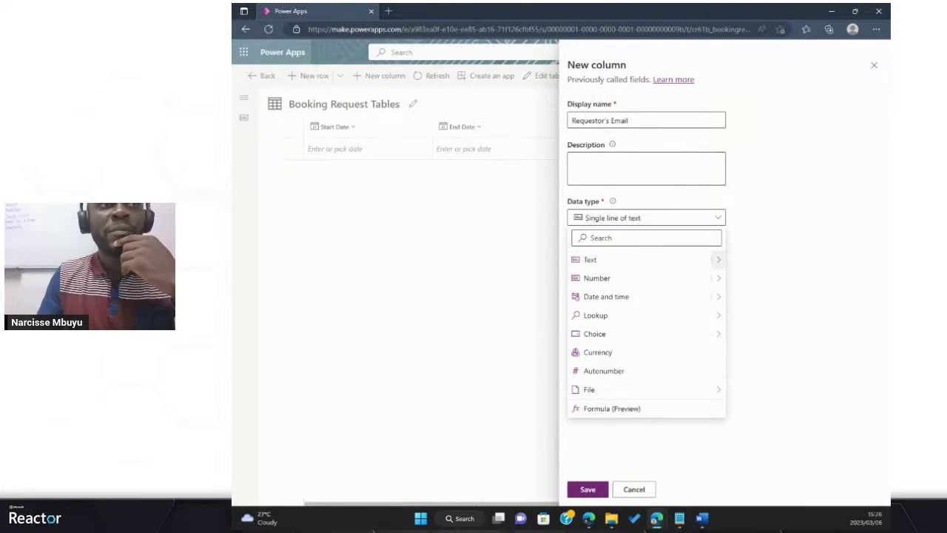
key("Right")
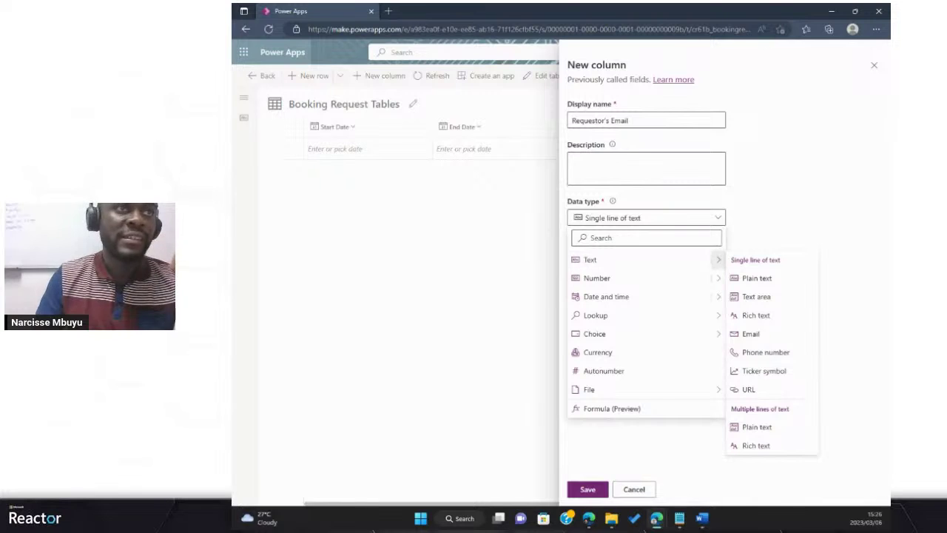
key("Escape")
key("Escape")
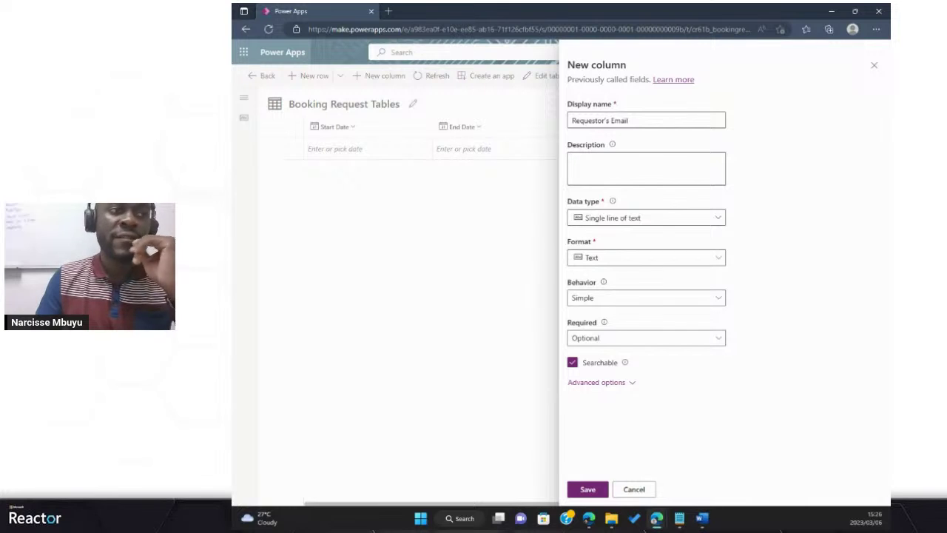
left_click(588, 489)
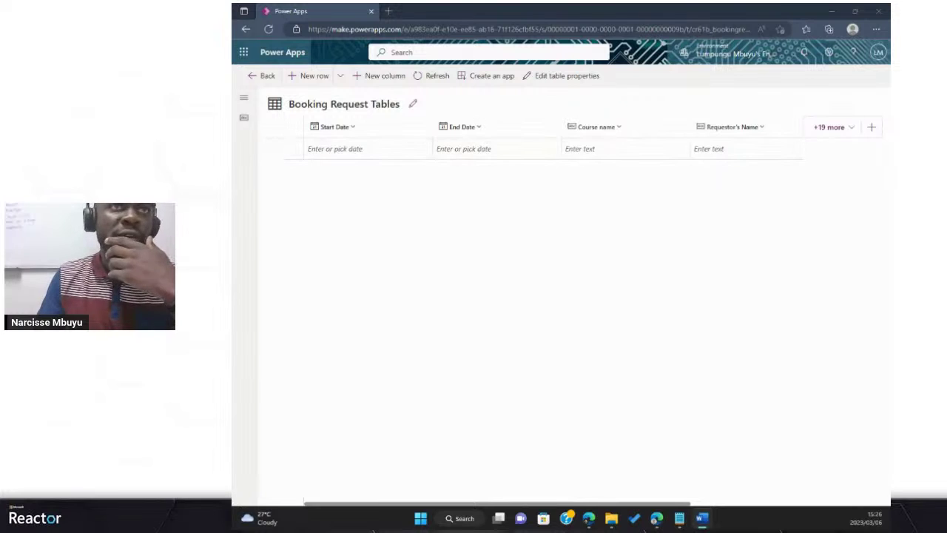
Step: Start another new column with the display name "Request Status"
left_click(871, 126)
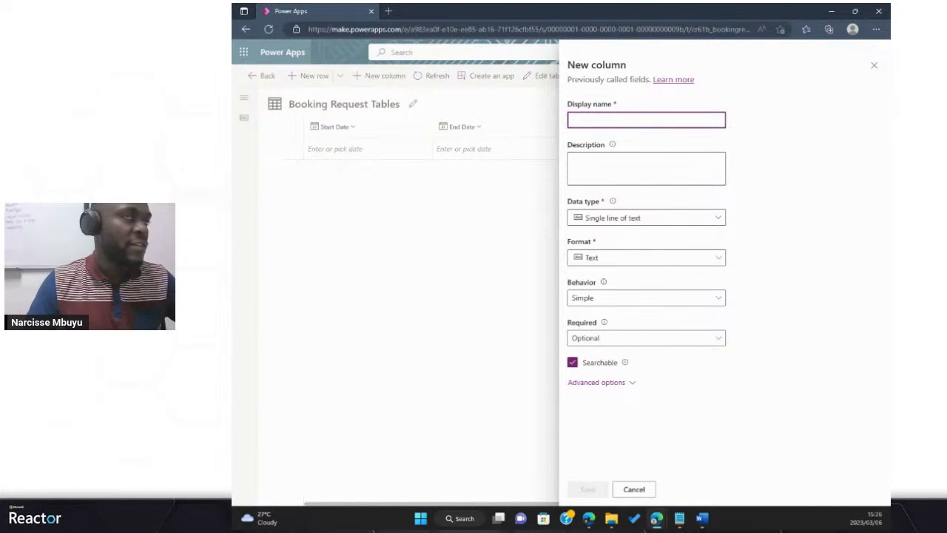
type("Status")
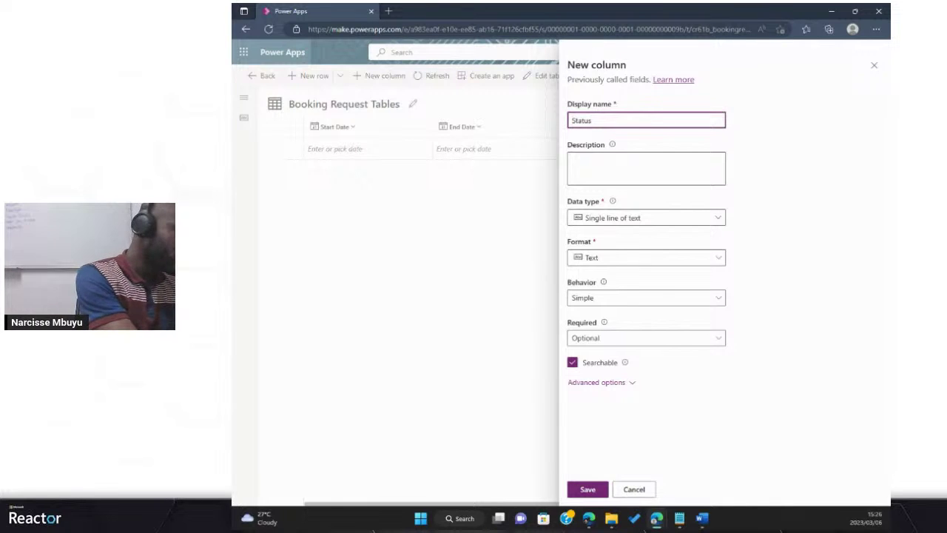
type("Request")
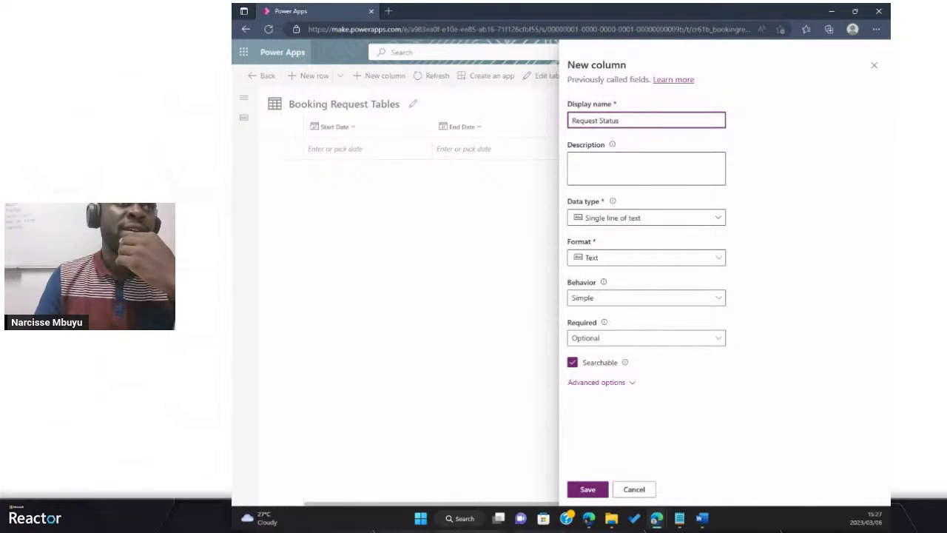
Step: Set the Request Status column's data type to Choice, enlarging the page so the options are readable
left_click(646, 218)
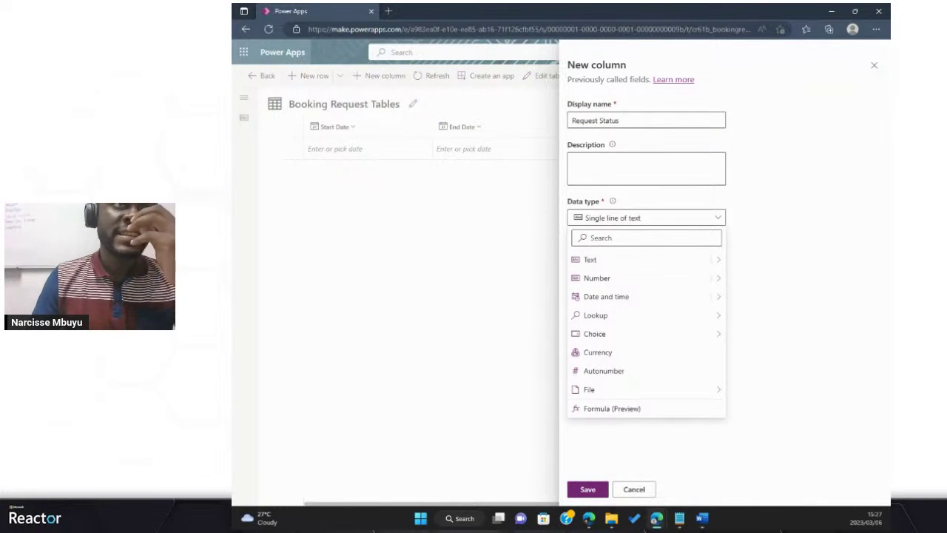
mouse_move(596, 333)
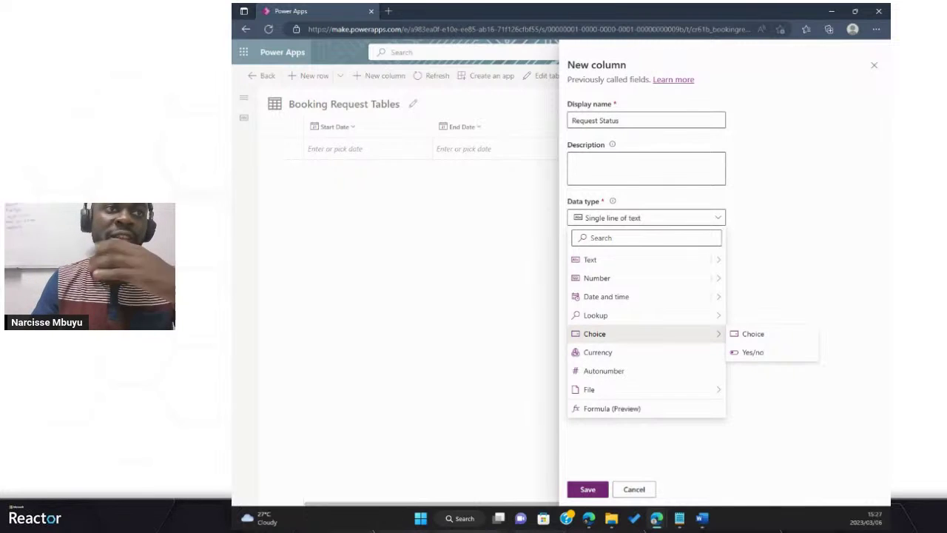
key("ctrl+plus")
key("ctrl+plus")
key("ctrl+plus")
key("ctrl+plus")
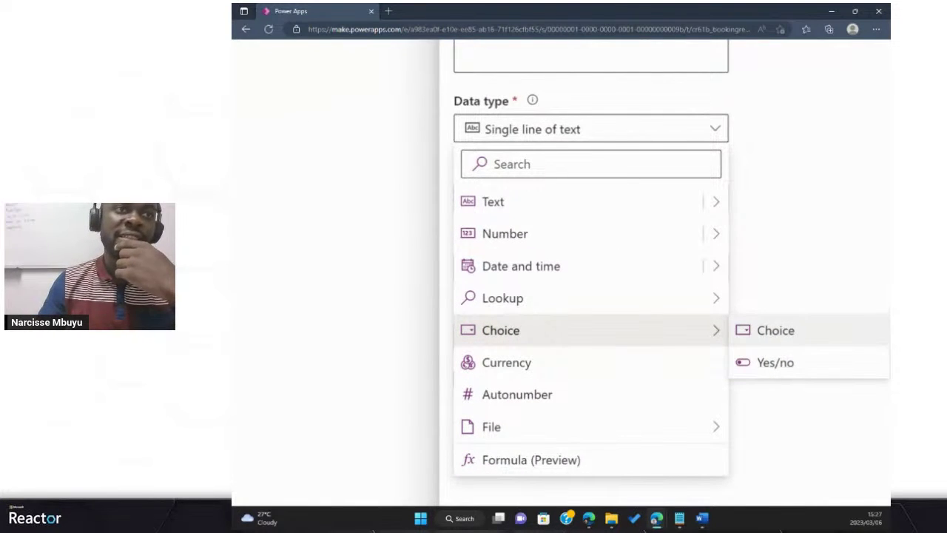
scroll(562, 274, "right", 2)
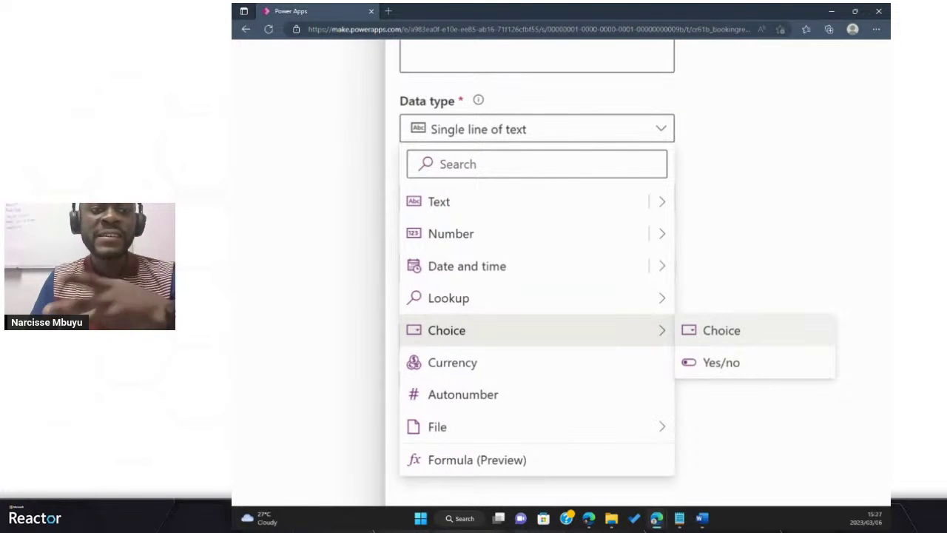
left_click(722, 330)
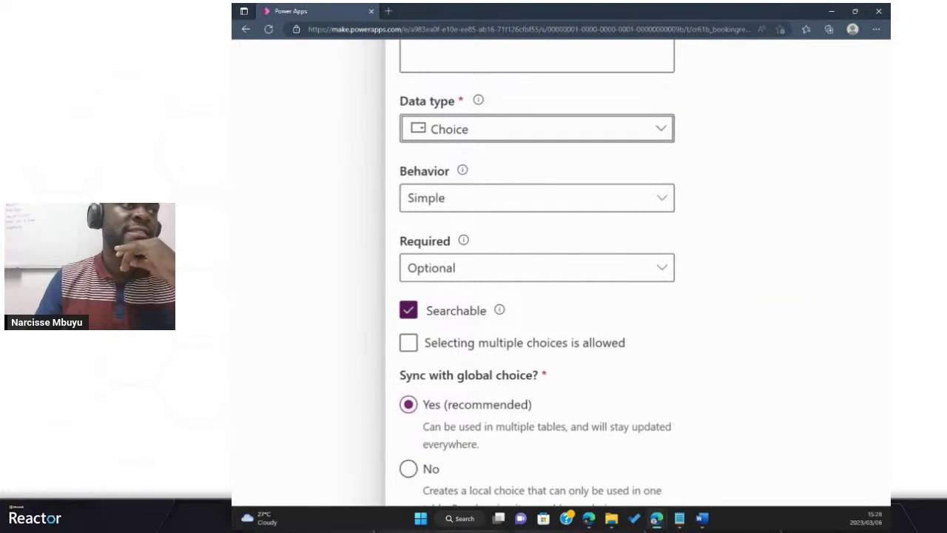
Step: Set Sync with global choice to No so the Request Status column uses a local choice
key("ctrl+minus")
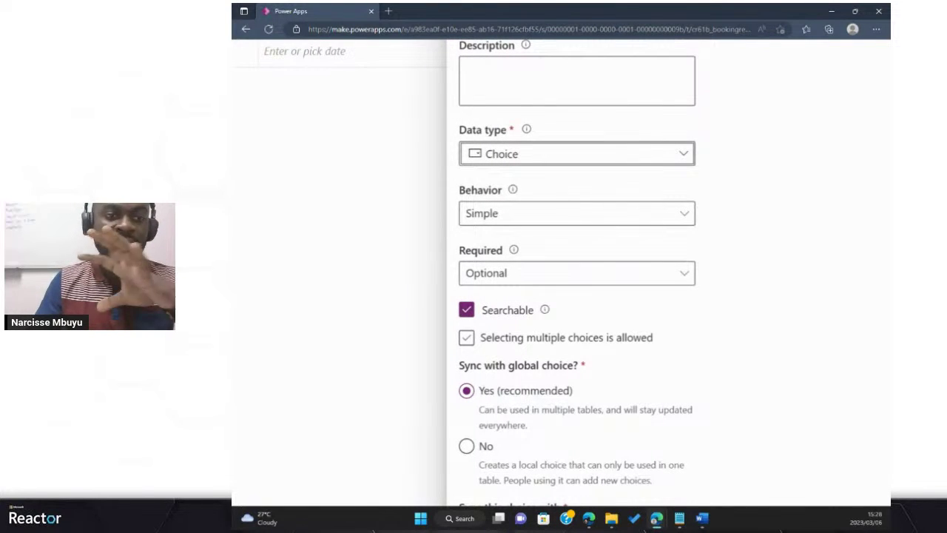
scroll(577, 273, "down", 1)
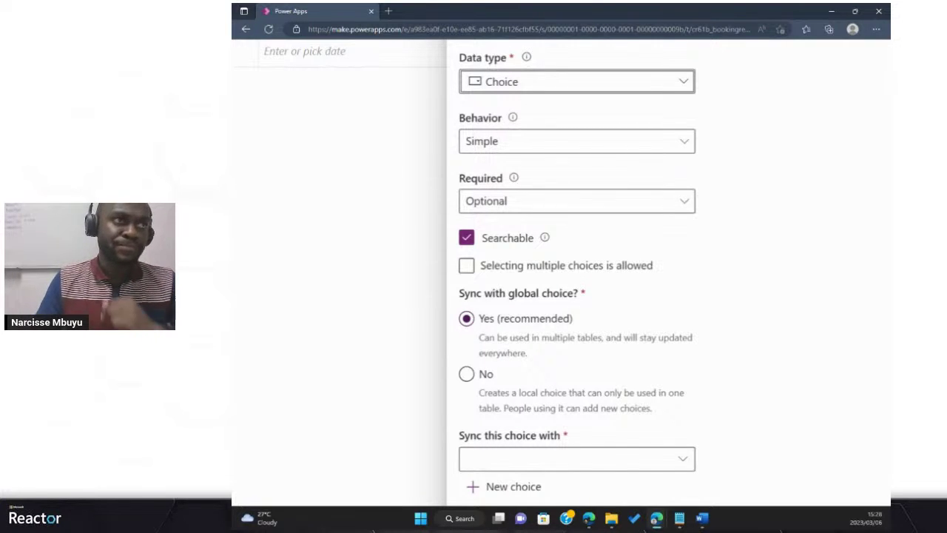
scroll(577, 272, "down", 1)
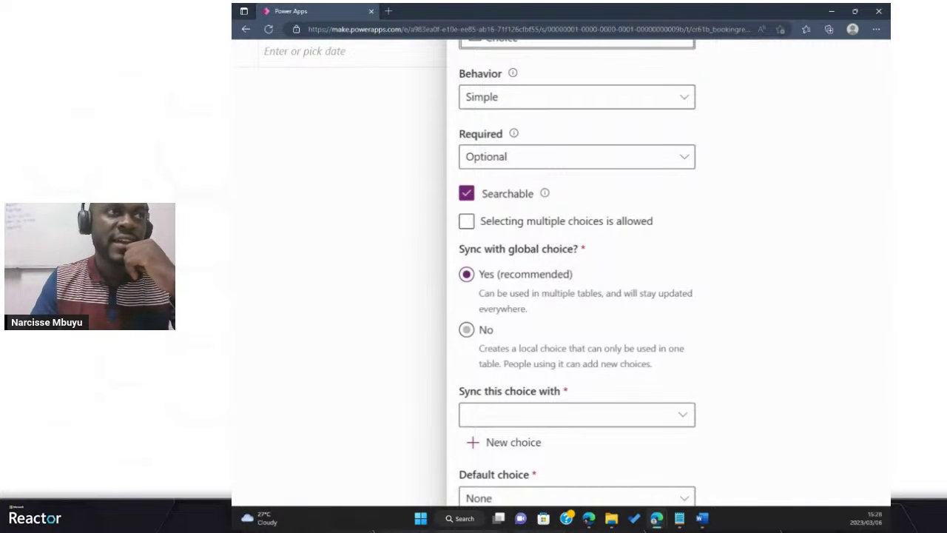
left_click(466, 329)
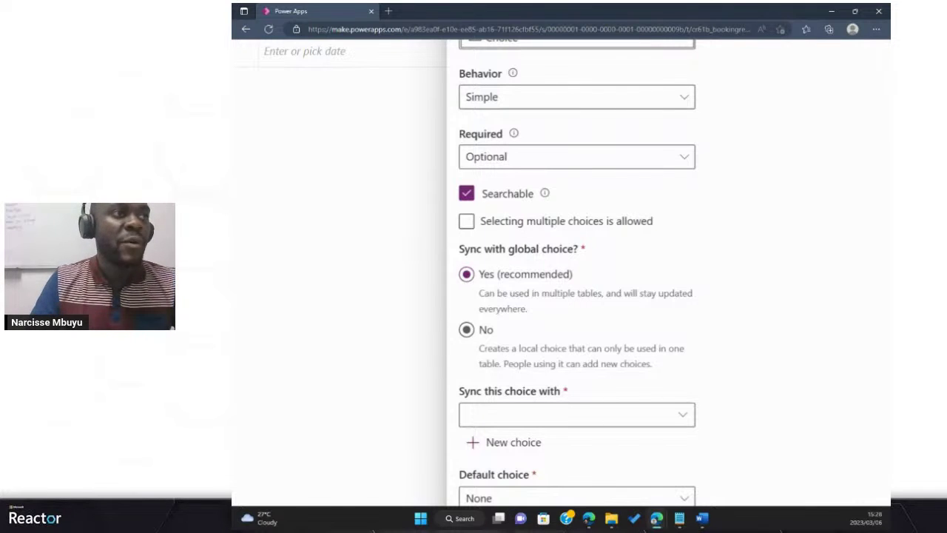
scroll(578, 267, "down", 1)
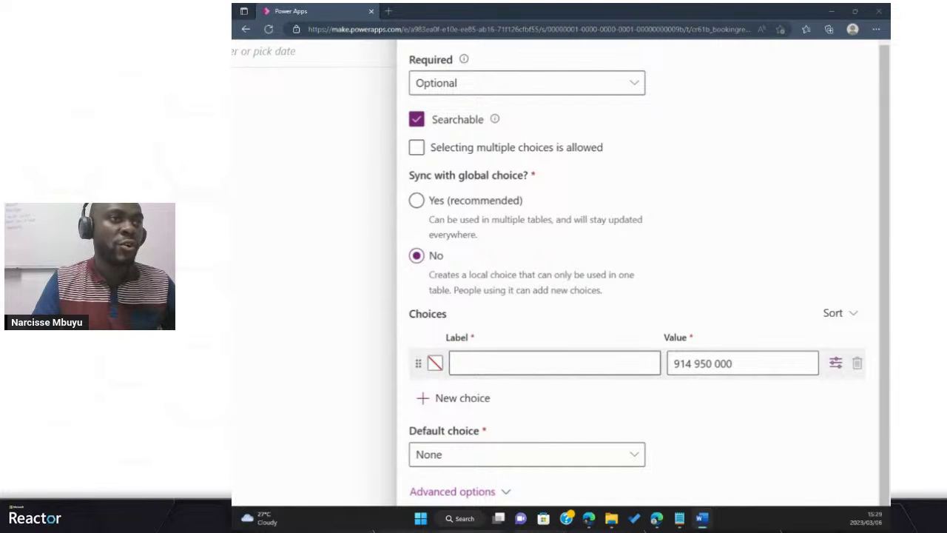
Step: Label the first choice of the Request Status column "Not Actioned", without the opening parenthesis
scroll(644, 274, "up", 5)
scroll(643, 274, "down", 4)
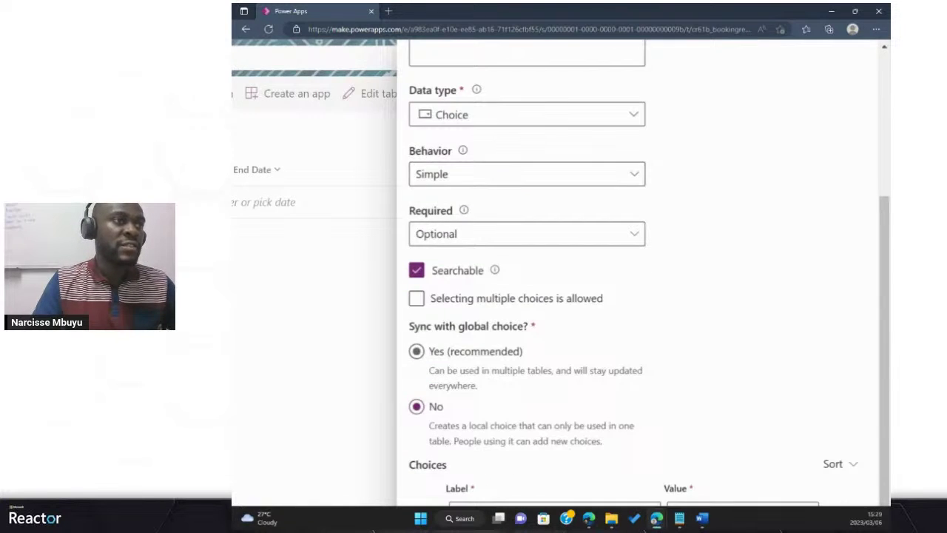
left_click(554, 388)
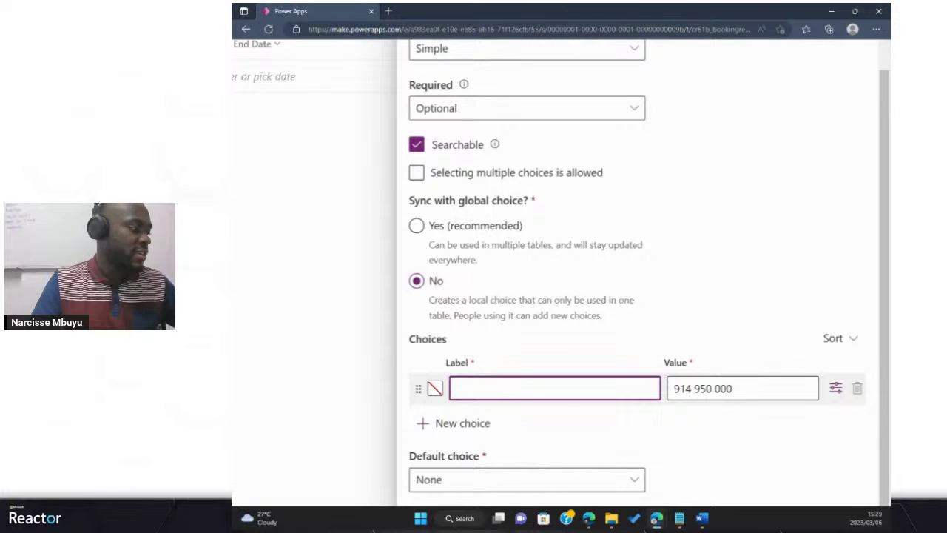
type("(Not Actioned")
left_click(456, 389)
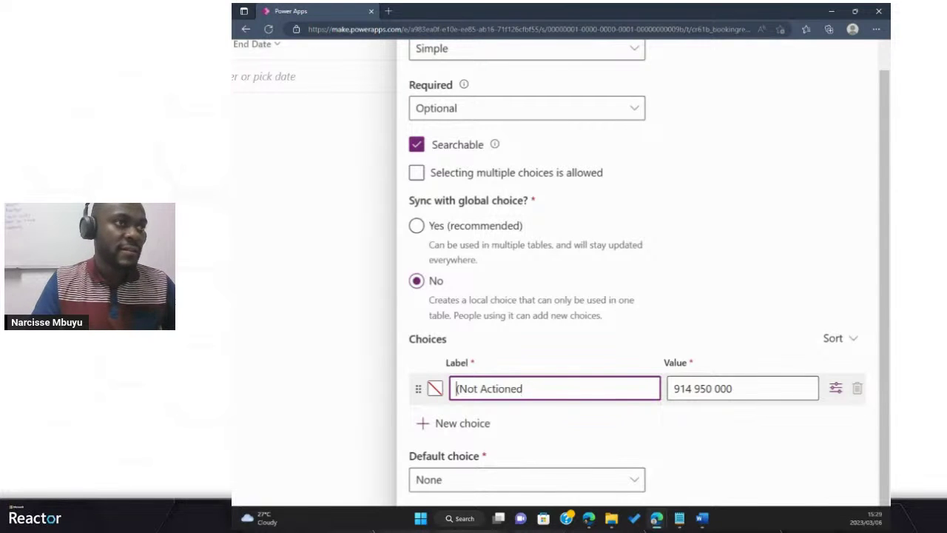
key("Delete")
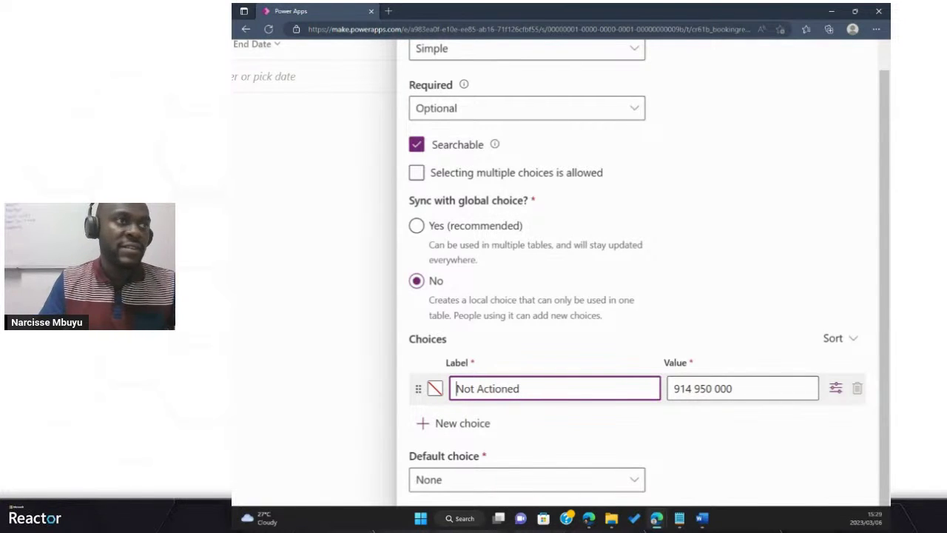
Step: Add two more choices to the Request Status column, labelled "Approved" and "Declined"
left_click(453, 423)
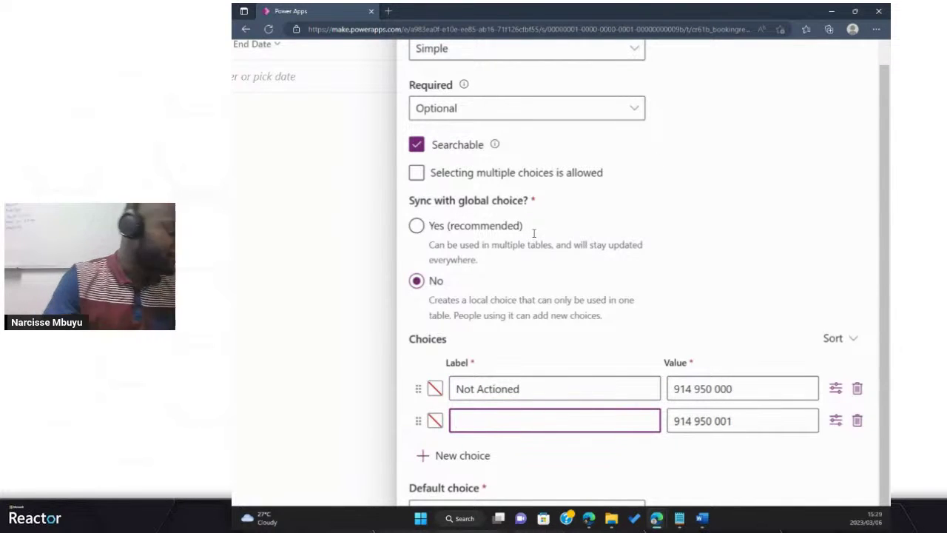
type("Appro")
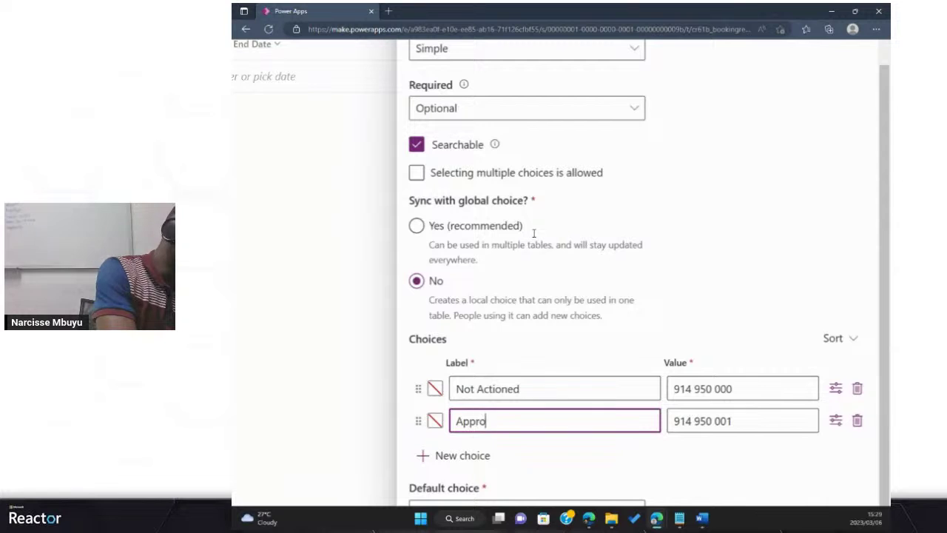
type("ved")
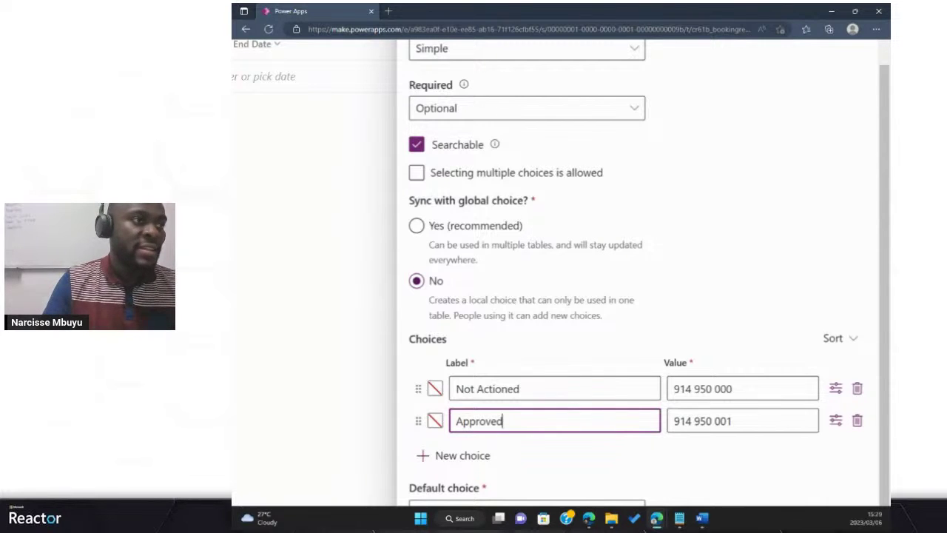
key("Return")
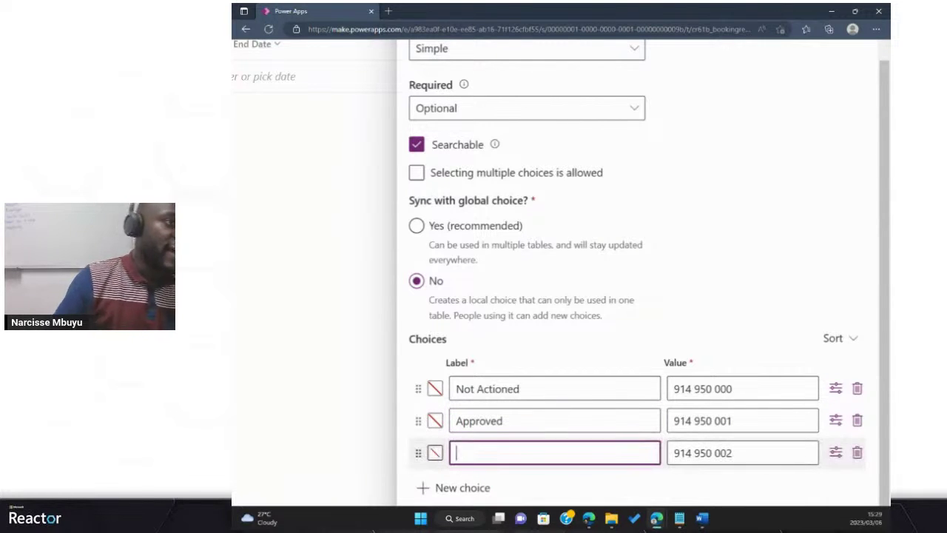
type("Decl")
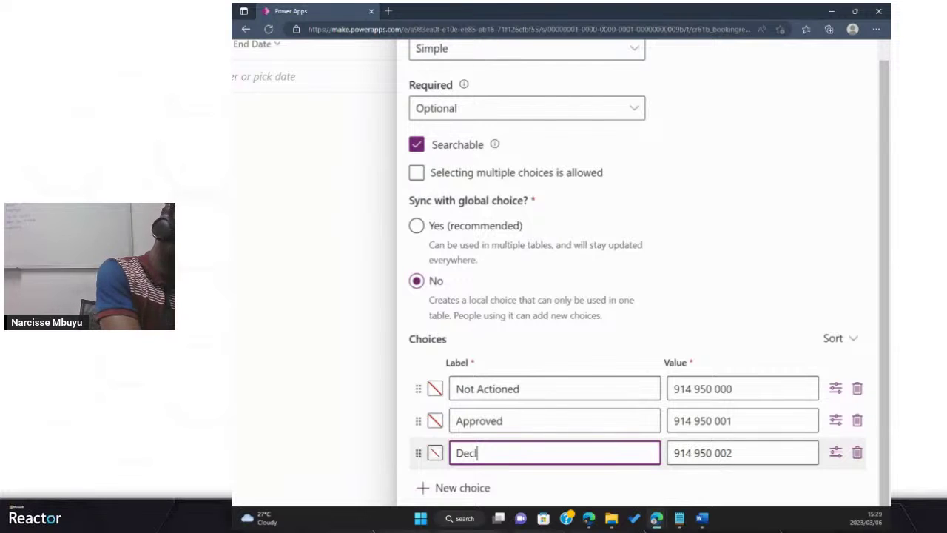
type("ined")
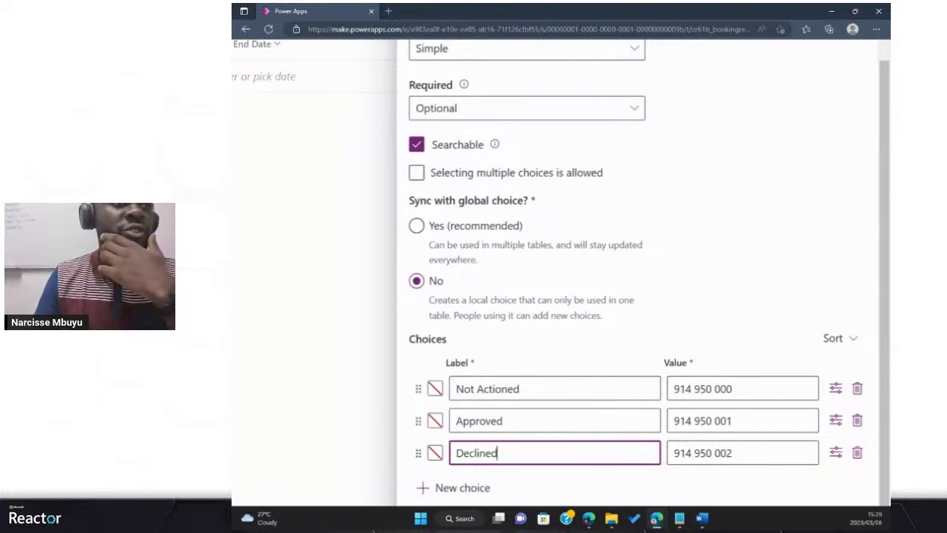
Step: Set the Request Status column's default choice to Not Actioned and save the column
scroll(636, 296, "down", 1)
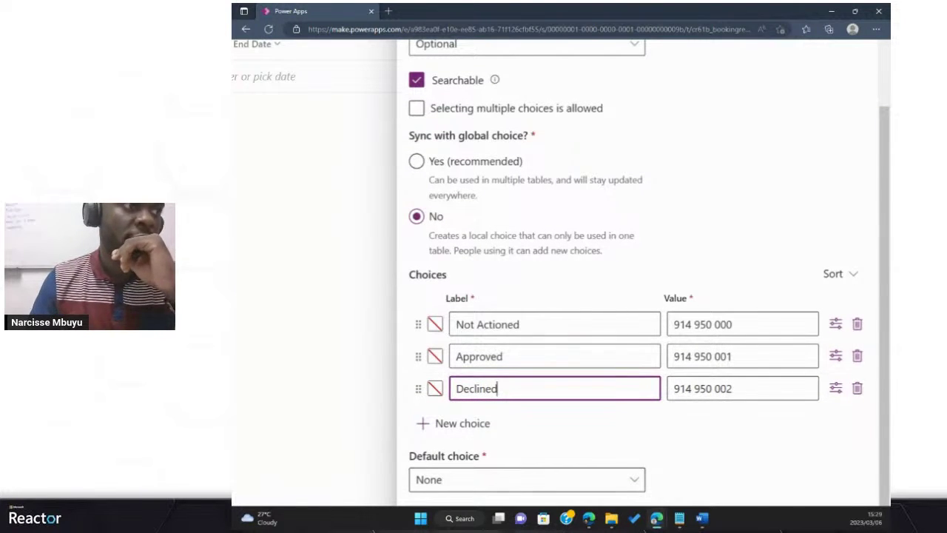
key("ctrl+0")
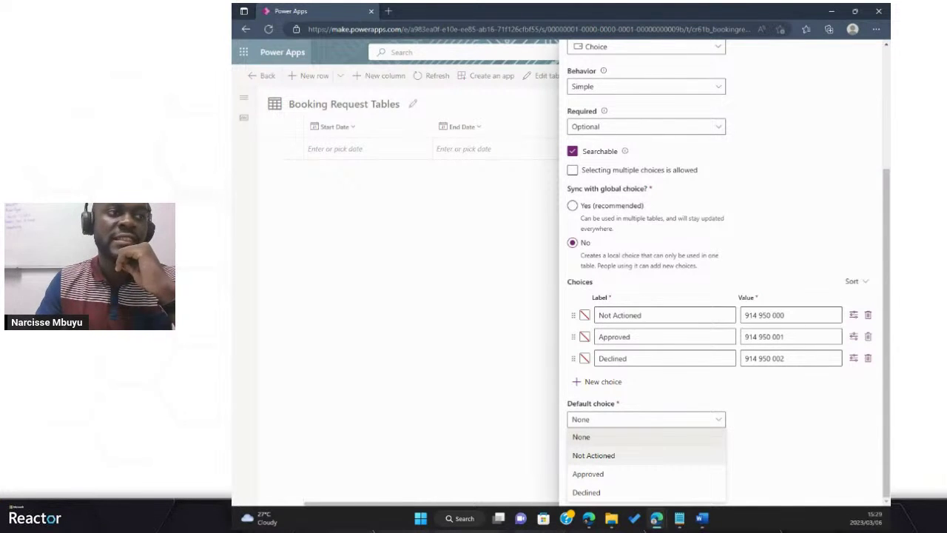
left_click(594, 455)
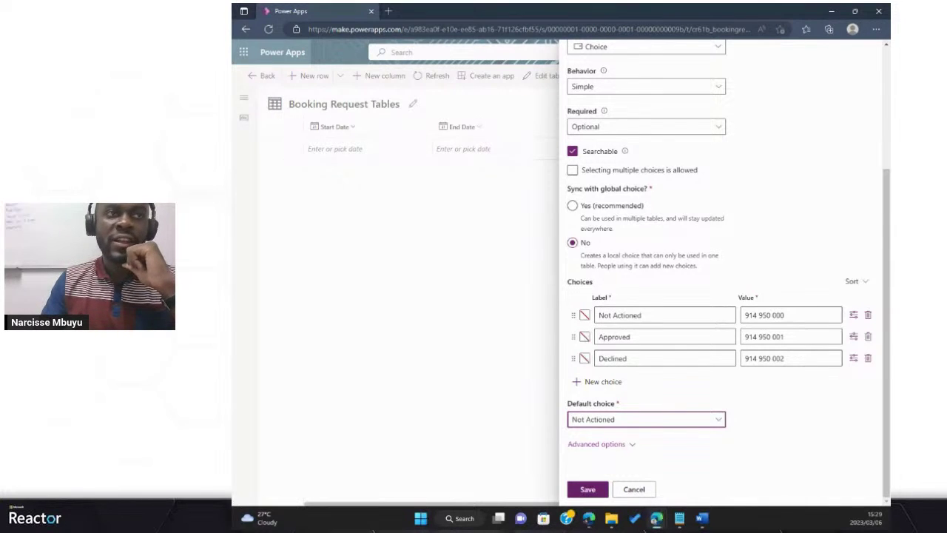
left_click(588, 489)
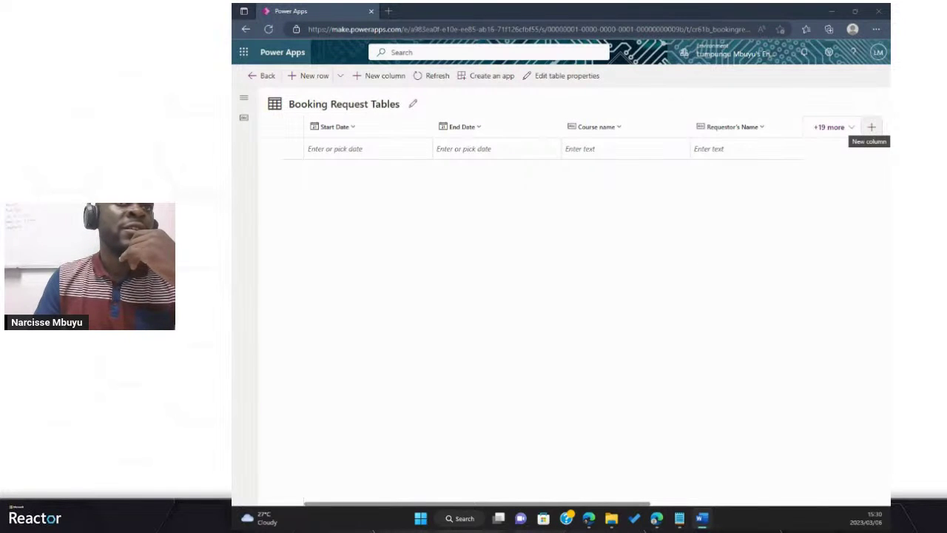
Step: Start another new column with the display name "Comments", without the pasted list number
left_click(871, 126)
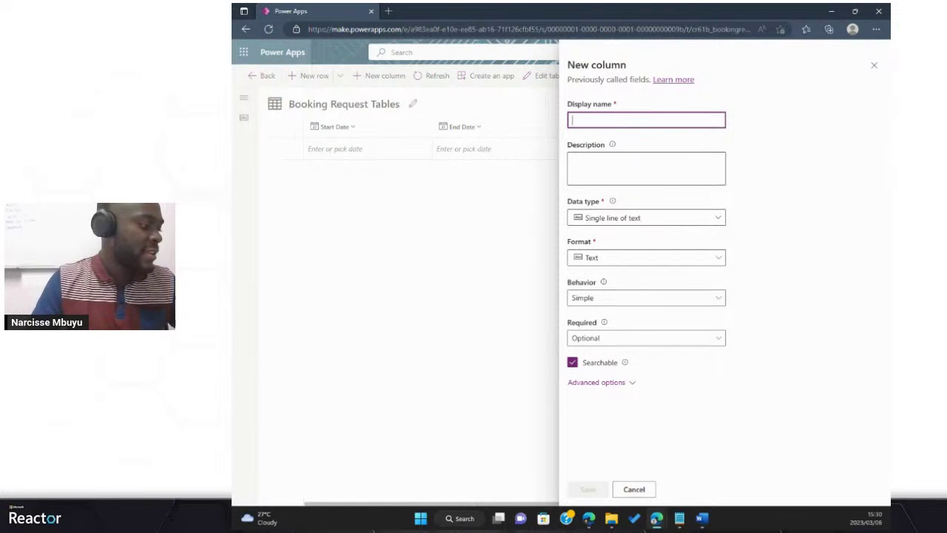
type("7.\tComments")
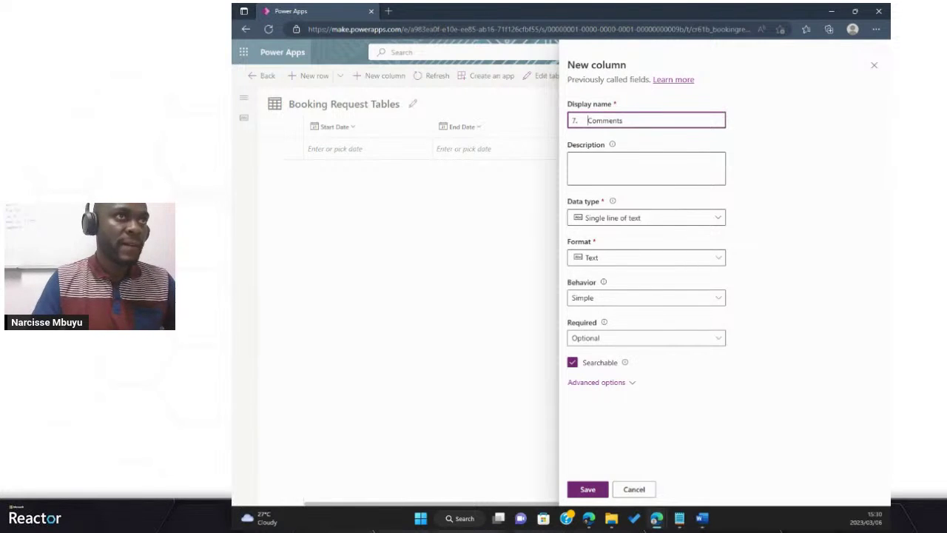
key("BackSpace")
key("BackSpace")
key("BackSpace")
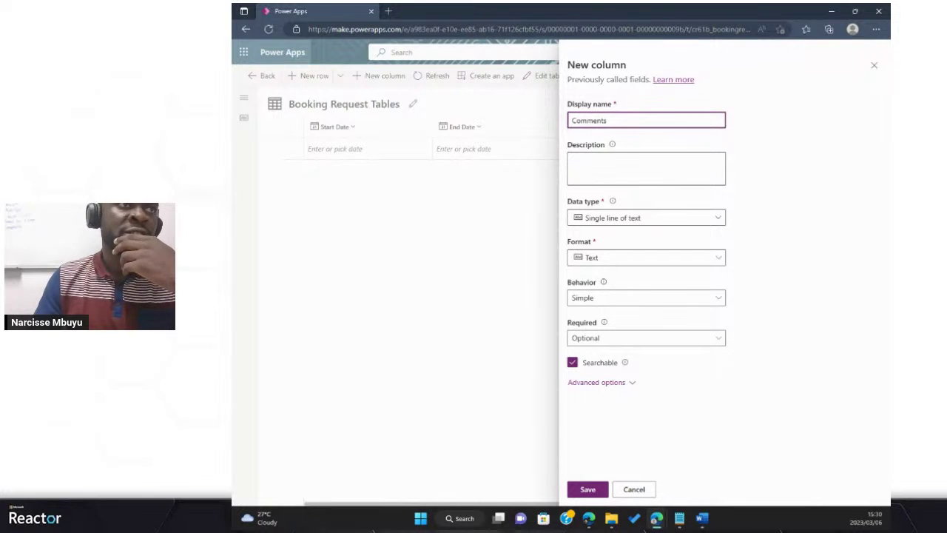
Step: Set the Comments column's data type to single-line Text area and save the column
left_click(646, 217)
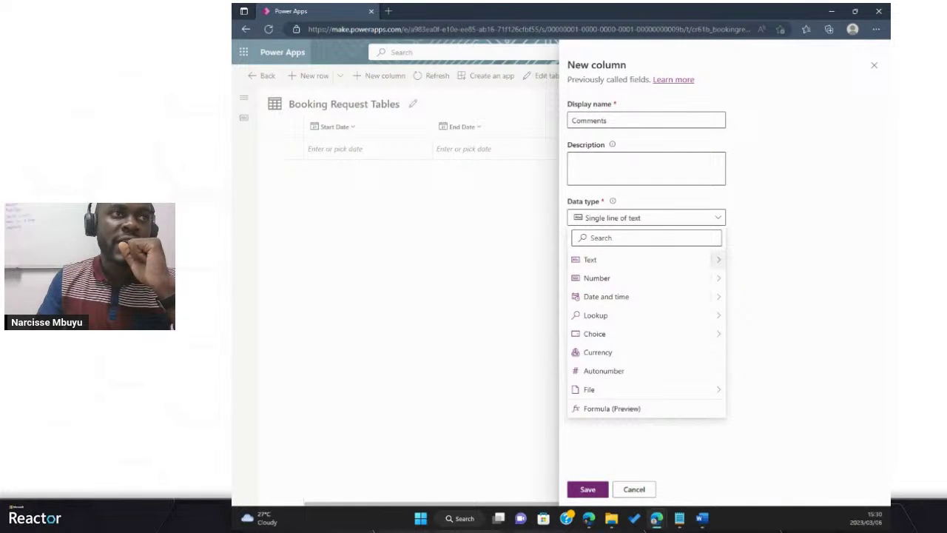
mouse_move(644, 259)
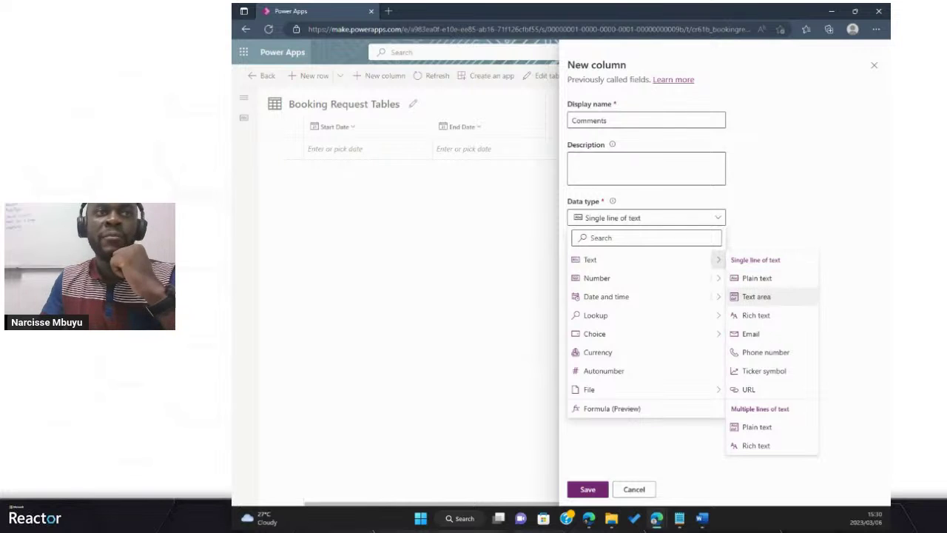
key("ctrl+plus")
scroll(755, 296, "down", 2)
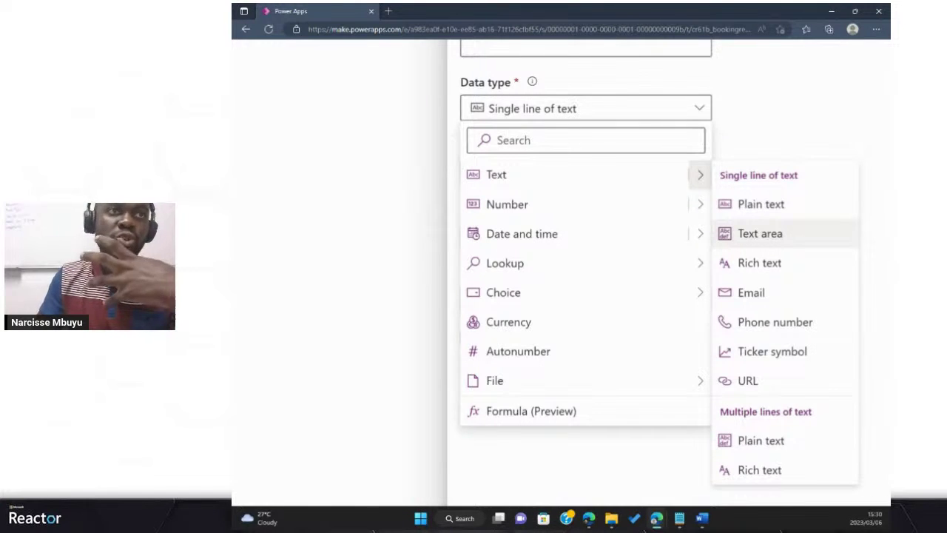
left_click(760, 233)
key("ctrl+0")
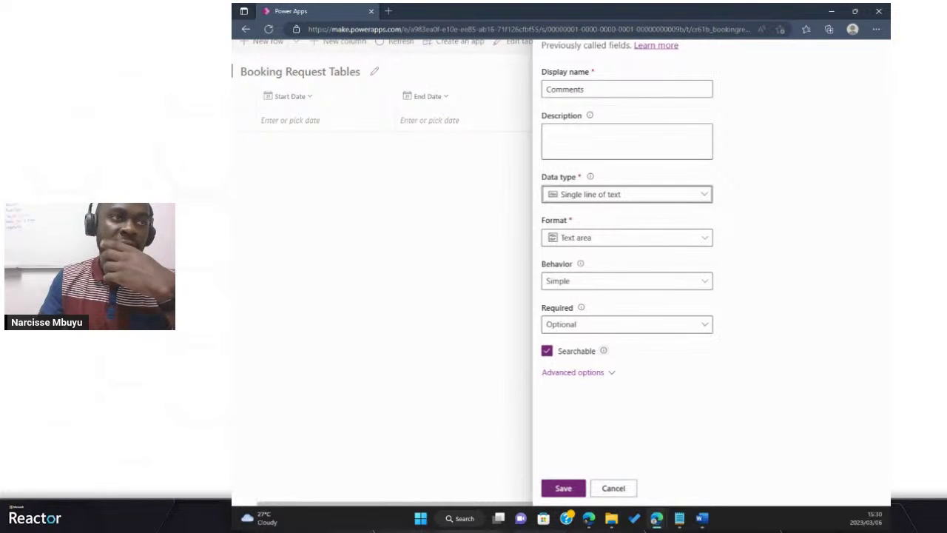
left_click(563, 488)
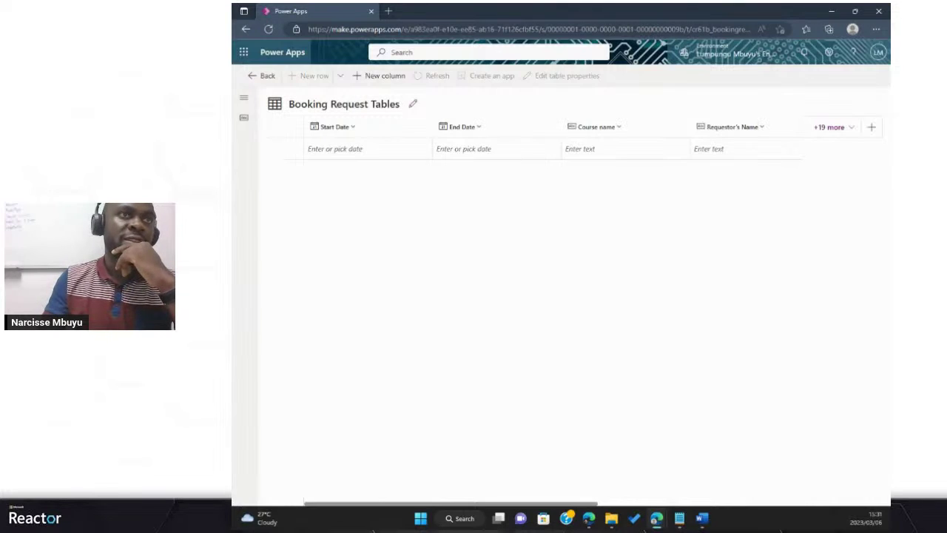
Step: Check the table's columns, leave the table editor and start creating a new app from Dataverse
scroll(555, 140, "right", 5)
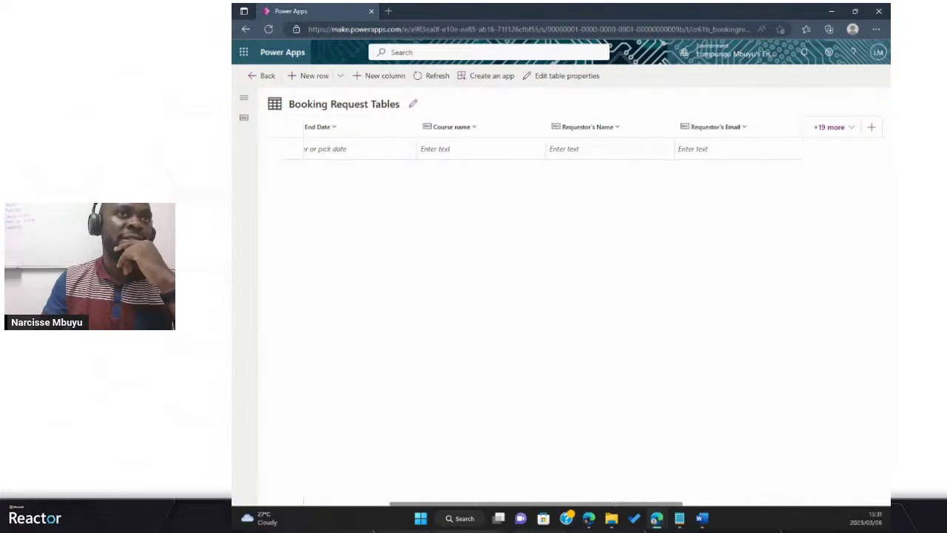
scroll(555, 141, "left", 5)
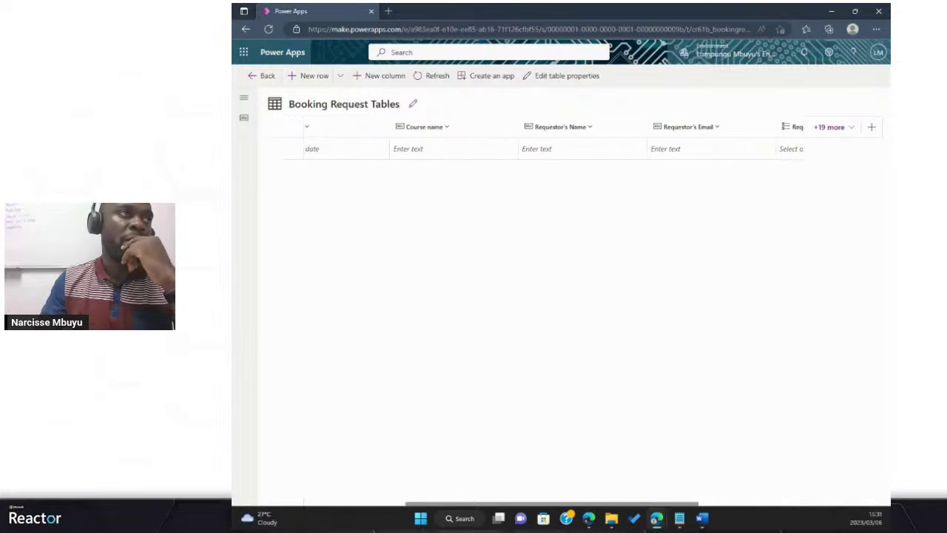
scroll(555, 141, "left", 3)
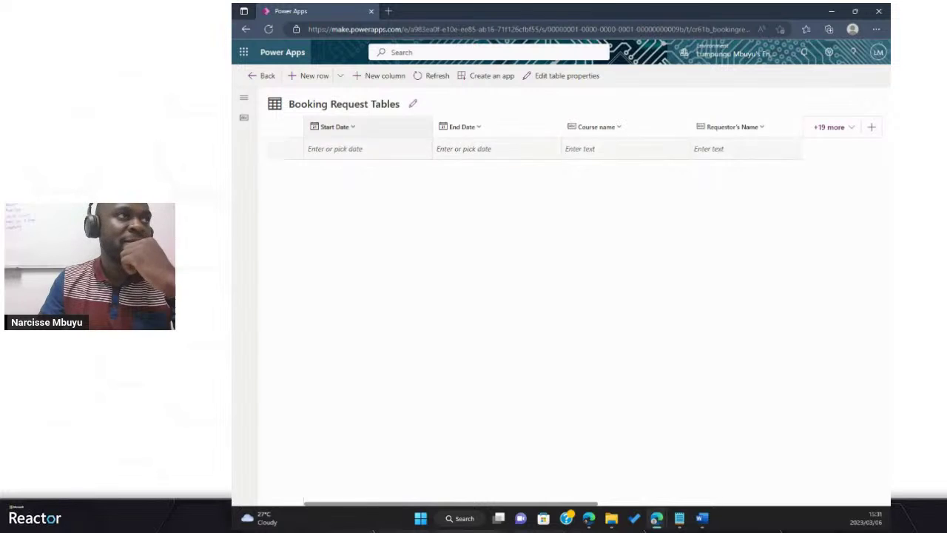
left_click(261, 76)
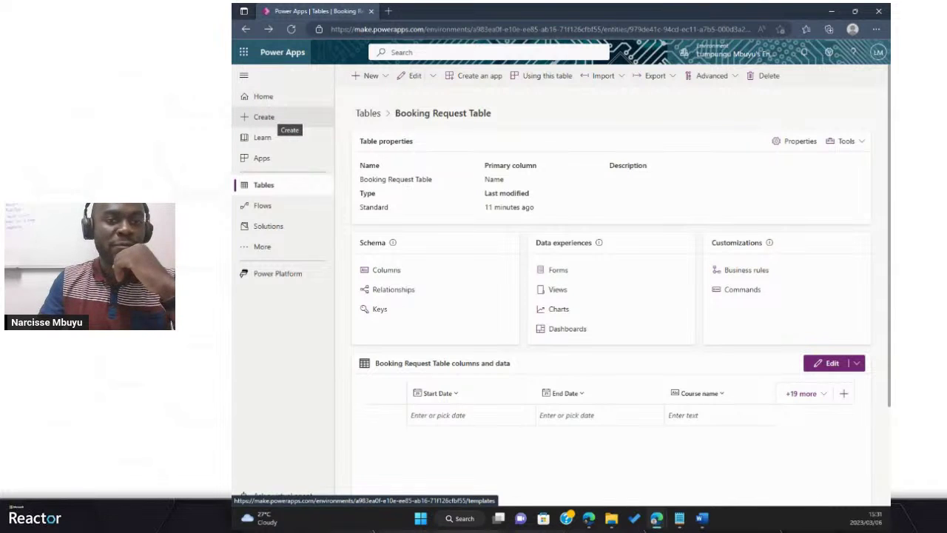
left_click(265, 117)
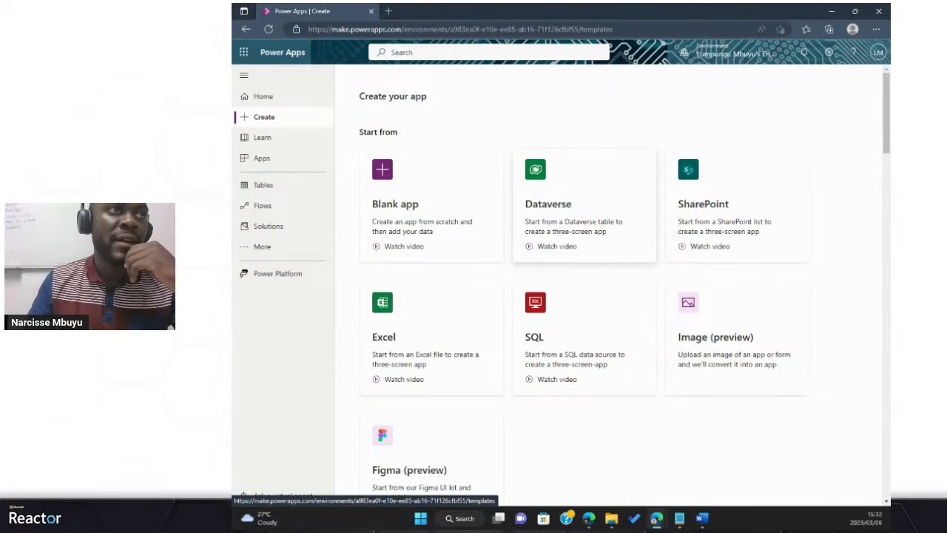
left_click(584, 203)
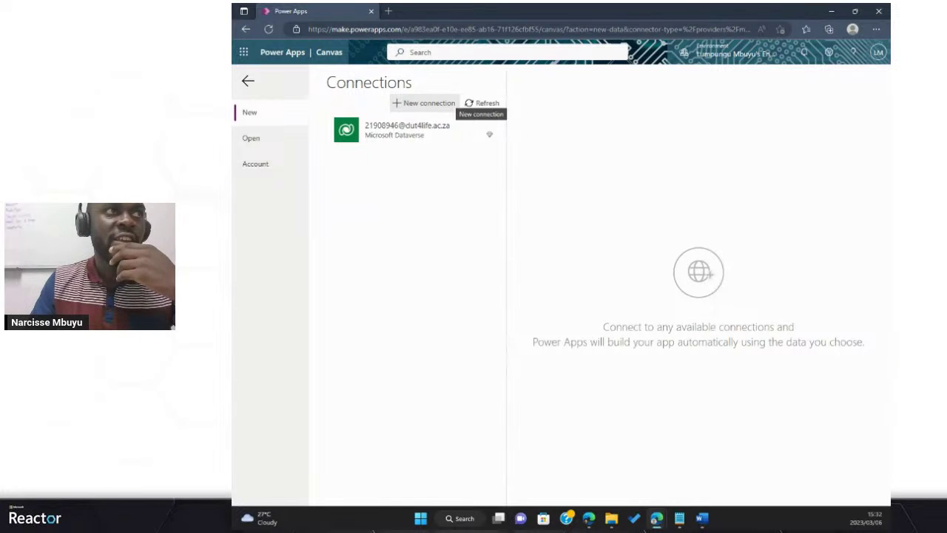
Step: Browse the connectors offered for a new connection, including Microsoft Dataverse, and return to the existing connections
left_click(426, 103)
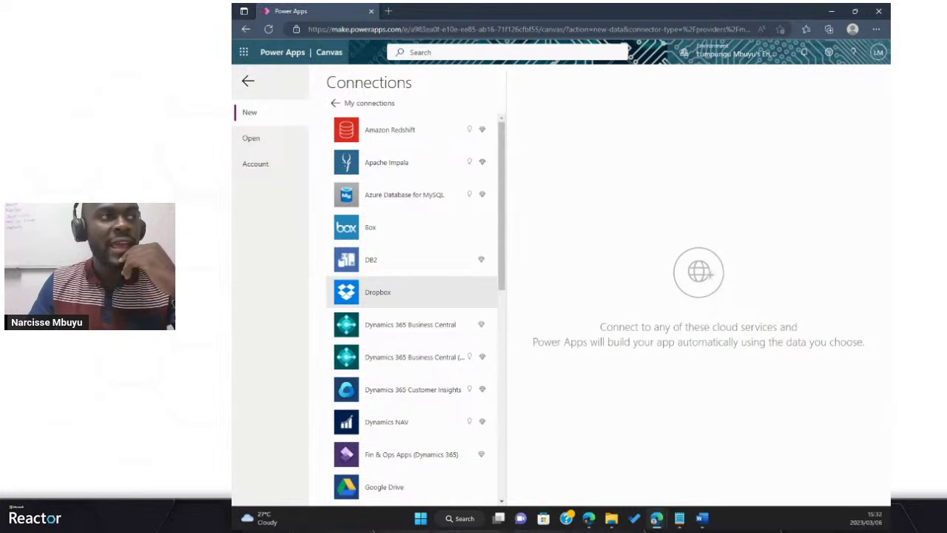
scroll(414, 296, "down", 4)
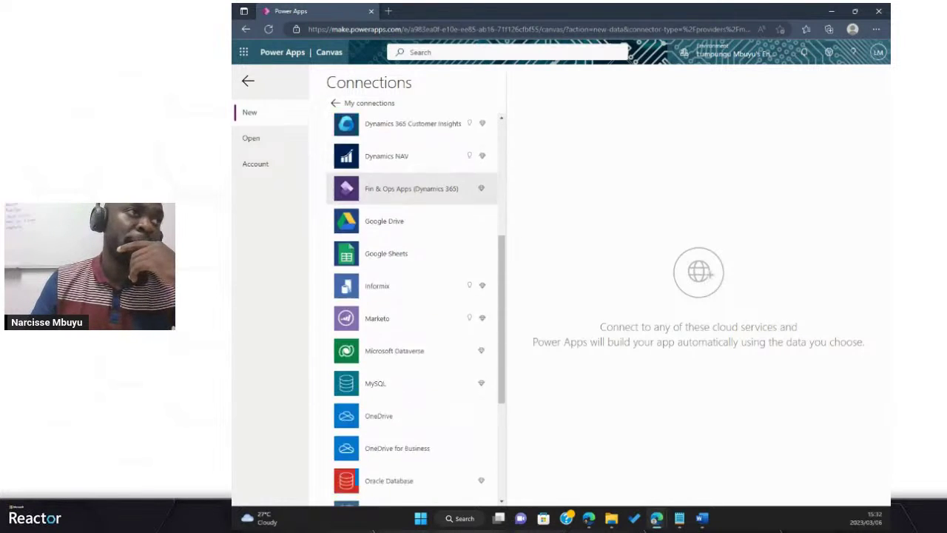
scroll(415, 189, "up", 2)
scroll(414, 188, "down", 3)
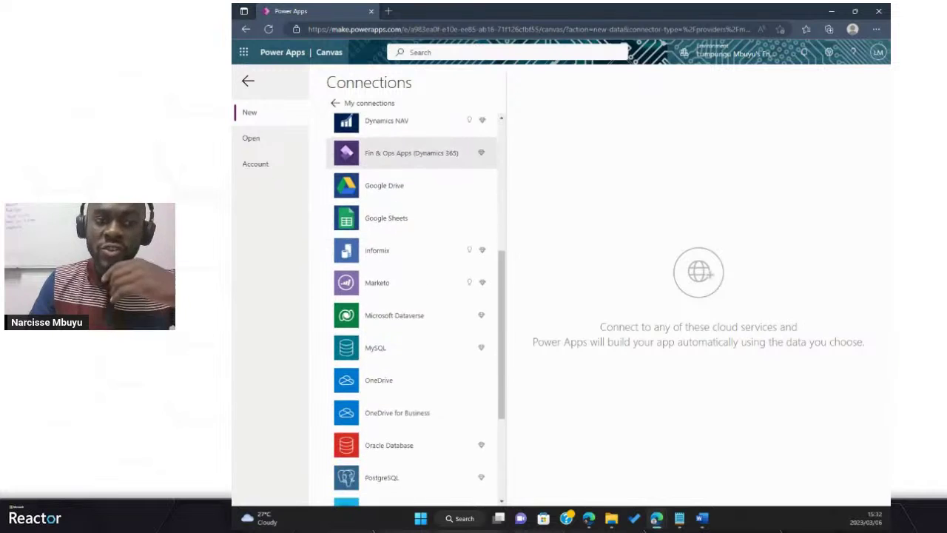
scroll(415, 296, "down", 4)
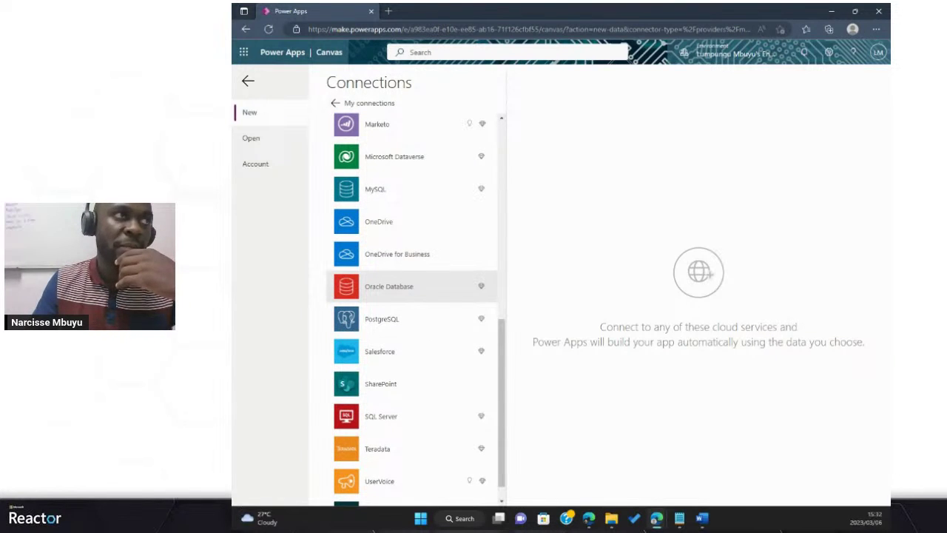
scroll(414, 311, "up", 3)
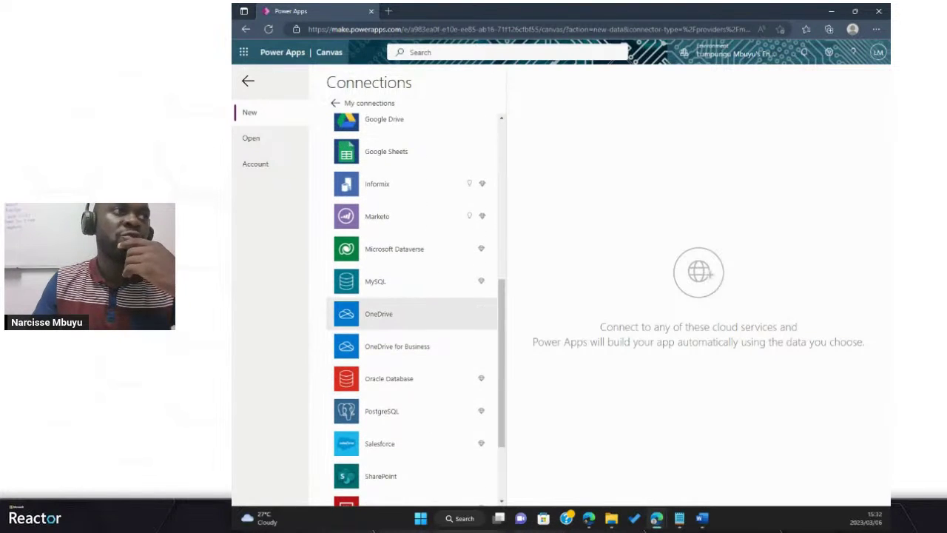
key("ctrl+plus")
key("ctrl+plus")
key("ctrl+plus")
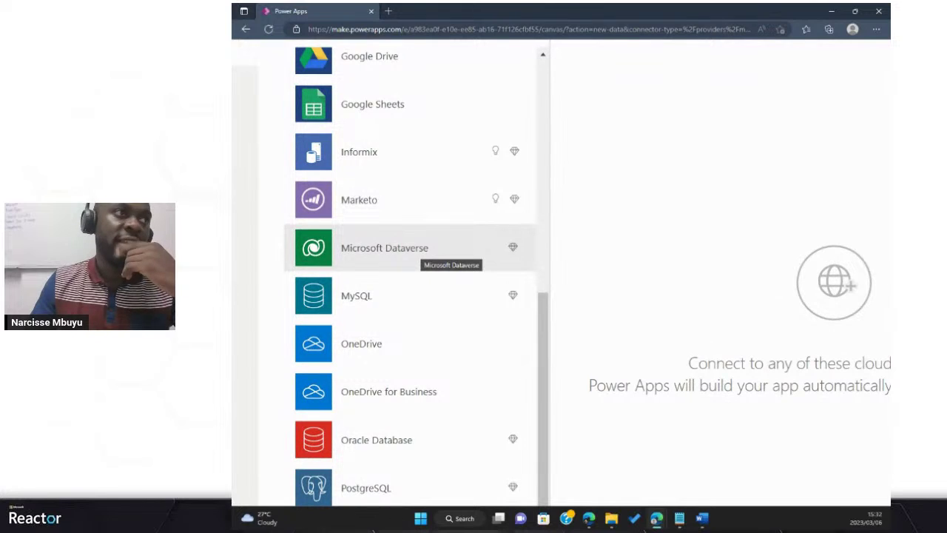
key("ctrl+minus")
key("ctrl+minus")
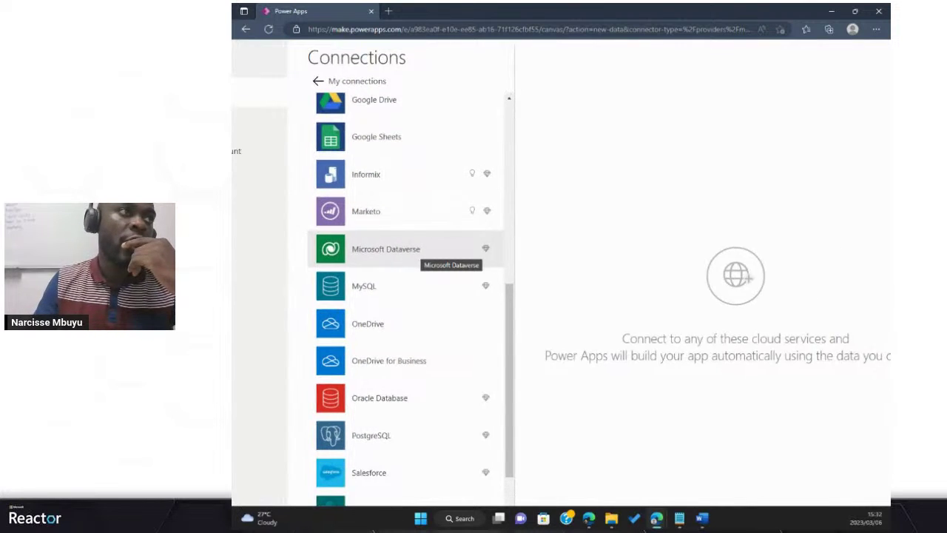
key("ctrl+minus")
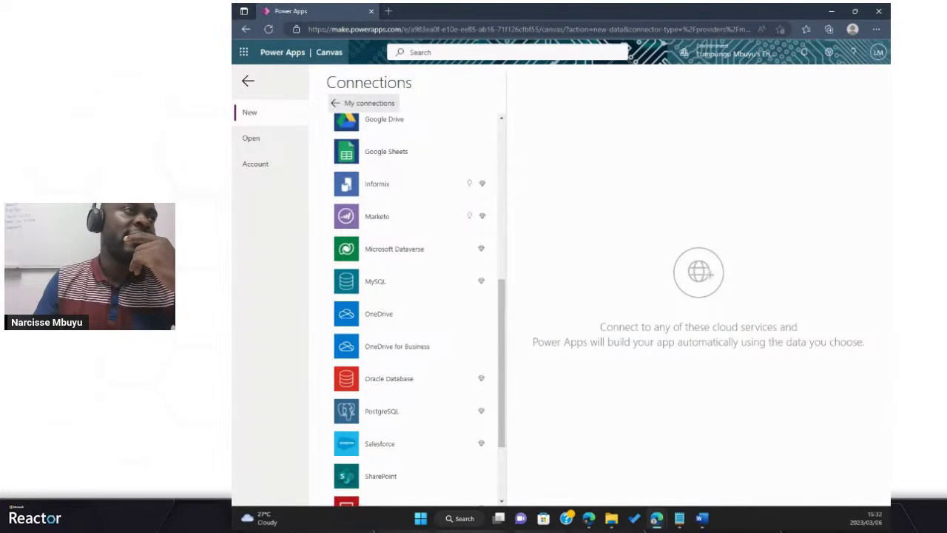
left_click(363, 103)
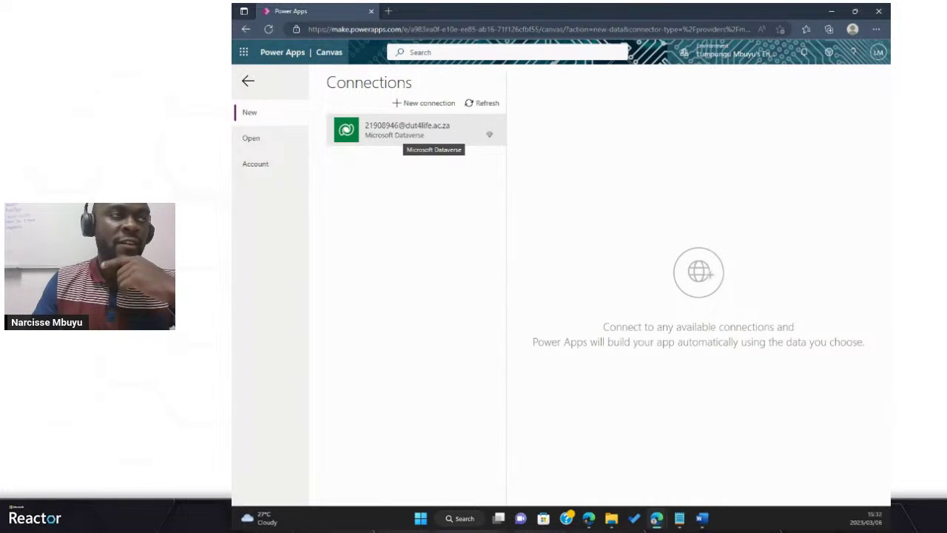
Step: Select the existing Microsoft Dataverse connection and look through the tables it offers for the app
left_click(434, 136)
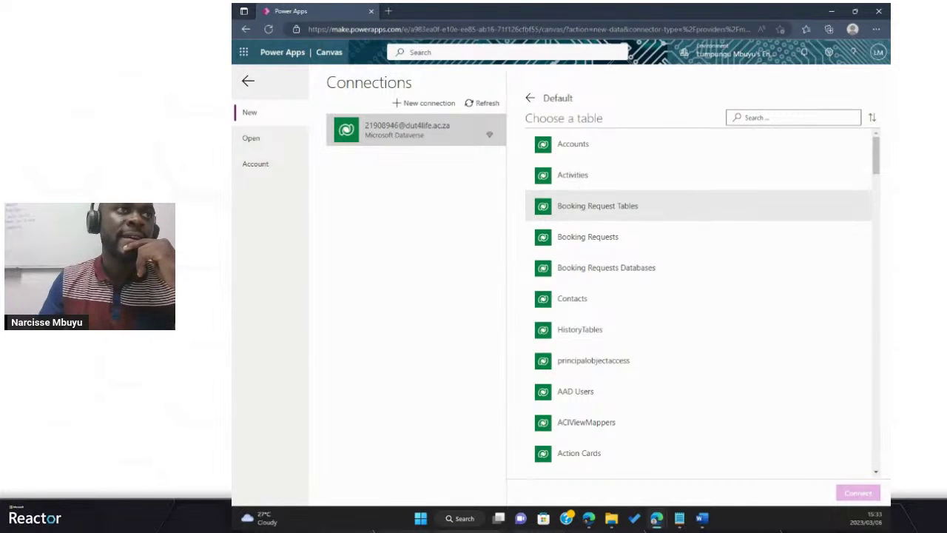
scroll(629, 205, "down", 3)
scroll(629, 206, "up", 3)
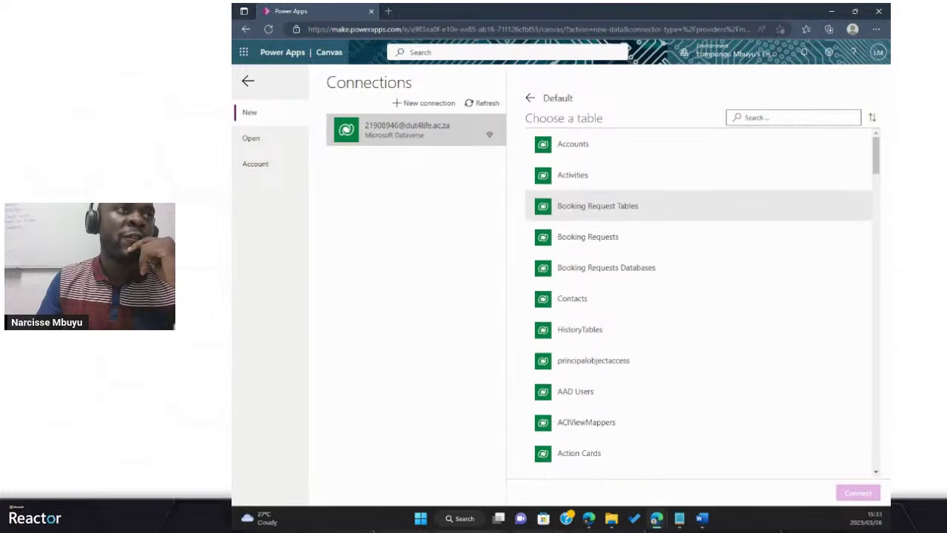
Step: Look through the Default dataset's tables, filter them by "booking" and return to the dataset list
scroll(629, 206, "down", 6)
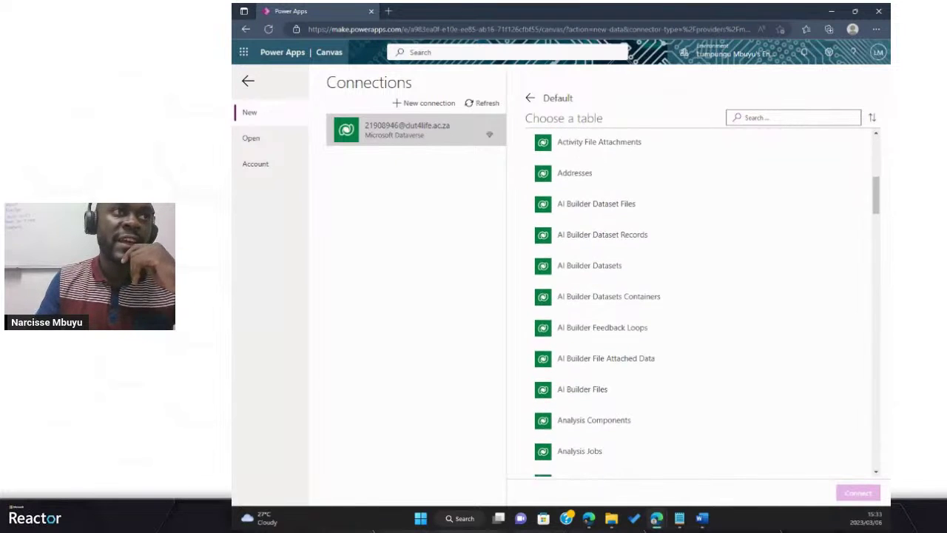
scroll(629, 261, "up", 5)
scroll(629, 261, "up", 2)
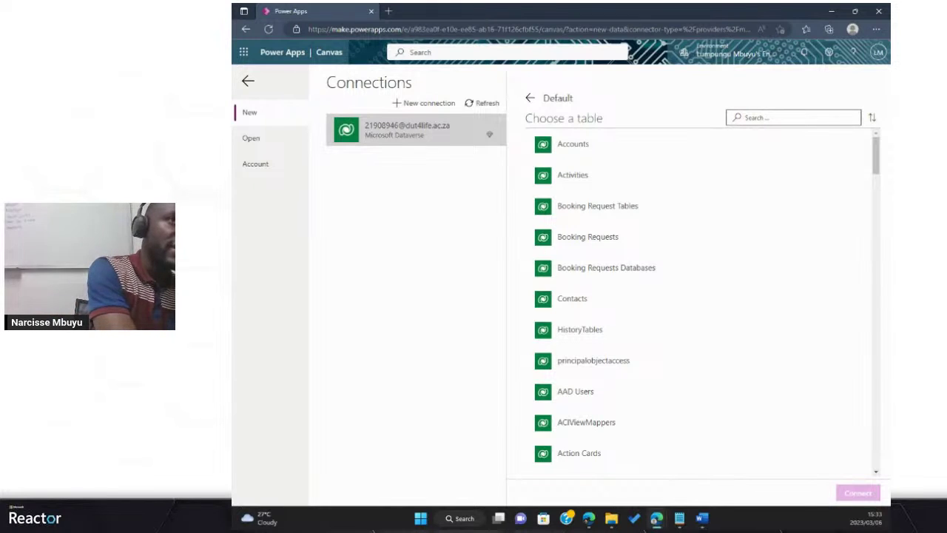
left_click(793, 117)
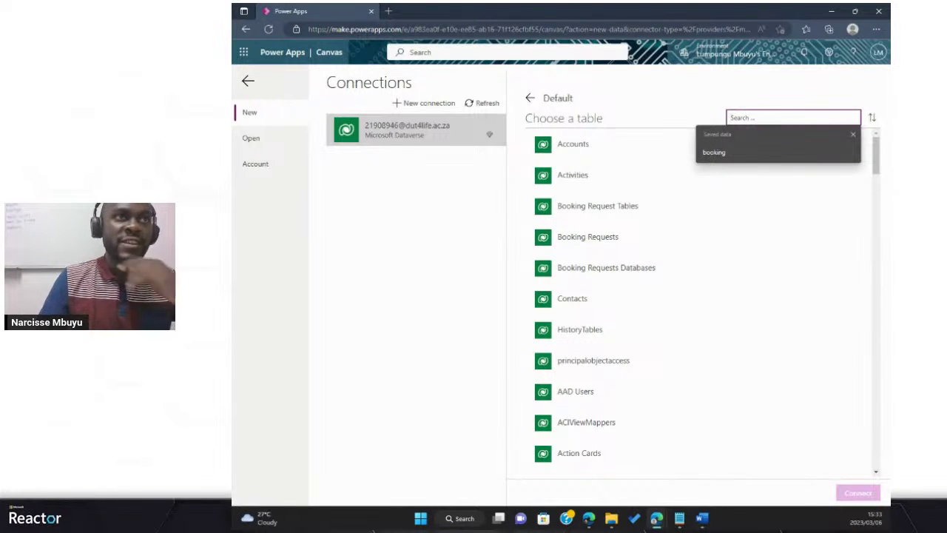
left_click(740, 152)
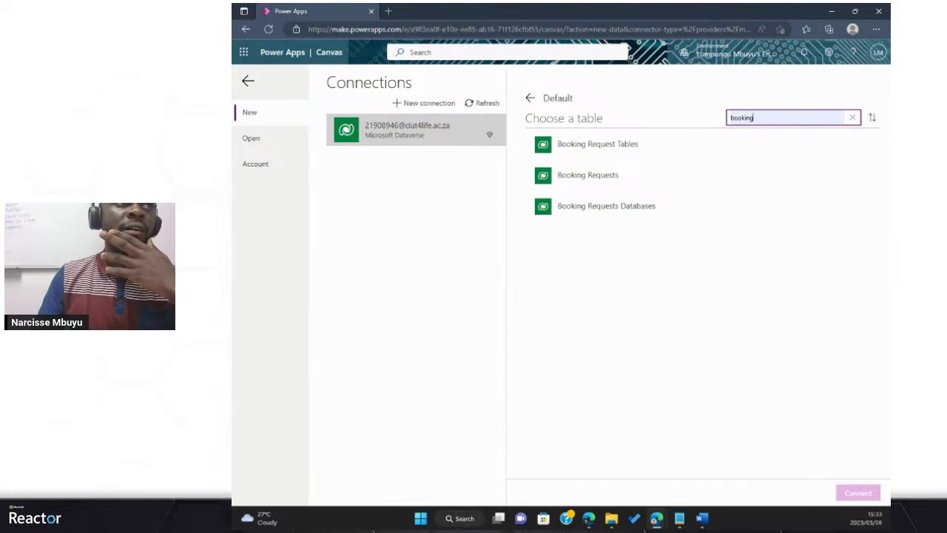
key("Escape")
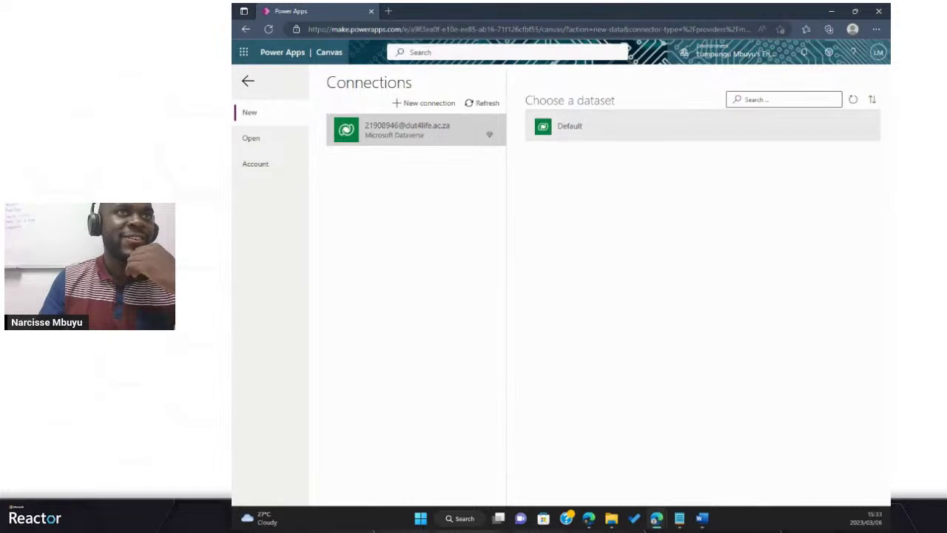
Step: Connect the app to the Booking Request Tables table of the Default dataset and skip the welcome message
left_click(570, 125)
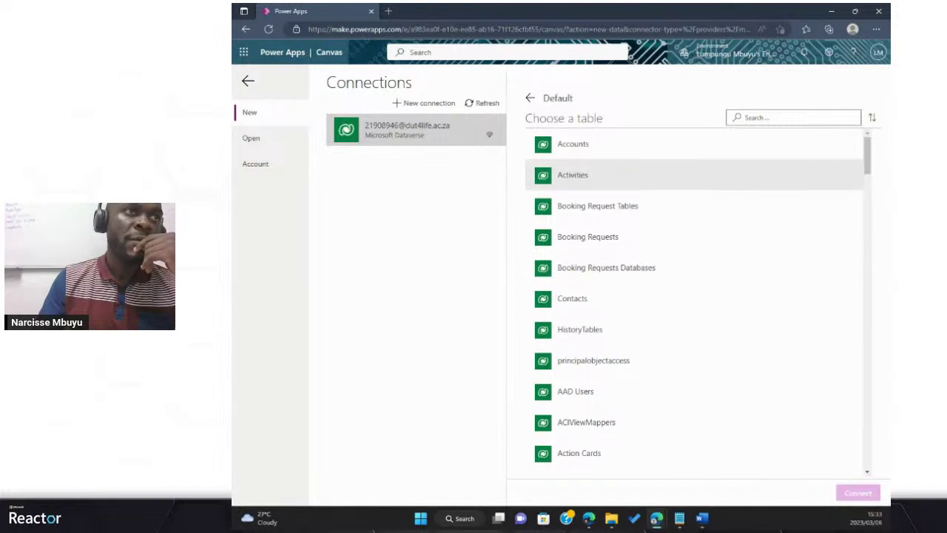
left_click(598, 206)
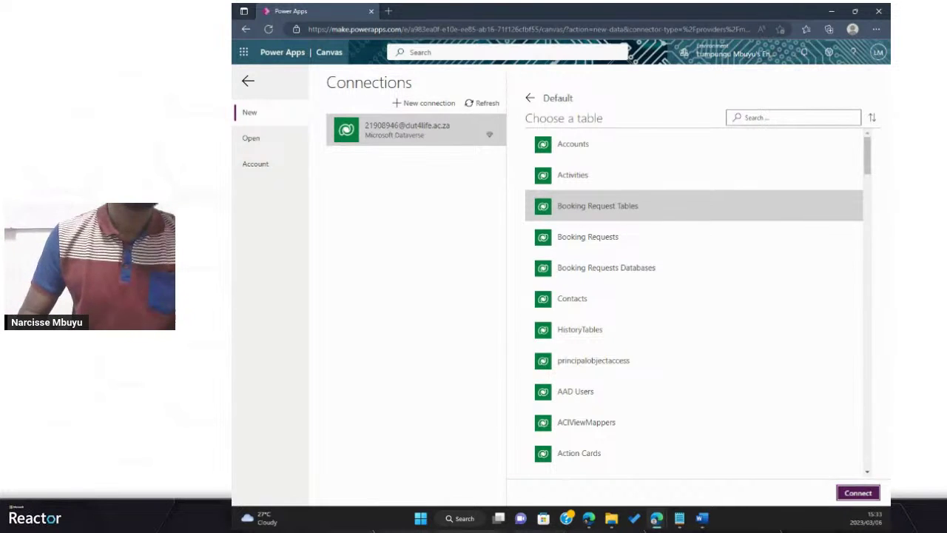
left_click(858, 492)
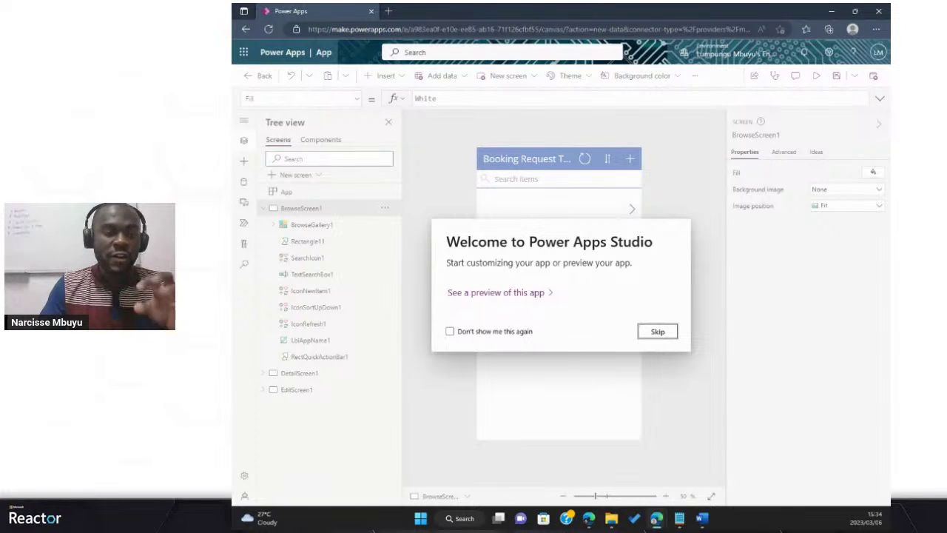
left_click(658, 332)
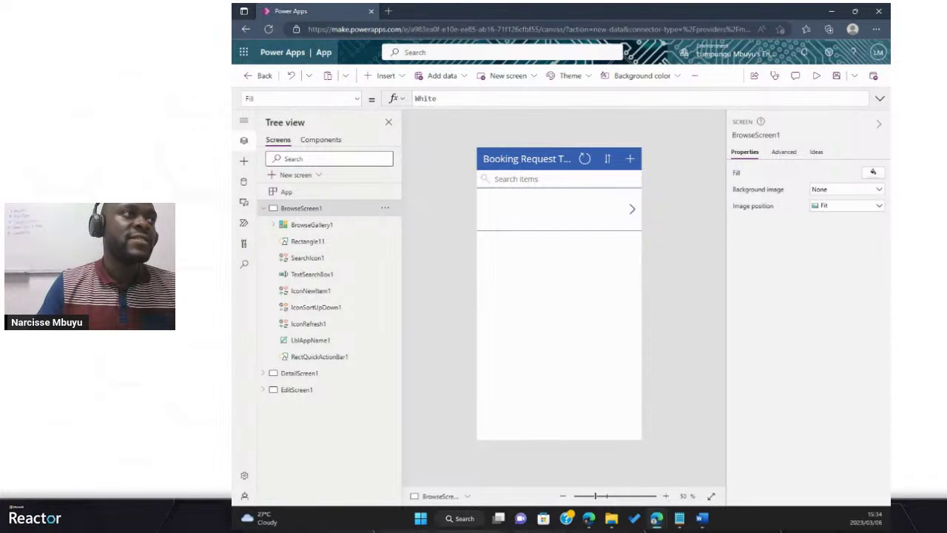
Step: Collapse BrowseScreen1, open EditScreen1 and select its EditForm1 form
left_click(263, 208)
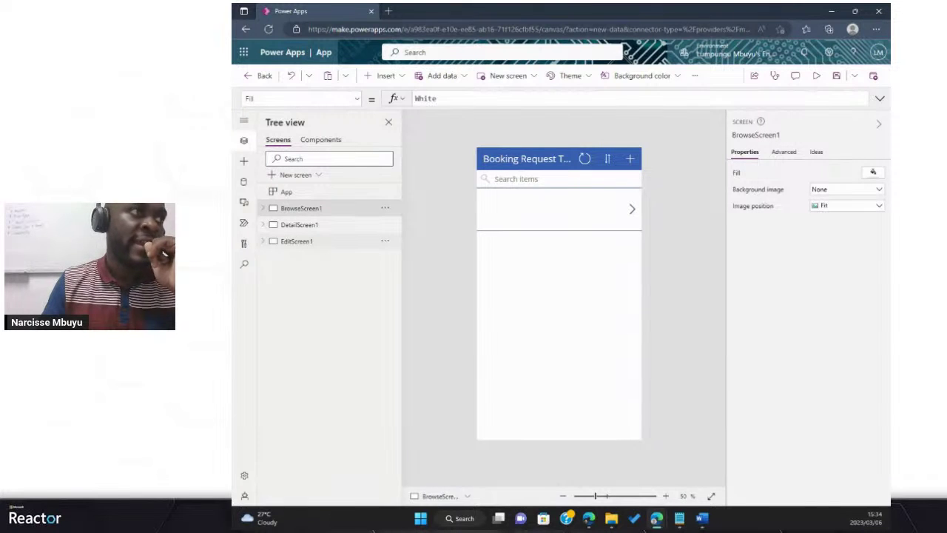
left_click(297, 241)
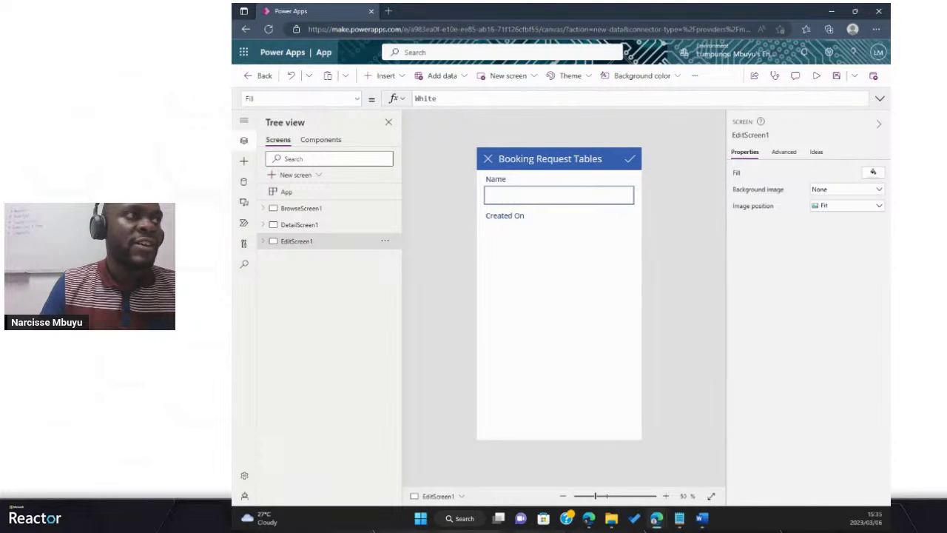
left_click(263, 241)
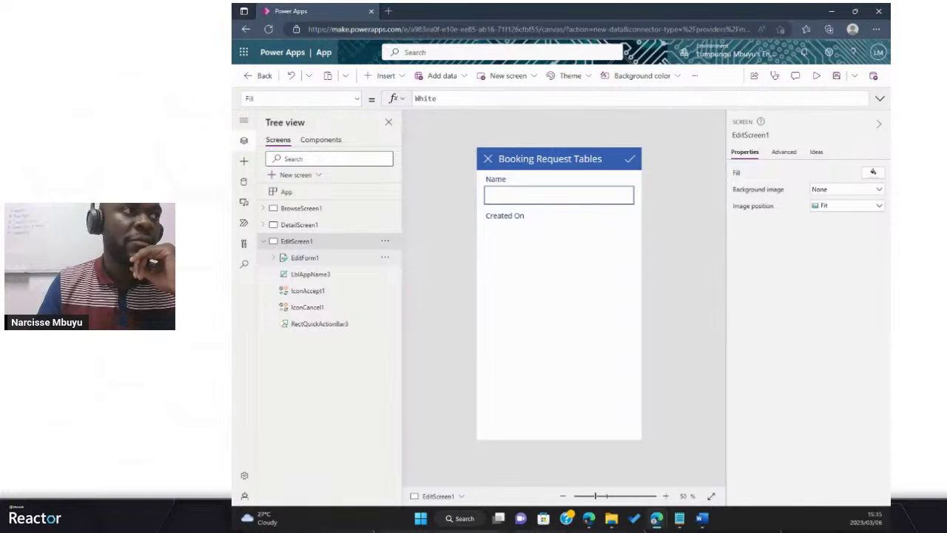
left_click(304, 257)
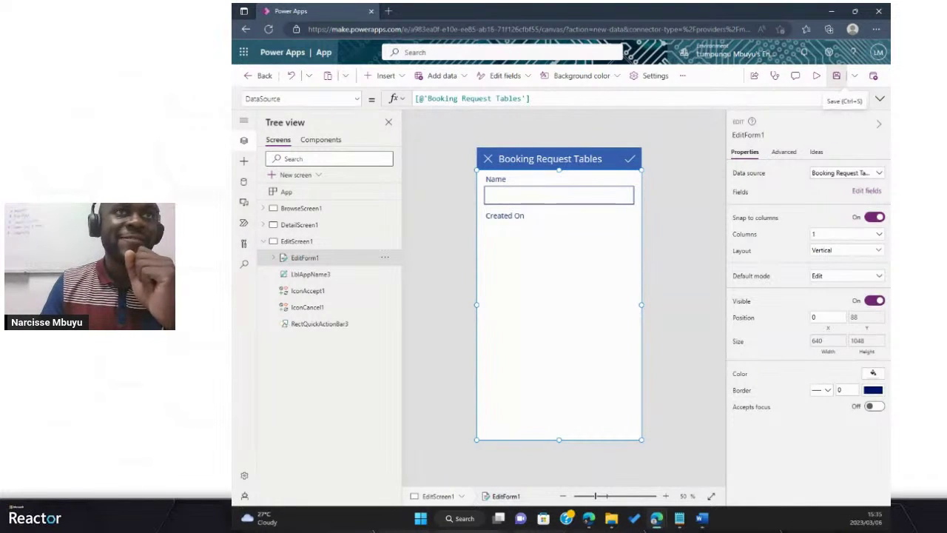
Step: Save the app under the name "Booking Request Applicationn"
left_click(836, 75)
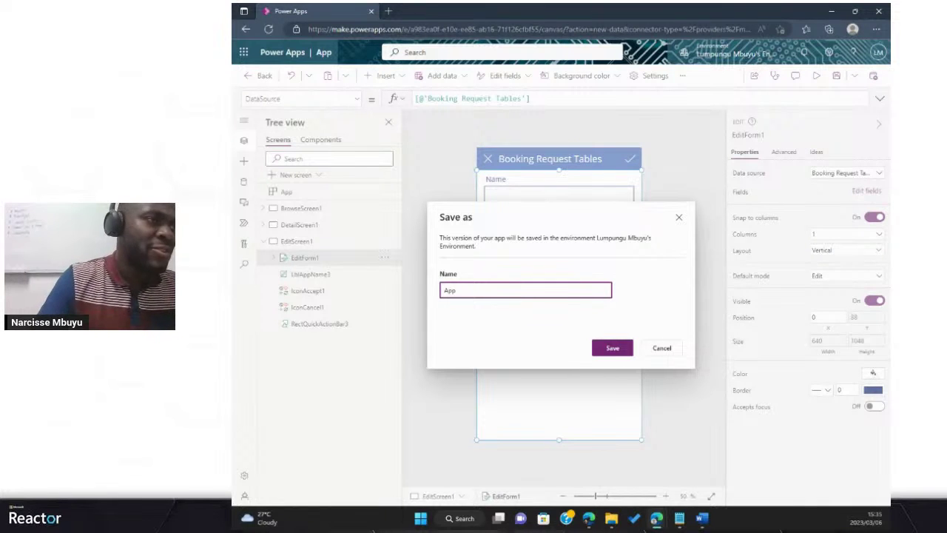
key("ctrl+a")
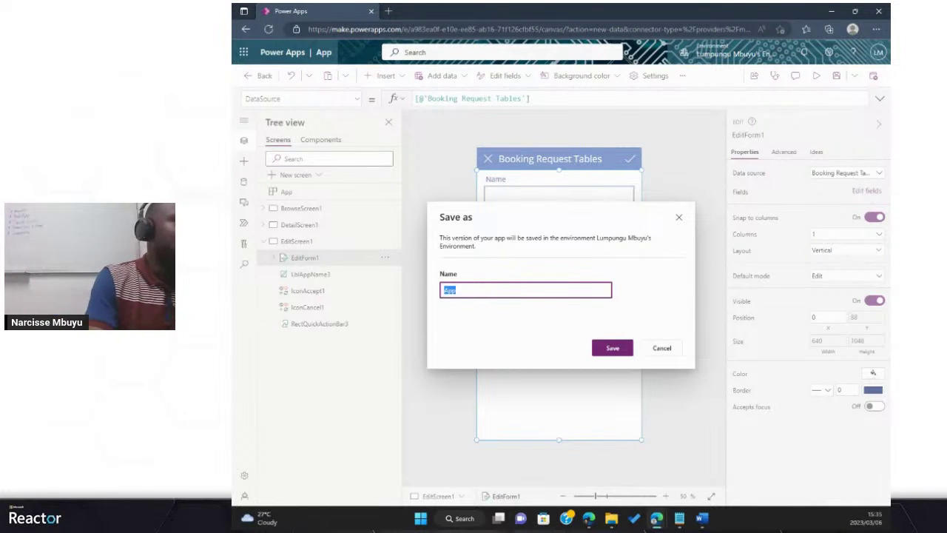
type("Book")
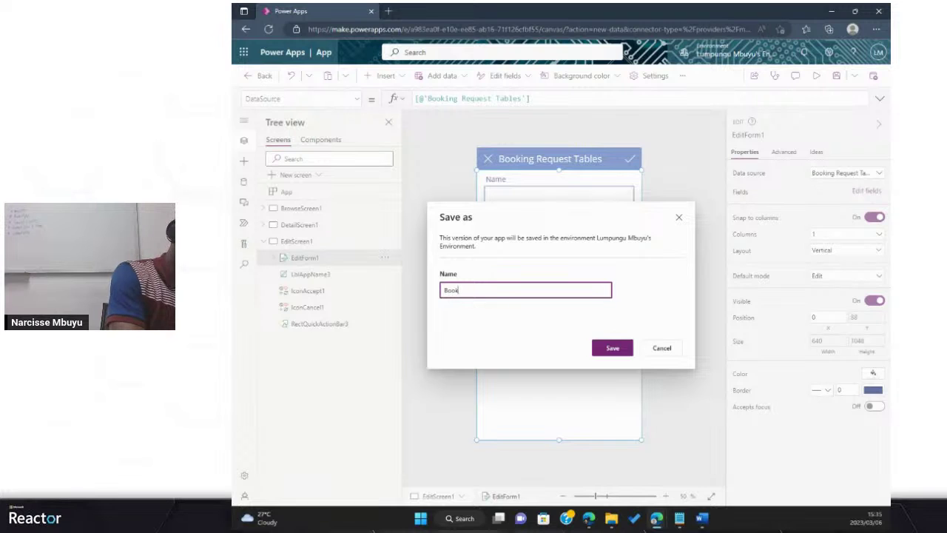
type("ing R")
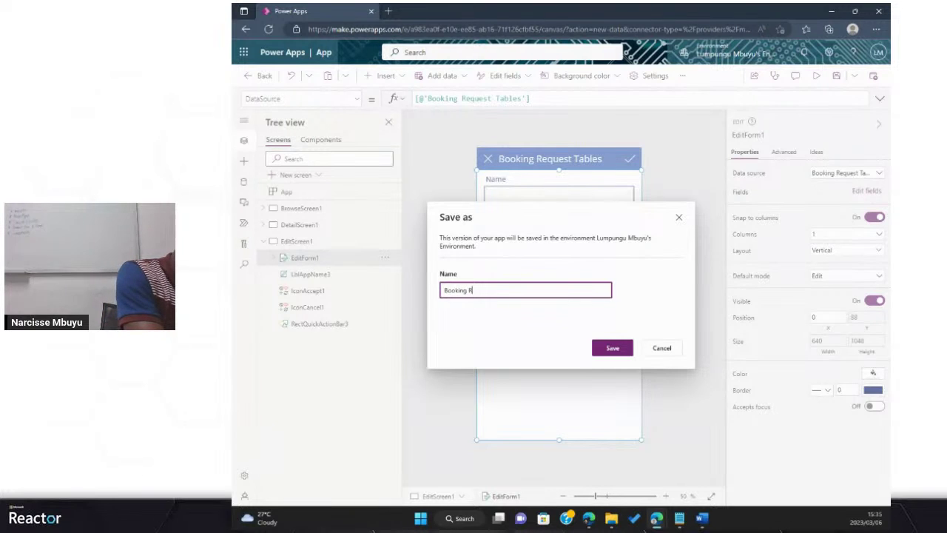
type("eques")
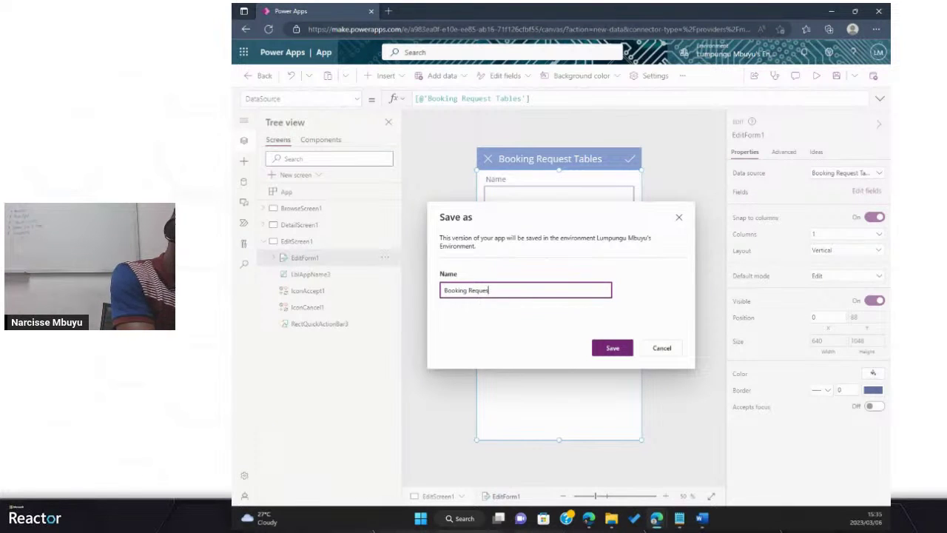
type("t App")
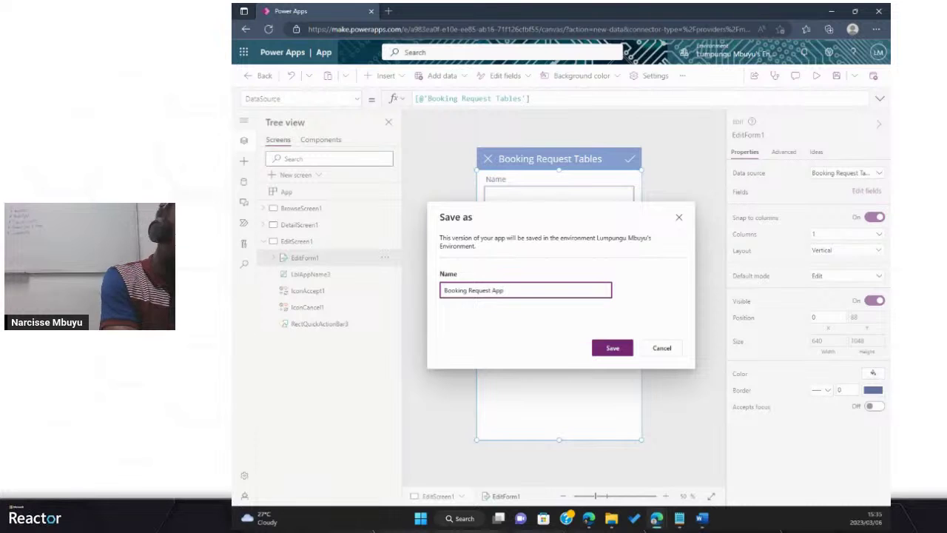
type("lica")
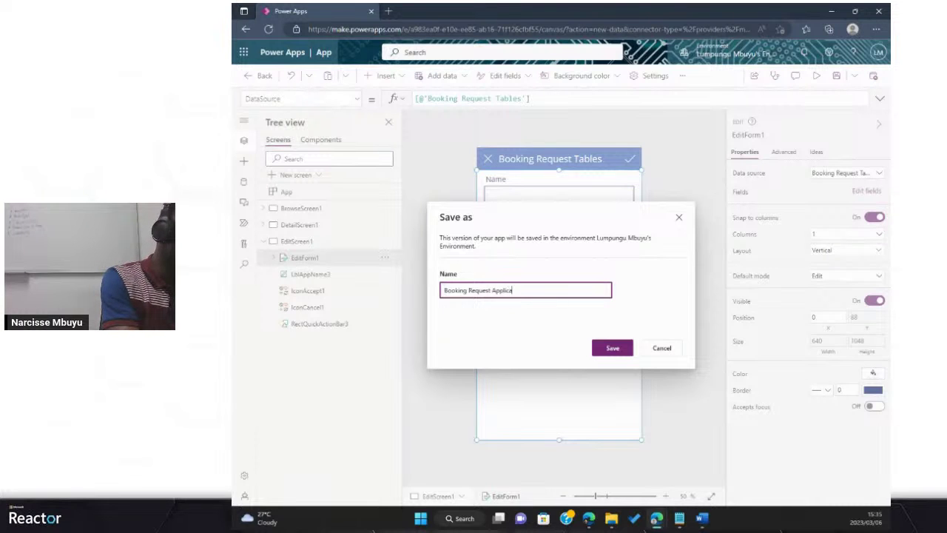
type("tionn")
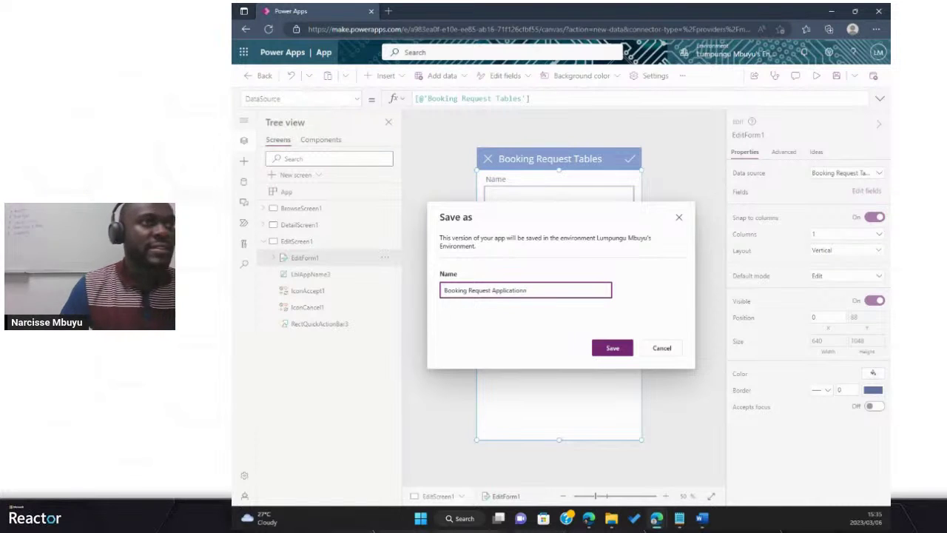
left_click(613, 347)
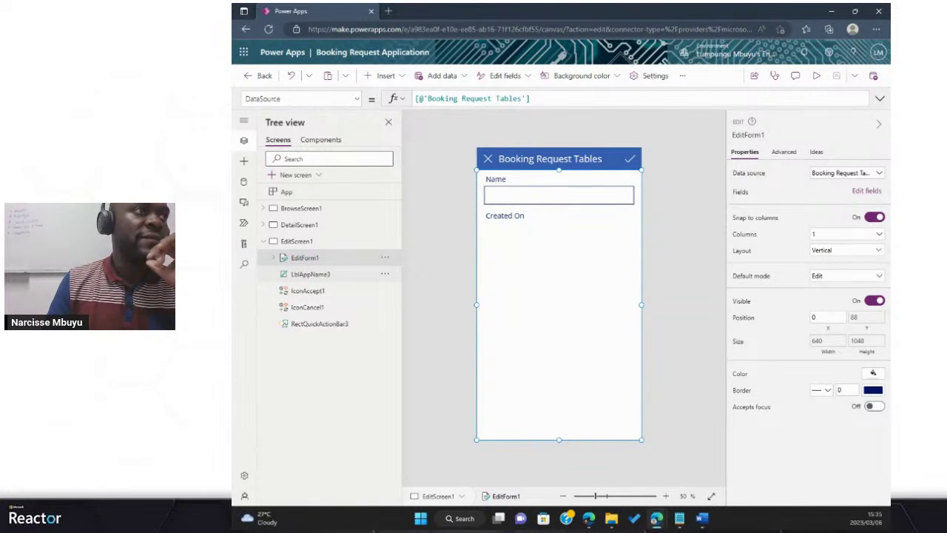
Step: Open EditForm1's field list for editing and check the data source options available to the form
scroll(299, 257, "up", 5)
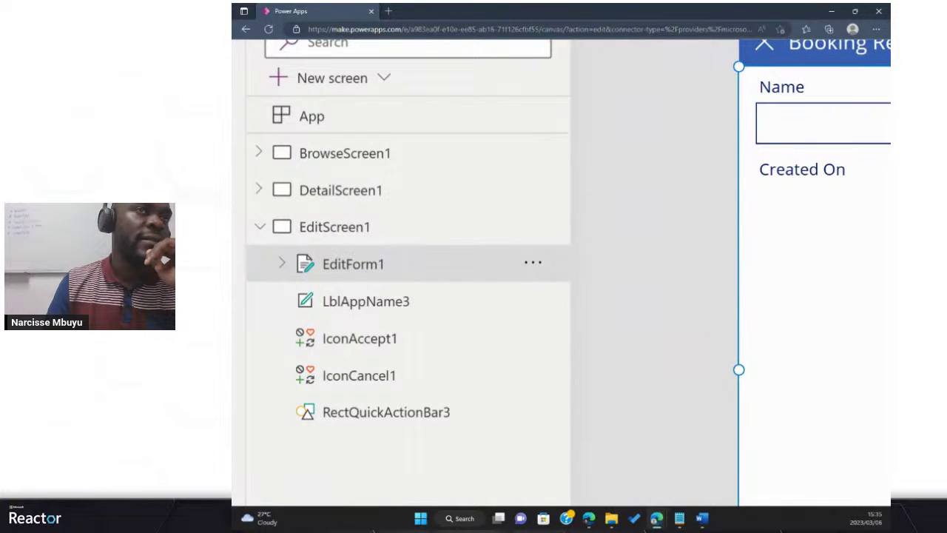
key("ctrl+0")
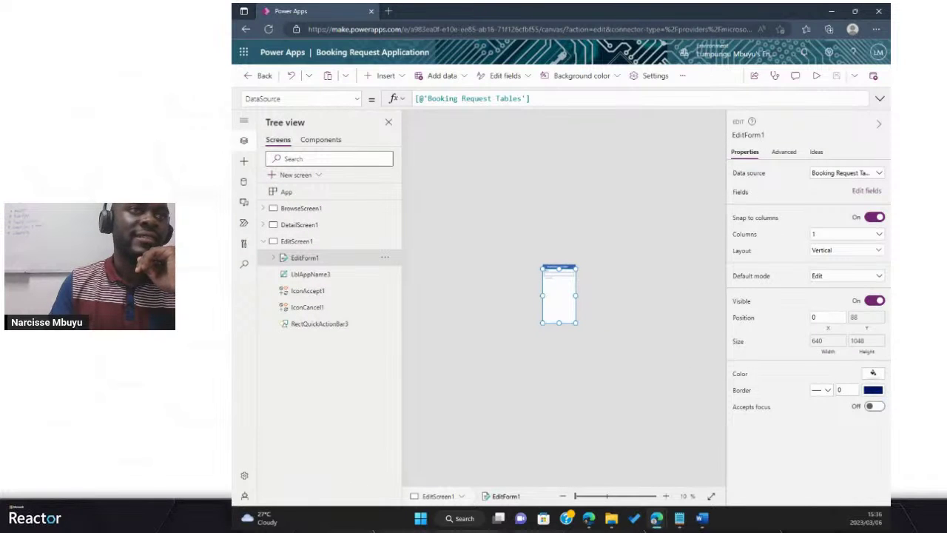
key("ctrl+0")
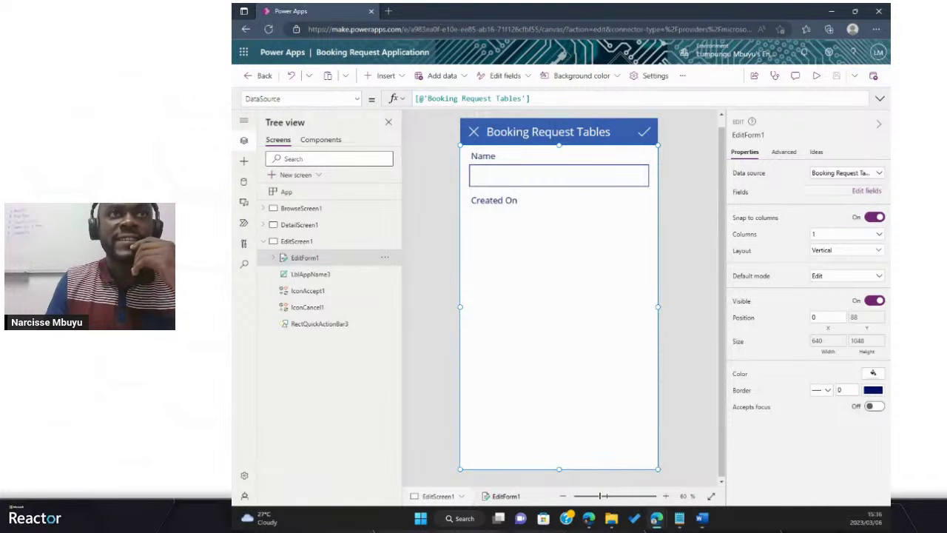
left_click(867, 190)
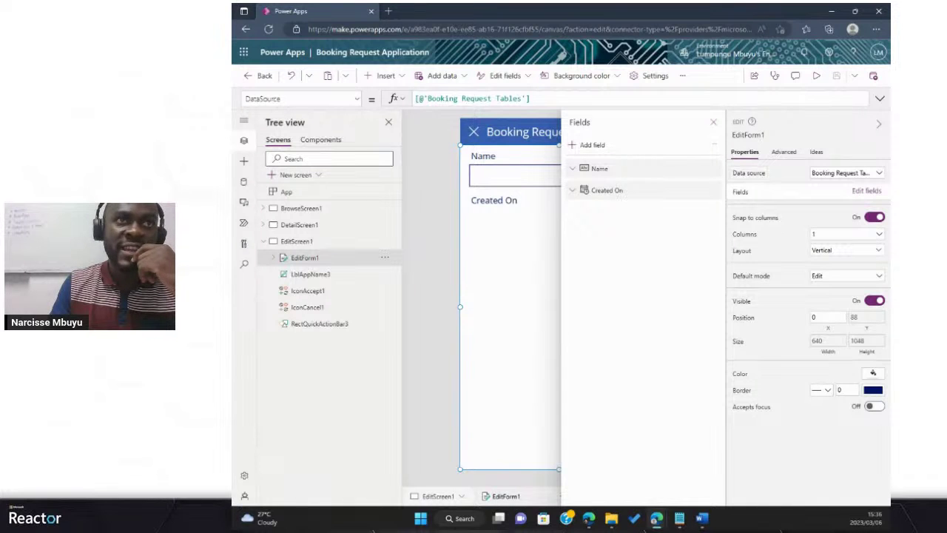
scroll(666, 175, "up", 5)
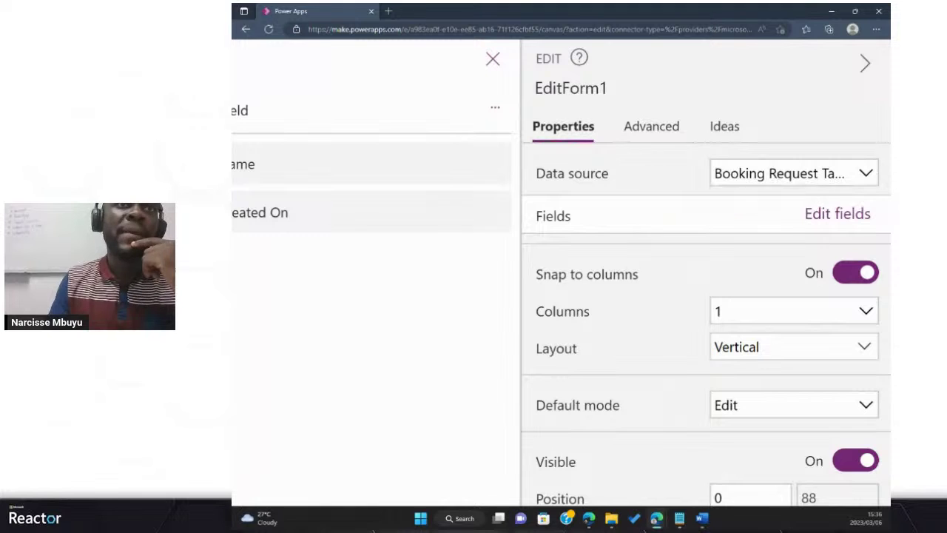
left_click(792, 173)
left_click(792, 173)
left_click(792, 173)
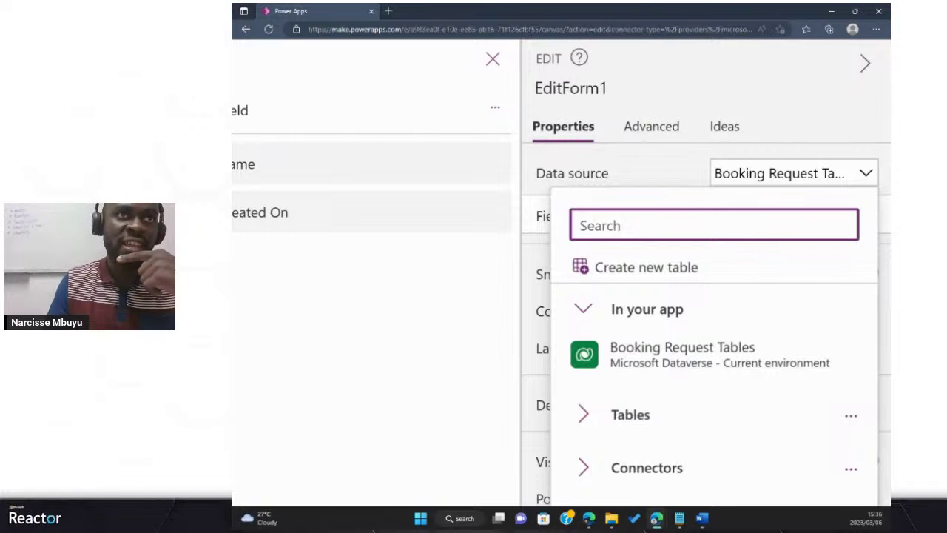
key("Escape")
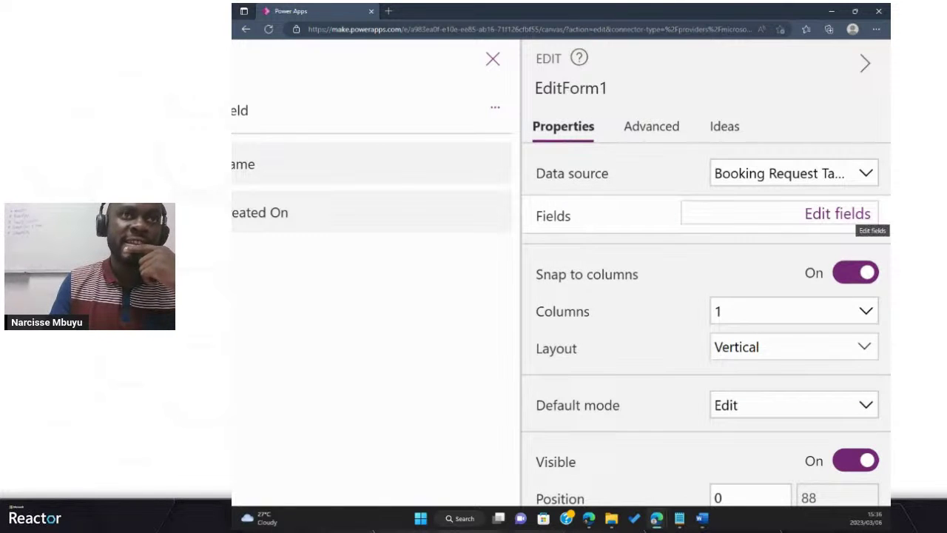
scroll(866, 207, "down", 5)
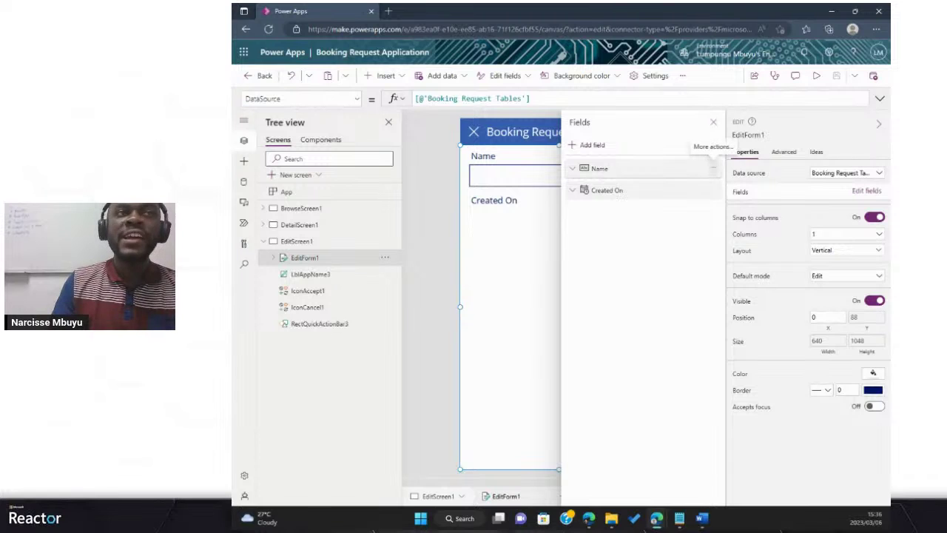
Step: Remove the Name and Created On fields from EditForm1
left_click(713, 168)
key("Escape")
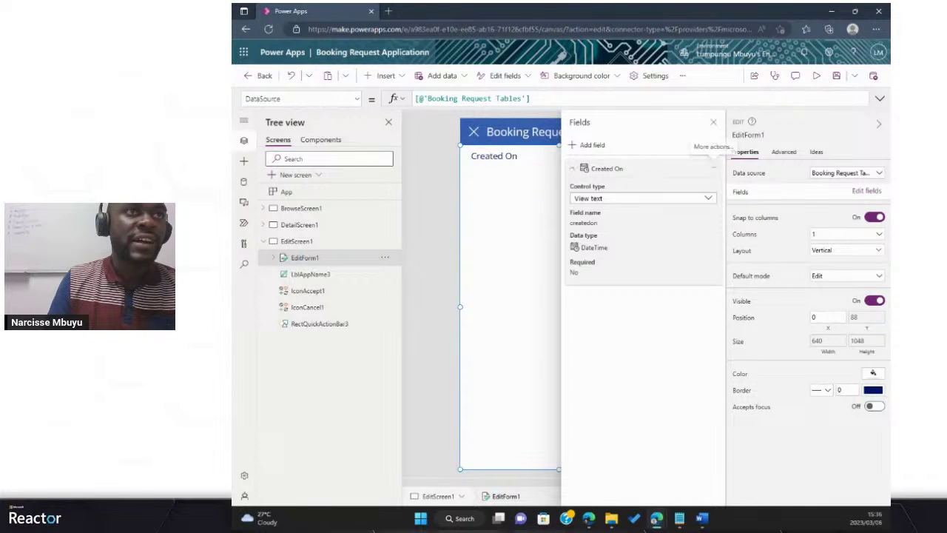
left_click(713, 168)
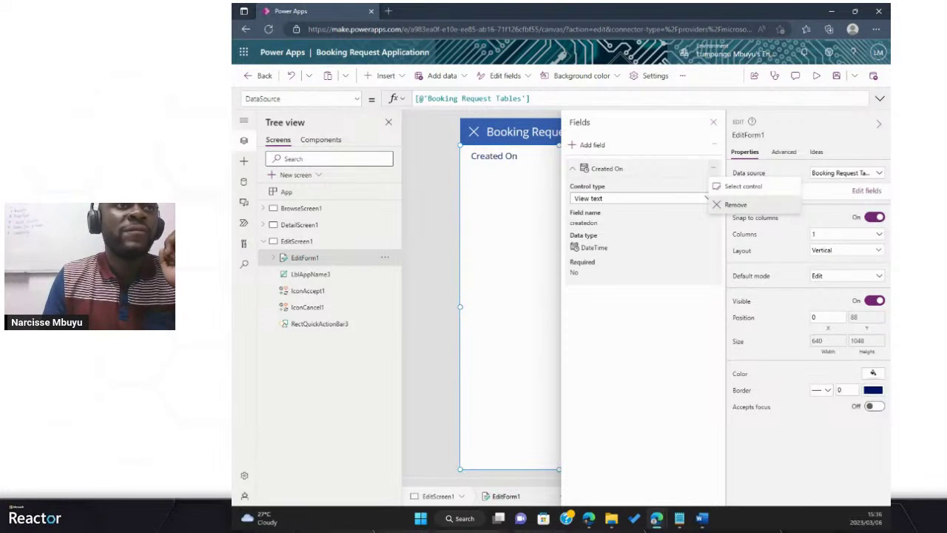
left_click(735, 204)
Step: Open the field chooser for EditForm1 and mark the Start Date and End Date fields for adding
left_click(592, 146)
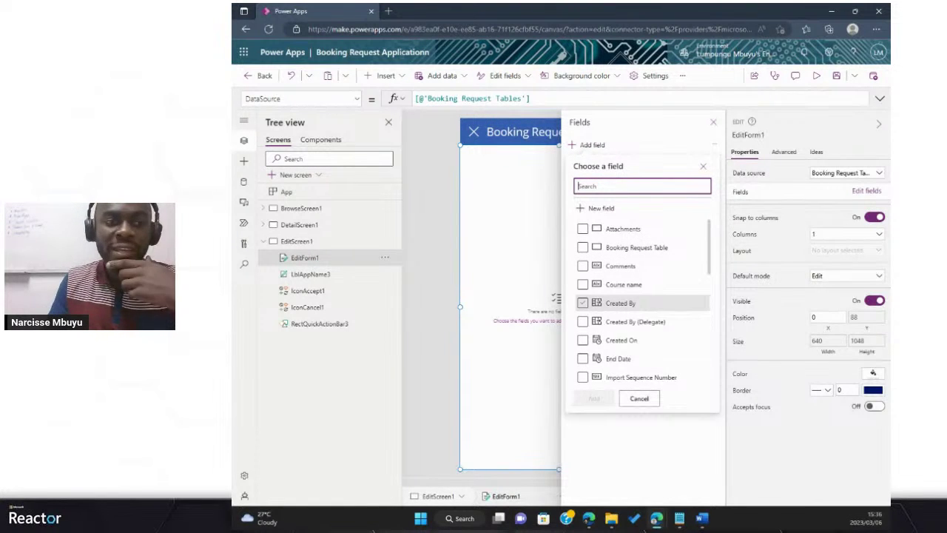
scroll(643, 302, "down", 1)
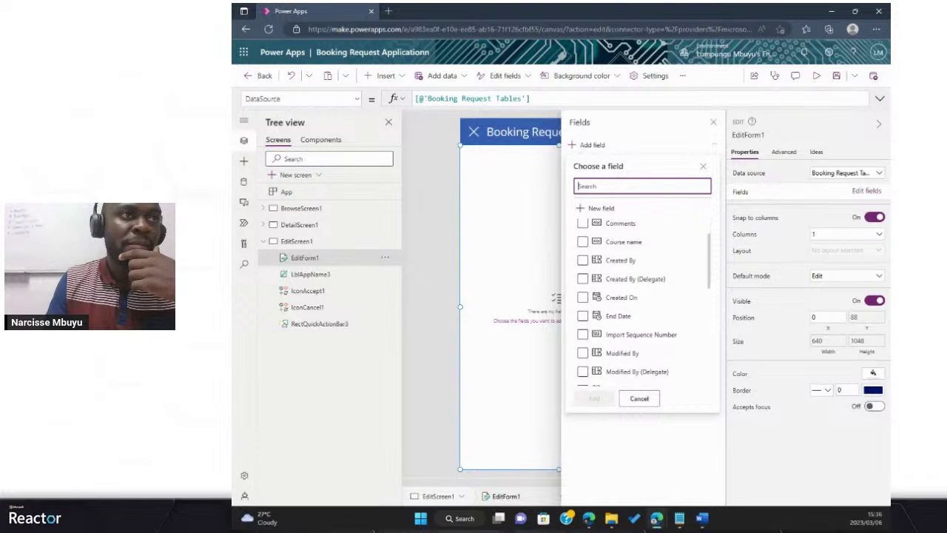
scroll(642, 311, "down", 4)
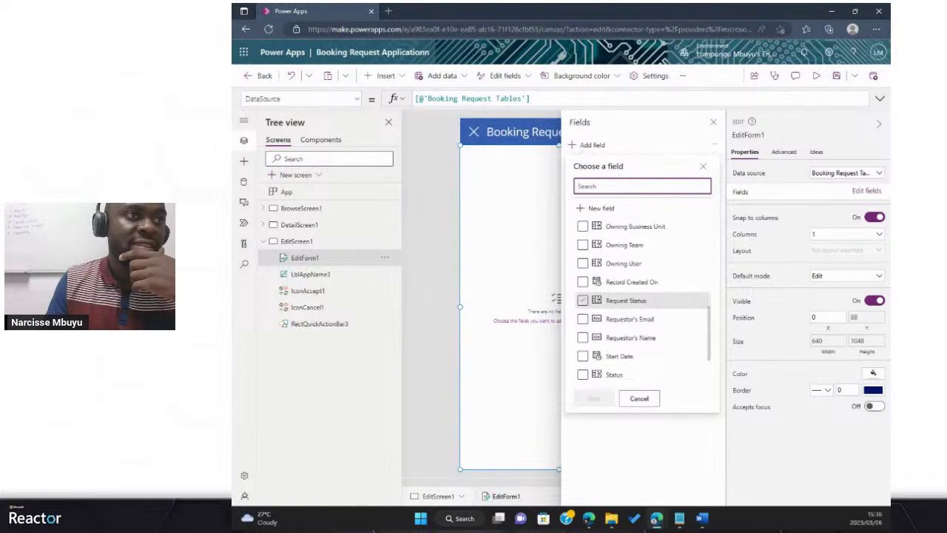
scroll(637, 296, "down", 2)
left_click(583, 283)
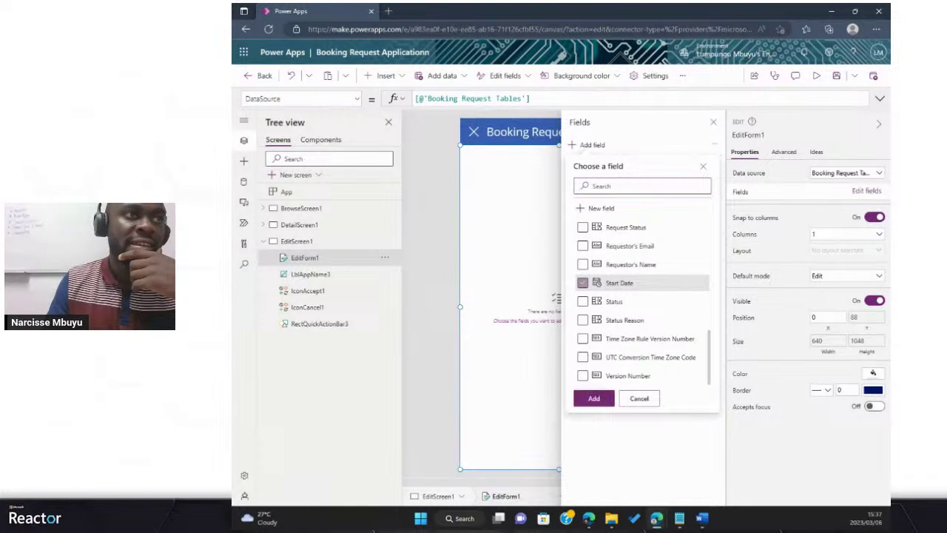
scroll(642, 296, "up", 6)
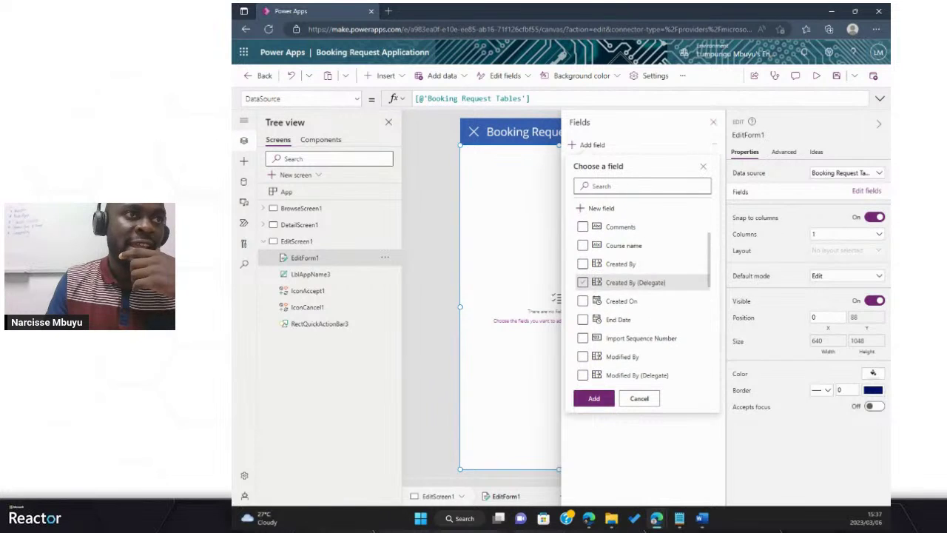
left_click(583, 318)
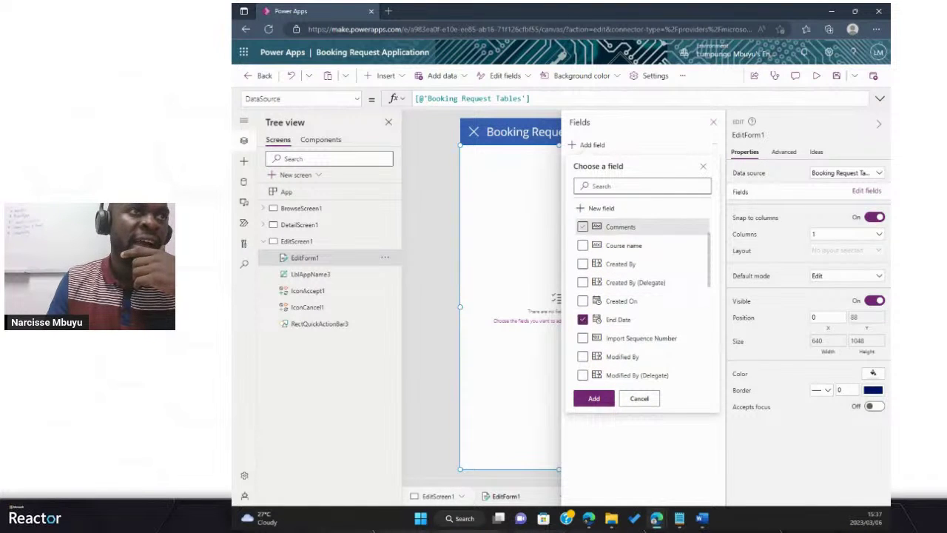
Step: Mark the Course name, Requestor's Name and Requestor's Email fields for adding to EditForm1
scroll(584, 319, "down", 4)
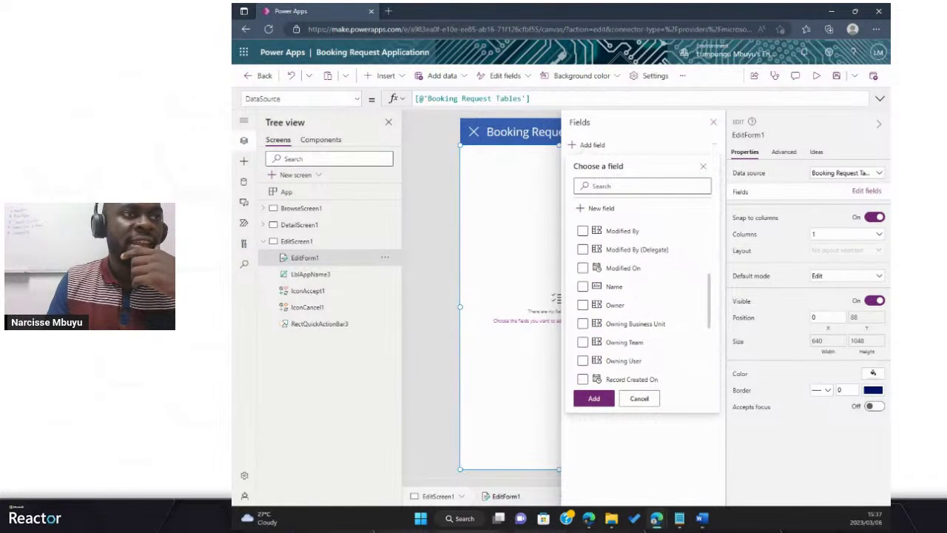
scroll(583, 320, "up", 5)
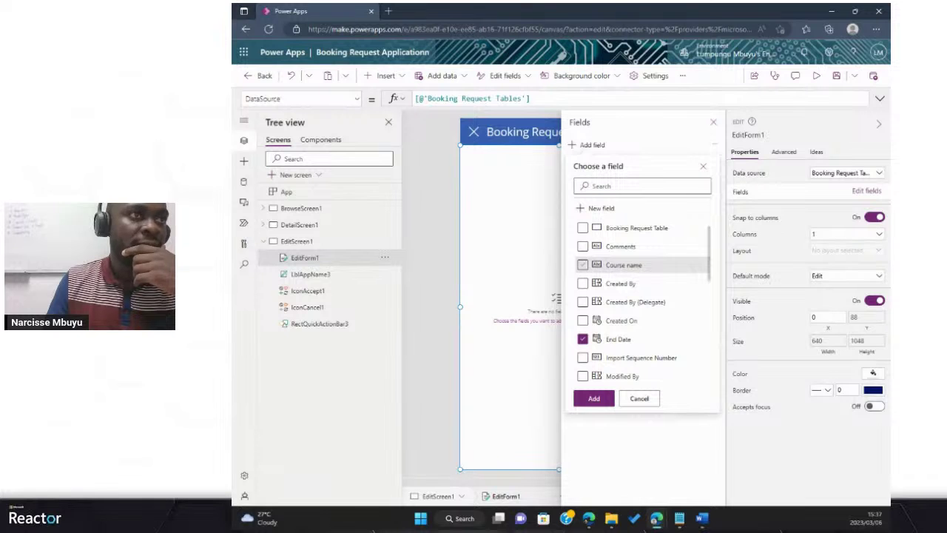
scroll(585, 274, "down", 4)
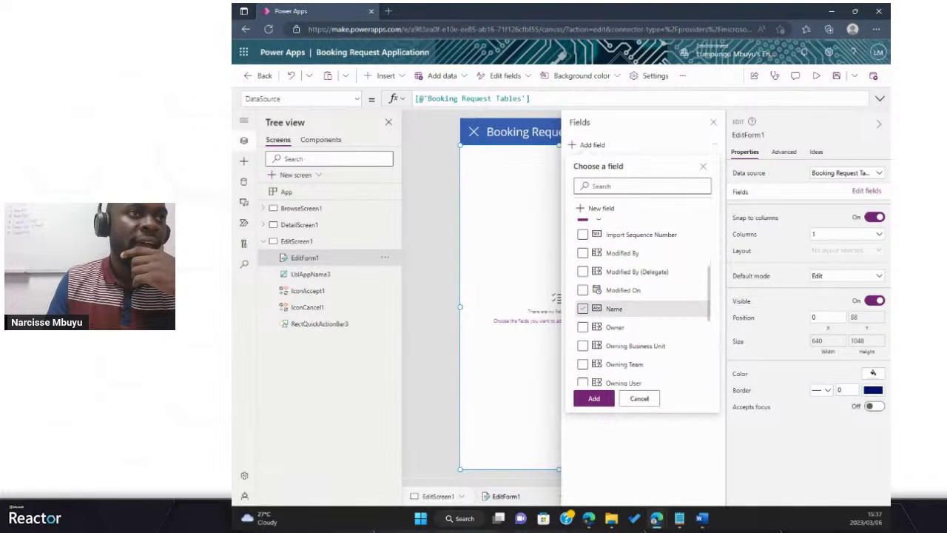
scroll(642, 304, "down", 3)
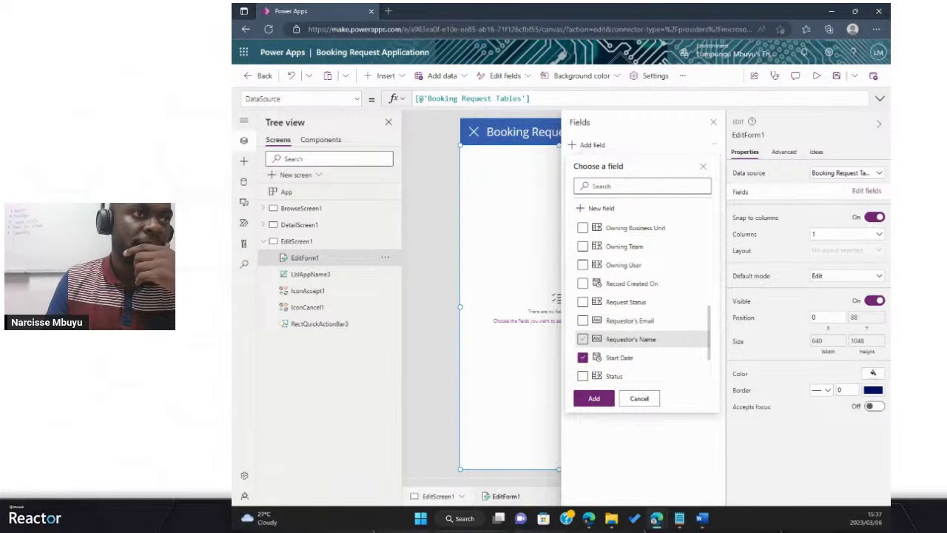
left_click(582, 339)
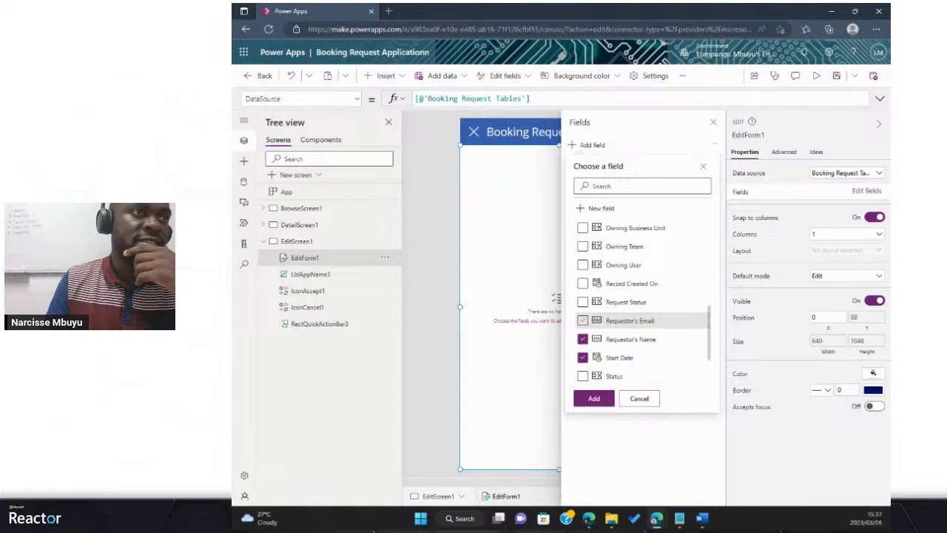
left_click(582, 321)
Step: Mark the Request Status and Comments fields as well, and add all the marked fields to EditForm1
scroll(629, 320, "up", 3)
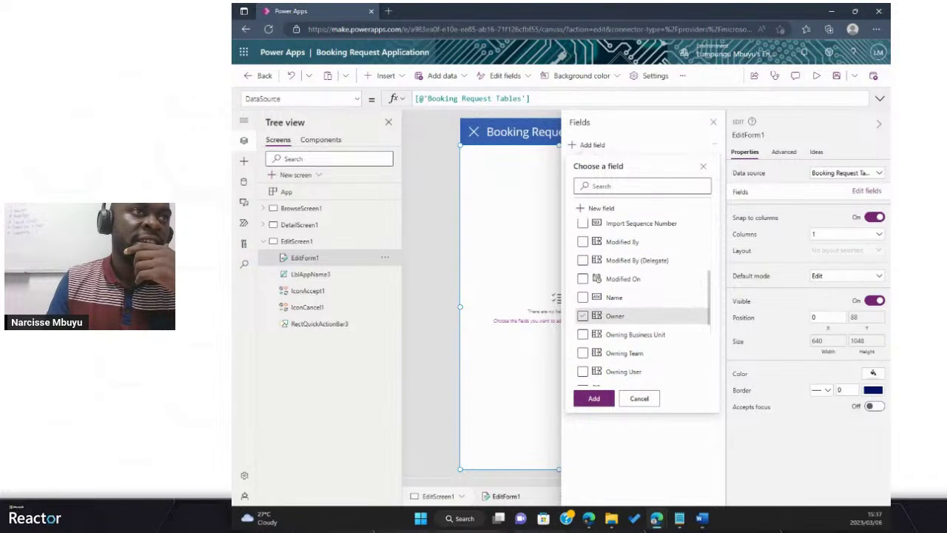
scroll(629, 320, "down", 5)
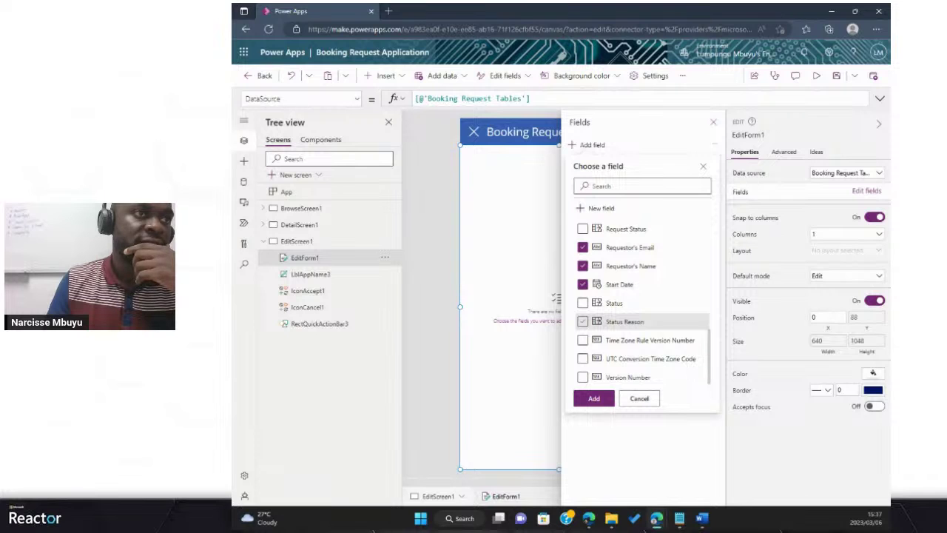
scroll(582, 322, "up", 1)
left_click(582, 258)
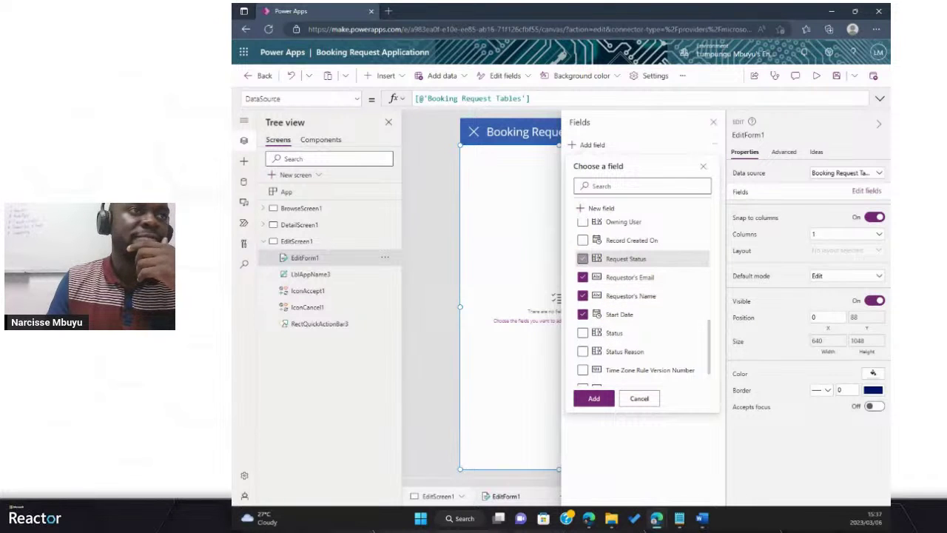
scroll(644, 252, "up", 10)
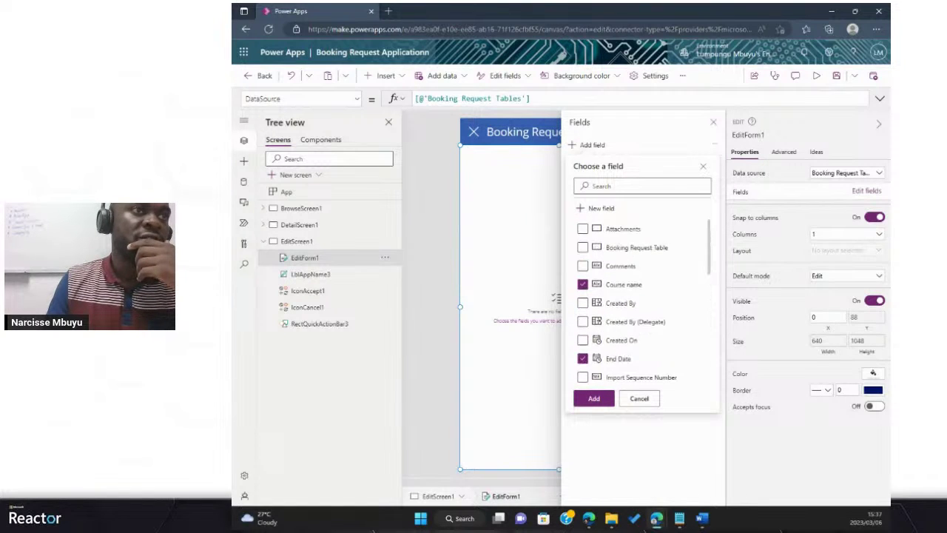
left_click(583, 266)
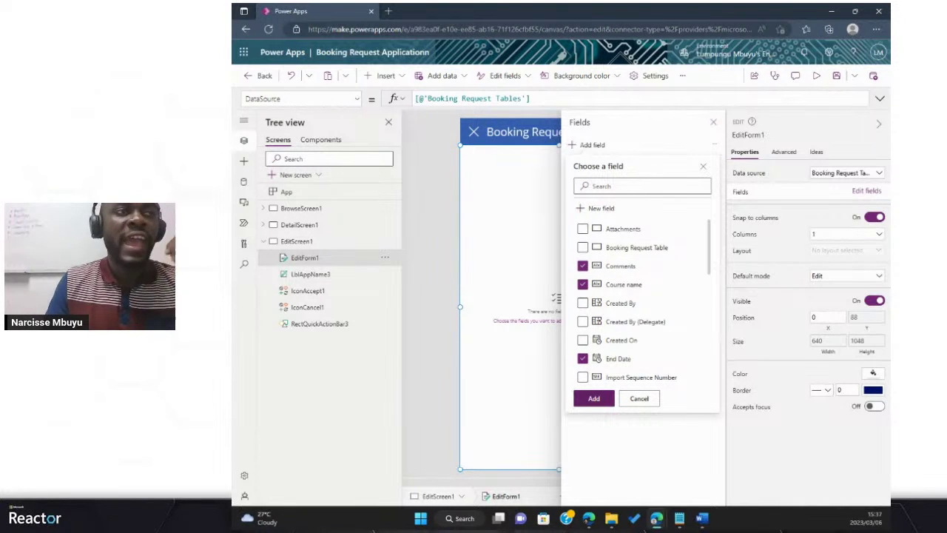
left_click(593, 398)
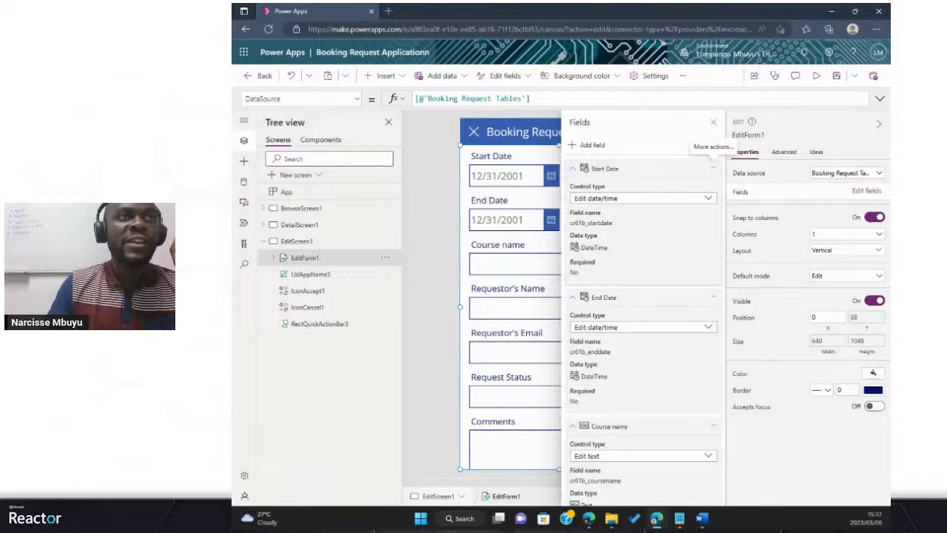
Step: Check the actions available for the Start Date field, and return to EditScreen1 to view the whole form
left_click(713, 168)
scroll(712, 168, "up", 5)
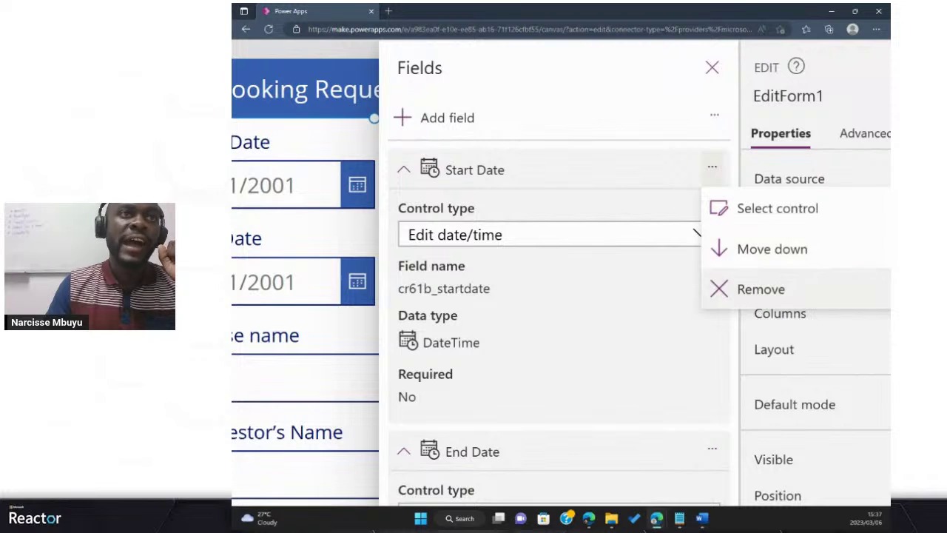
scroll(712, 166, "down", 5)
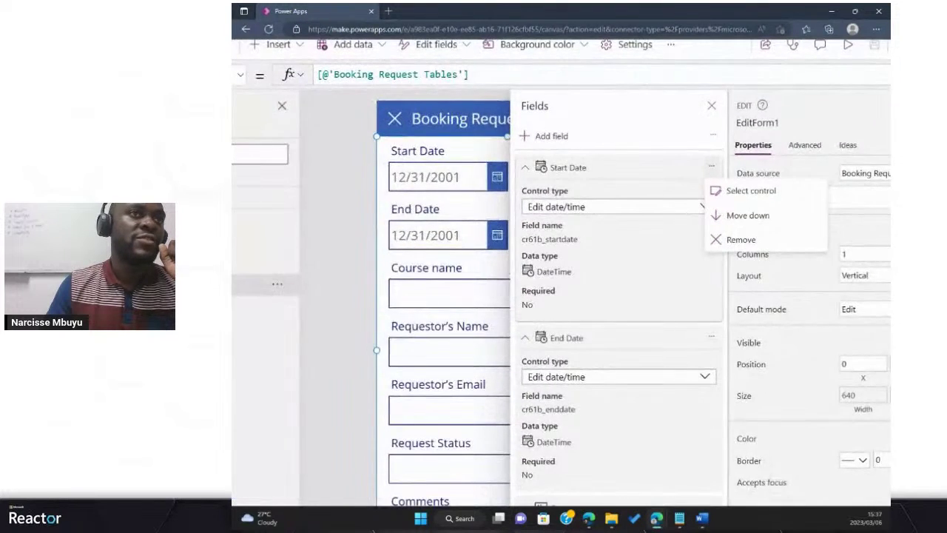
left_click(264, 244)
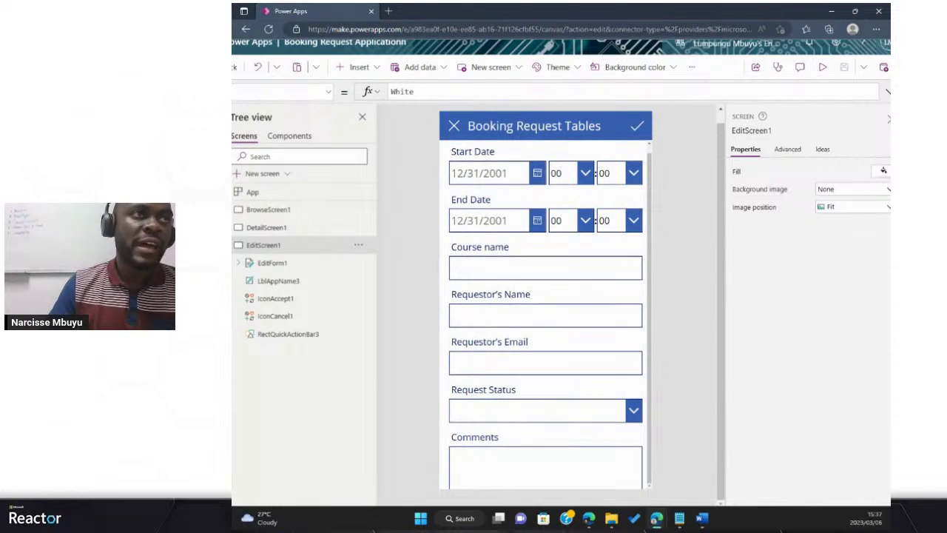
scroll(643, 274, "up", 2)
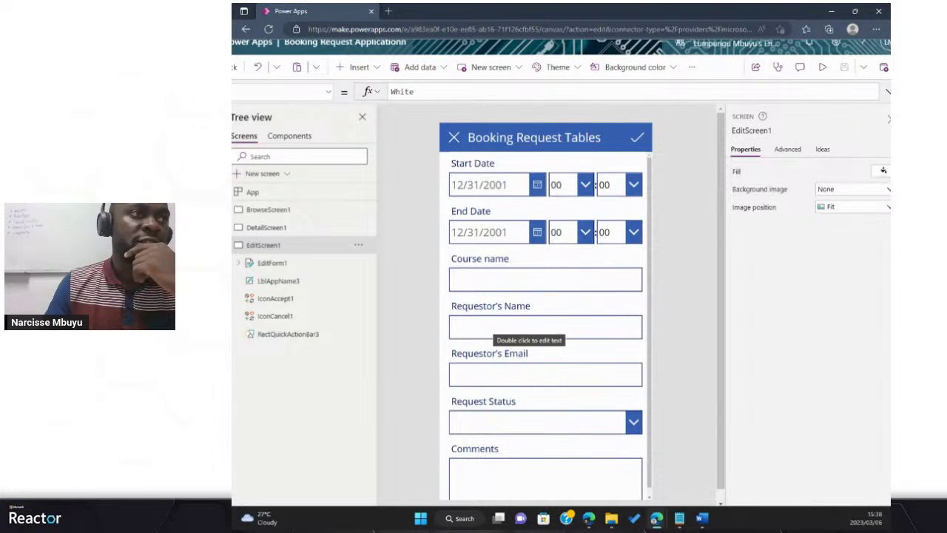
Step: Select the Requestor's Name card in EditForm1 and check its Height formula
left_click(494, 337)
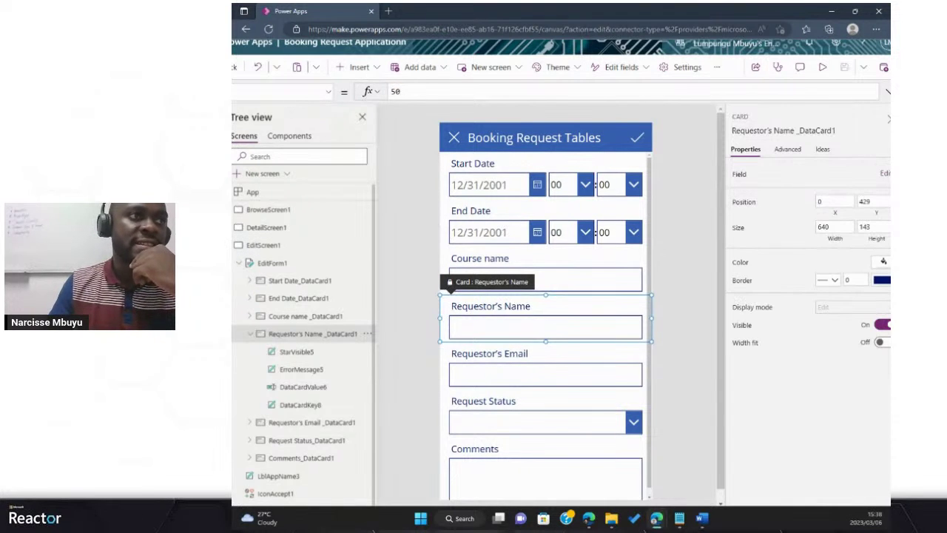
scroll(494, 333, "up", 5)
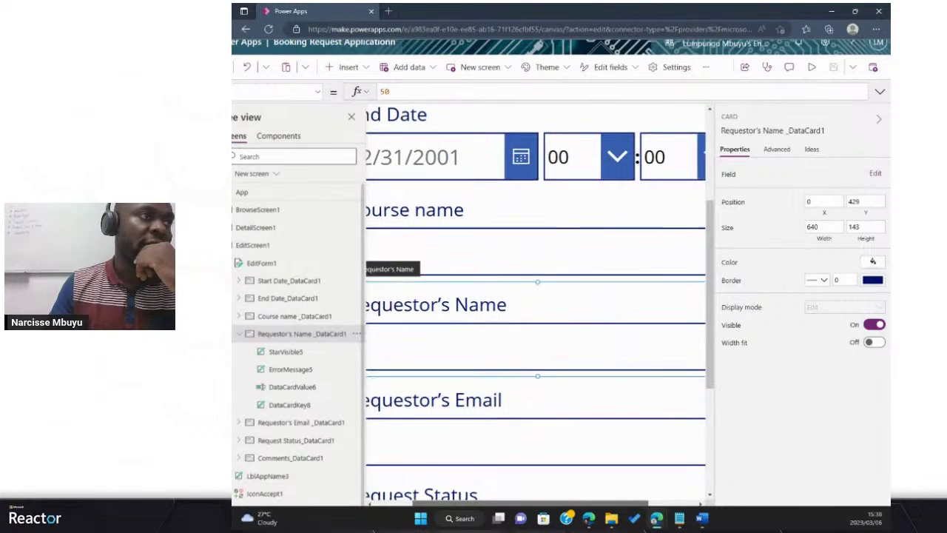
scroll(536, 305, "left", 2)
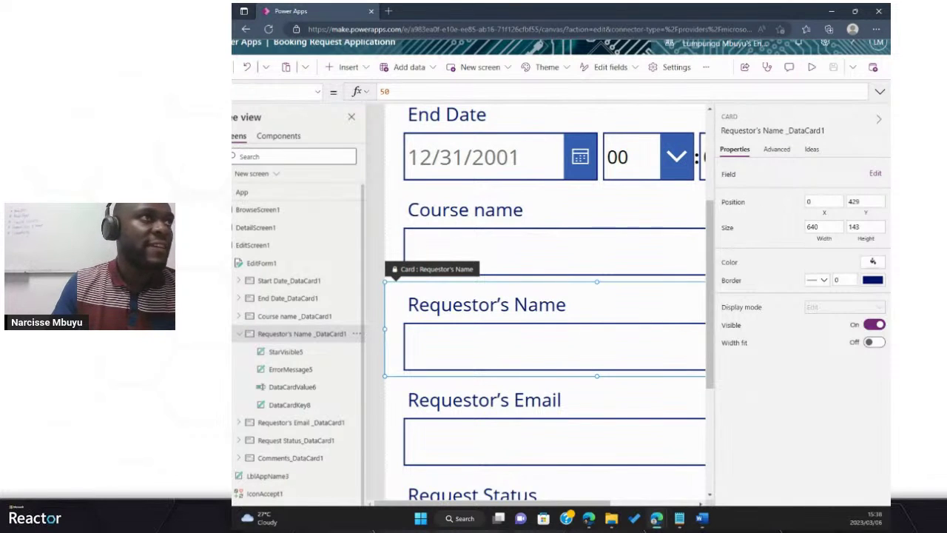
left_click(388, 91)
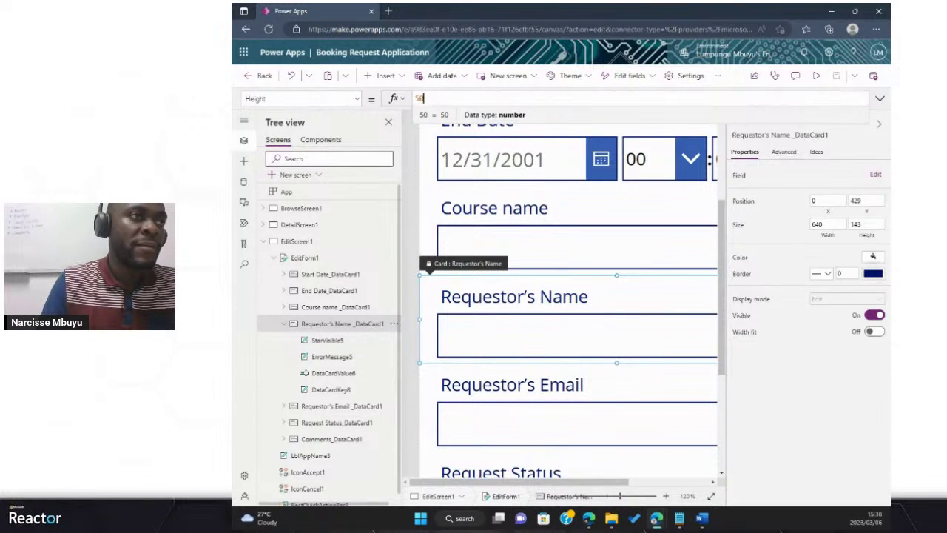
key("Return")
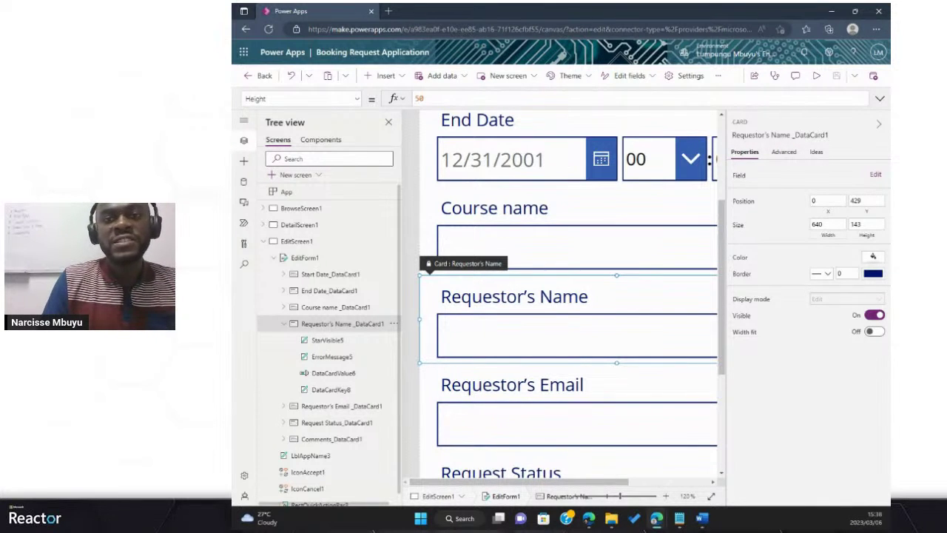
Step: Look through the Requestor's Name card's advanced properties and ideas, and unlock the card so its properties can be changed
scroll(866, 231, "up", 5, "ctrl")
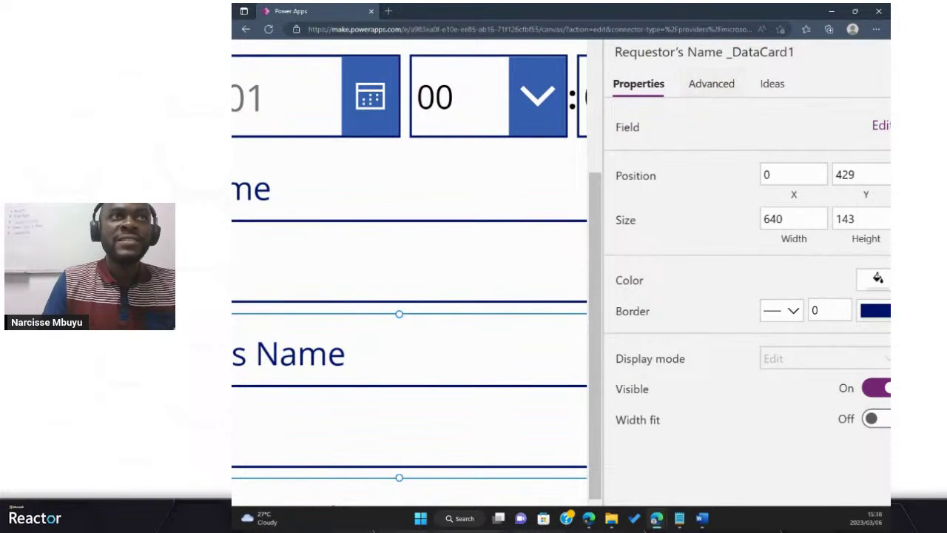
left_click(711, 83)
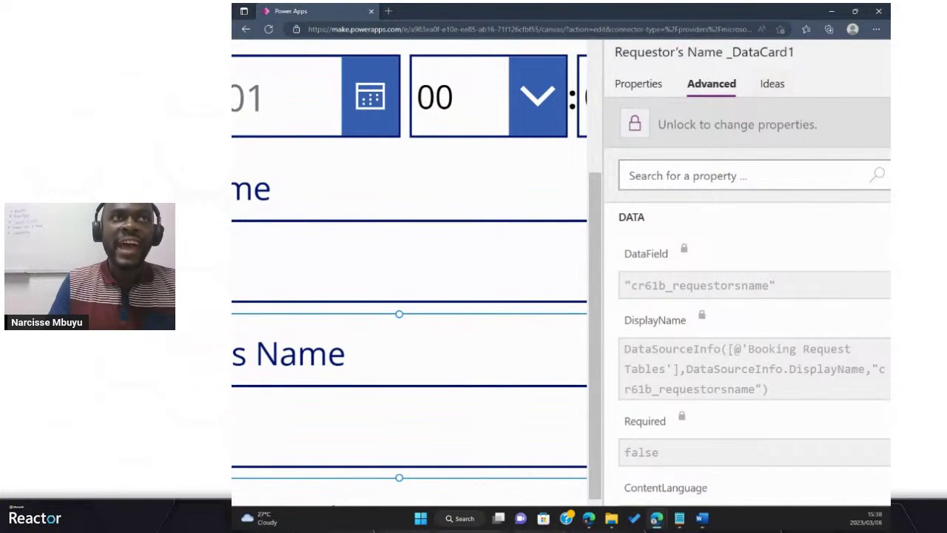
left_click(772, 83)
left_click(839, 245)
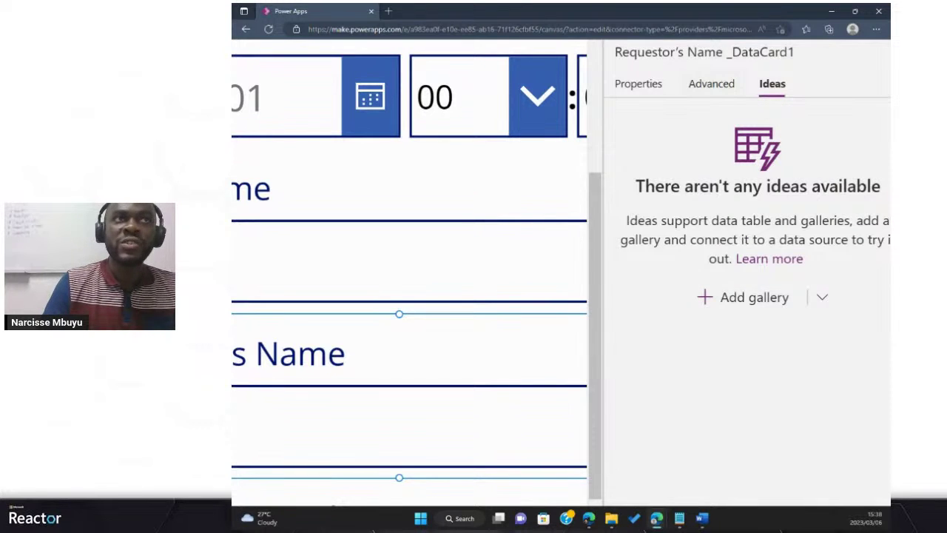
left_click(711, 84)
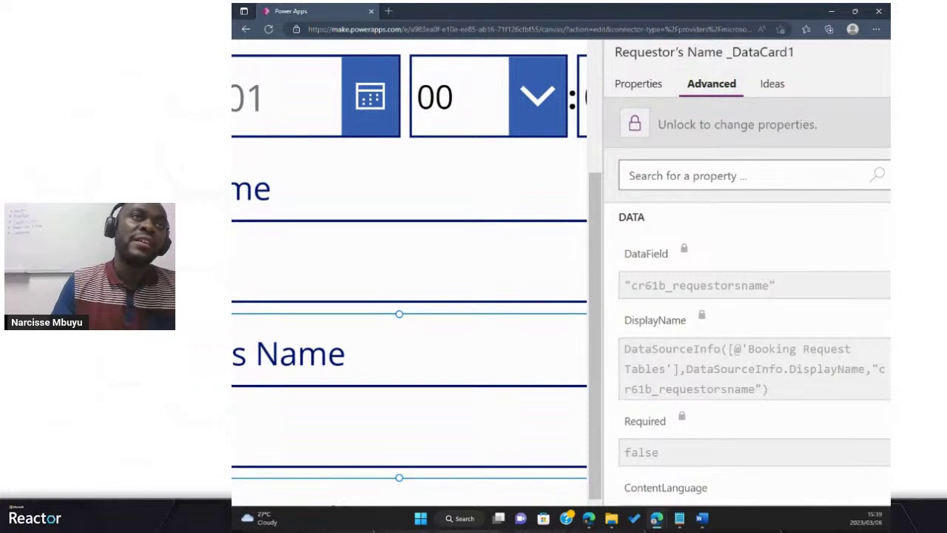
key("ctrl+0")
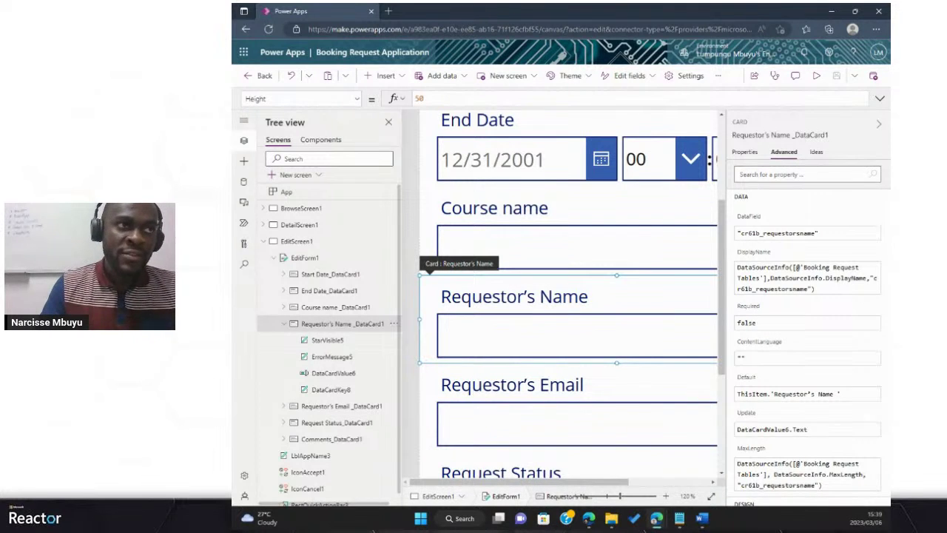
Step: Look through the list of properties that can be set by formula for the Requestor's Name card
scroll(666, 318, "down", 5)
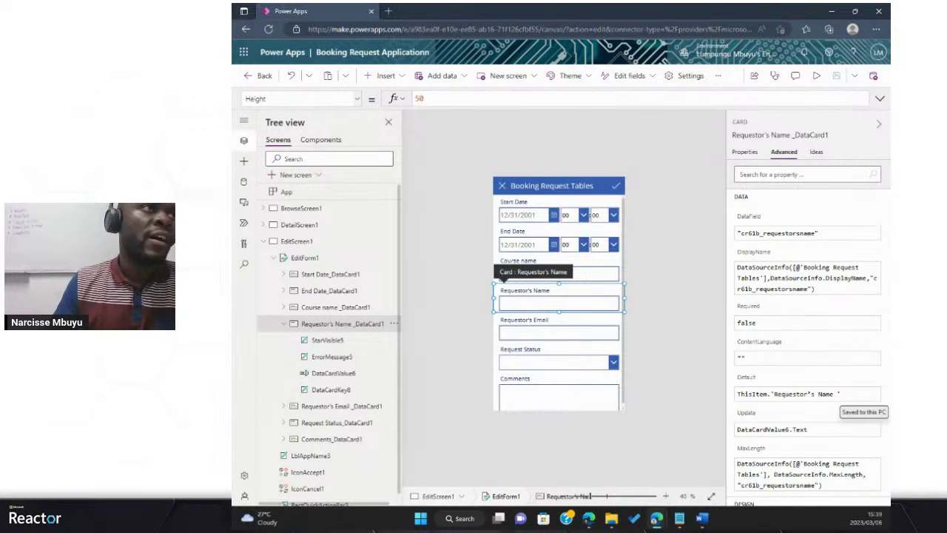
left_click(357, 99)
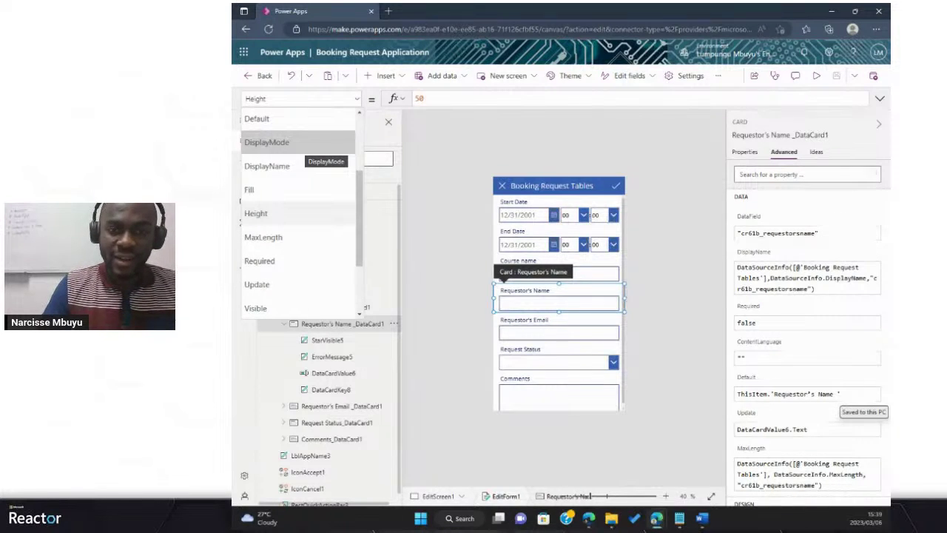
scroll(300, 159, "down", 1)
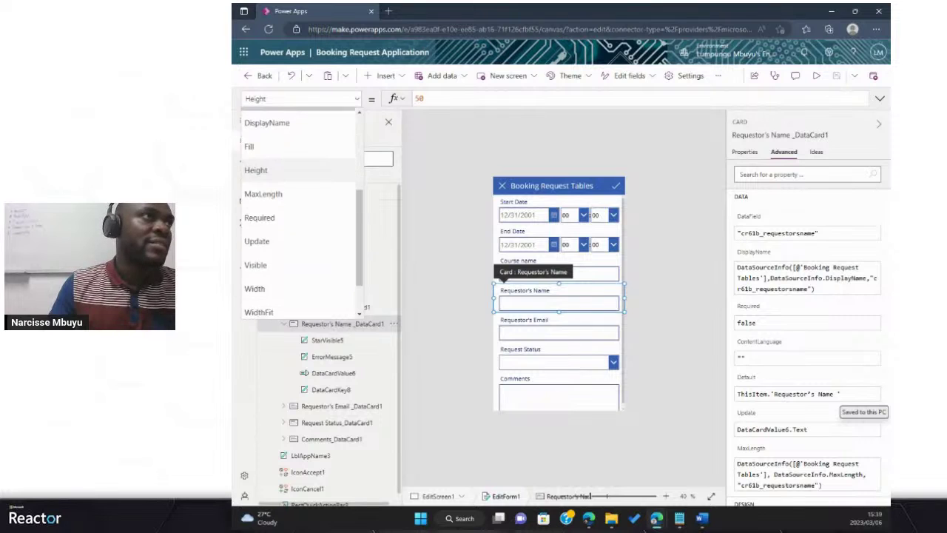
scroll(299, 170, "up", 4)
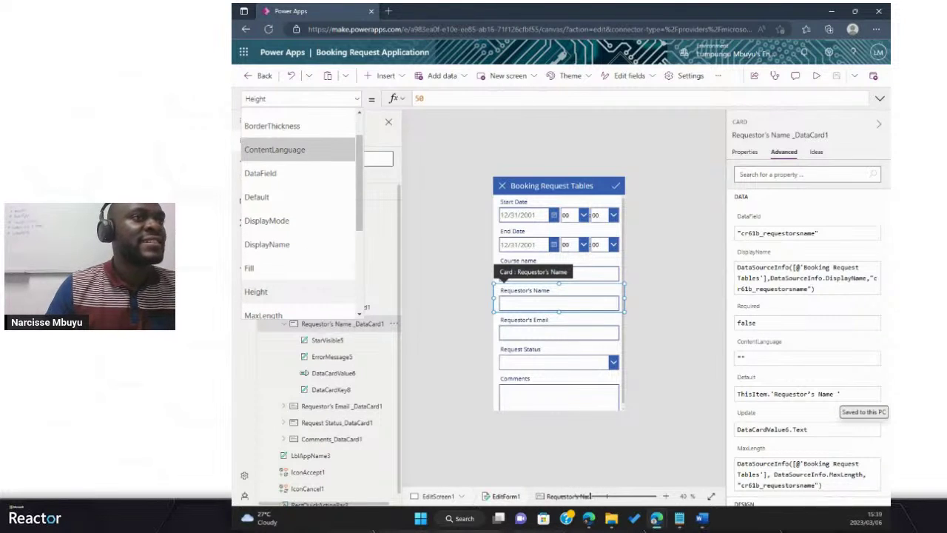
scroll(300, 152, "up", 2)
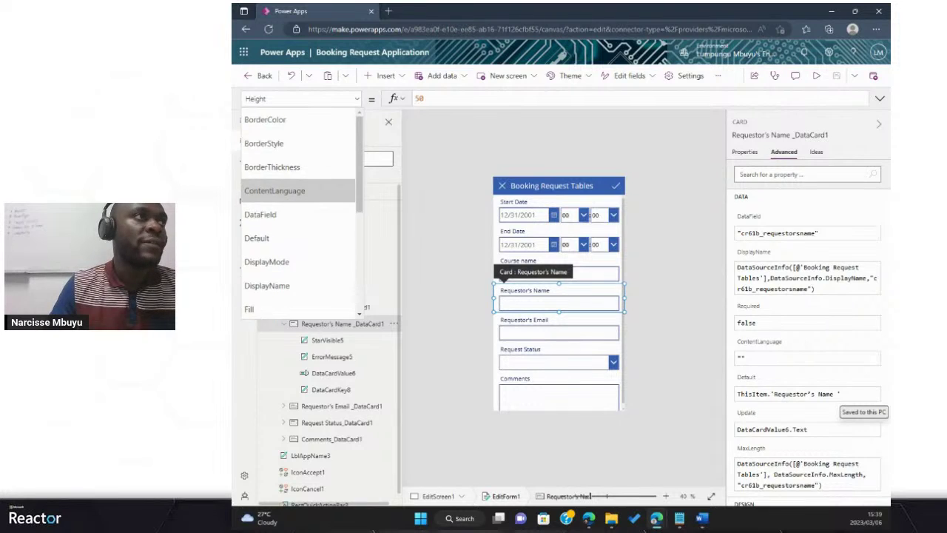
scroll(299, 152, "down", 4)
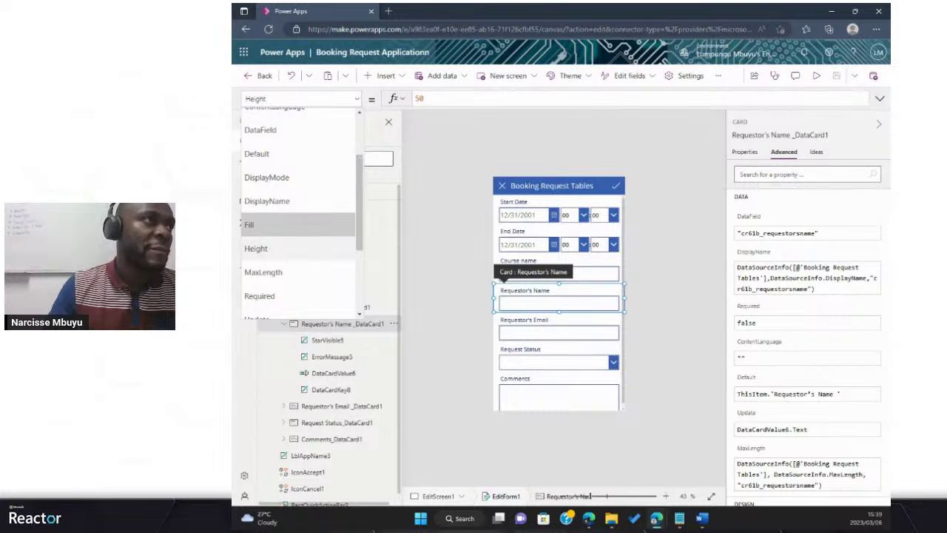
scroll(296, 207, "down", 3)
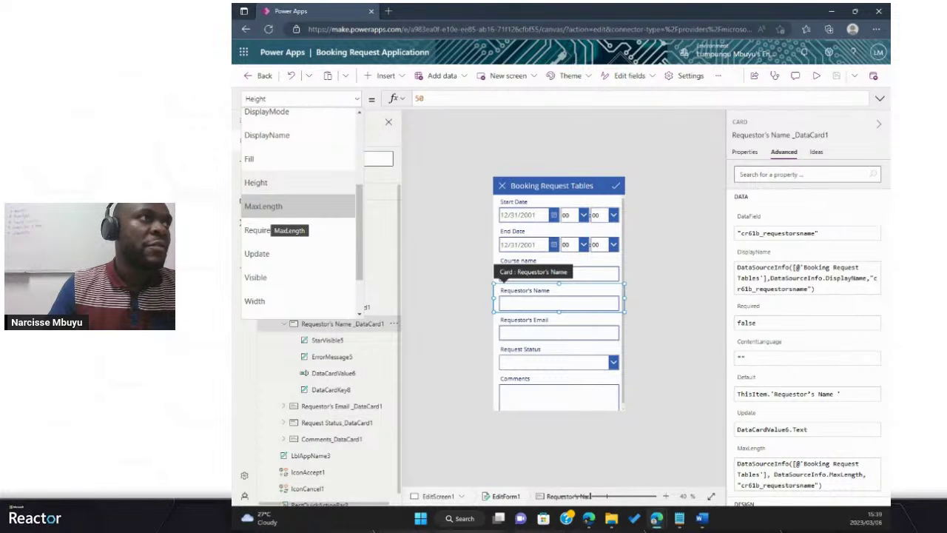
scroll(267, 213, "up", 4)
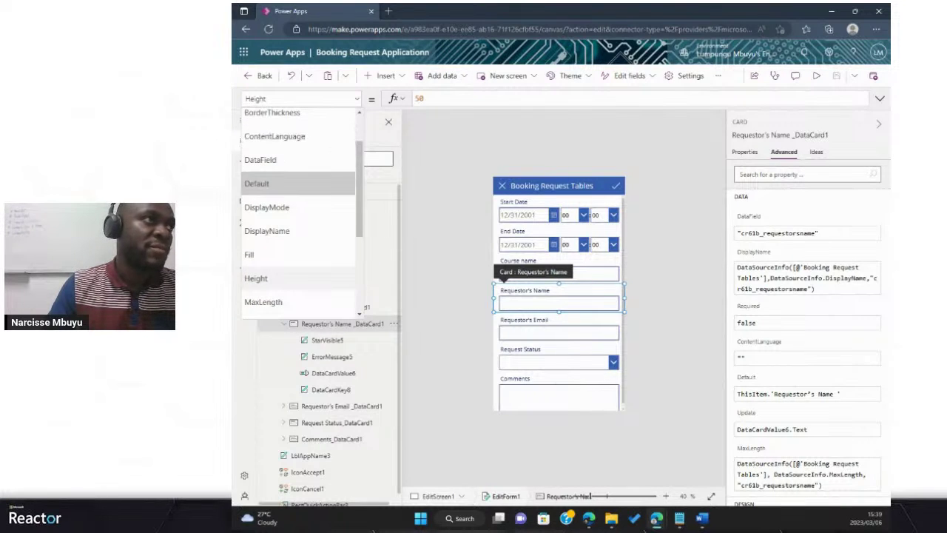
Step: Set the Requestor's Name card's Default property to If(EditForm1.Mode= FormMode.New, varUser.FullName,ThisItem.'Requestor’s Name ')
left_click(260, 183)
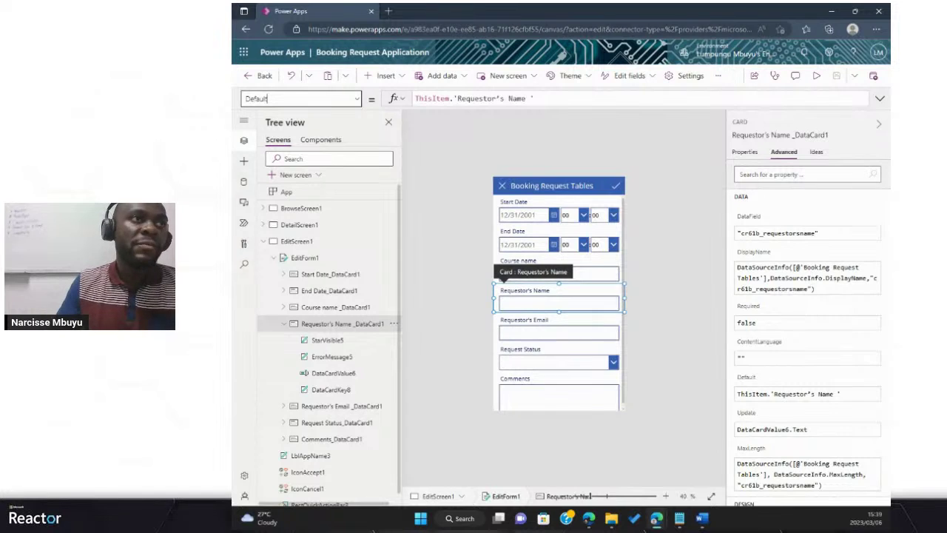
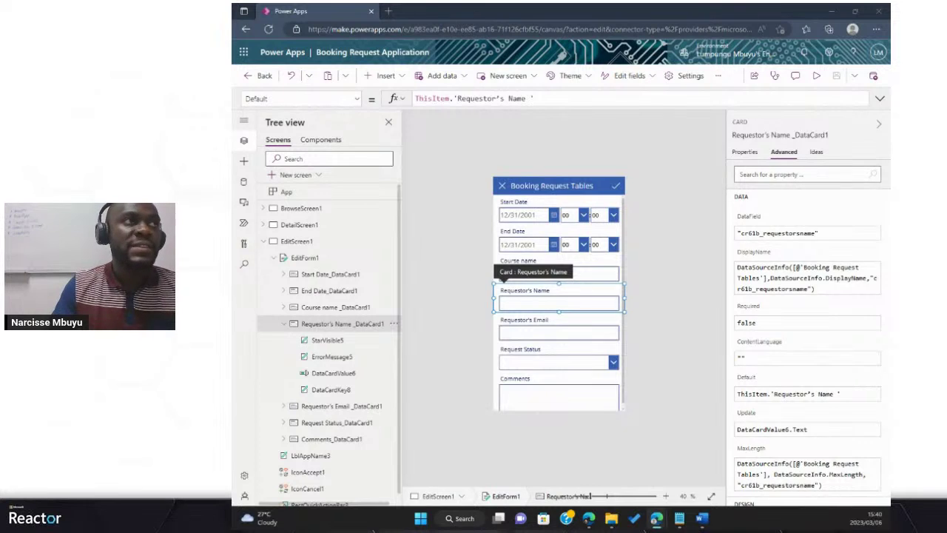
scroll(538, 164, "up", 5)
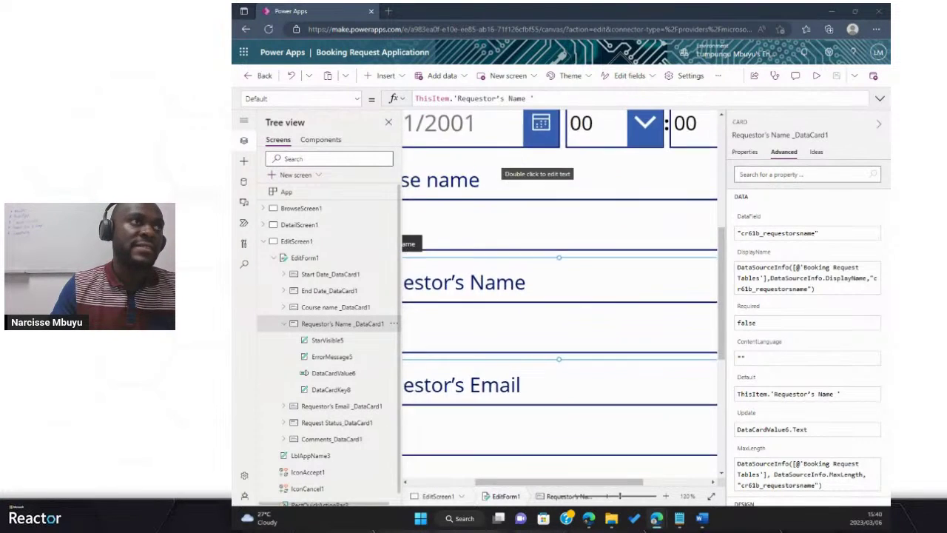
scroll(538, 165, "down", 5)
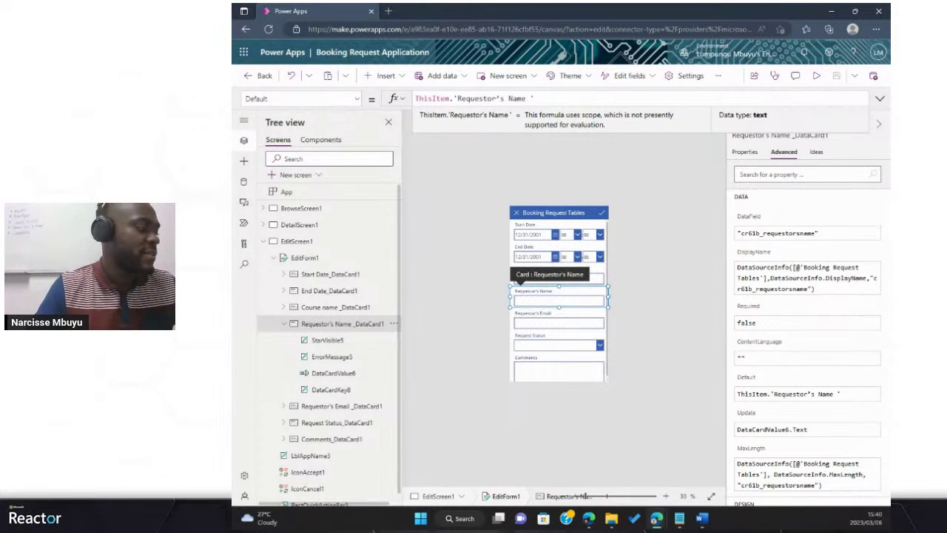
key("ctrl+a")
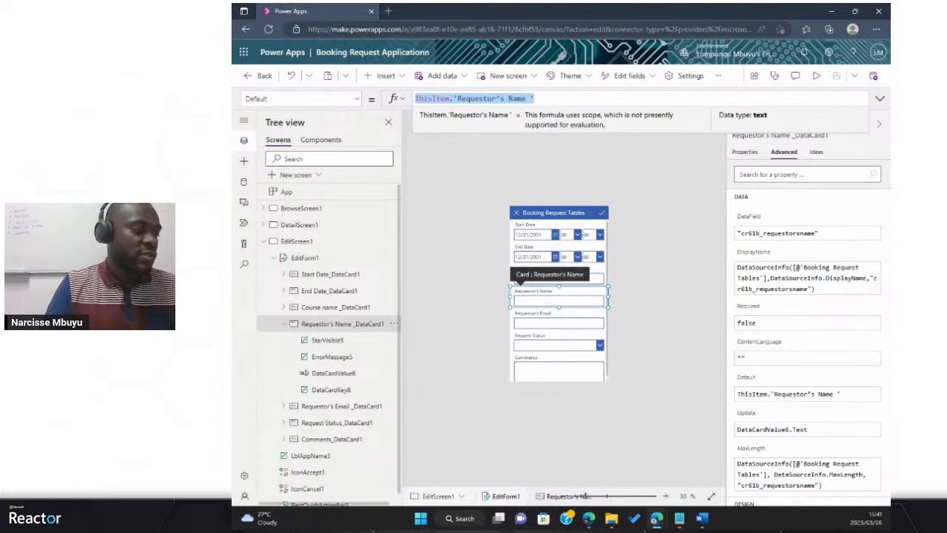
key("BackSpace")
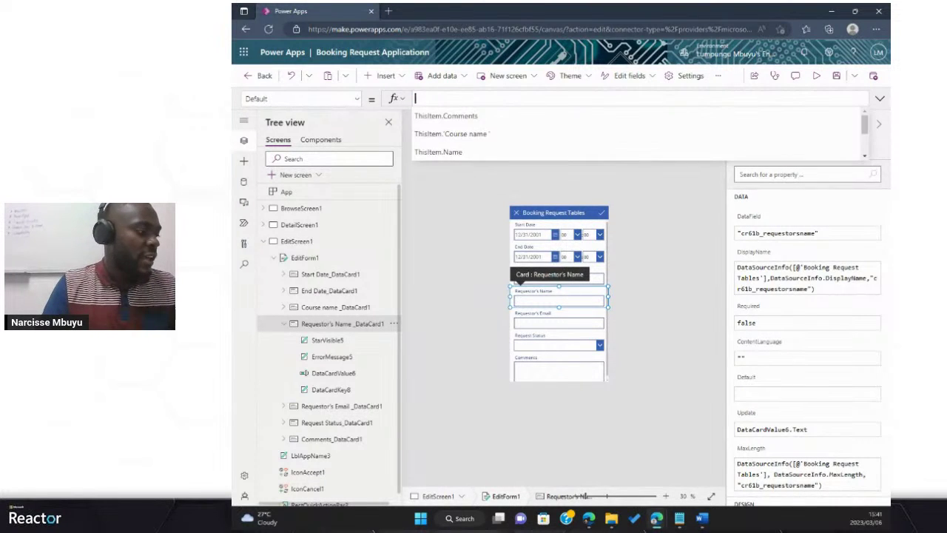
type("If(EditForm1.Mode= FormMode.New, varUser.FullName,ThisItem.'Requestor's Name ')")
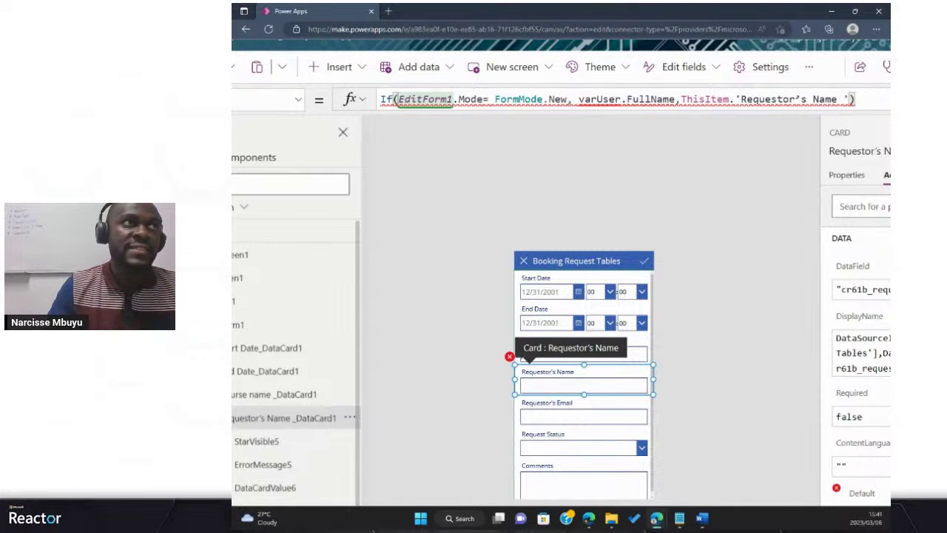
key("ctrl+minus")
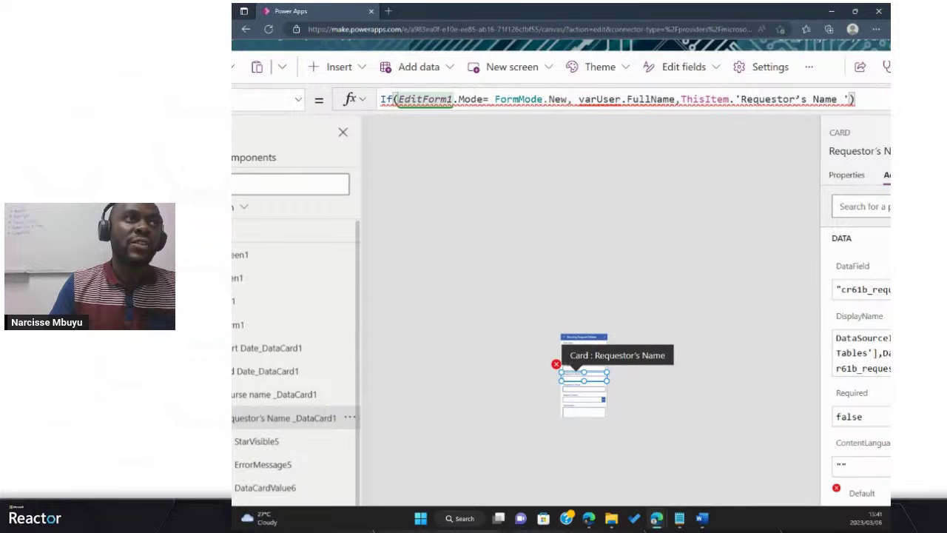
key("ctrl+equal")
key("ctrl+equal")
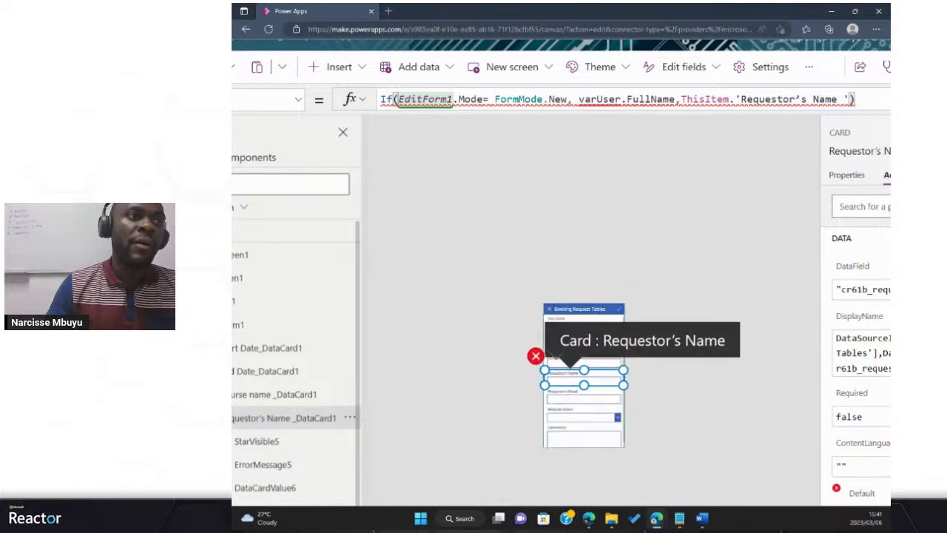
key("ctrl+minus")
key("ctrl+minus")
key("ctrl+0")
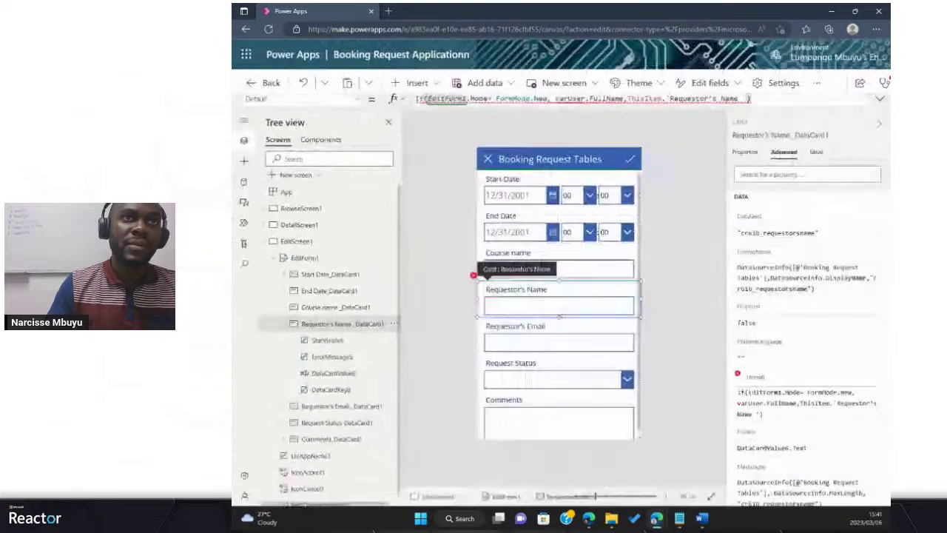
key("ctrl+minus")
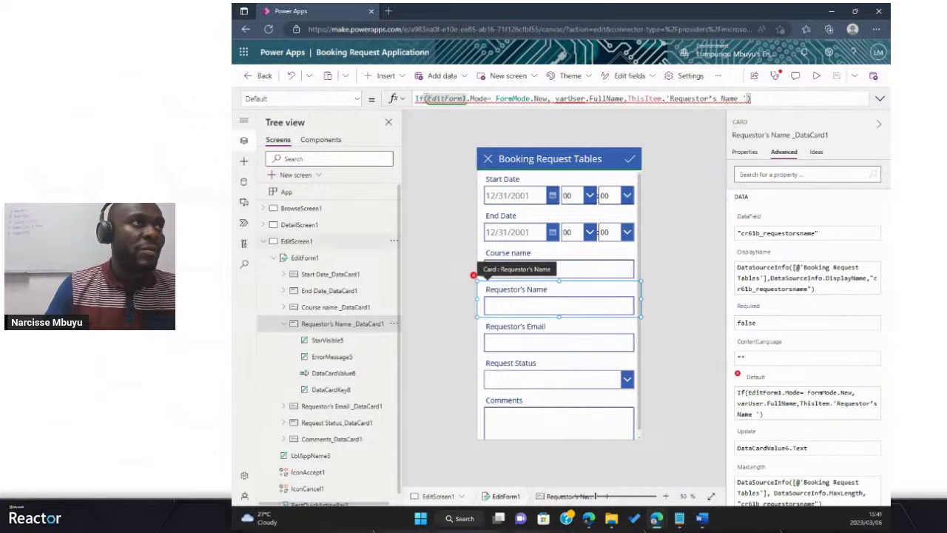
Step: Make the Requestor's Name card read-only by setting its DisplayMode property to DisplayMode.Disabled
left_click(357, 99)
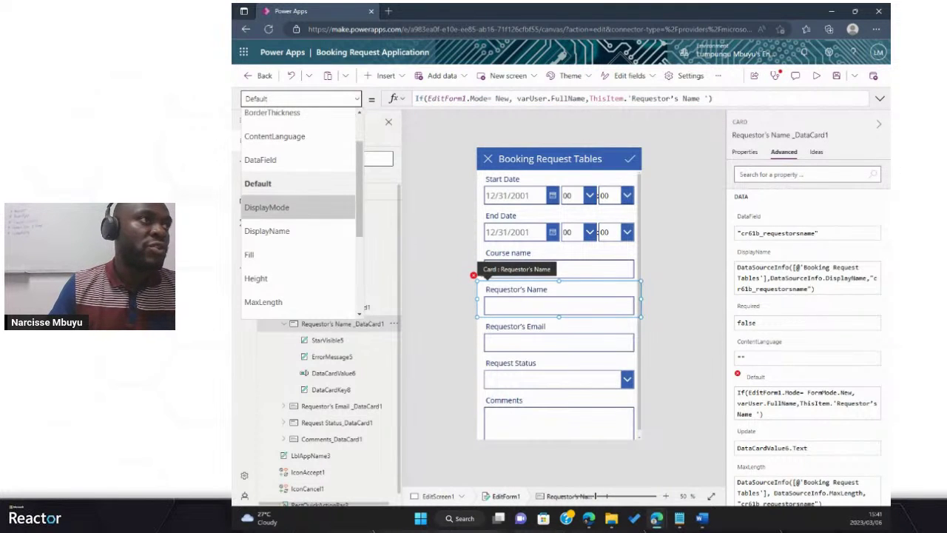
left_click(267, 207)
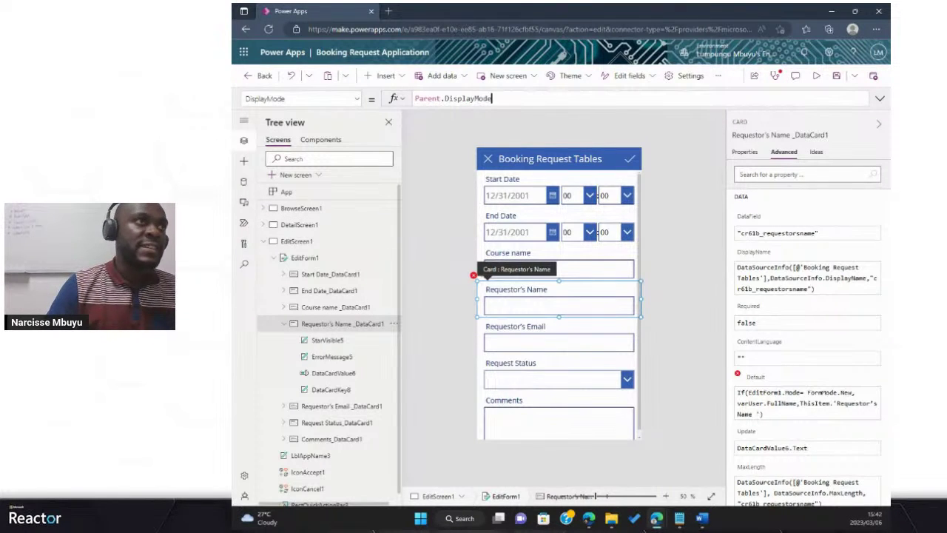
key("ctrl+a")
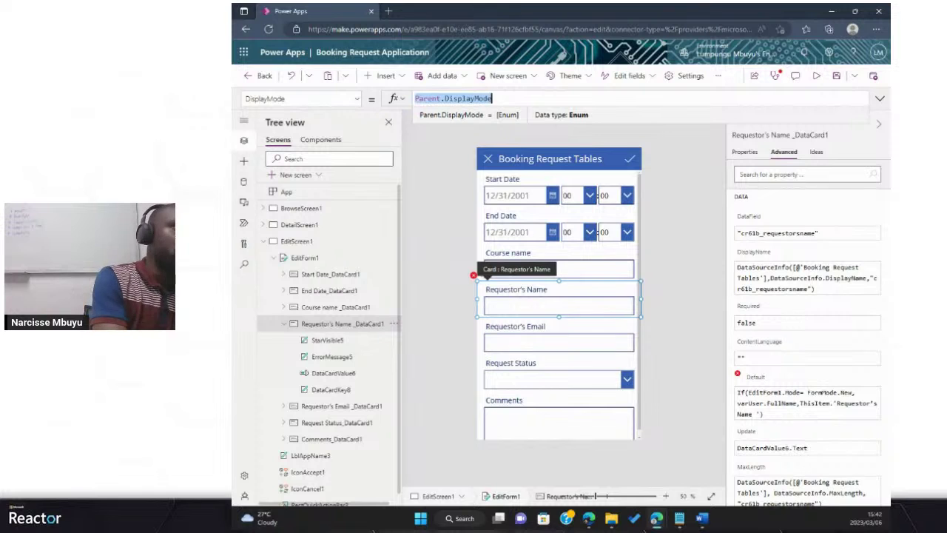
type("dis")
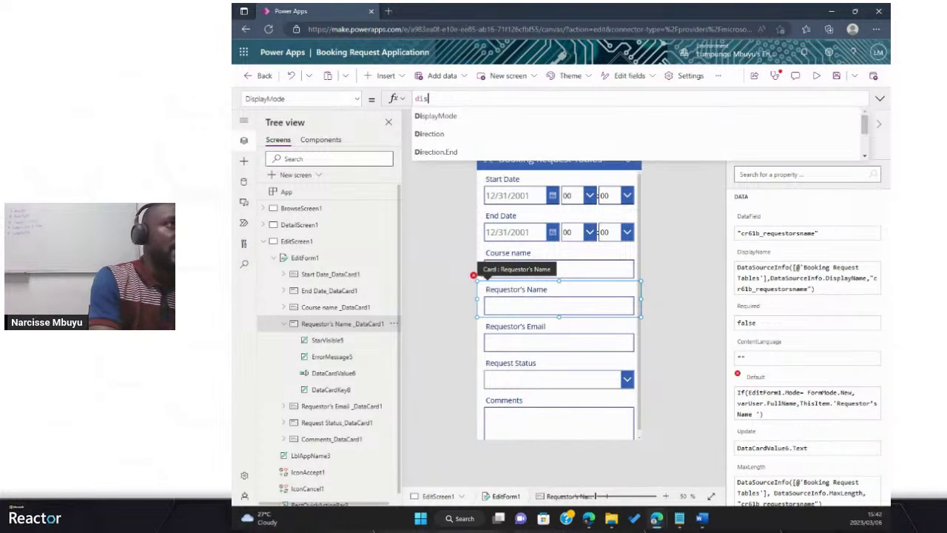
key("Down")
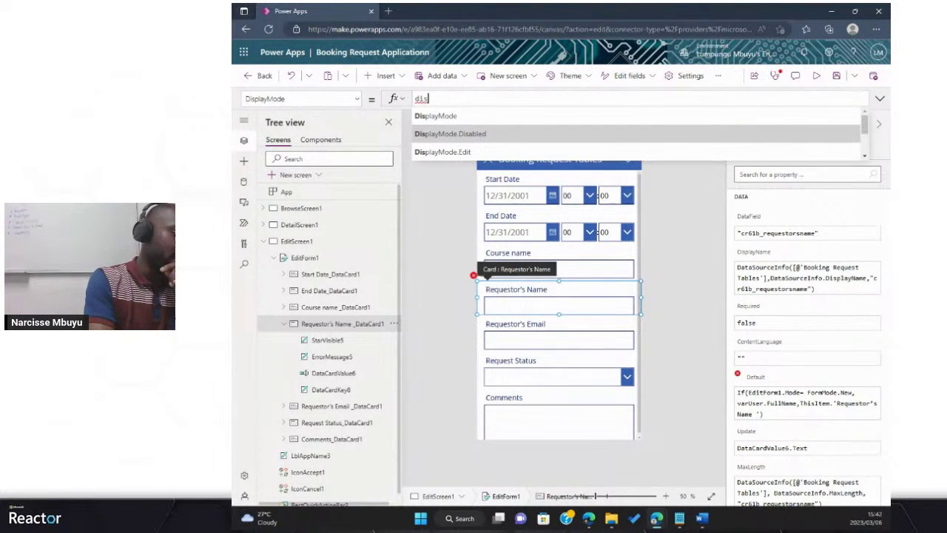
key("Tab")
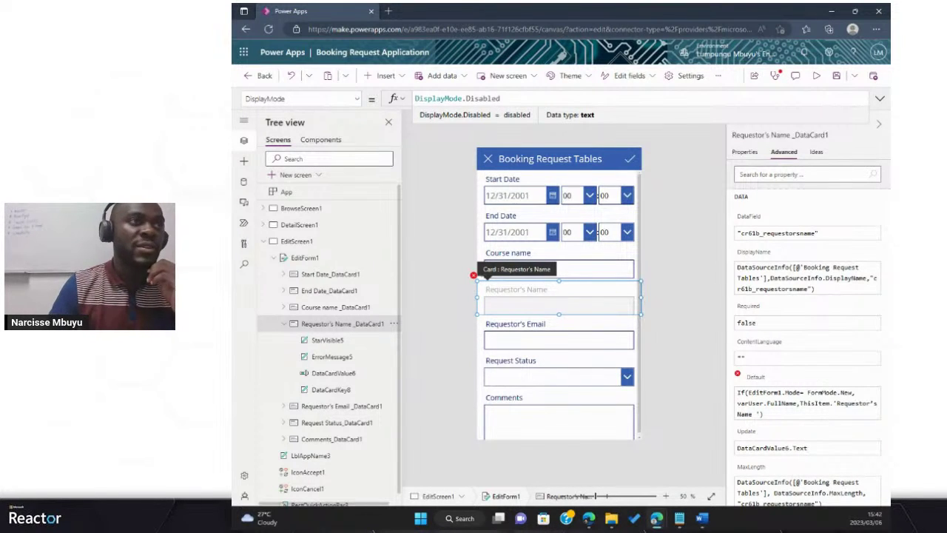
Step: Set the Requestor's Email card's Default property to If(EditForm1.Mode =FormMode.New, varUser.Email,ThisItem.'Requestor’s Email')
left_click(559, 327)
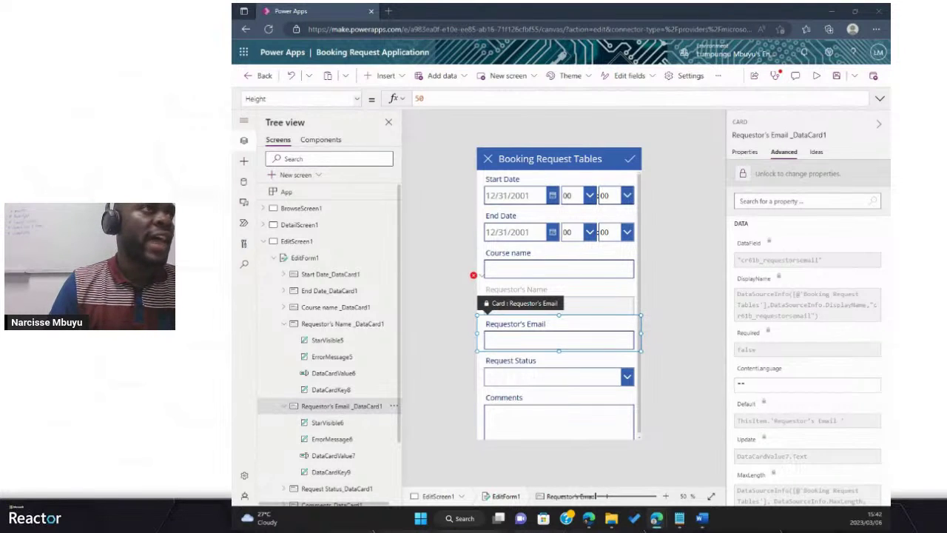
left_click(300, 99)
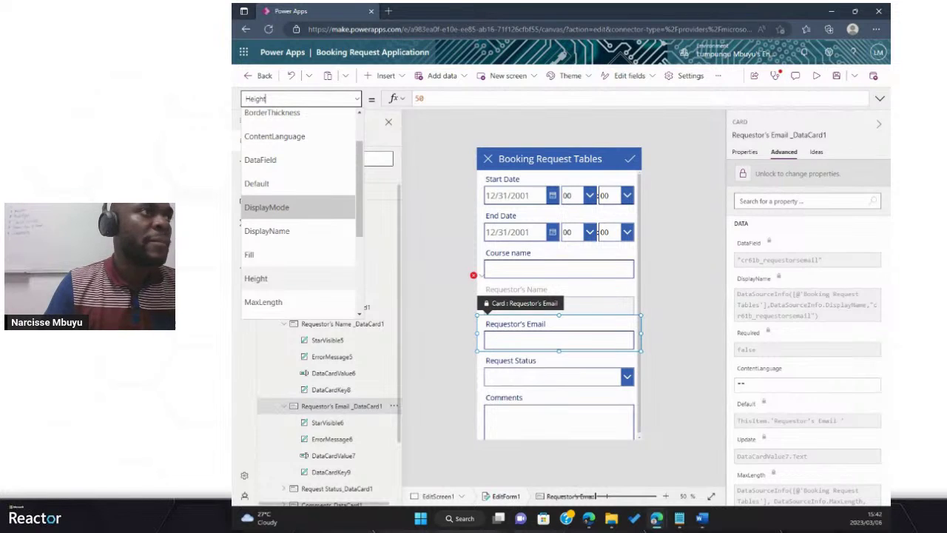
left_click(257, 184)
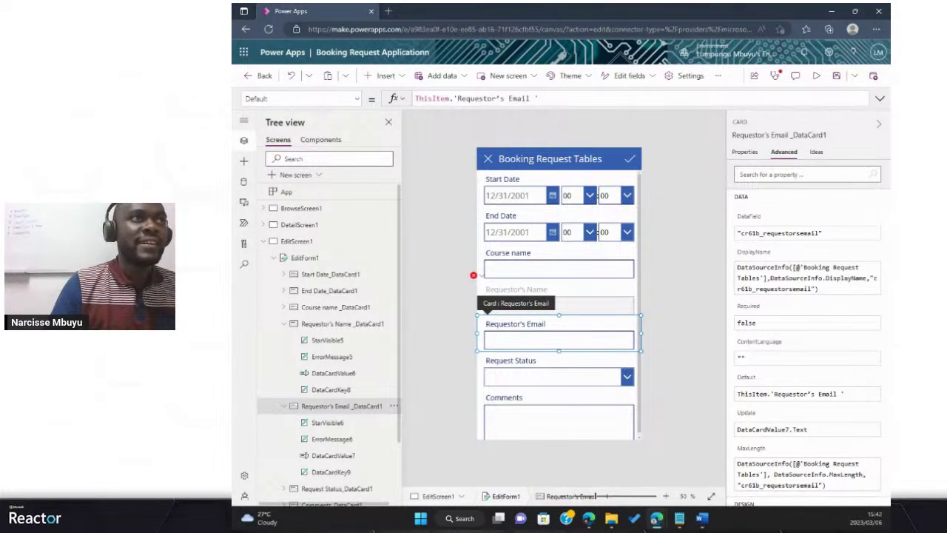
left_click(539, 97)
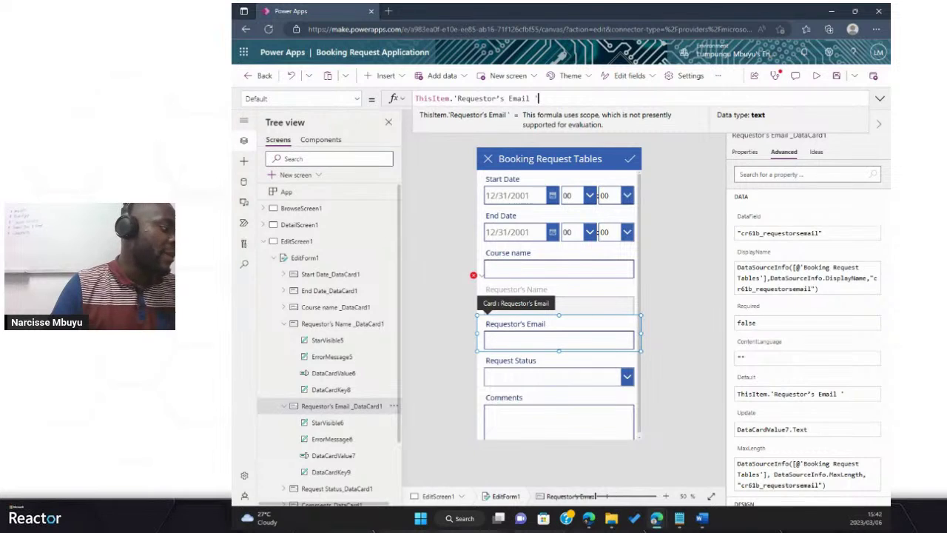
key("ctrl+a")
type("If(EditForm1.Mode =FormMode.New, varUser.Email,ThisItem.'Requestor's Email')")
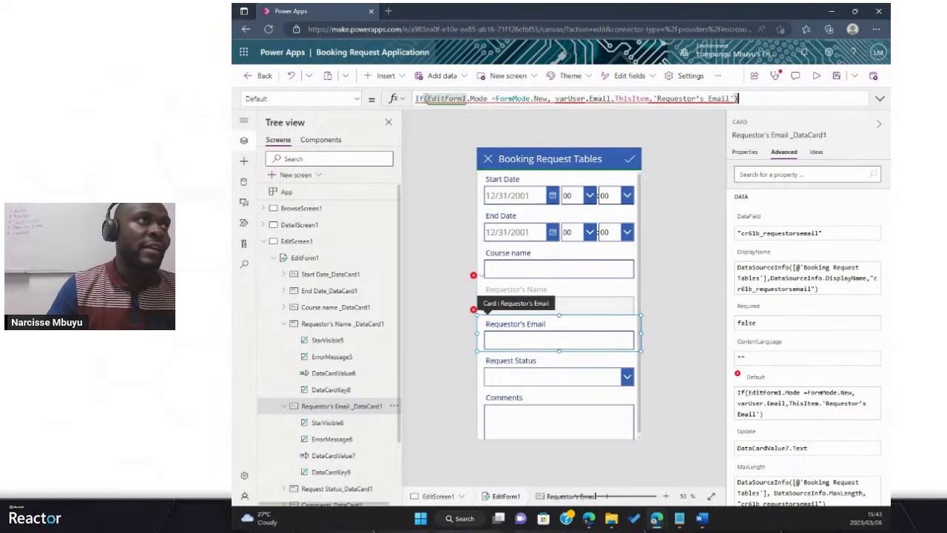
key("ctrl+z")
Step: Make the Requestor's Email card read-only by setting its DisplayMode property to DisplayMode.Disabled
left_click(300, 99)
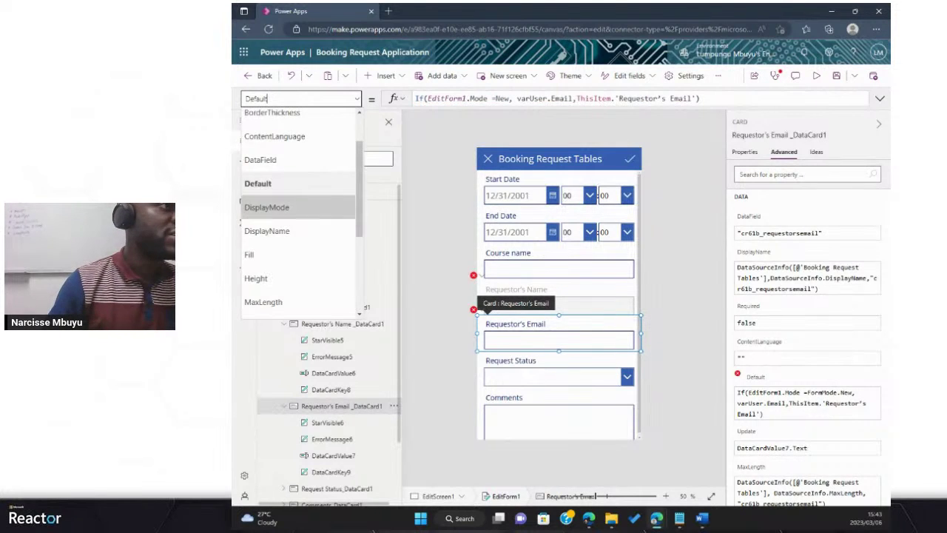
left_click(289, 207)
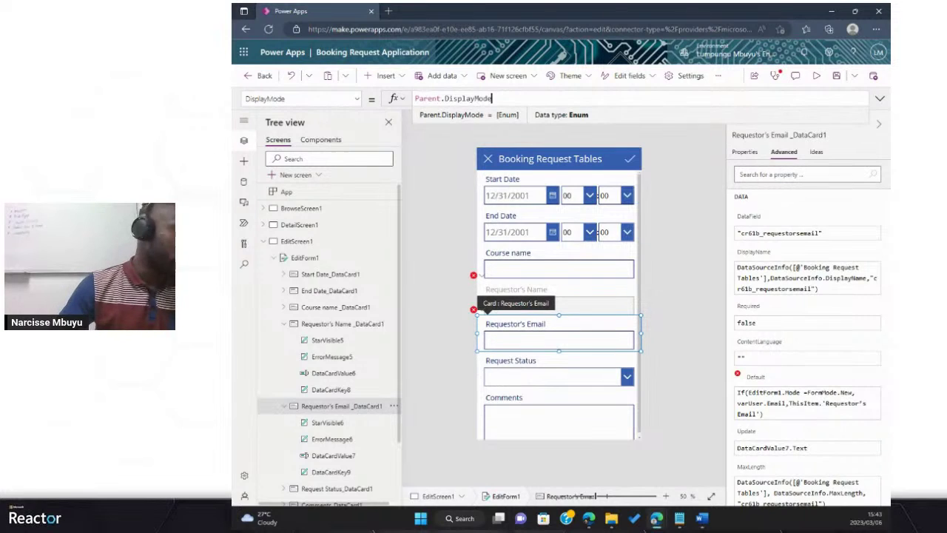
key("ctrl+a")
type("dis")
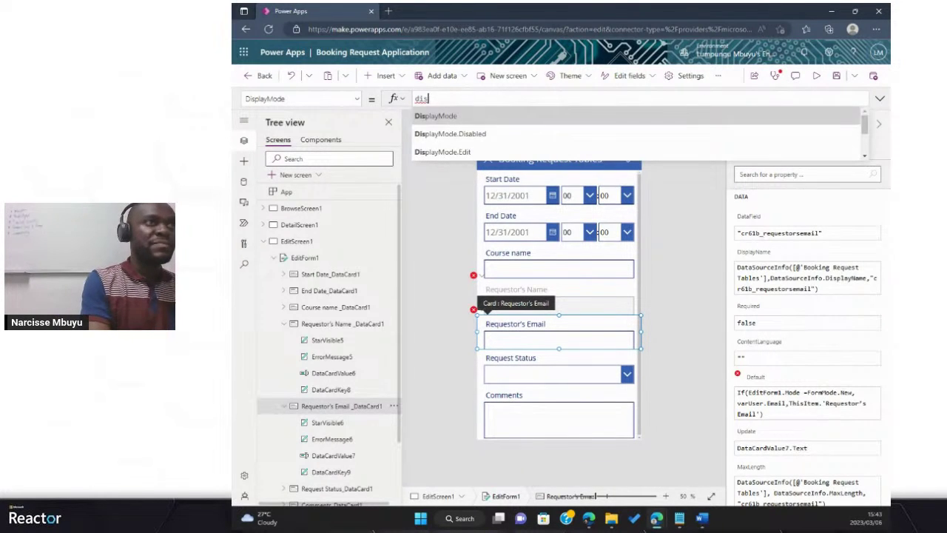
key("Down")
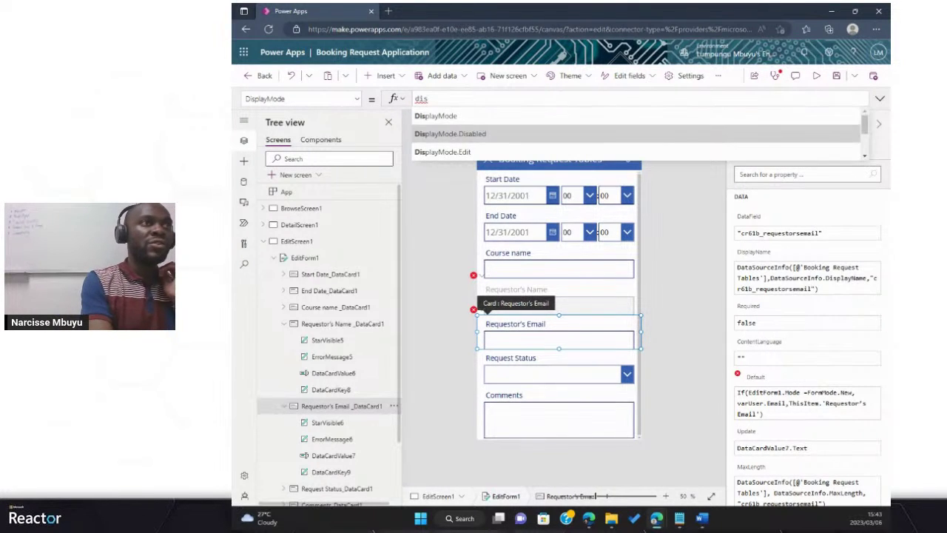
key("Return")
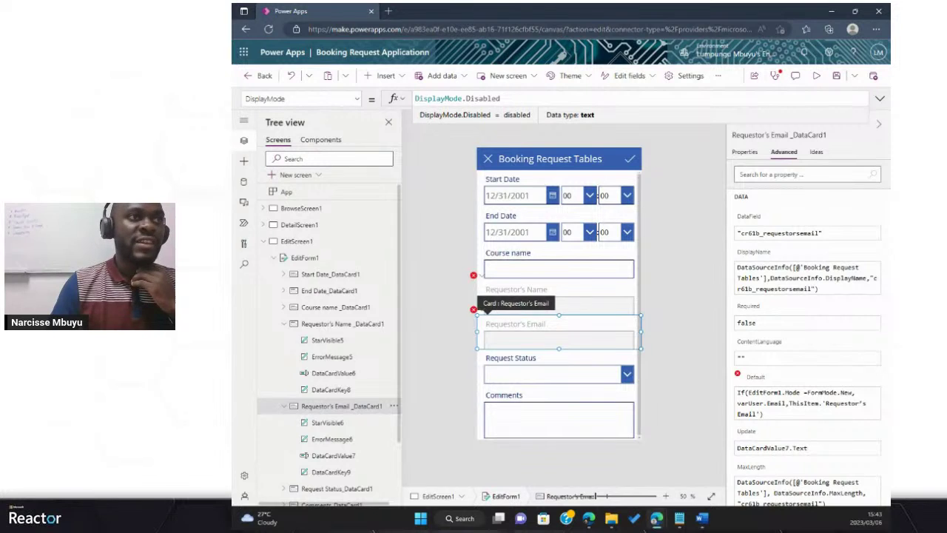
key("ctrl+plus")
key("ctrl+0")
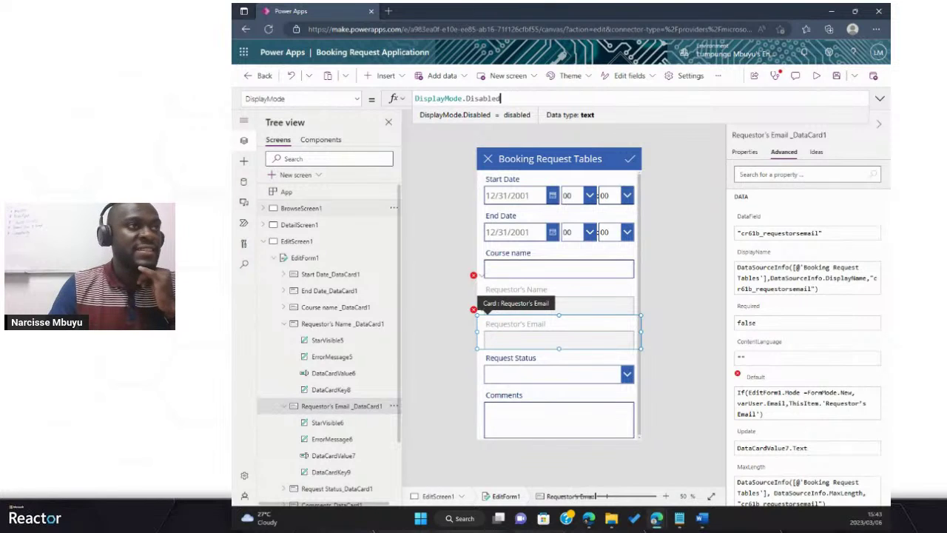
Step: Unlock the Request Status card and hide it by setting its Visible property to false
left_click(559, 366)
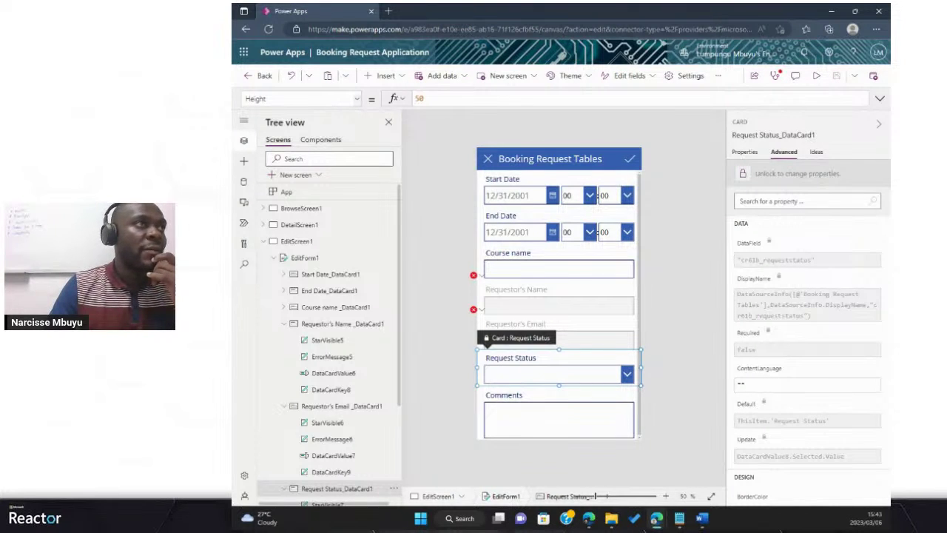
left_click(300, 98)
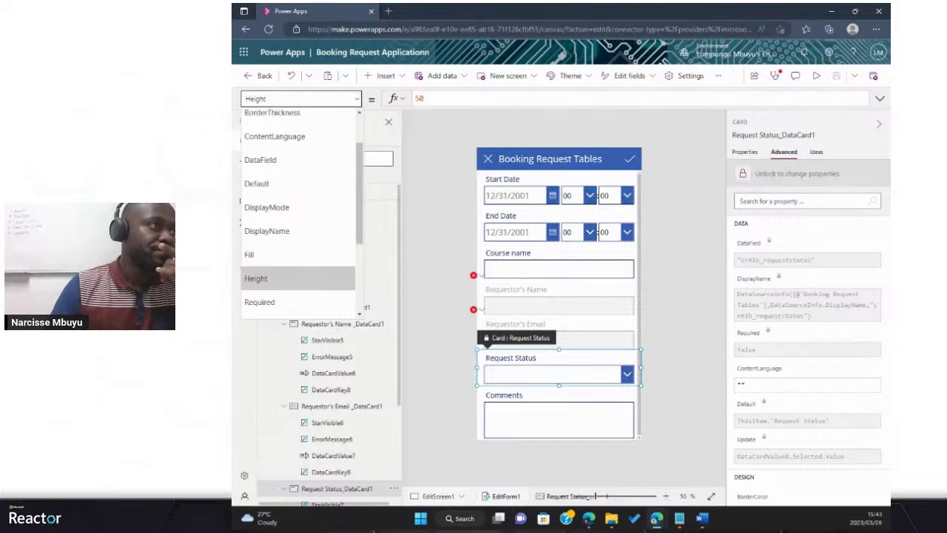
scroll(299, 215, "down", 1)
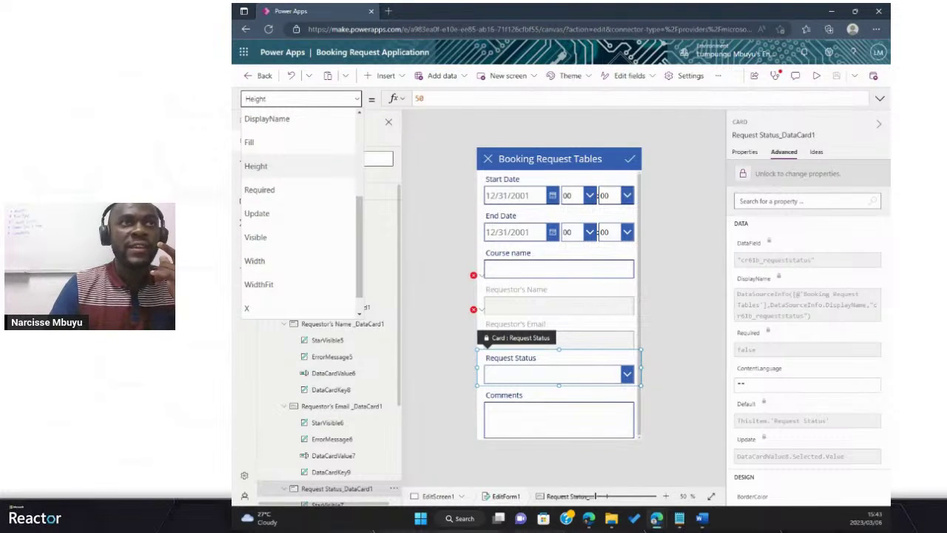
key("Escape")
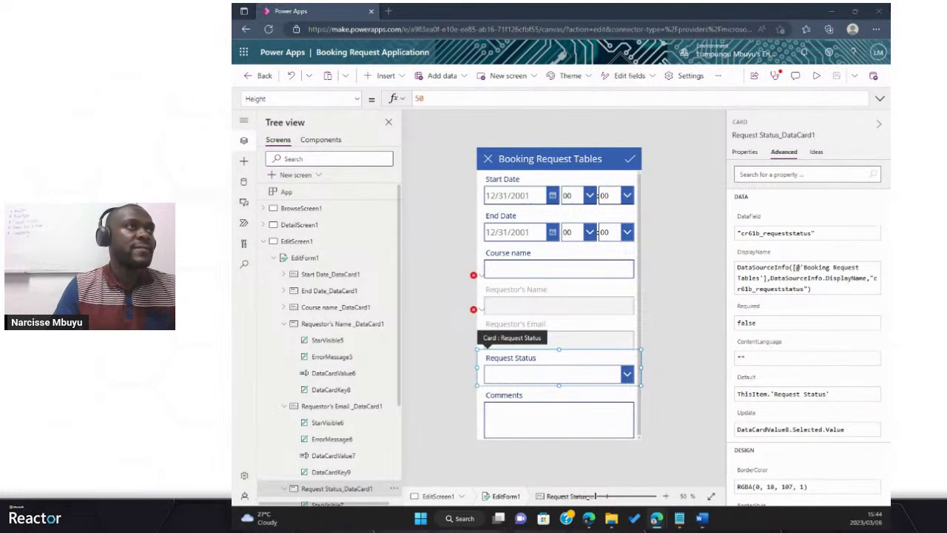
left_click(300, 99)
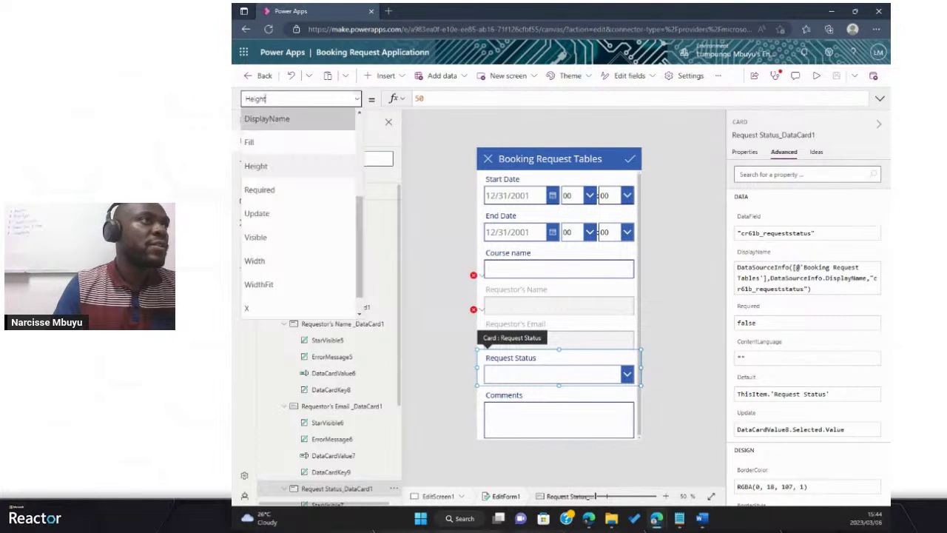
left_click(255, 237)
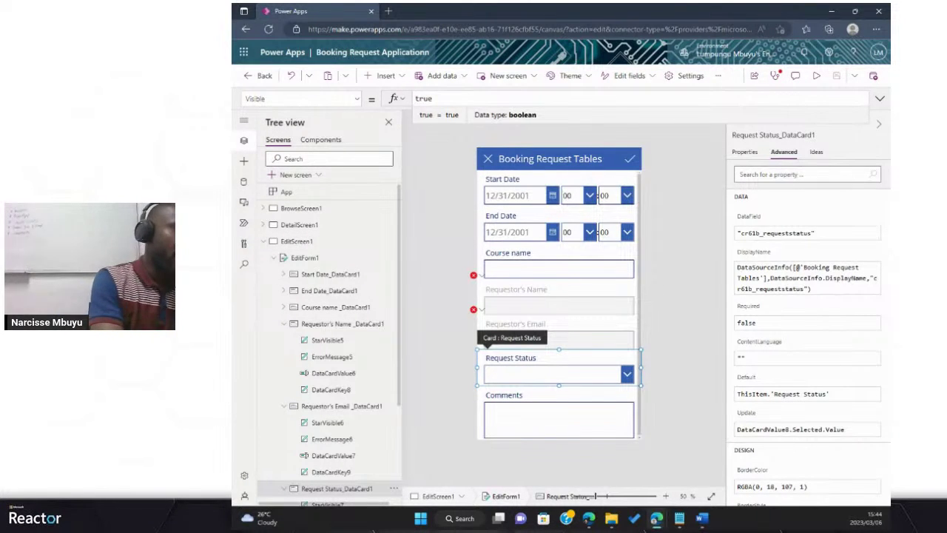
key("BackSpace")
key("BackSpace")
key("BackSpace")
key("BackSpace")
type("fa")
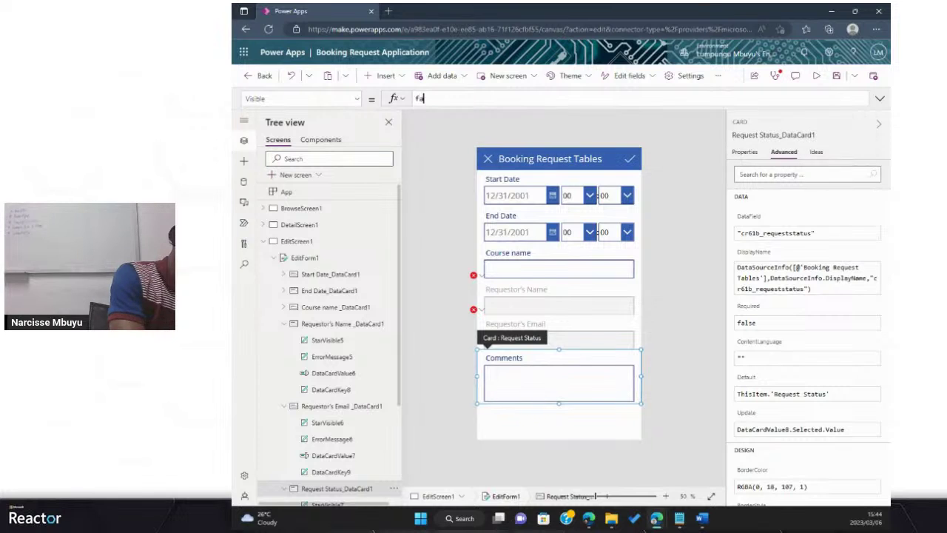
type("lse")
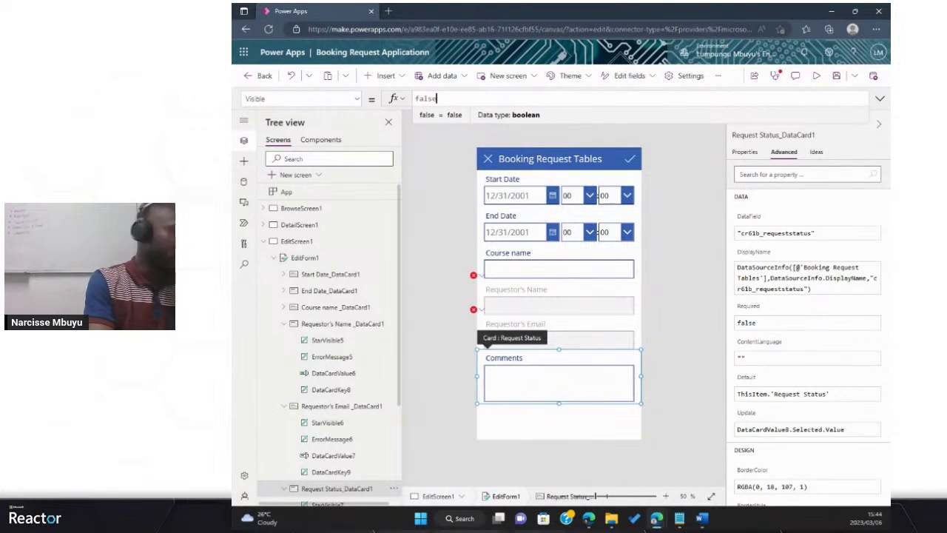
Step: Replace the Request Status card's Visible value with If(Or(EditForm1.Mode = 0, EditForm1.Mode = 1), false, true)
key("ctrl+a")
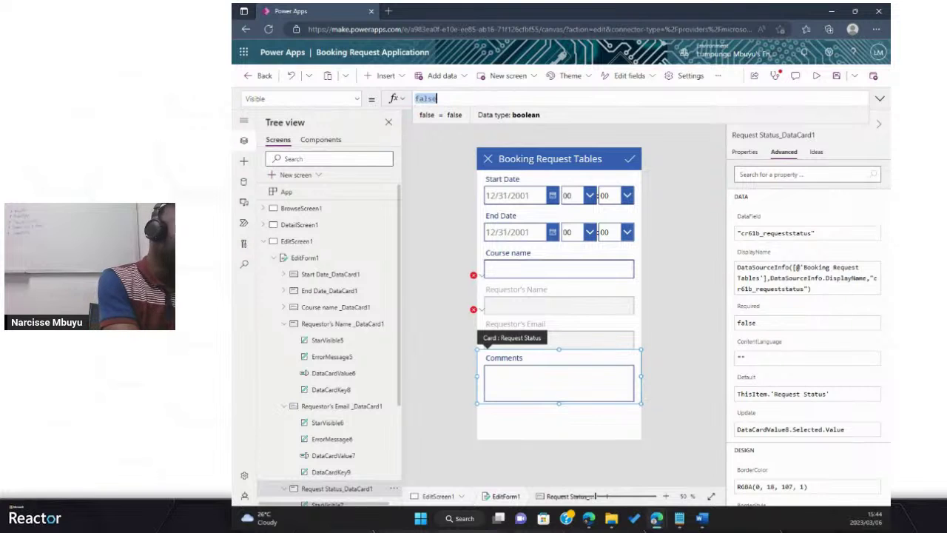
type("If(Or(EditForm1.Mode = 0, EditForm1.Mode = 1), false, true)")
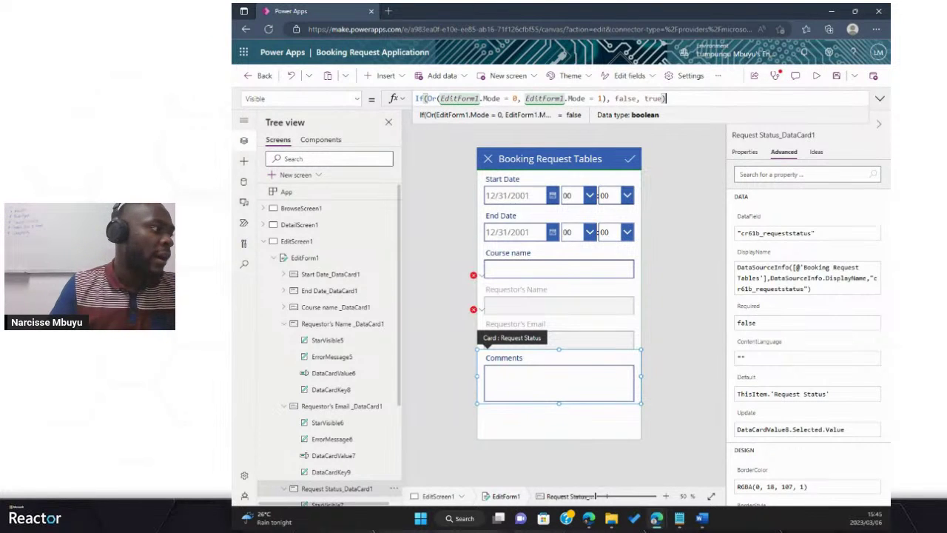
key("alt+Tab")
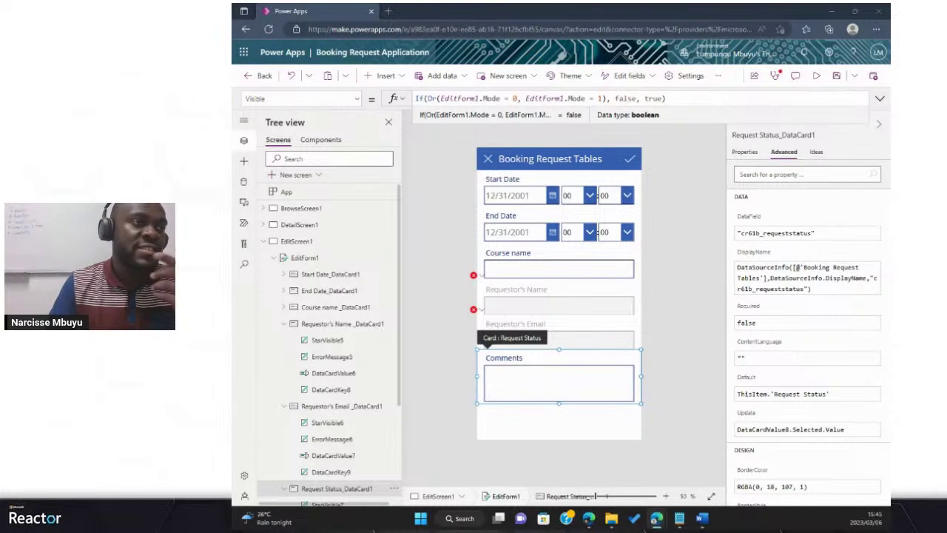
Step: Set the Requestor's Name card's Visible property to If(Or(EditForm1.Mode = 0, EditForm1.Mode = 1), false, true)
left_click(340, 323)
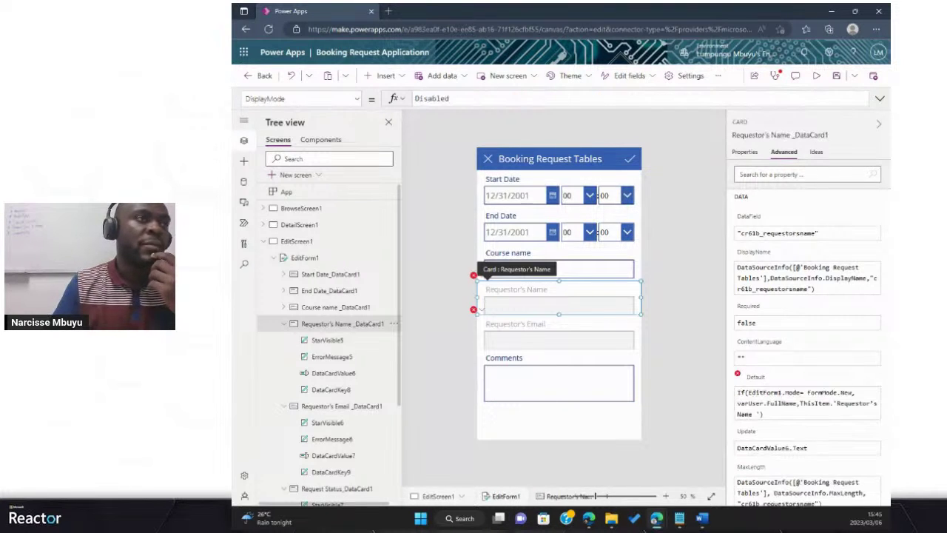
left_click(300, 98)
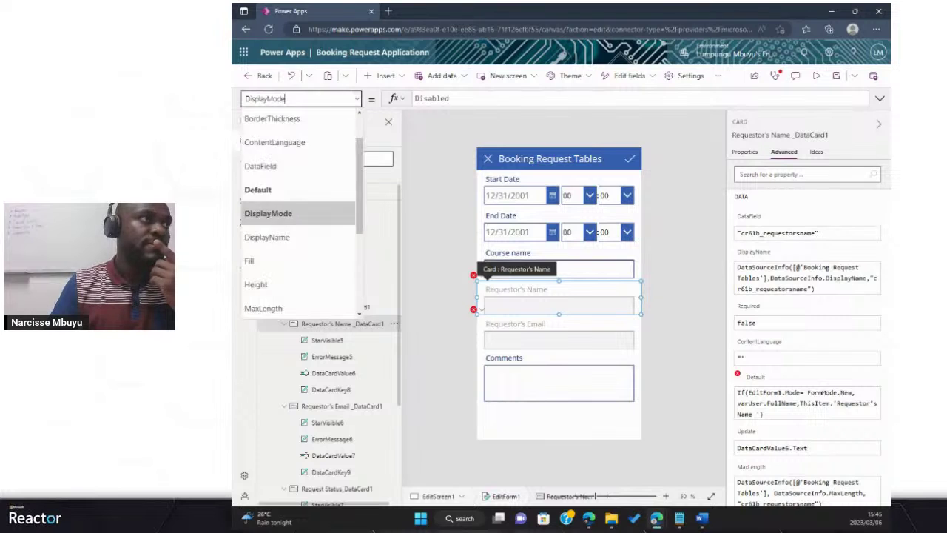
scroll(296, 222, "down", 3)
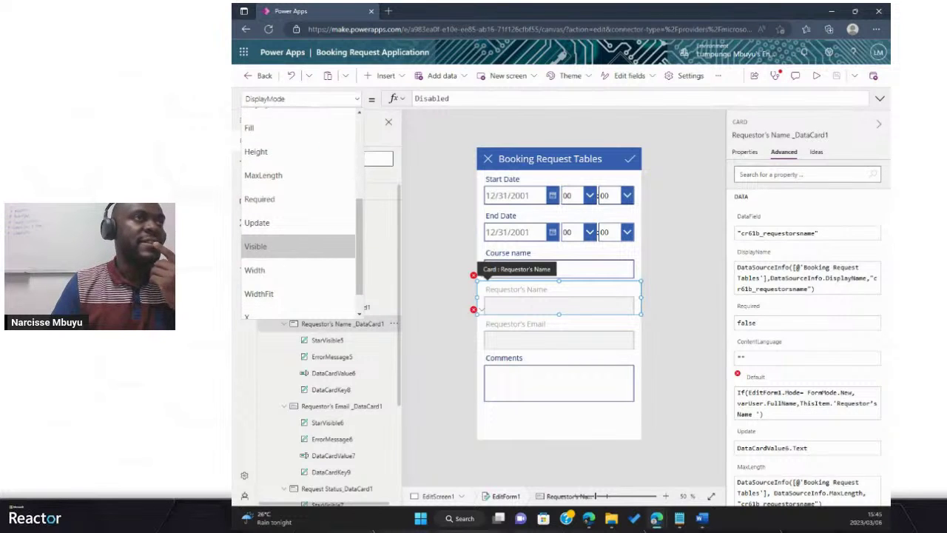
left_click(281, 246)
key("ctrl+a")
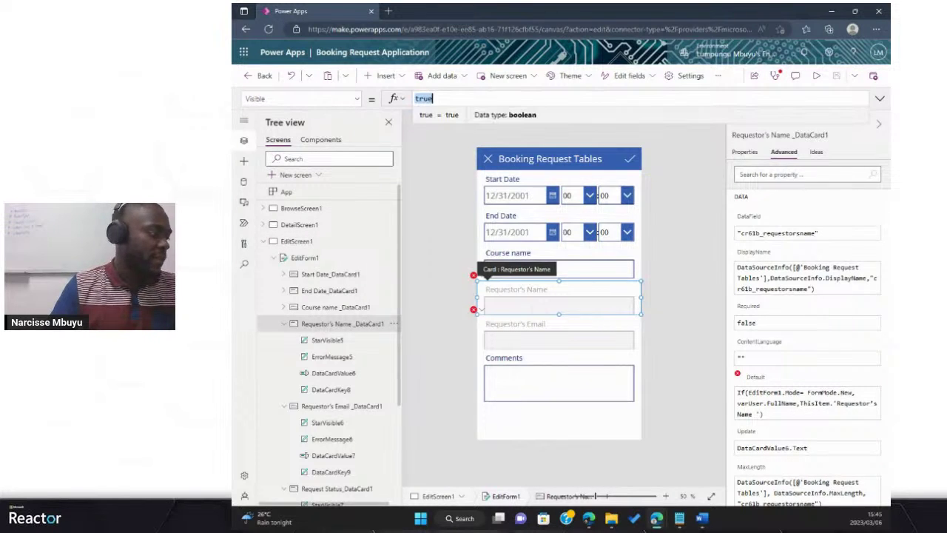
type("If(Or(EditForm1.Mode = 0, EditForm1.Mode = 1), false, true)")
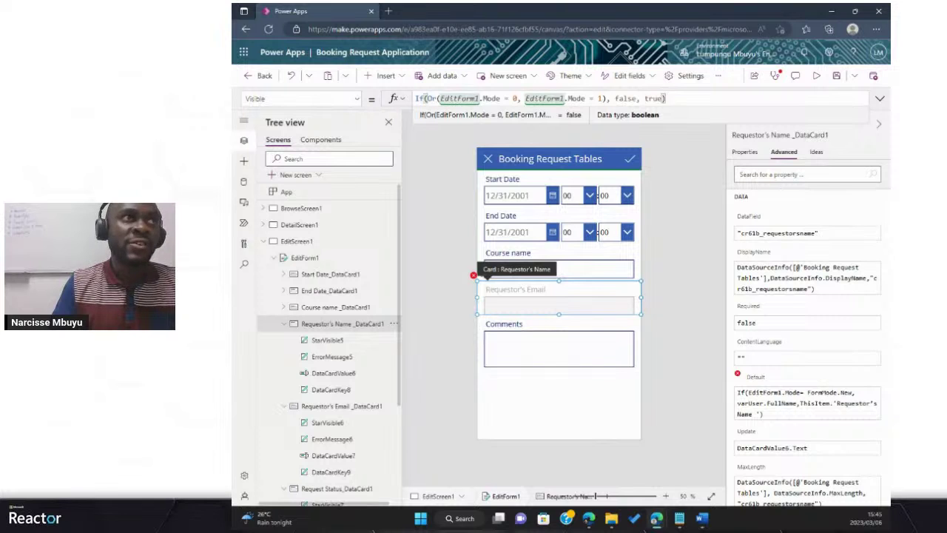
key("ctrl+plus")
key("ctrl+plus")
key("ctrl+plus")
key("ctrl+plus")
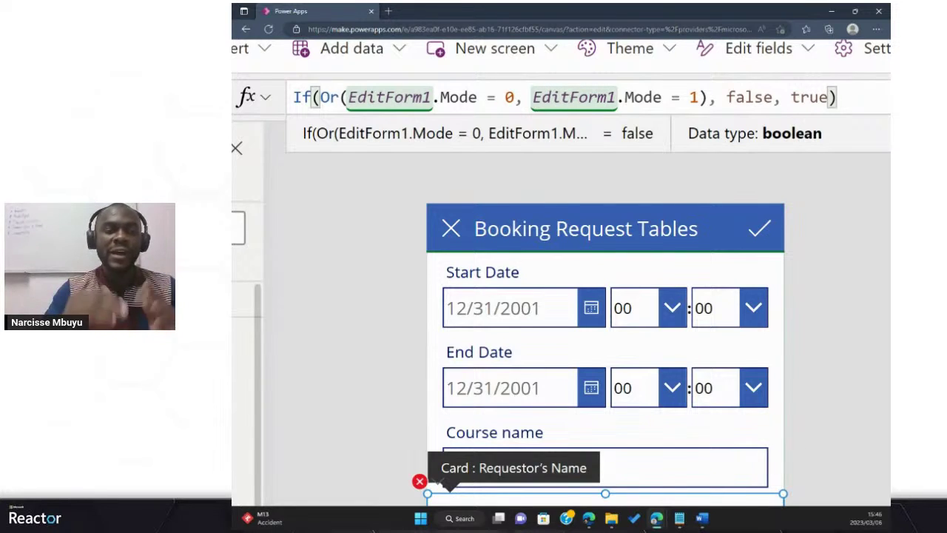
key("ctrl+0")
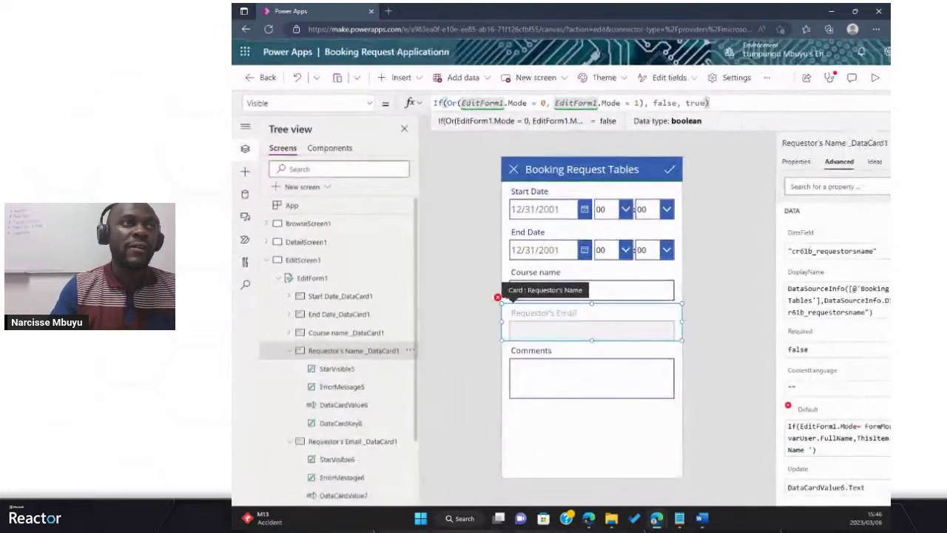
Step: Set the Requestor's Email card's Visible property to If(Or(EditForm1.Mode = 0, EditForm1.Mode = 1), false, true)
left_click(585, 333)
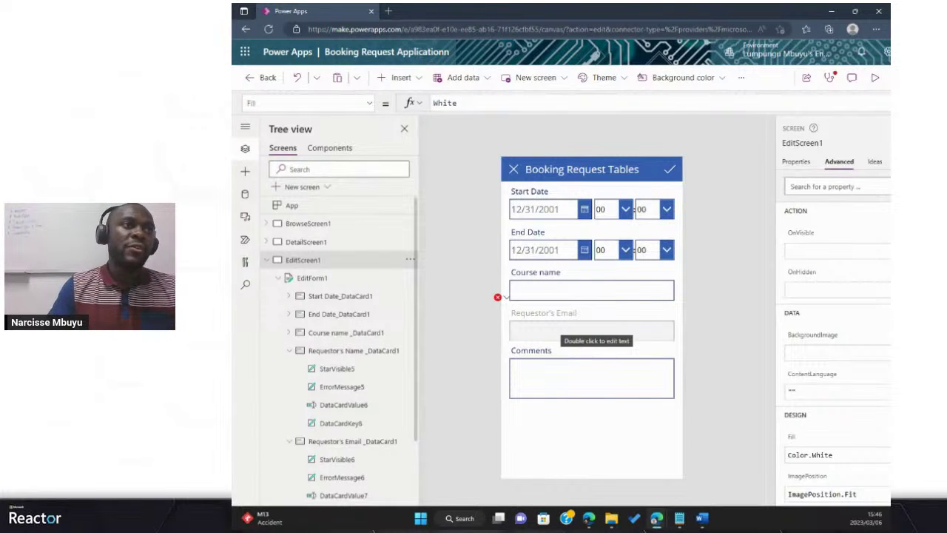
left_click(584, 333)
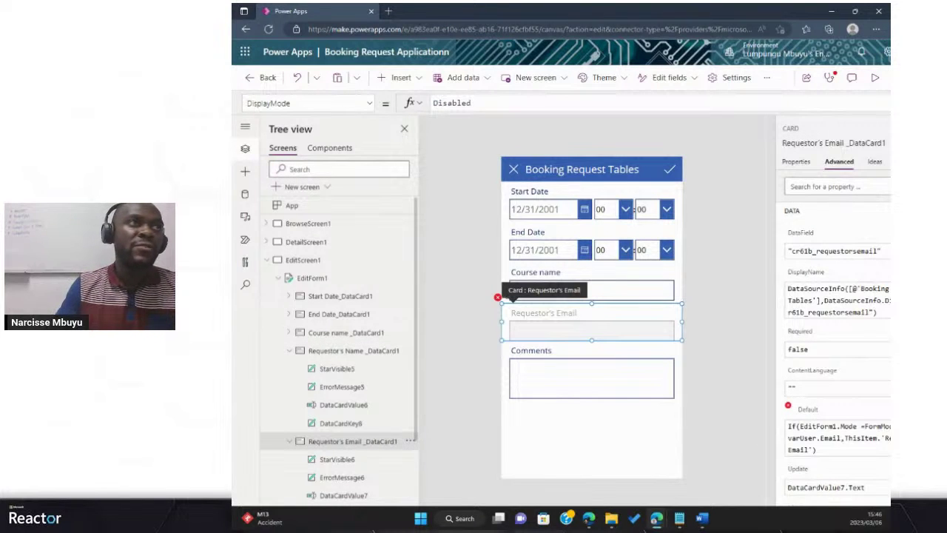
left_click(528, 102)
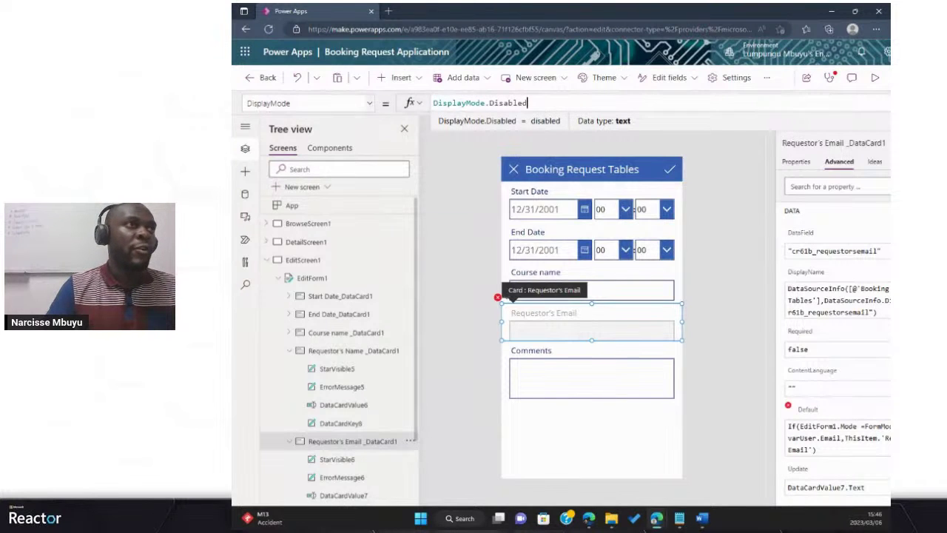
left_click(369, 103)
scroll(292, 282, "down", 3)
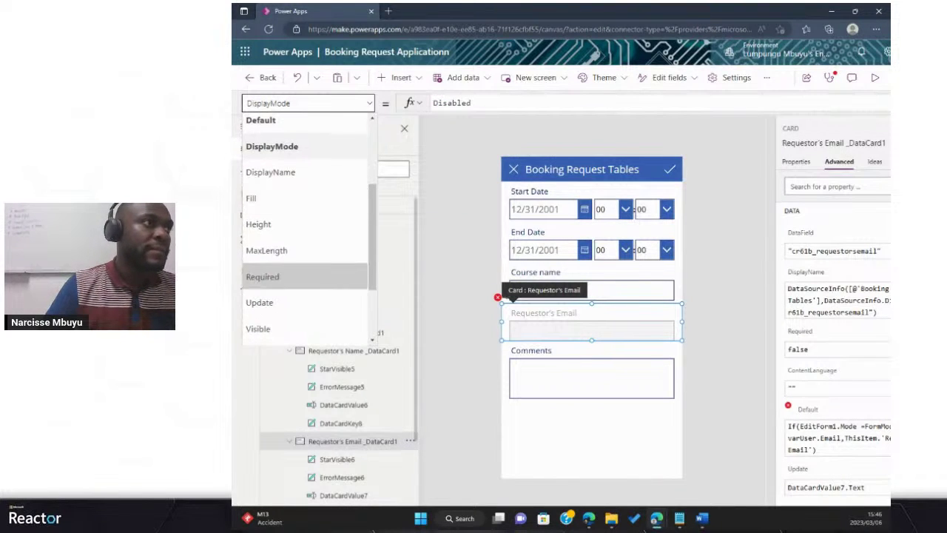
scroll(292, 283, "down", 2)
left_click(266, 245)
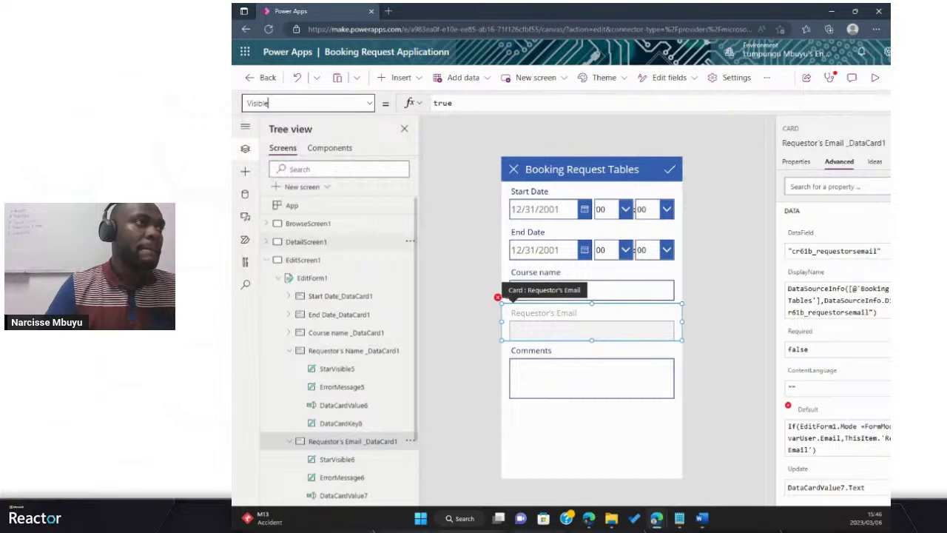
key("ctrl+a")
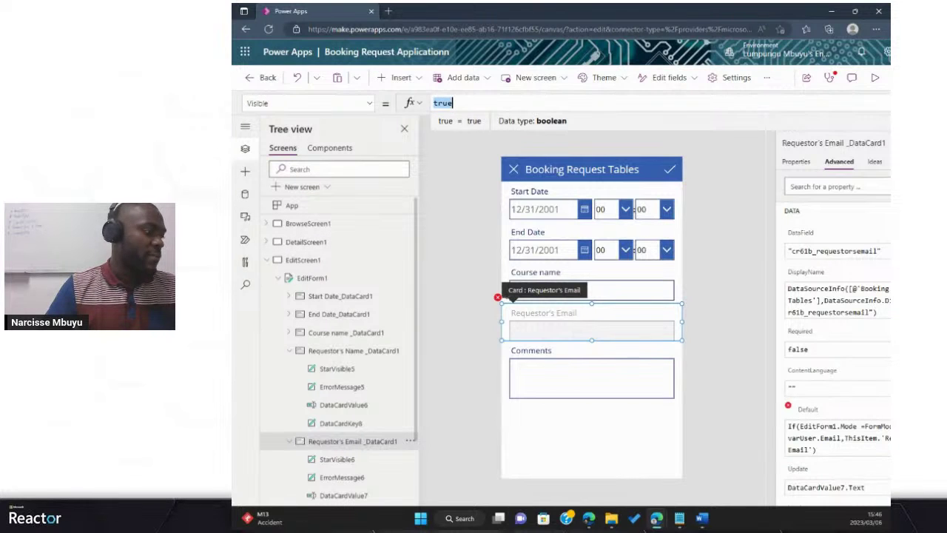
type("If(Or(EditForm1.Mode = 0, EditForm1.Mode = 1), false, true)")
left_click(303, 259)
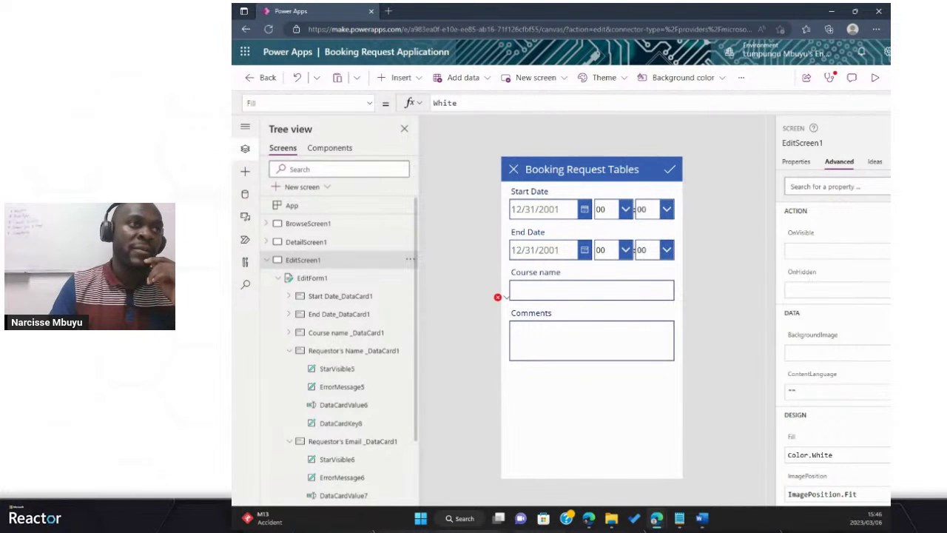
left_click(592, 337)
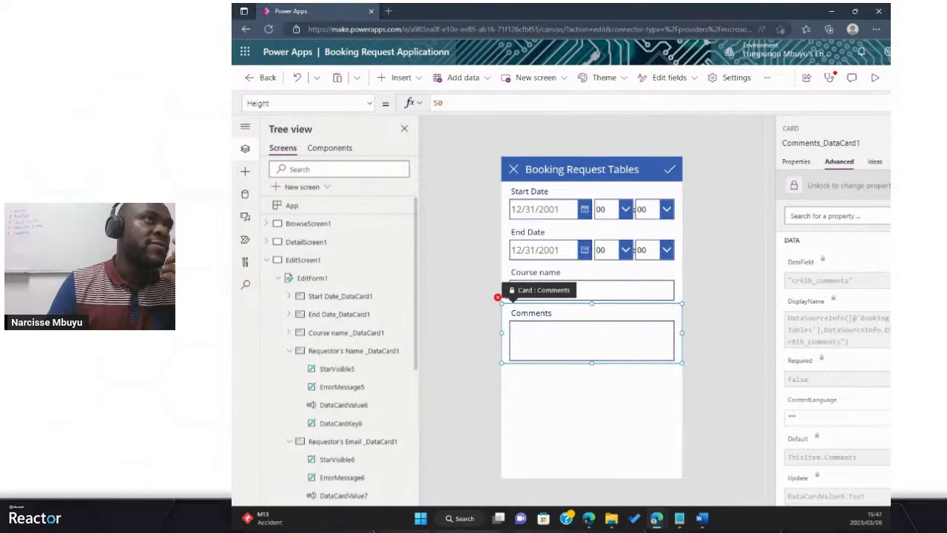
left_click(307, 102)
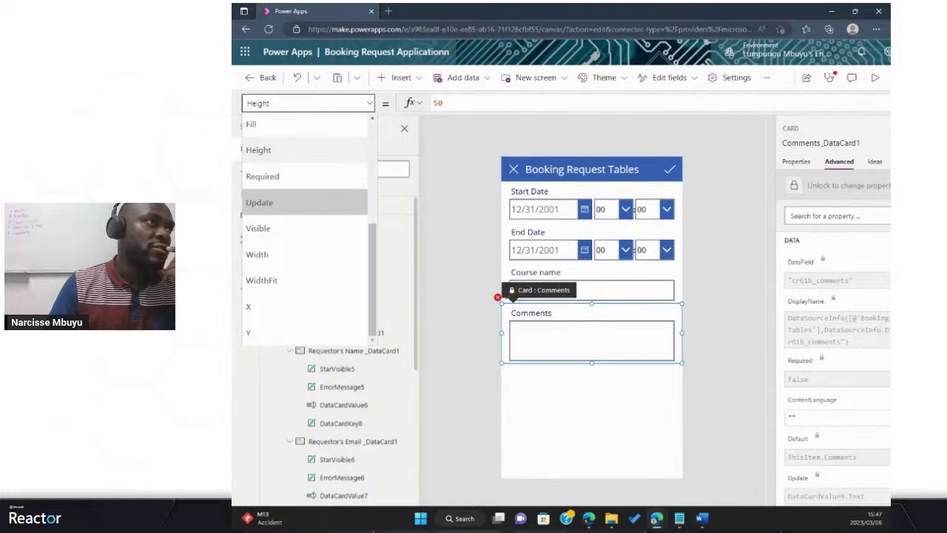
left_click(283, 228)
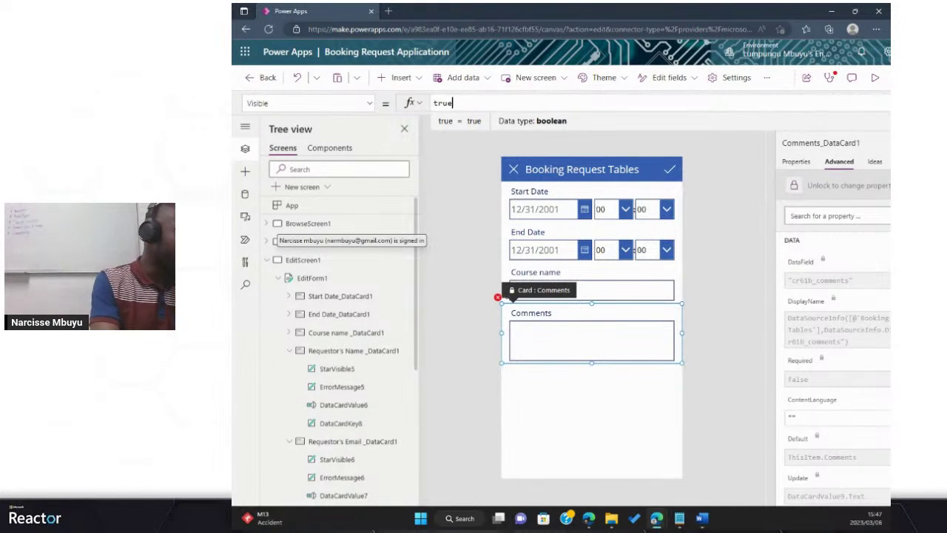
key("ctrl+a")
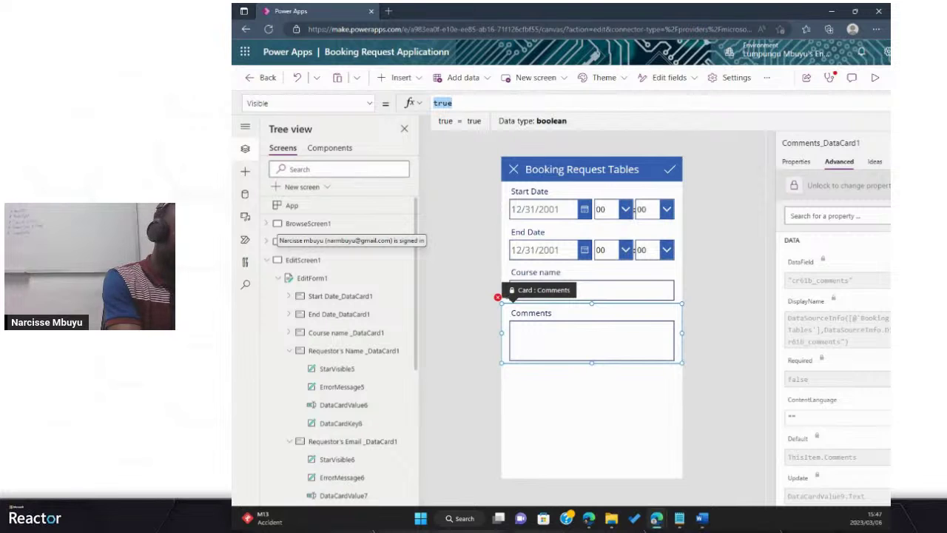
type("th")
key("BackSpace")
key("BackSpace")
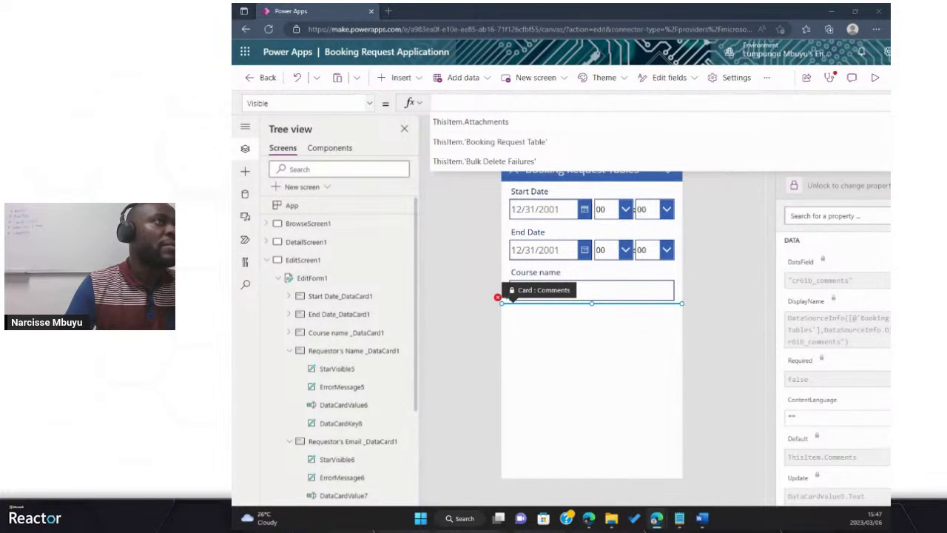
left_click(310, 103)
scroll(303, 185, "up", 2)
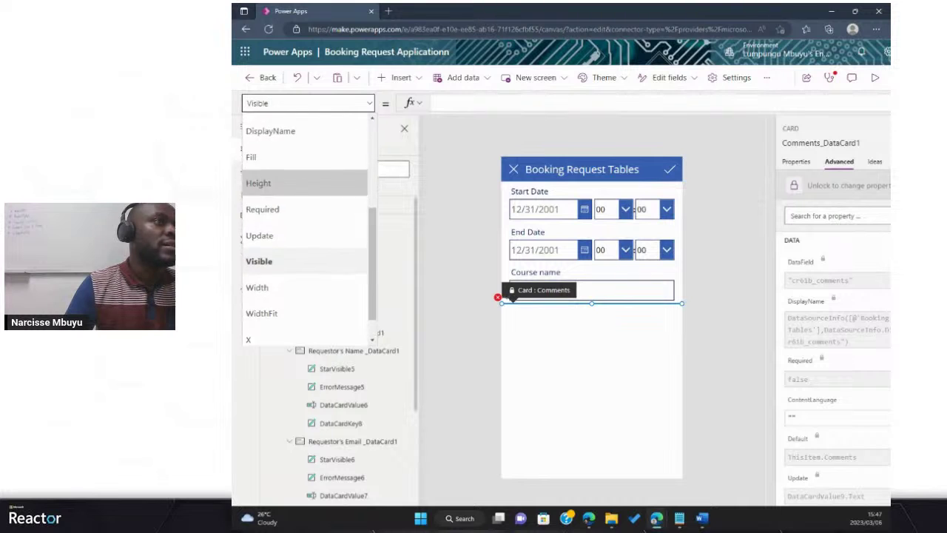
left_click(434, 103)
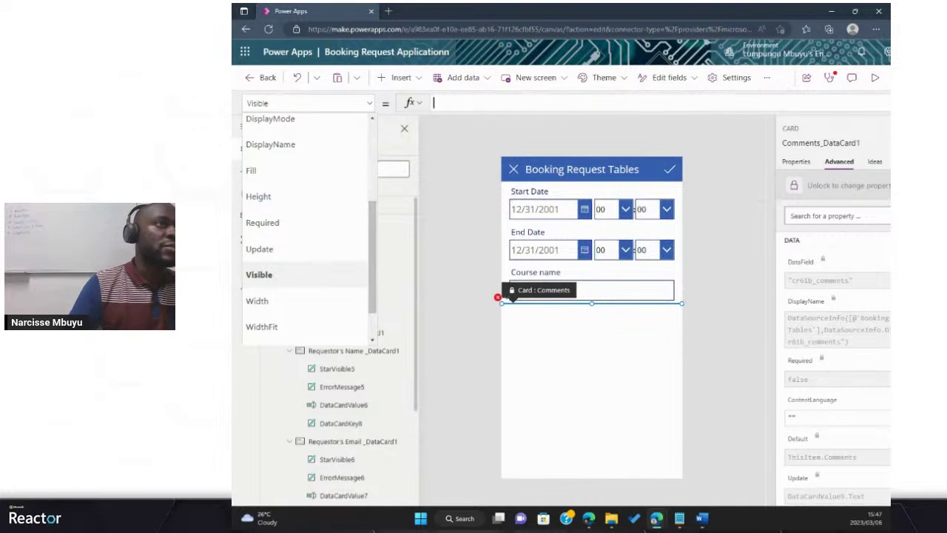
type("tru")
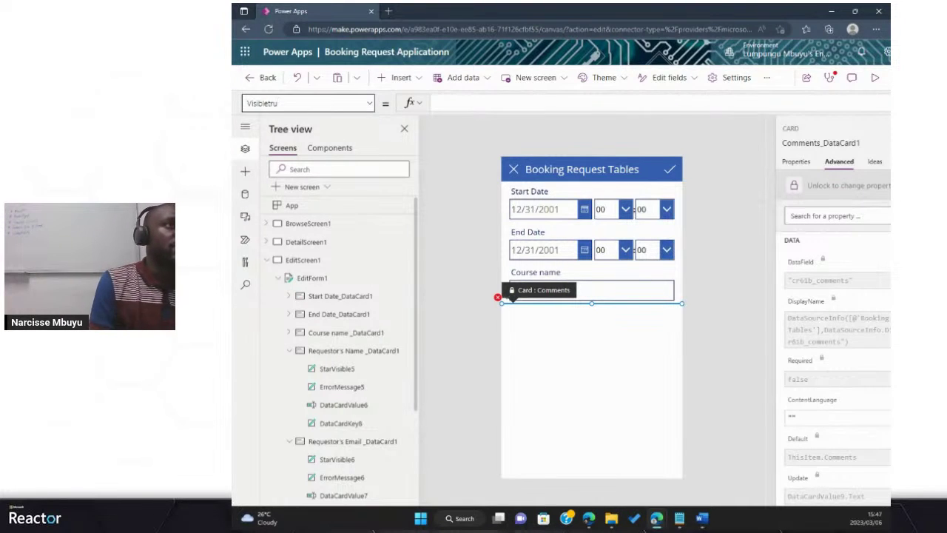
left_click(434, 103)
type("tr")
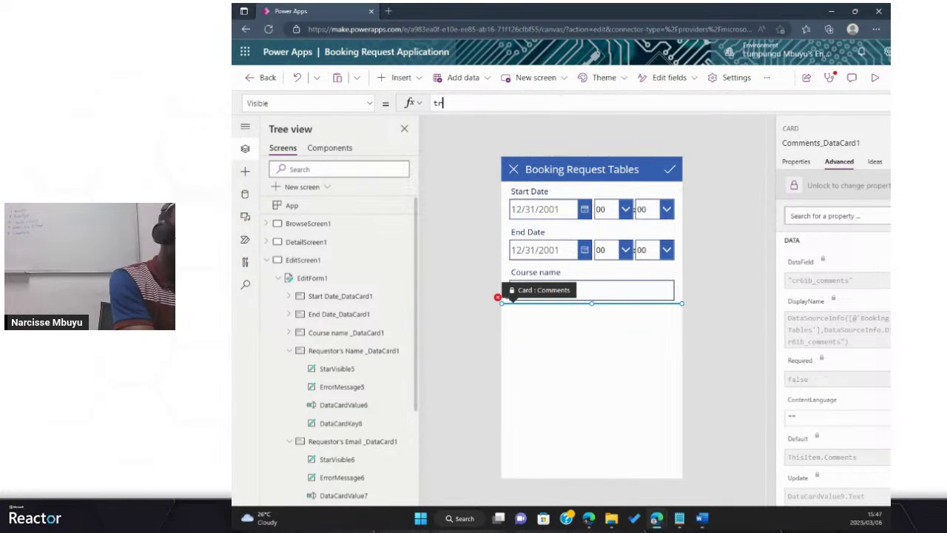
type("ue")
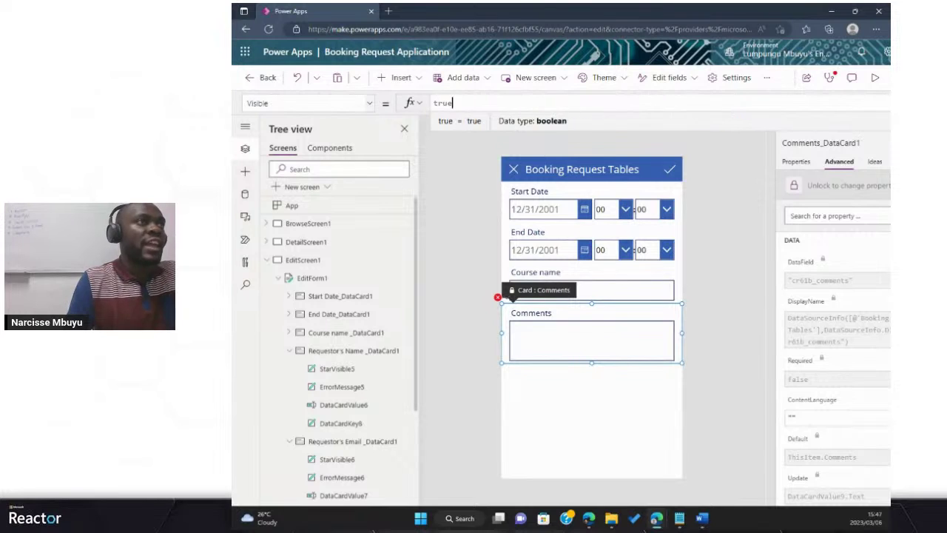
Step: Unlock the Comments card and set its DisplayMode property to DisplayMode.Disabled
left_click(307, 103)
scroll(304, 222, "up", 2)
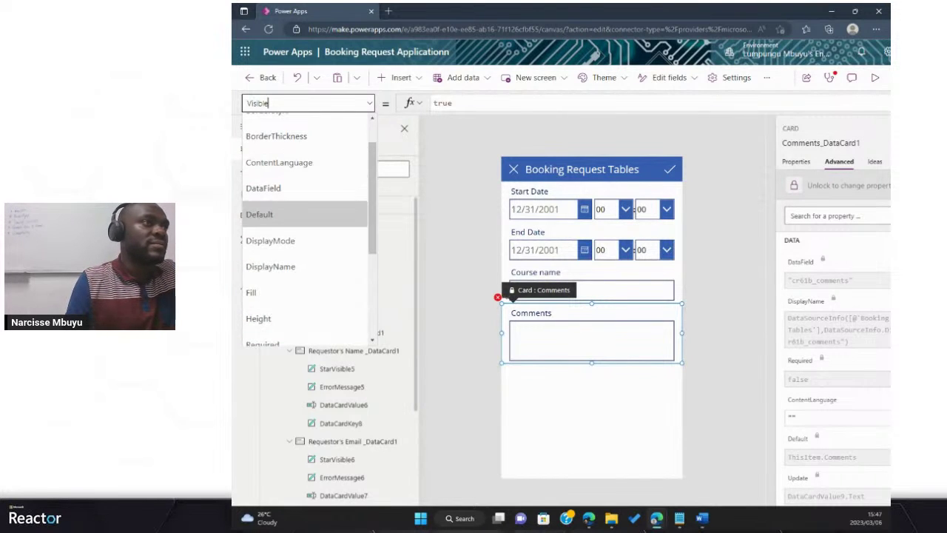
left_click(271, 240)
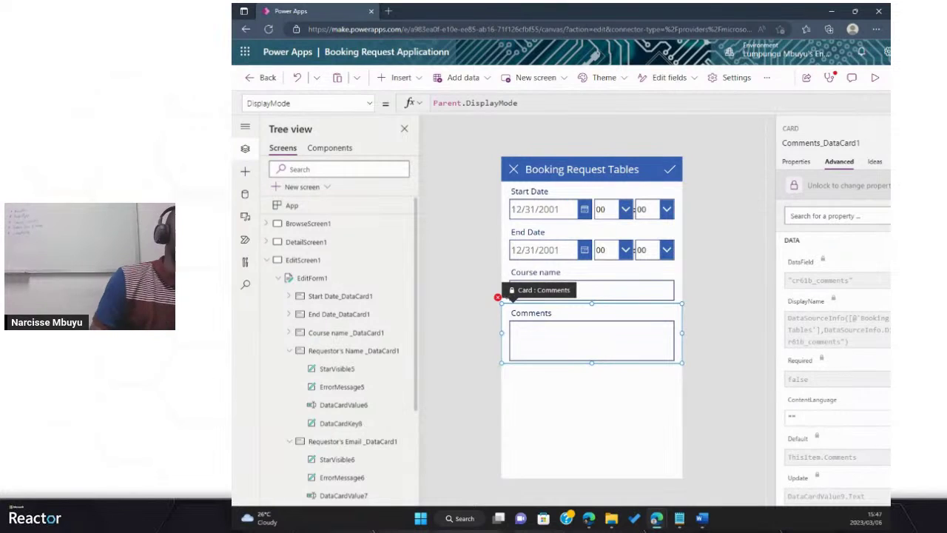
key("ctrl+minus")
key("ctrl+minus")
key("ctrl+minus")
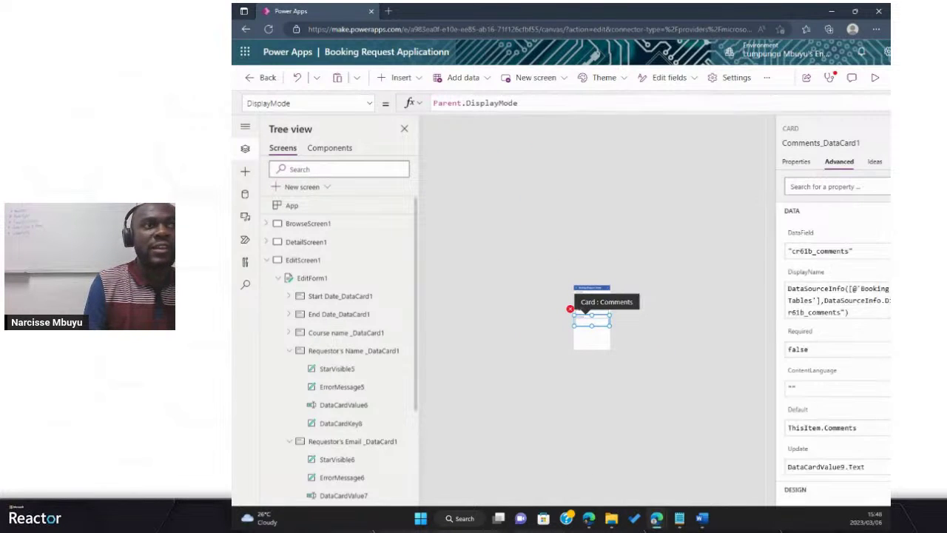
key("ctrl+0")
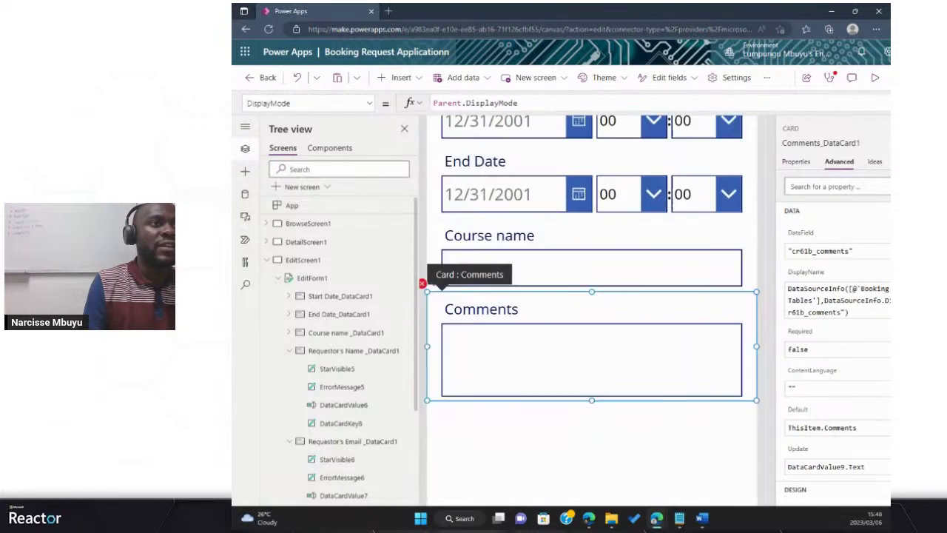
left_click(518, 103)
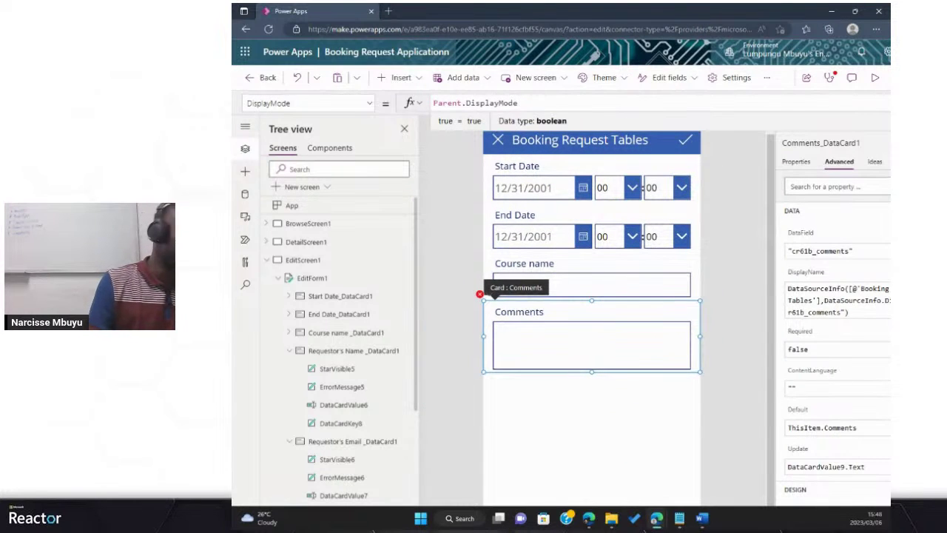
key("ctrl+a")
type("de.Dis")
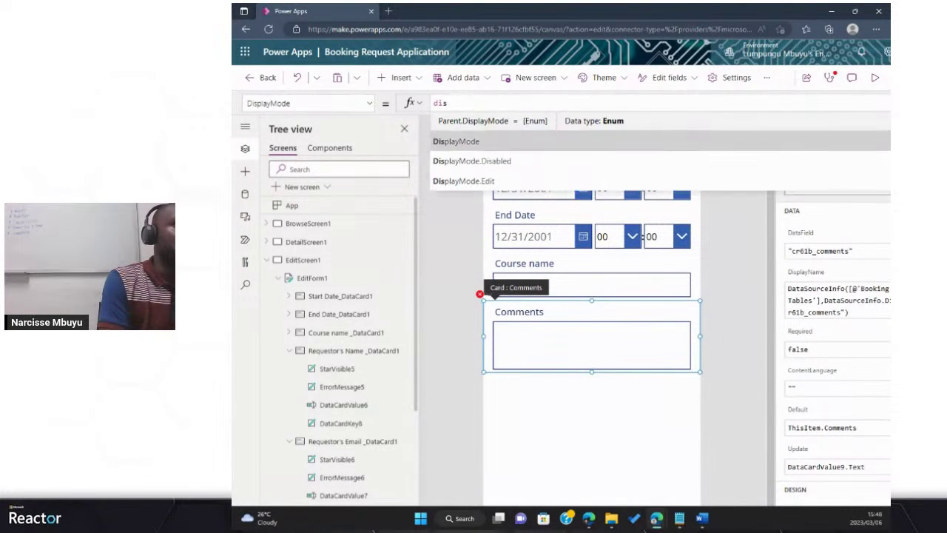
key("Down")
key("Tab")
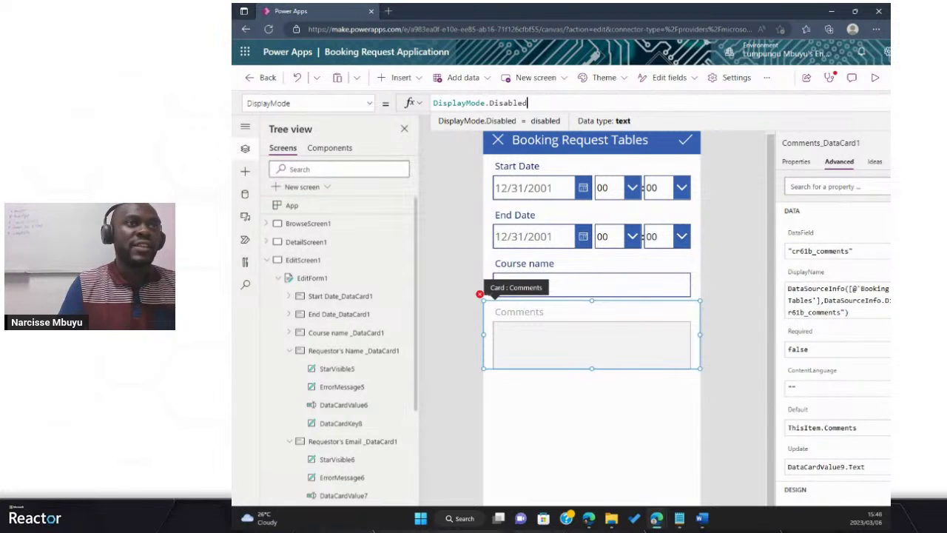
left_click(592, 429)
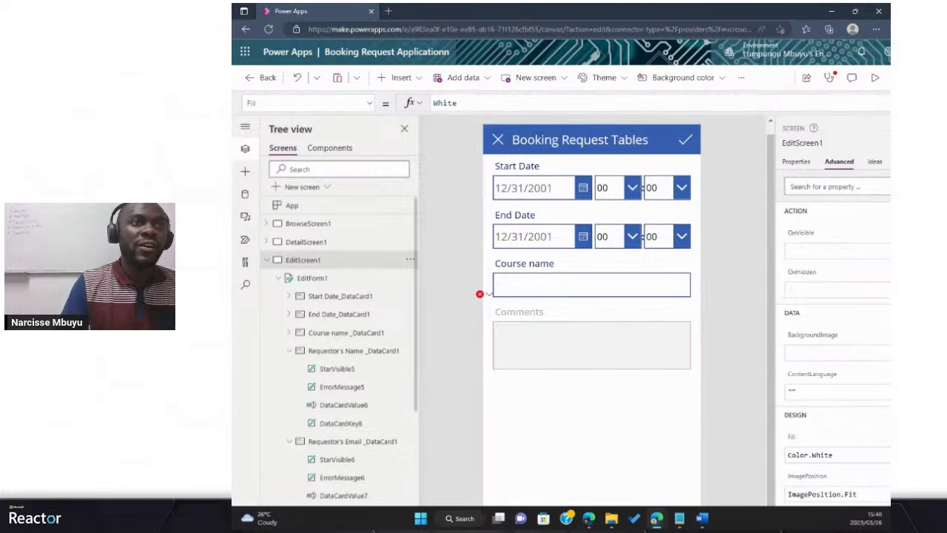
left_click(592, 344)
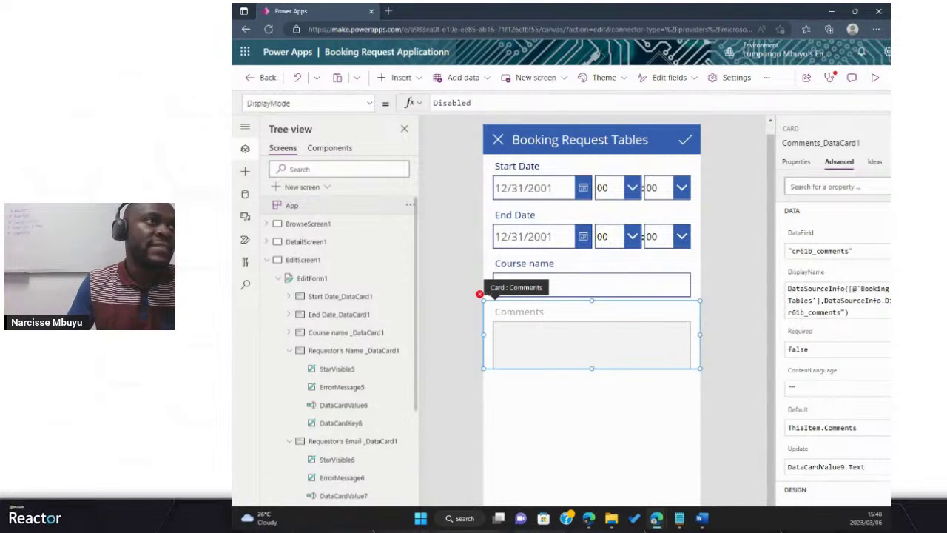
Step: Set the App object's OnStart property to Set(varUser, User())
left_click(318, 205)
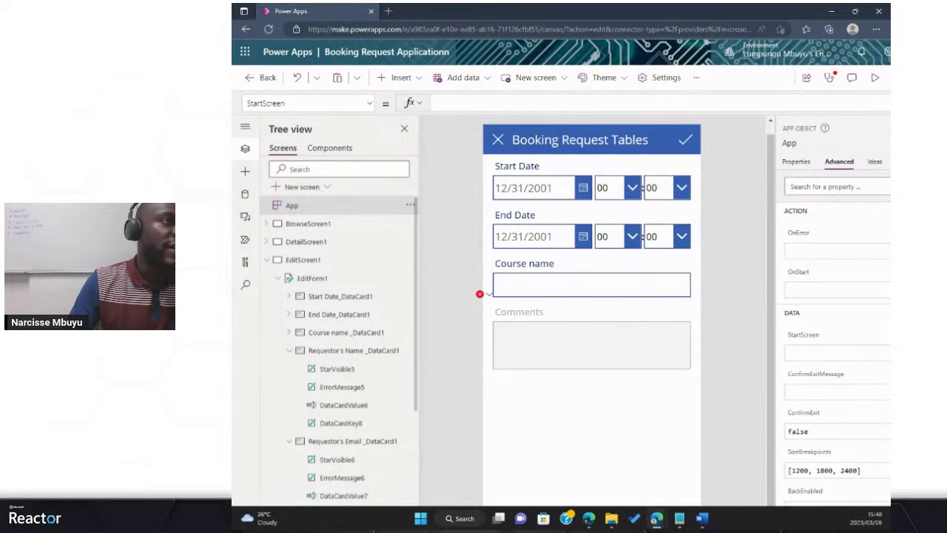
key("ctrl+plus")
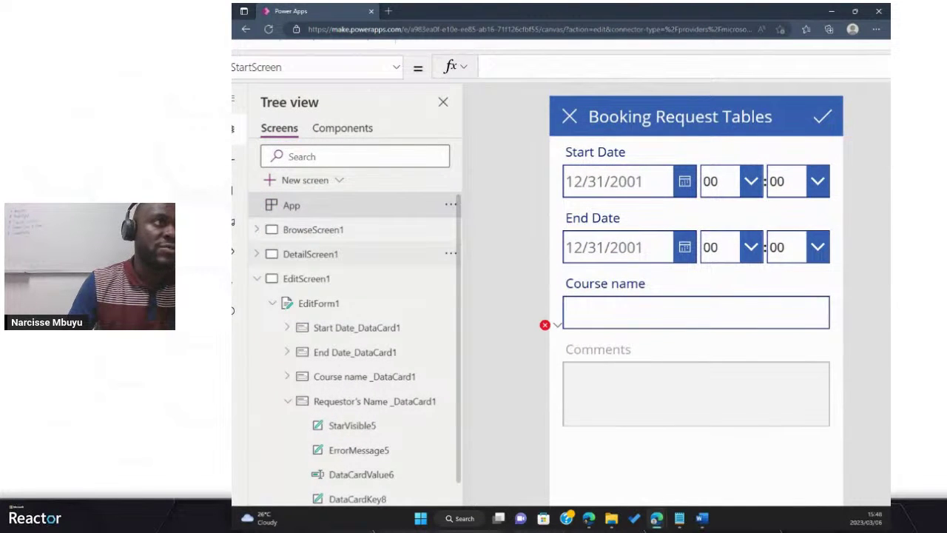
key("ctrl+minus")
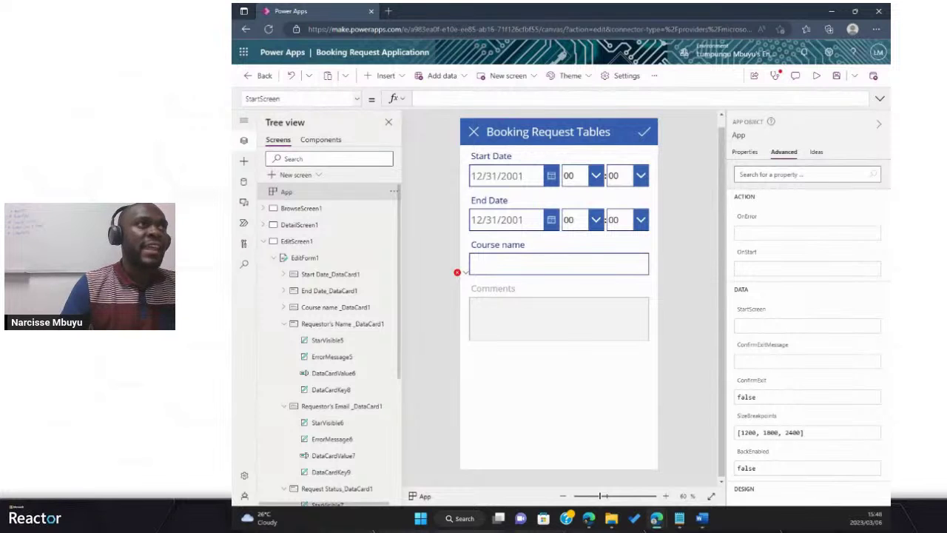
left_click(300, 99)
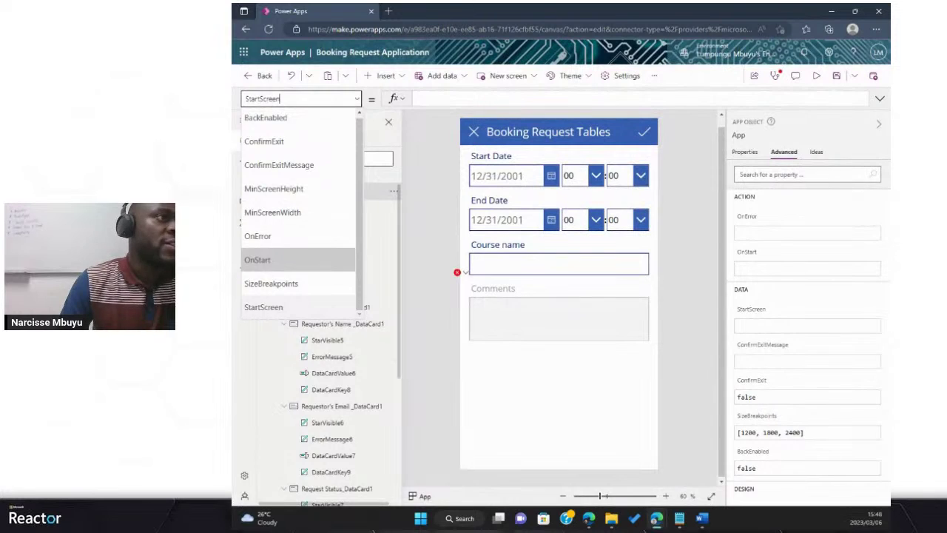
left_click(257, 259)
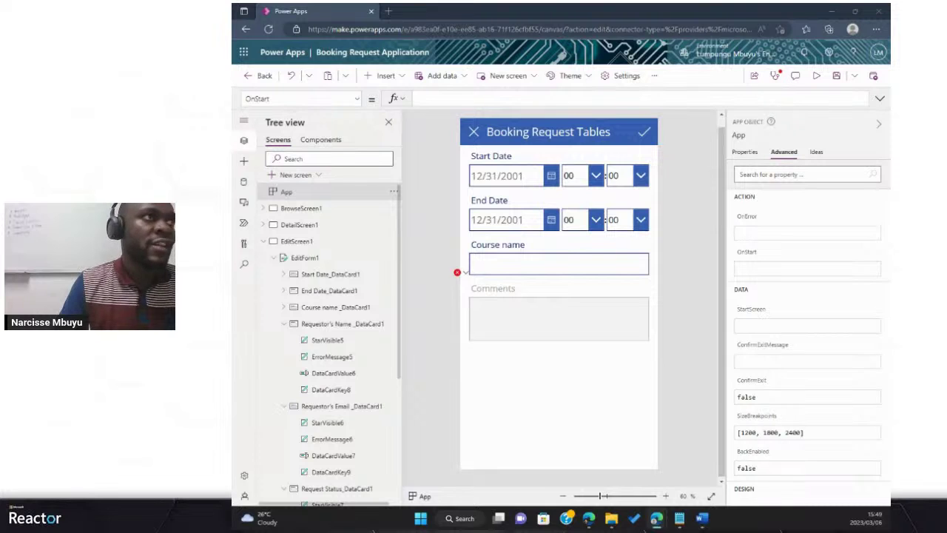
left_click(415, 99)
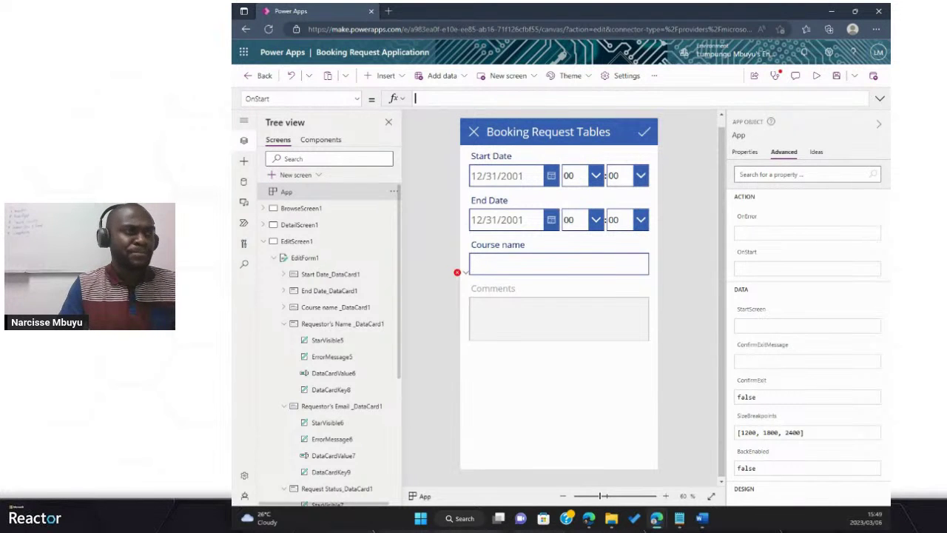
type("Set(varUser, User())")
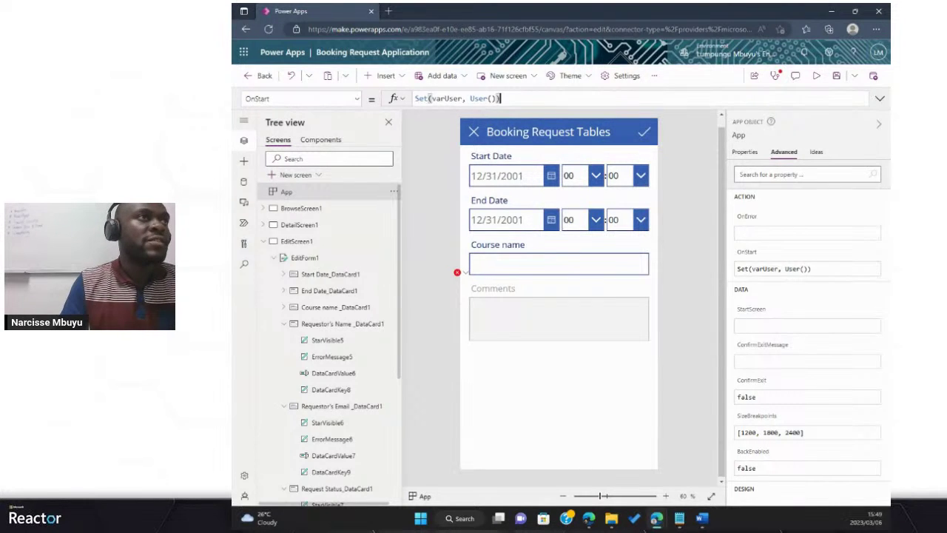
scroll(429, 98, "up", 5)
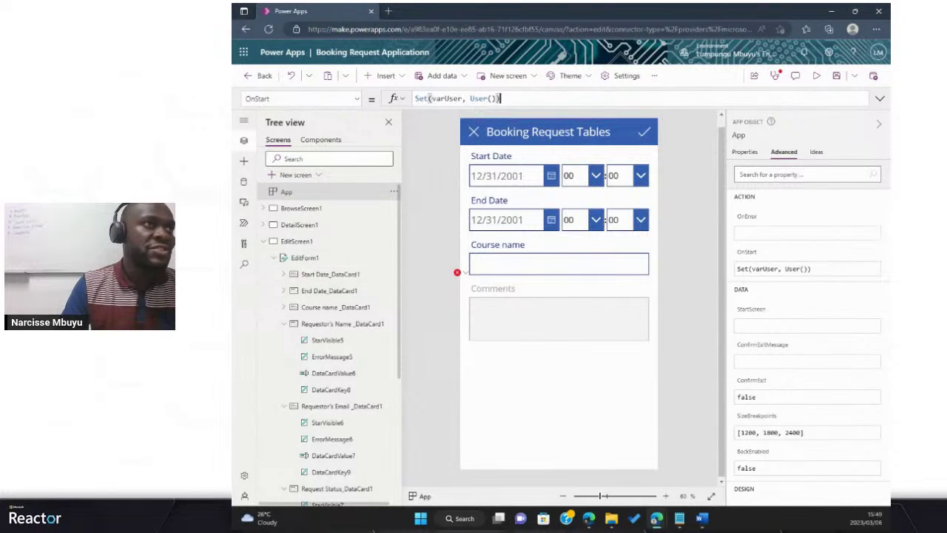
Step: Run the App checker from EditScreen1 and list its formula errors
left_click(297, 241)
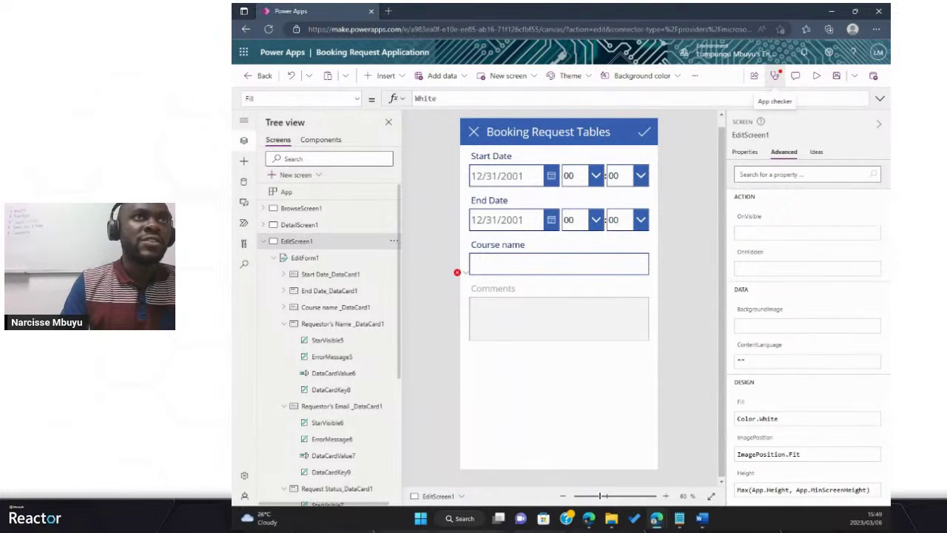
key("ctrl+plus")
key("ctrl+plus")
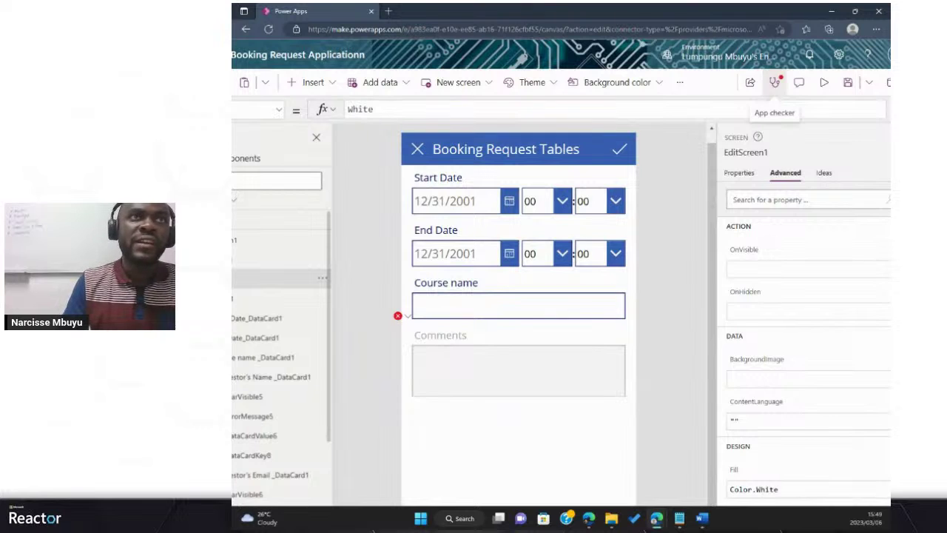
right_click(774, 79)
key("Escape")
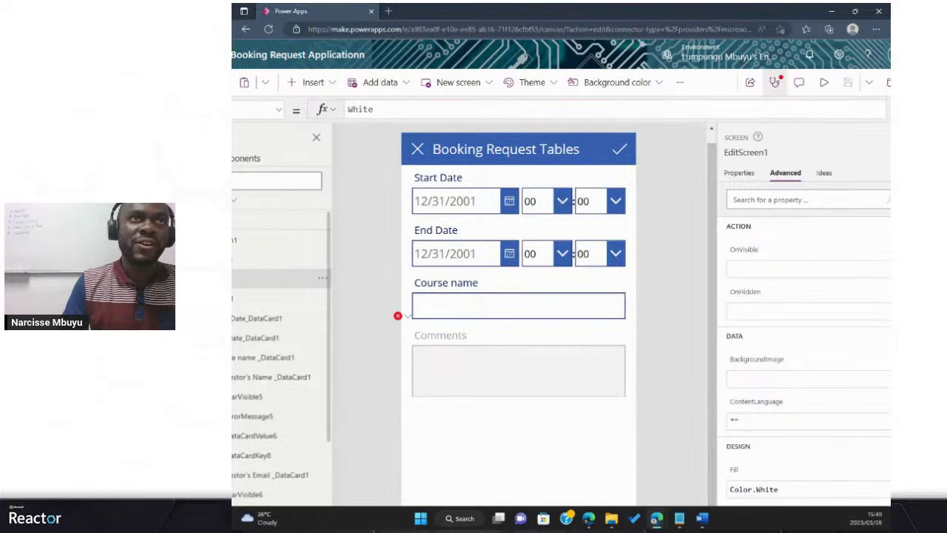
left_click(774, 82)
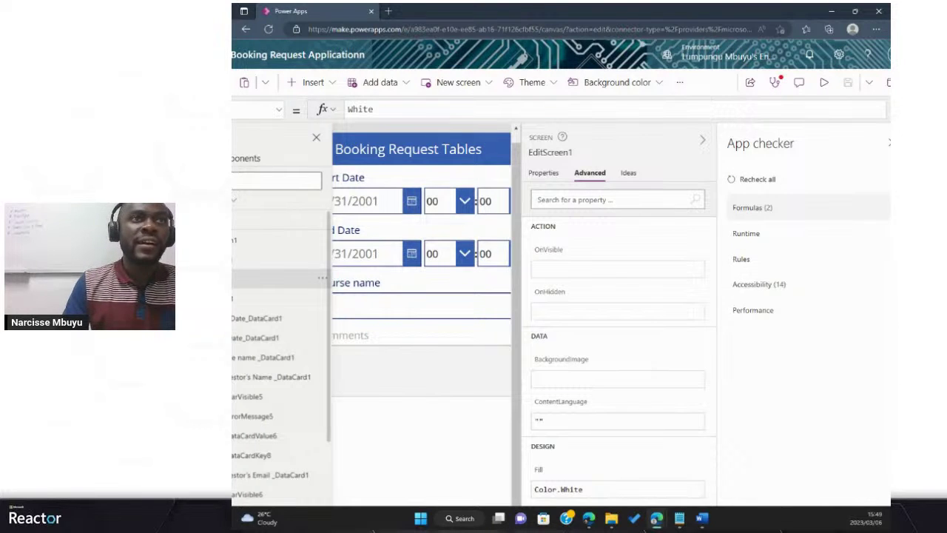
left_click(758, 208)
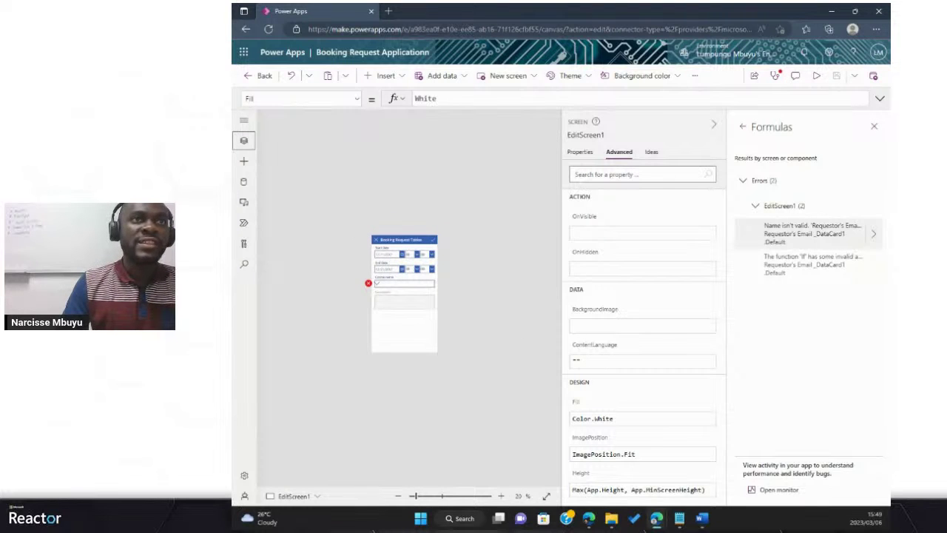
Step: Open the invalid-name error on the Requestor's Email card's Default formula and view its details
left_click(810, 234)
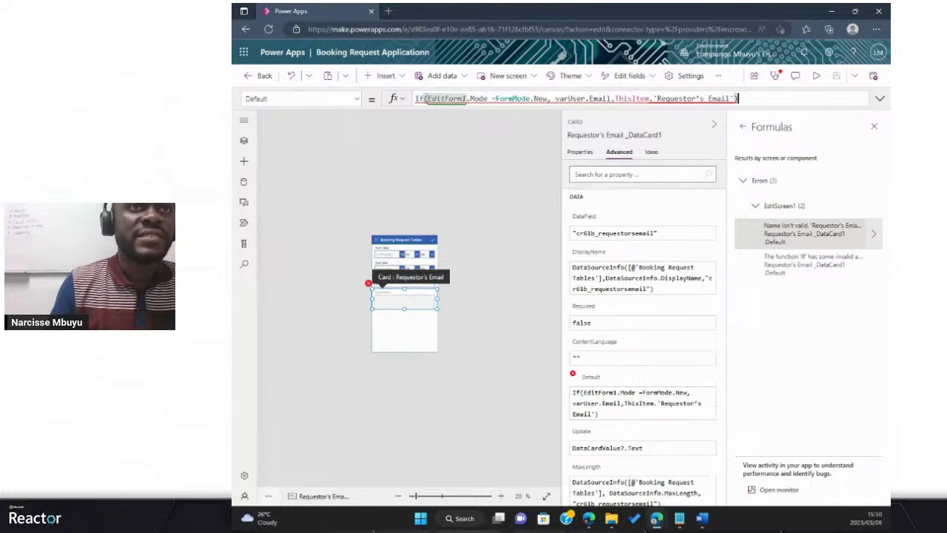
key("BackSpace")
key("BackSpace")
key("BackSpace")
key("BackSpace")
key("BackSpace")
key("BackSpace")
key("BackSpace")
key("BackSpace")
key("BackSpace")
left_click(810, 233)
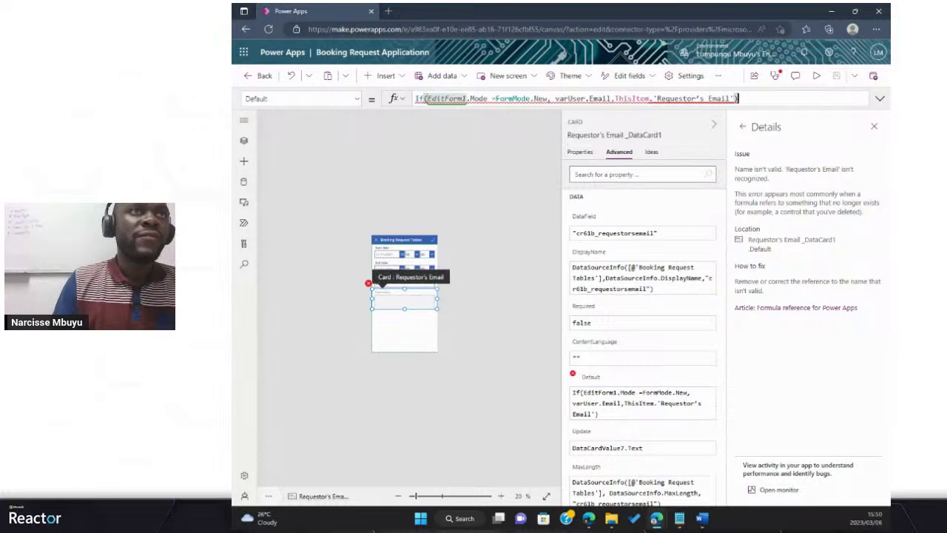
Step: In the Requestor's Email card's Default formula, replace the field after ThisItem with the suggested 'Requestor's Email ' field, including its trailing space
left_click(730, 98)
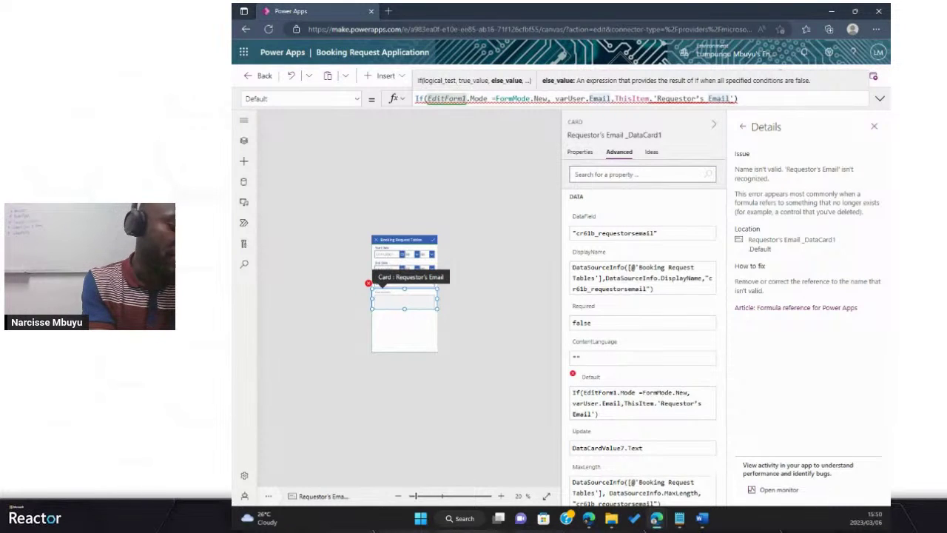
left_click(735, 98)
key("Left")
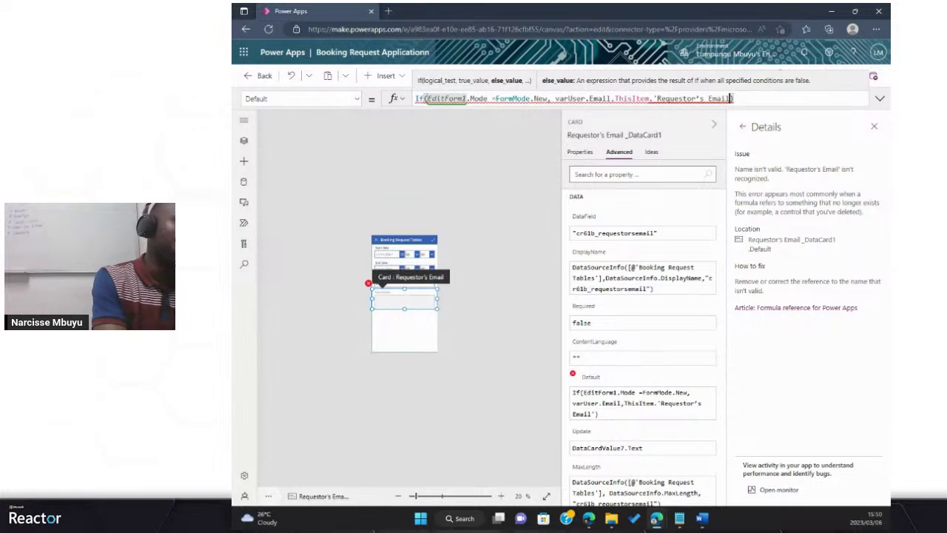
key("BackSpace")
key("BackSpace")
key("BackSpace")
key("BackSpace")
key("BackSpace")
key("BackSpace")
key("BackSpace")
key("BackSpace")
key("BackSpace")
key("BackSpace")
key("BackSpace")
key("BackSpace")
key("BackSpace")
key("BackSpace")
key("BackSpace")
key("BackSpace")
key("BackSpace")
key("BackSpace")
key("BackSpace")
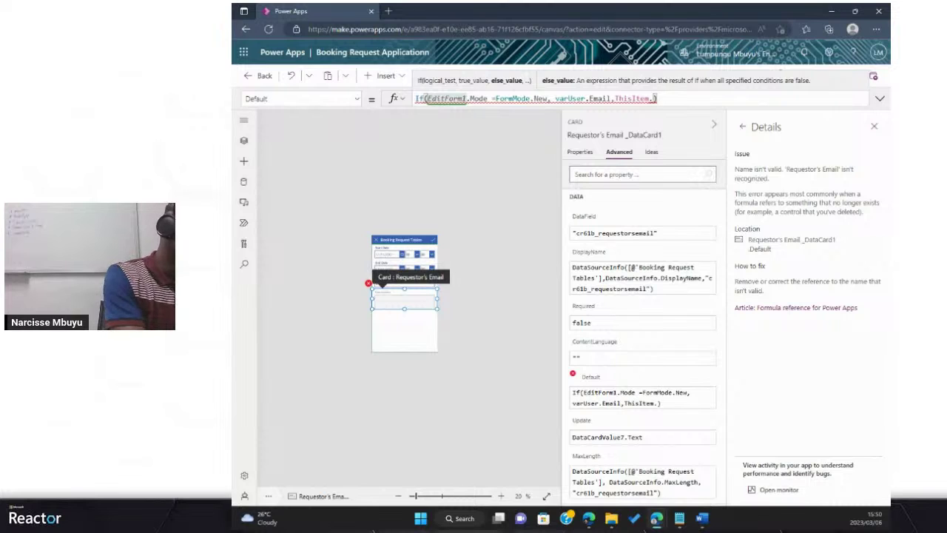
type("re")
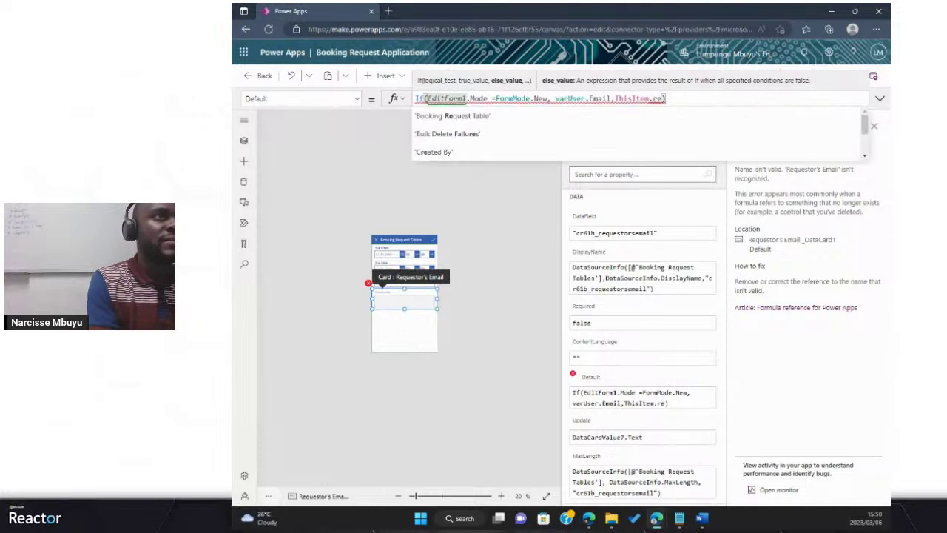
type("que")
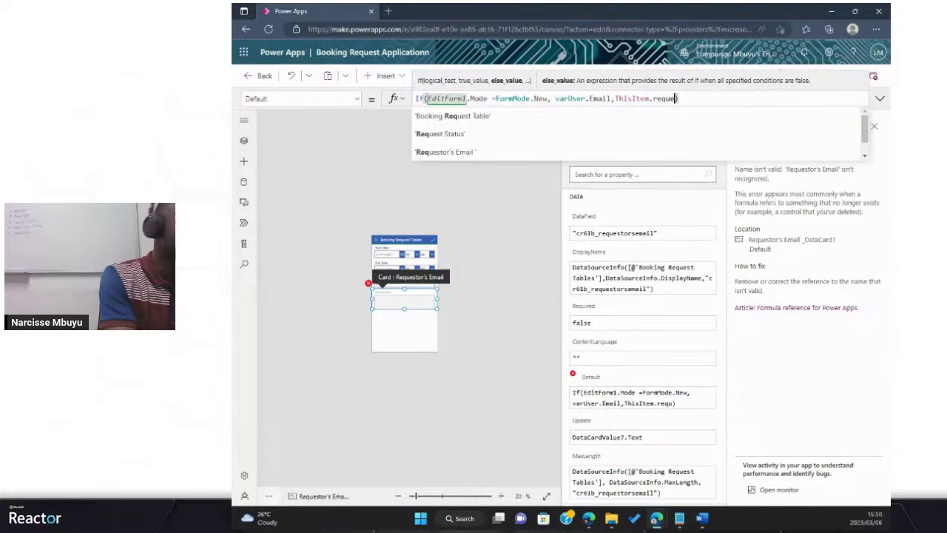
key("Down")
key("Down")
key("Down")
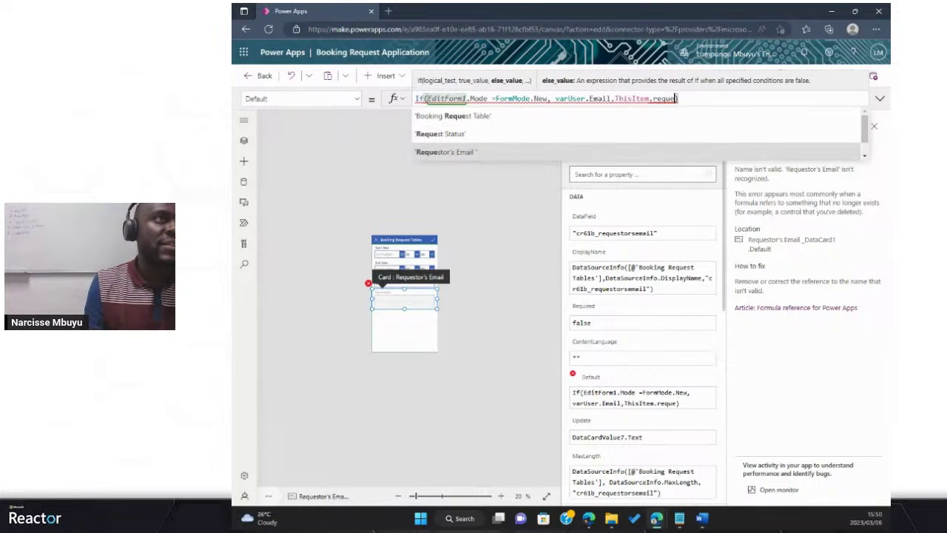
key("Tab")
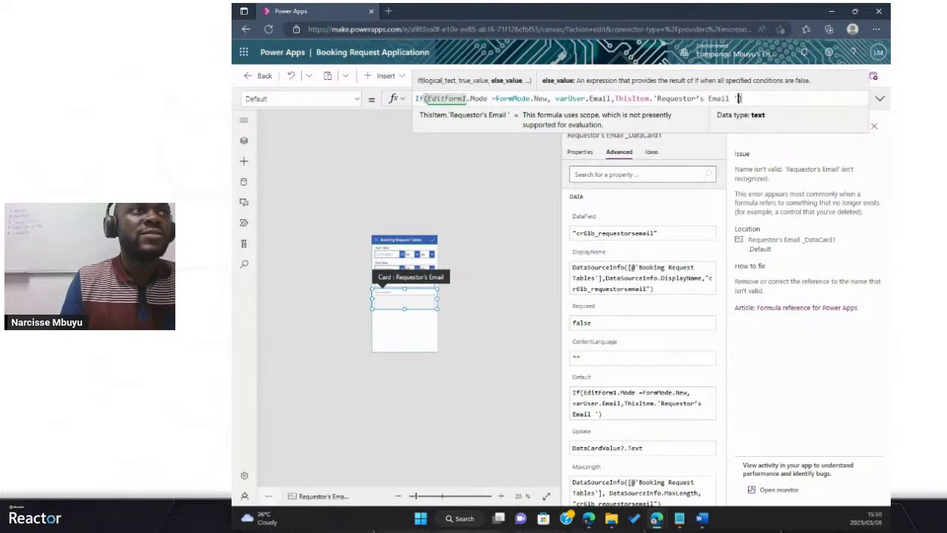
left_click(404, 326)
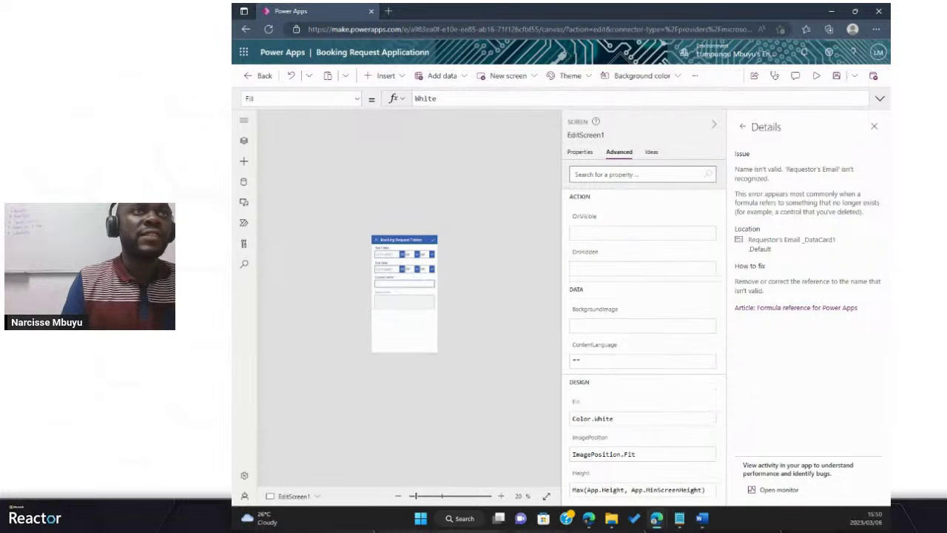
Step: Close the error details and reopen the App checker to look for remaining formula errors
left_click(874, 125)
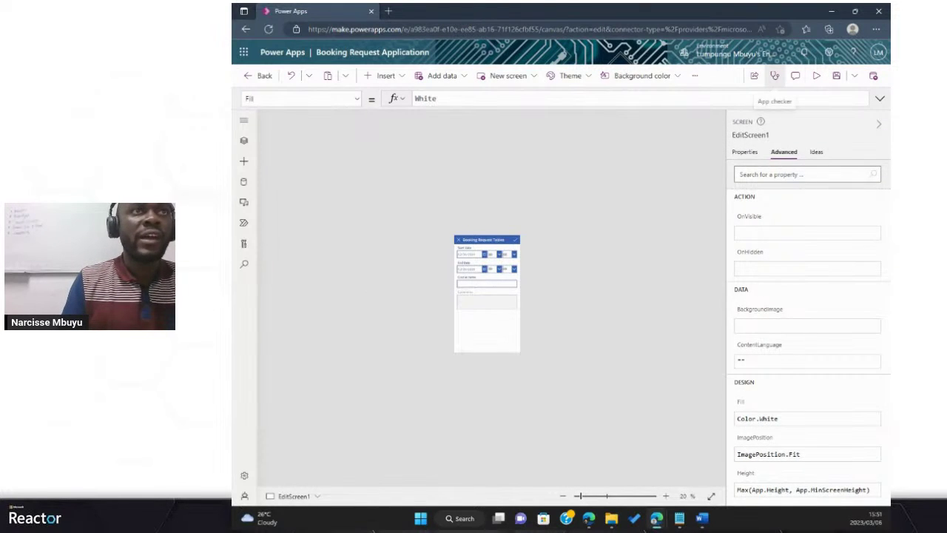
left_click(774, 76)
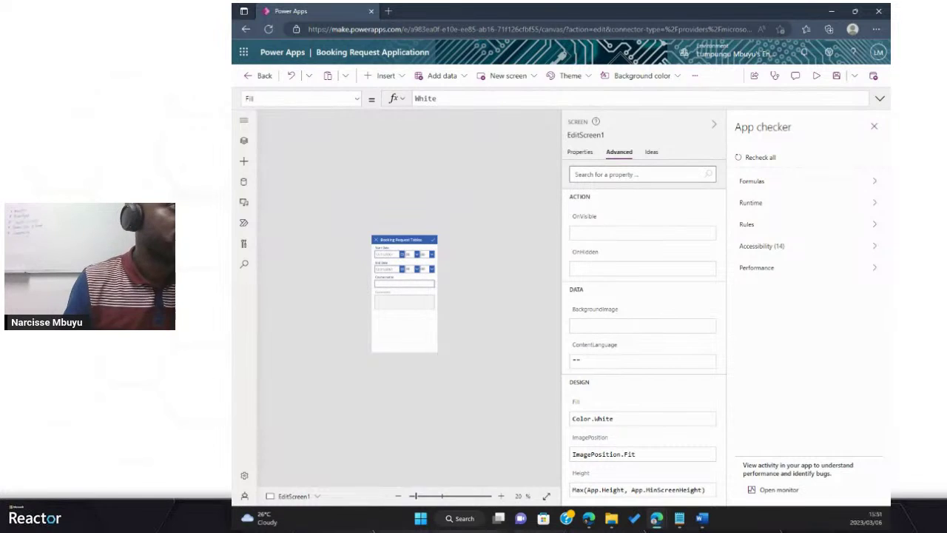
key("ctrl+plus")
key("ctrl+plus")
key("ctrl+plus")
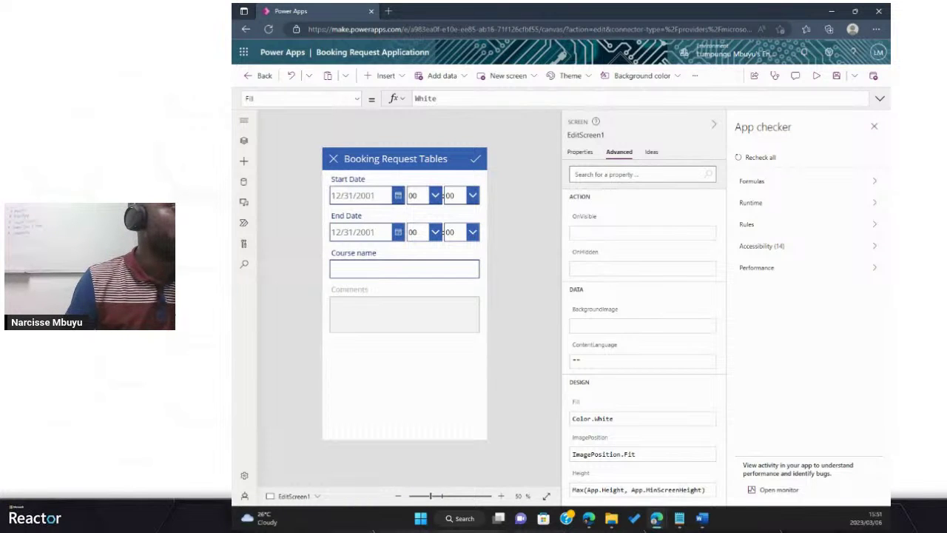
Step: Review the Default formula of the Requestor's Name card in EditForm1, then reselect EditScreen1
left_click(244, 140)
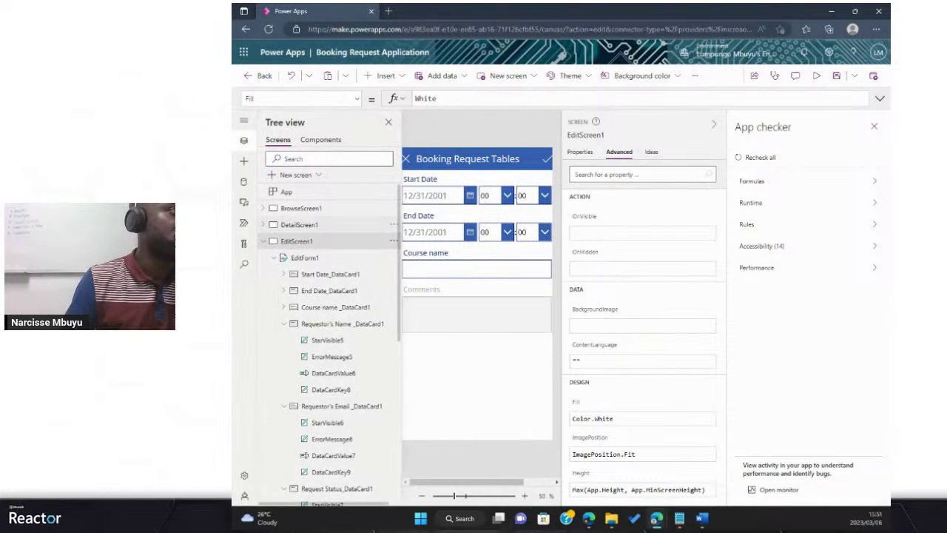
scroll(333, 421, "down", 1)
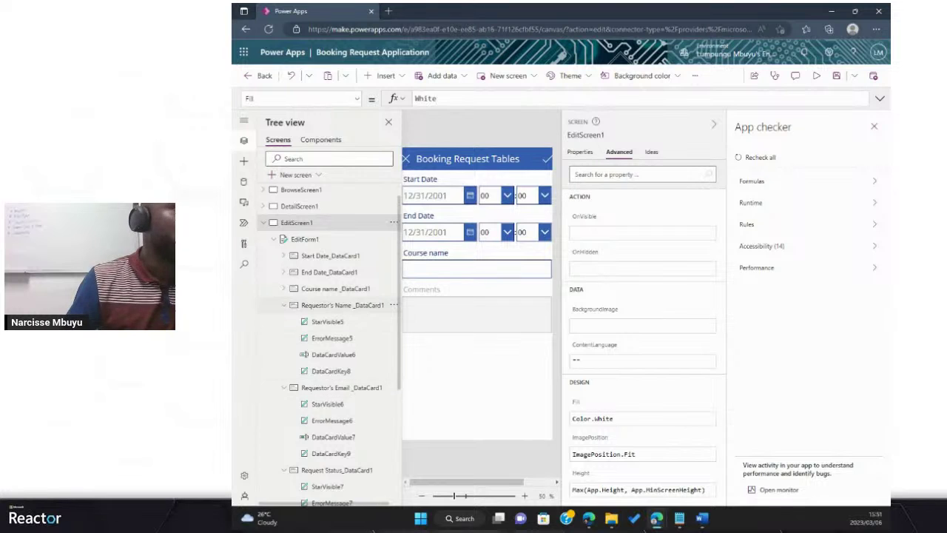
left_click(337, 304)
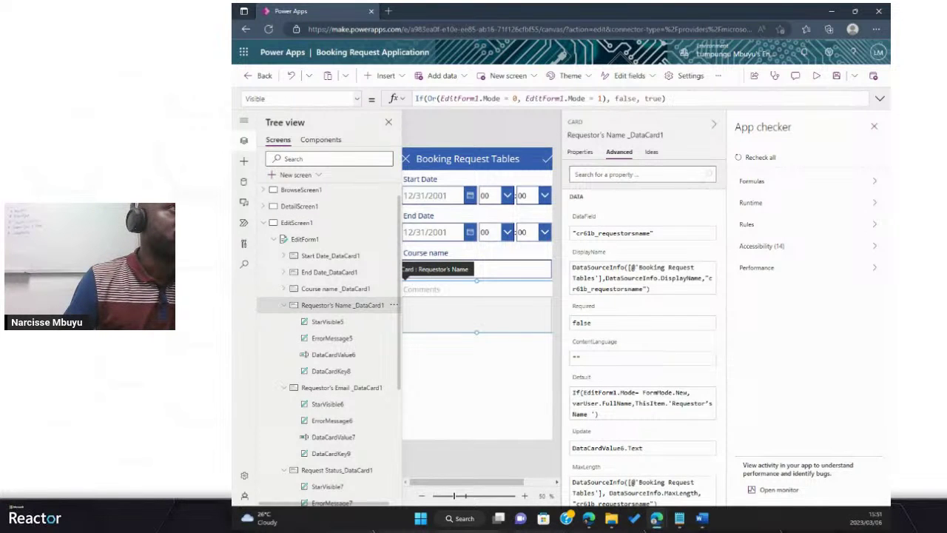
left_click(300, 98)
scroll(299, 215, "up", 3)
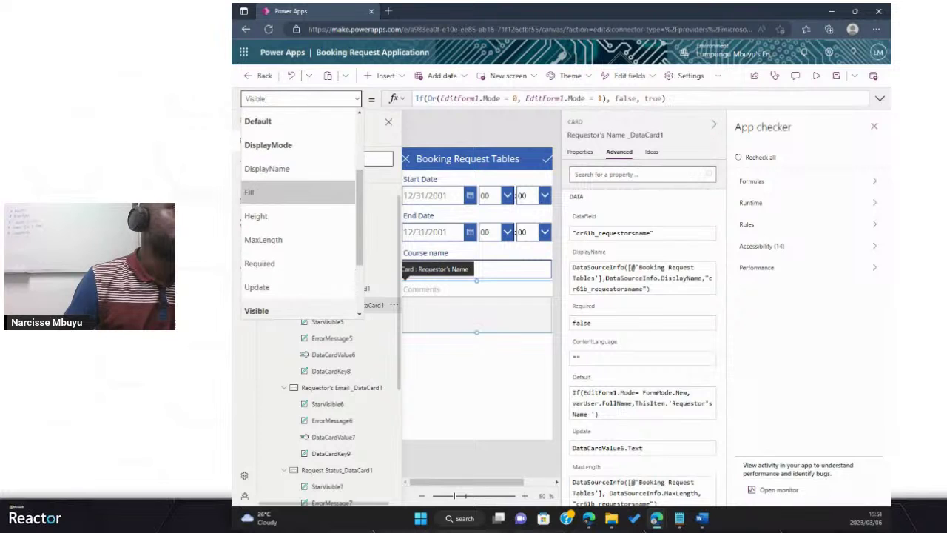
type("Default")
key("Return")
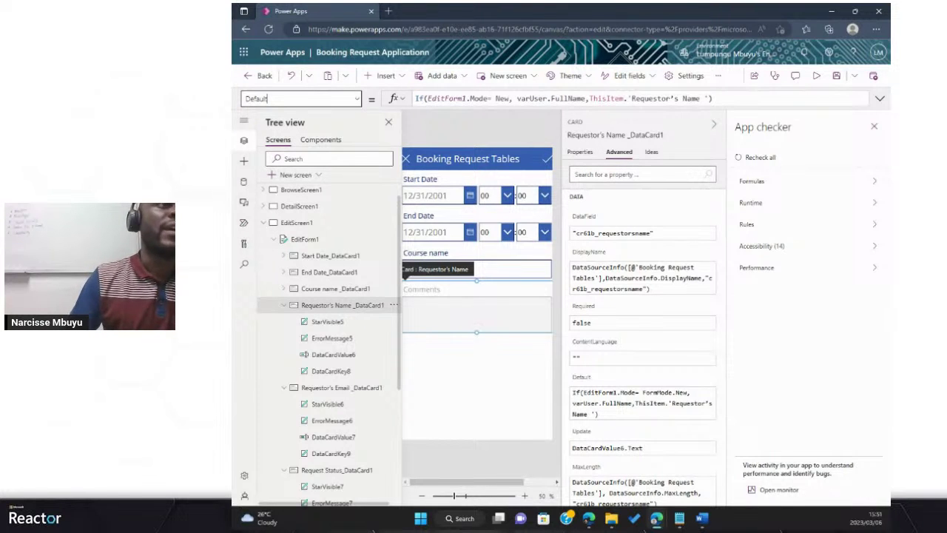
left_click(296, 222)
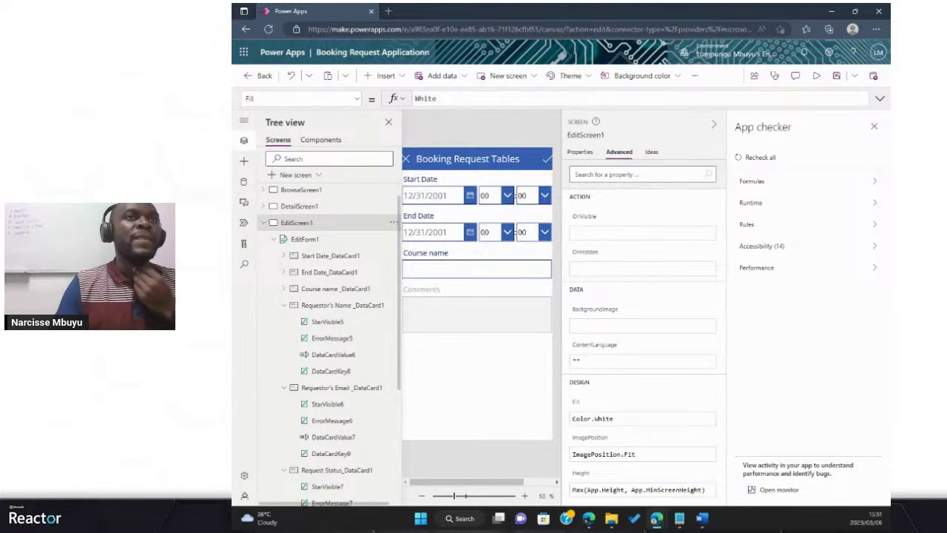
Step: Close the App checker, collapse EditScreen1 and select DetailForm1 on DetailScreen1
left_click(874, 126)
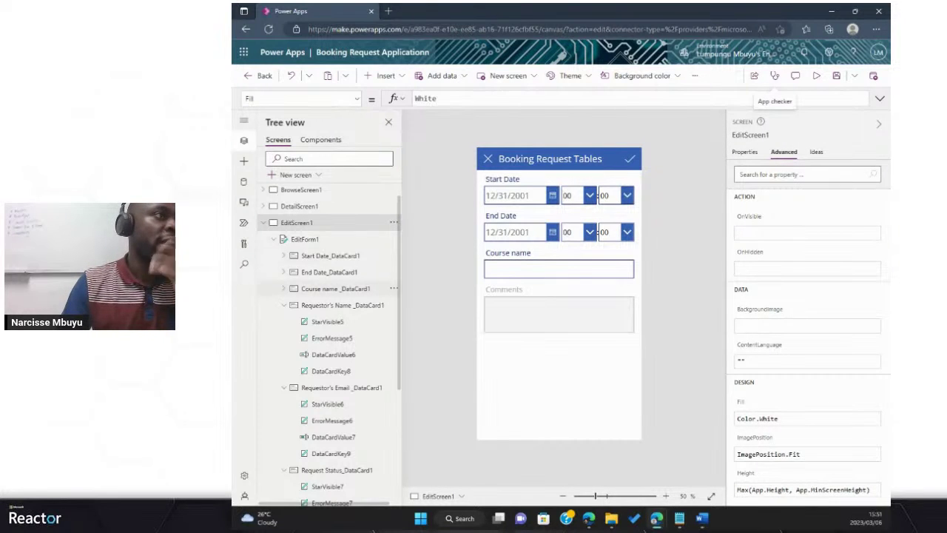
left_click(263, 222)
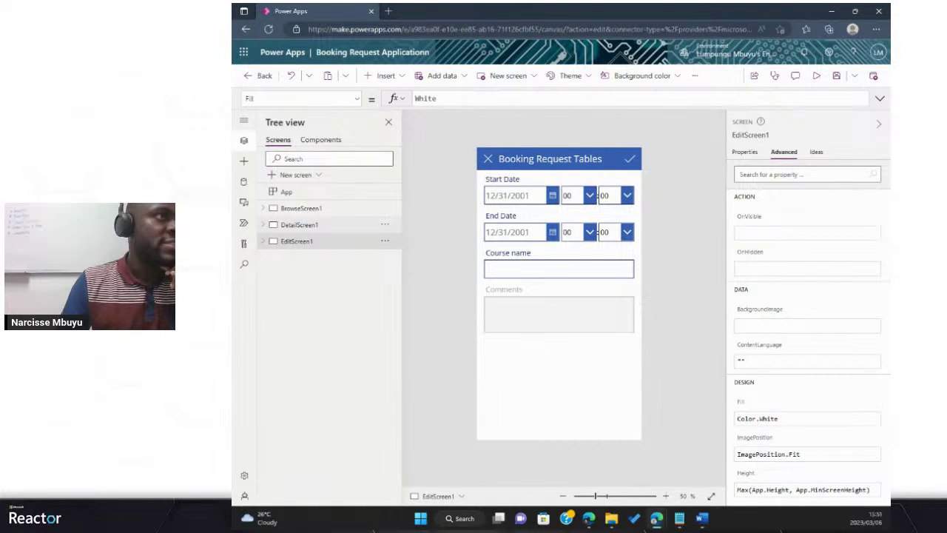
left_click(299, 224)
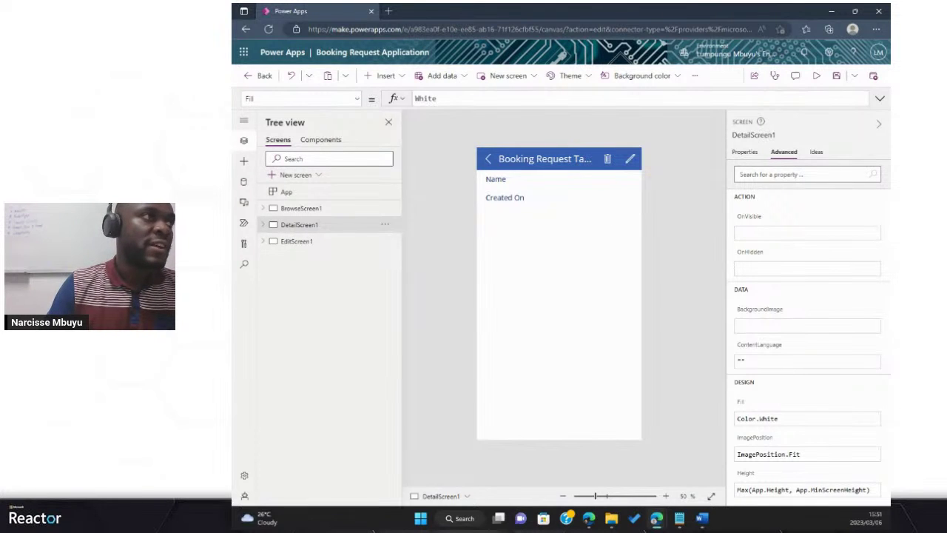
left_click(264, 224)
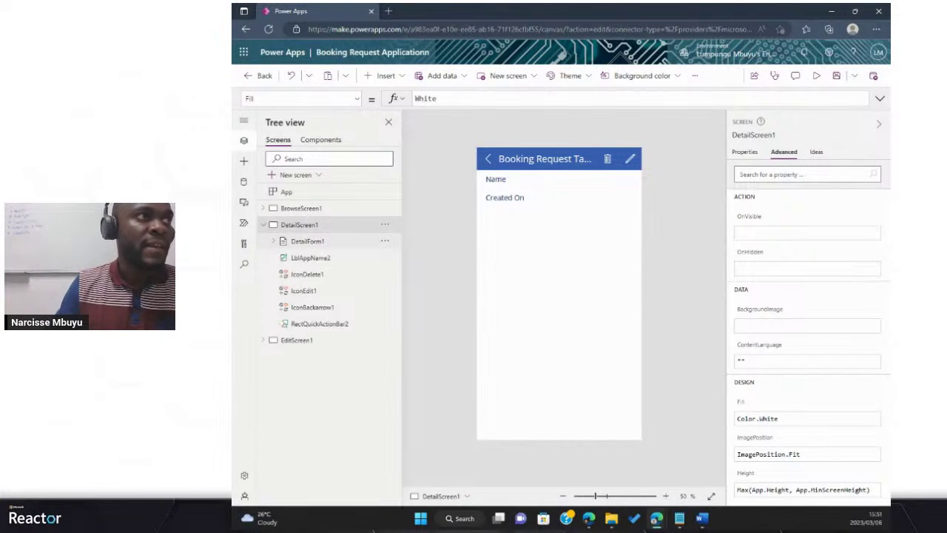
scroll(291, 242, "up", 5)
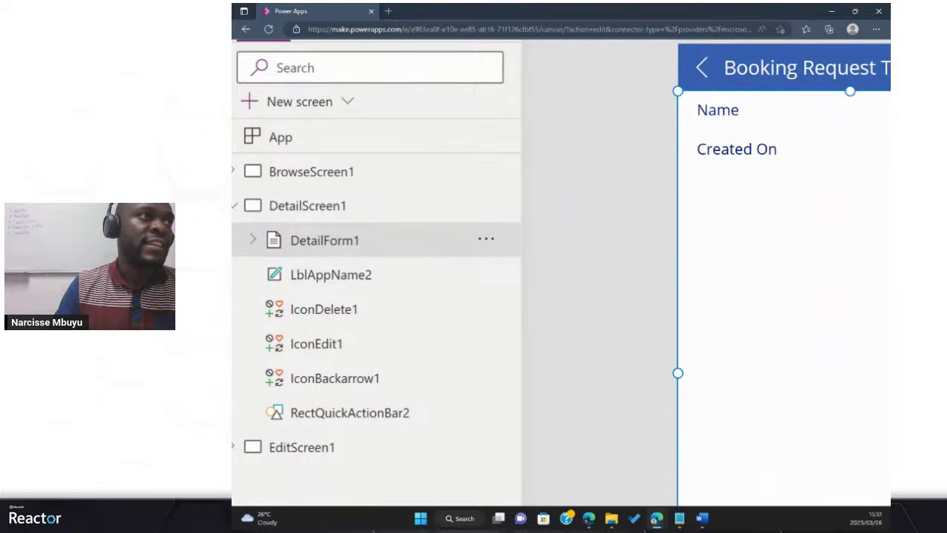
scroll(325, 238, "down", 3)
scroll(326, 239, "down", 2)
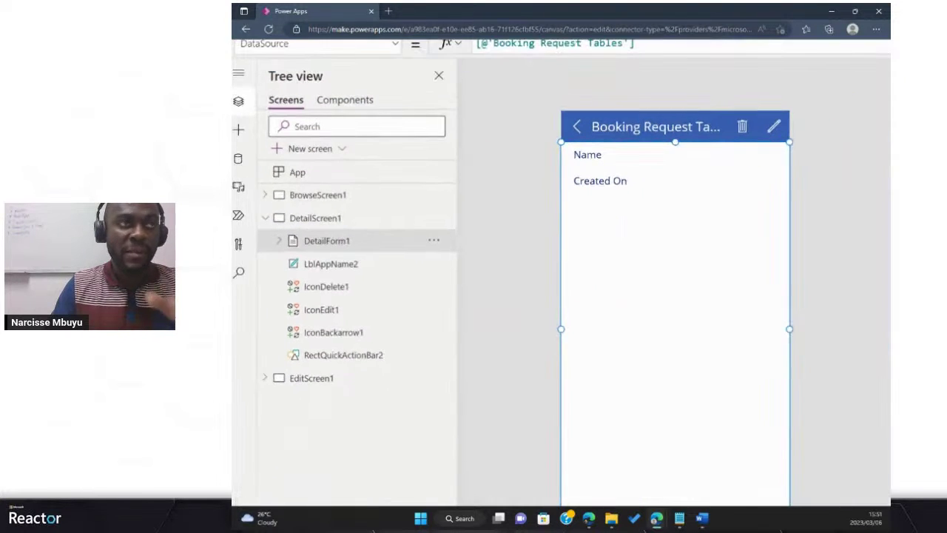
scroll(325, 238, "down", 1)
scroll(326, 239, "right", 2)
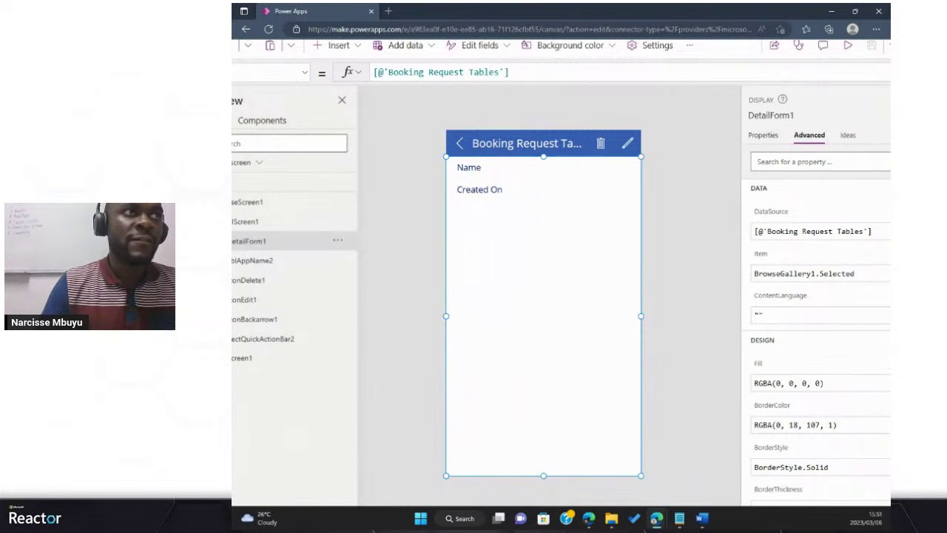
Step: Remove the Name and Created On fields from DetailForm1
left_click(763, 135)
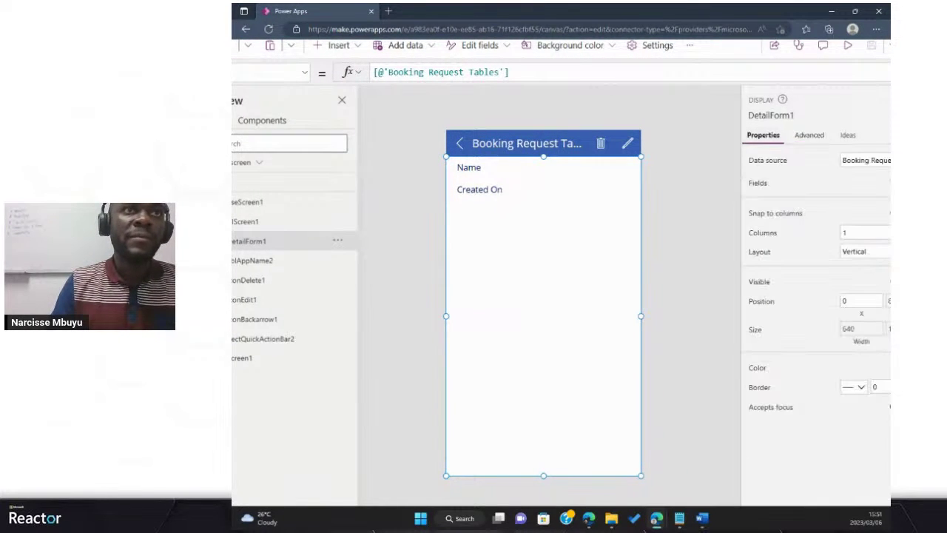
scroll(561, 273, "right", 1)
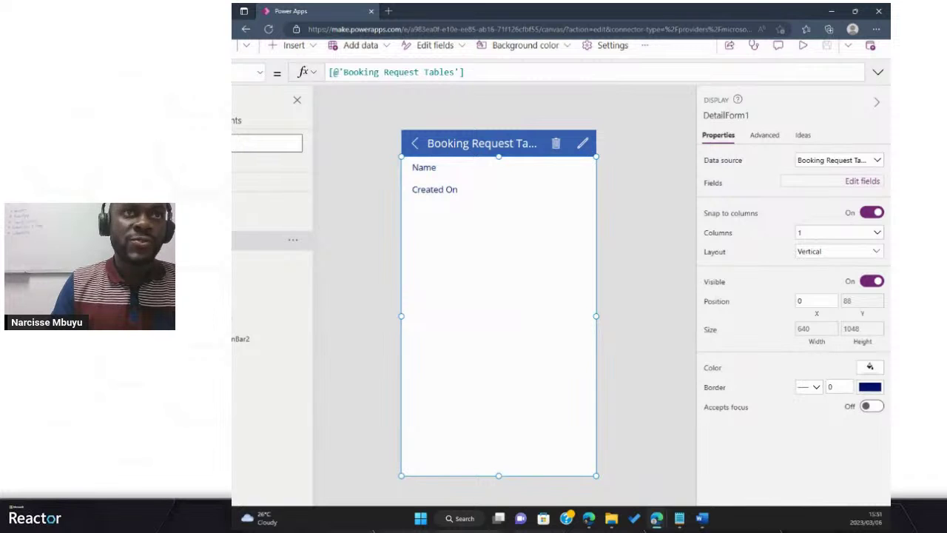
left_click(863, 180)
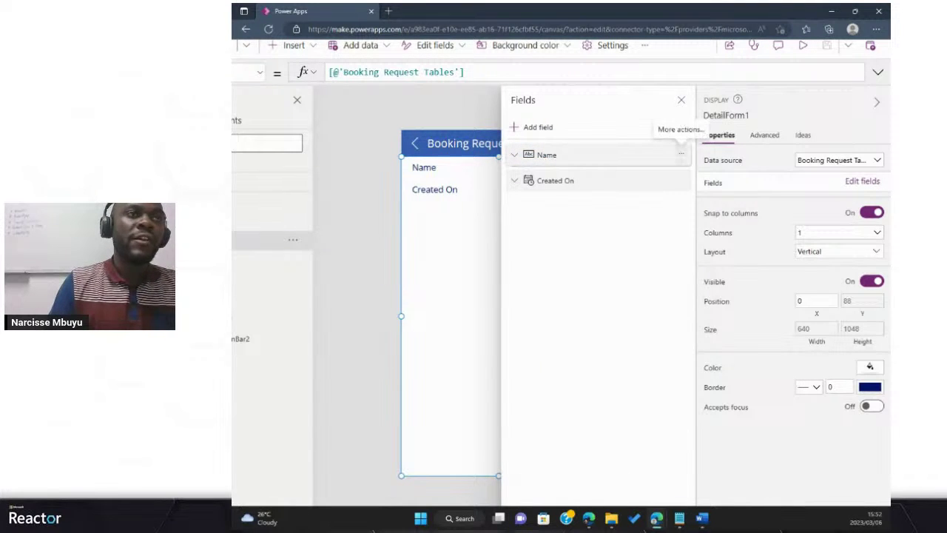
left_click(681, 153)
left_click(707, 219)
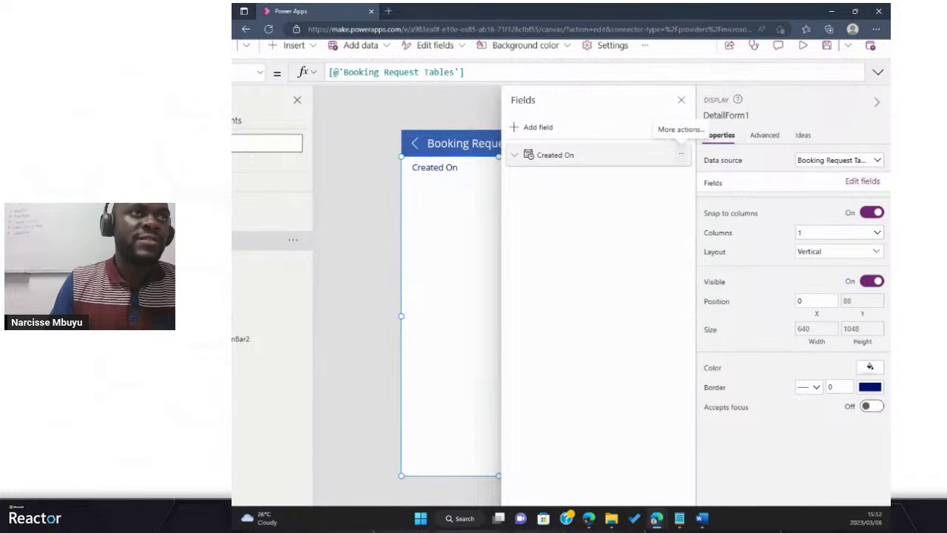
left_click(680, 153)
left_click(707, 197)
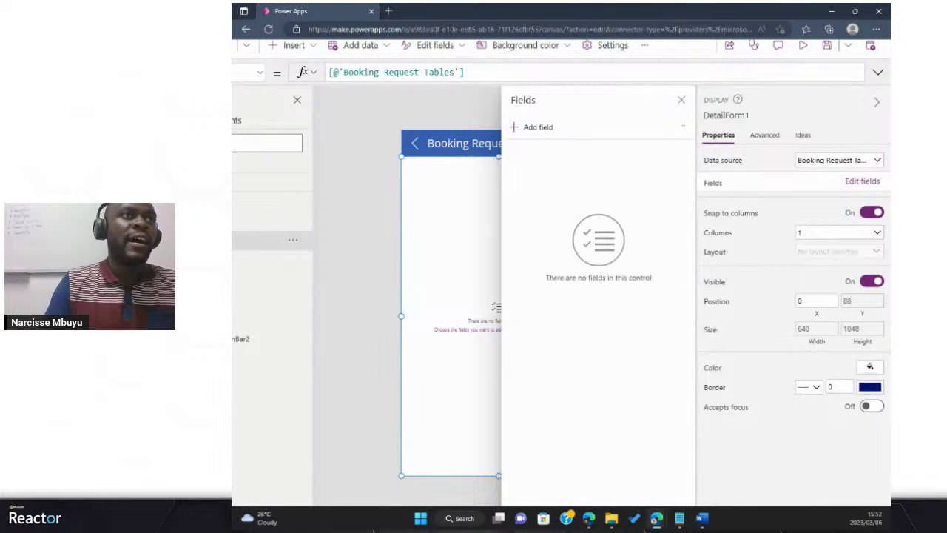
Step: Start adding fields to DetailForm1 and choose Start Date, End Date and Course name
left_click(538, 128)
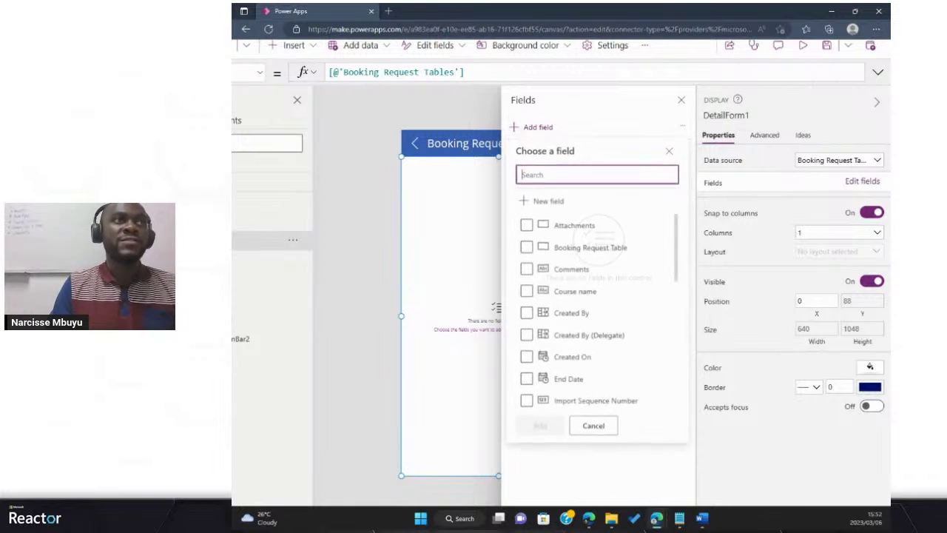
scroll(592, 291, "down", 10)
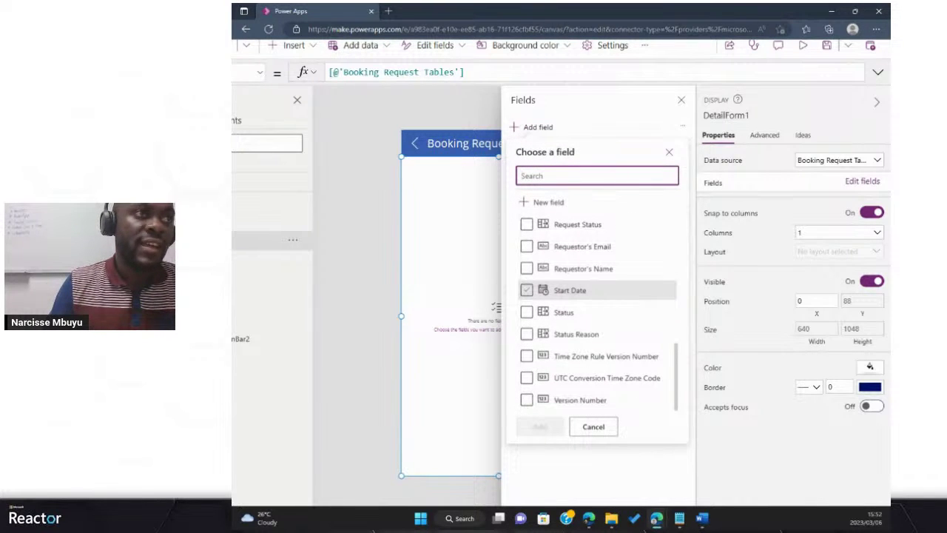
left_click(592, 290)
scroll(592, 291, "up", 3)
scroll(592, 291, "up", 4)
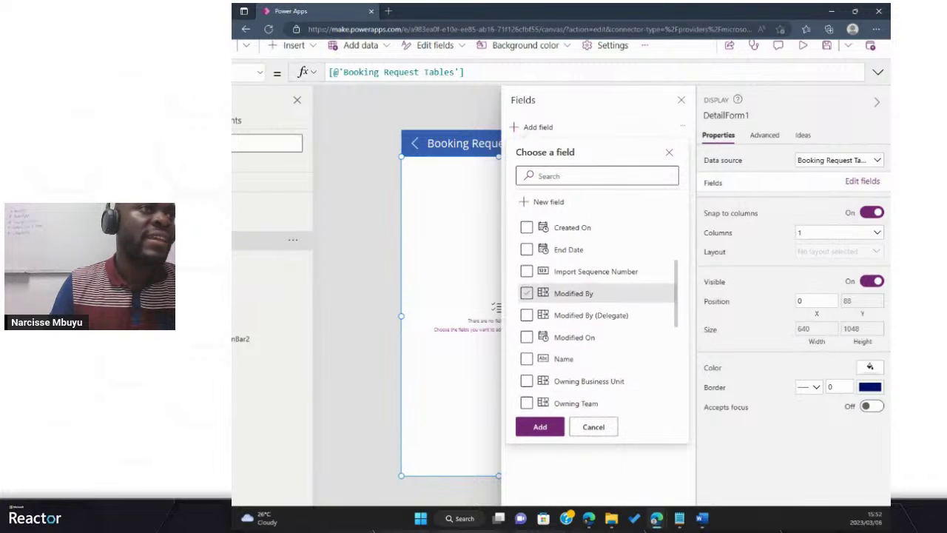
left_click(592, 291)
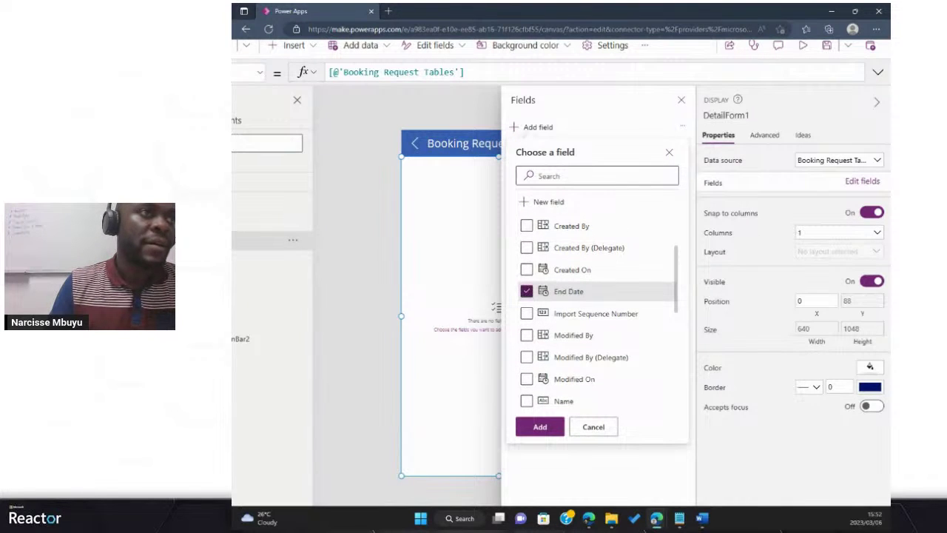
scroll(592, 291, "down", 1)
scroll(592, 273, "up", 2)
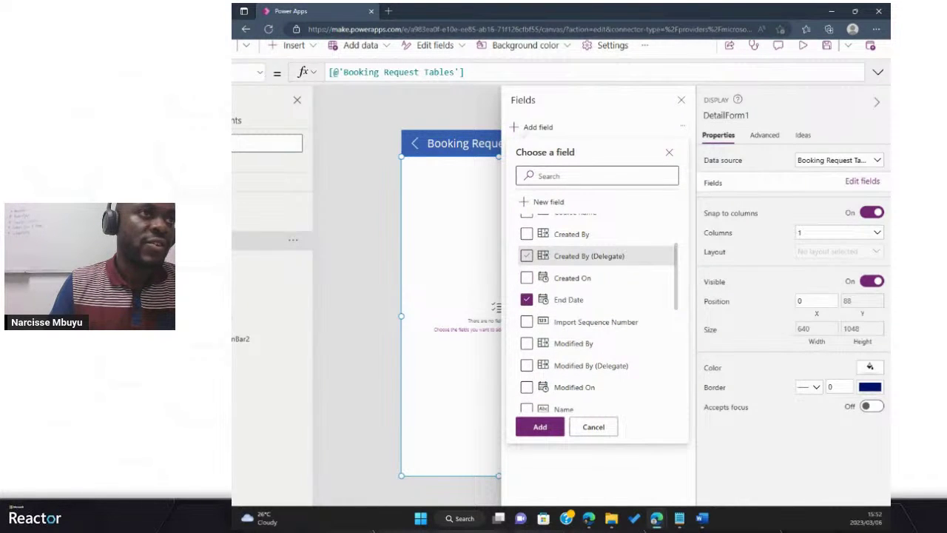
scroll(592, 254, "up", 1)
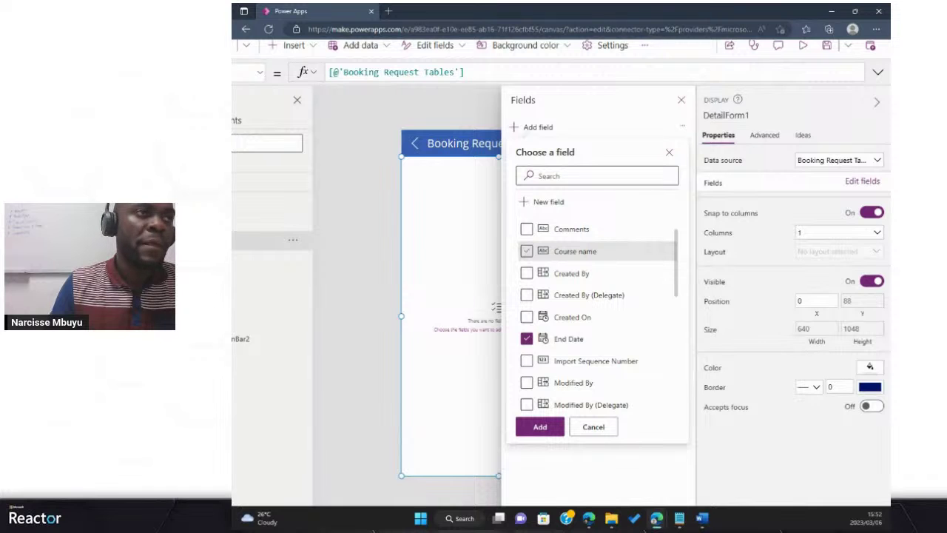
Step: Also choose Requestor's Name, Requestor's Email, Request Status and Comments, add all chosen fields to DetailForm1 and close the field list
scroll(592, 253, "down", 8)
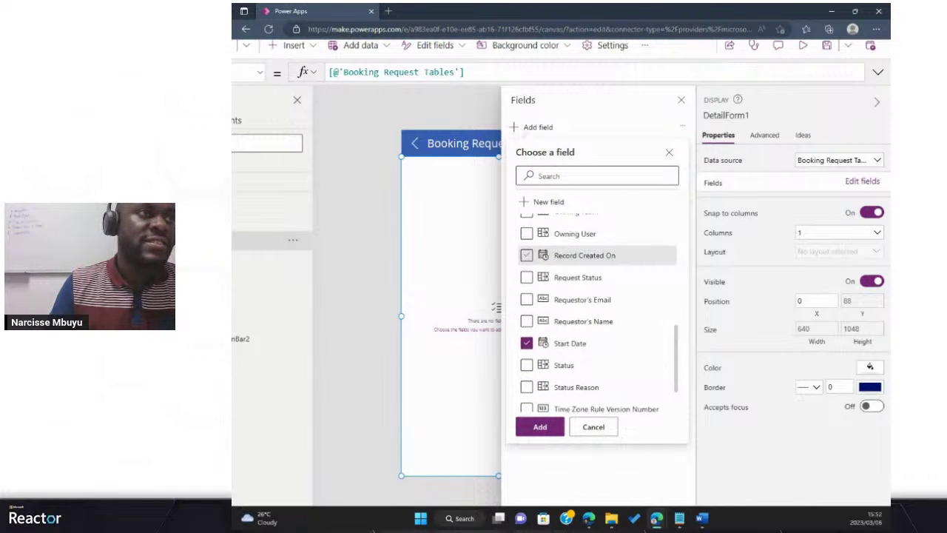
left_click(585, 322)
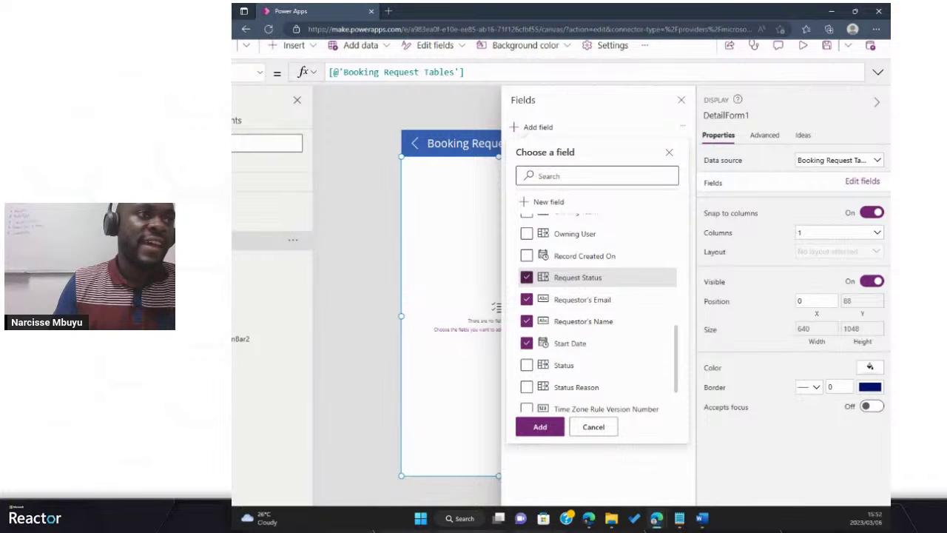
scroll(595, 311, "down", 3)
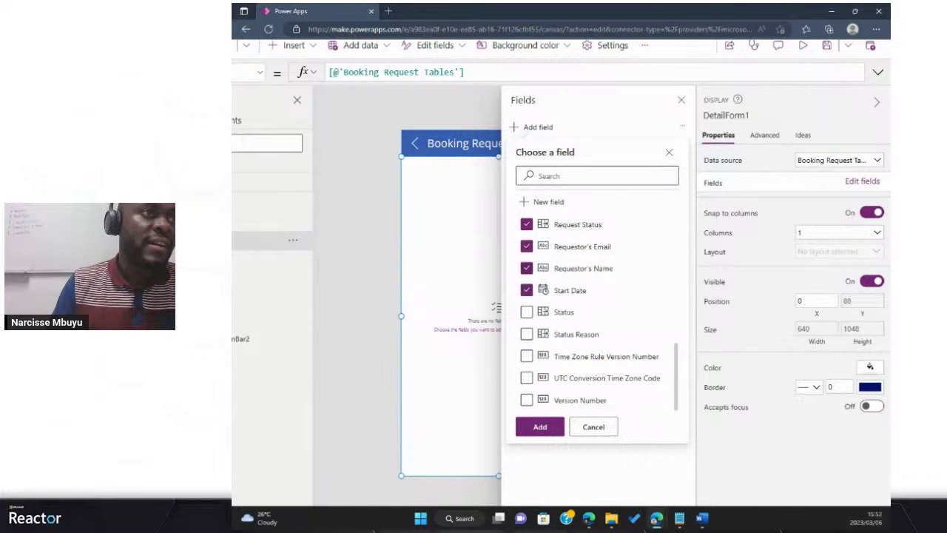
scroll(595, 370, "up", 5)
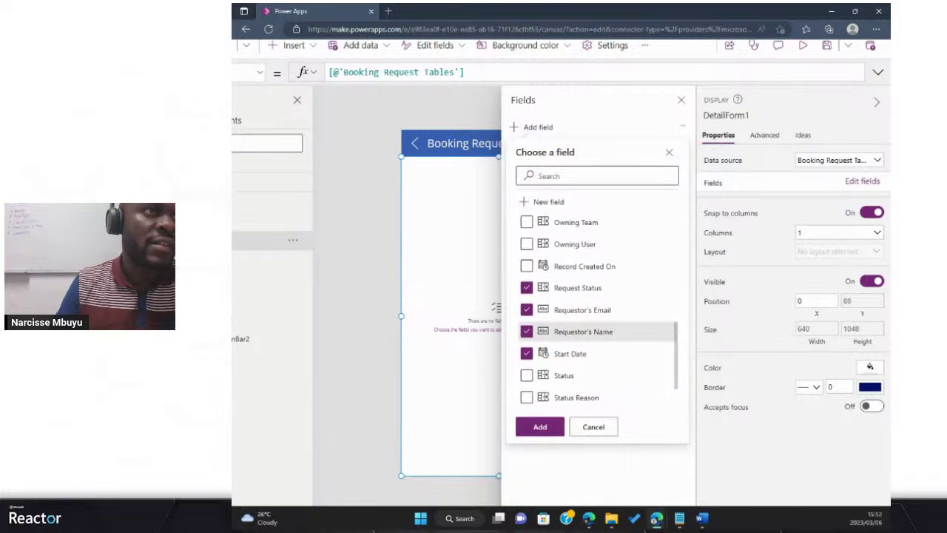
scroll(596, 381, "up", 5)
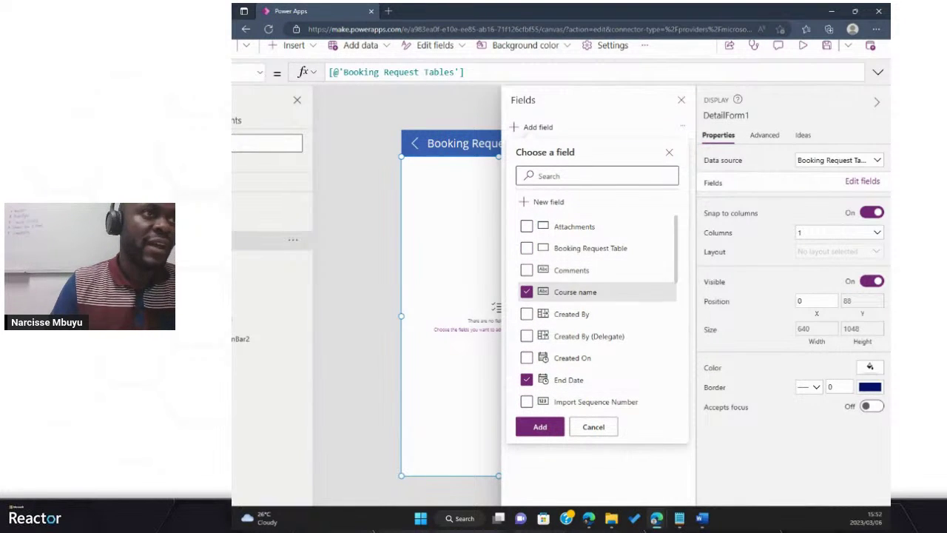
left_click(526, 271)
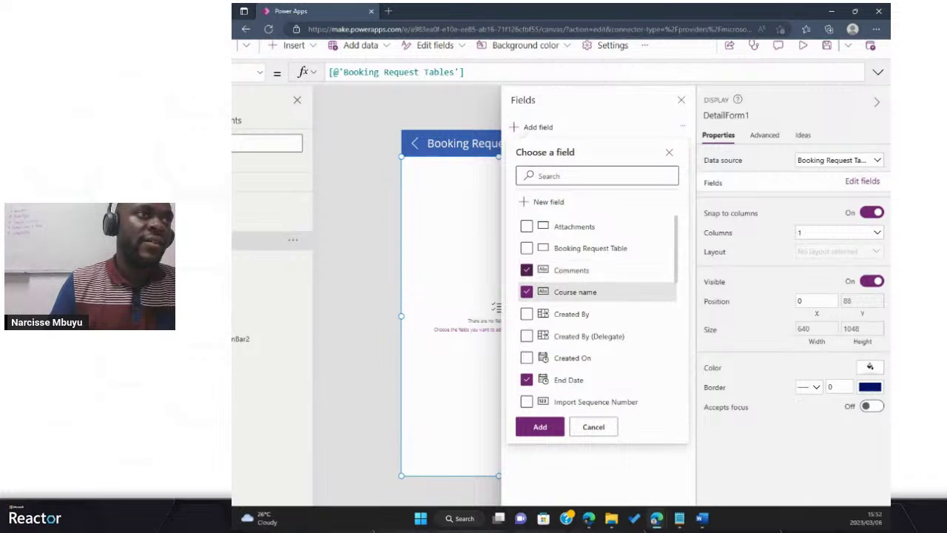
left_click(540, 427)
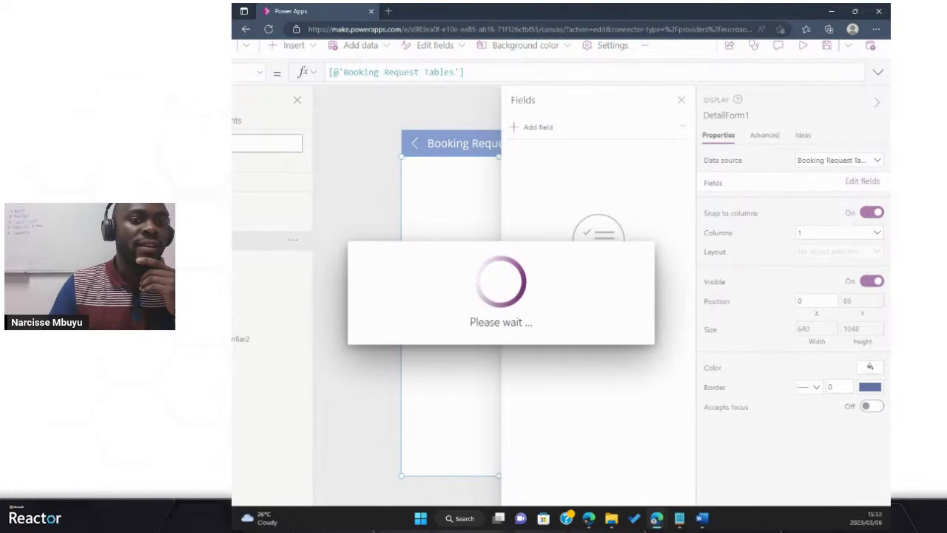
left_click(661, 100)
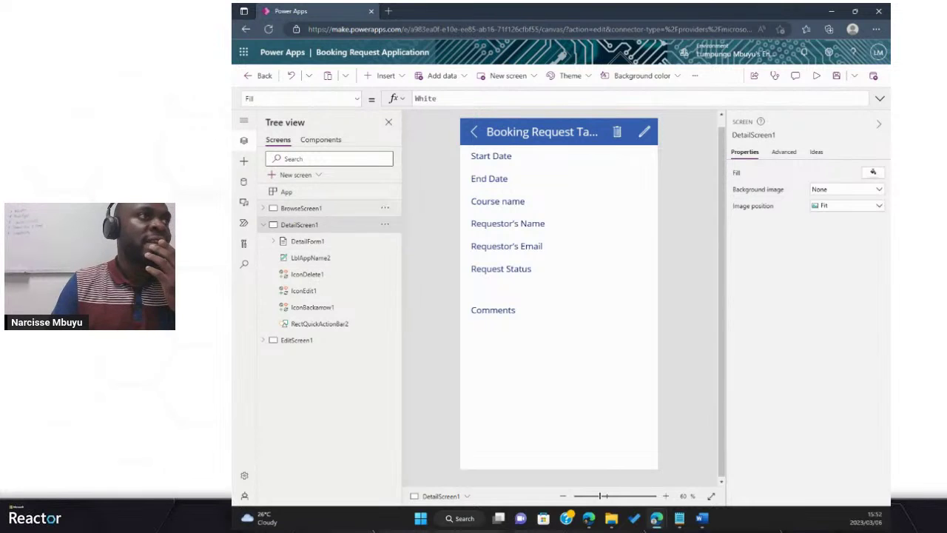
Step: Expand BrowseScreen1 and set the Text of the gallery's Title1 label to ThisItem.'Course name '
left_click(301, 208)
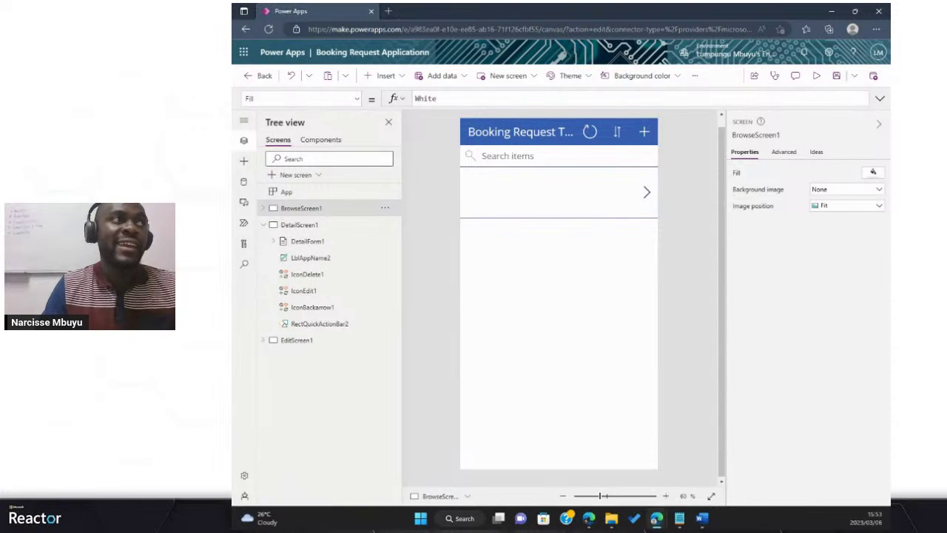
left_click(263, 207)
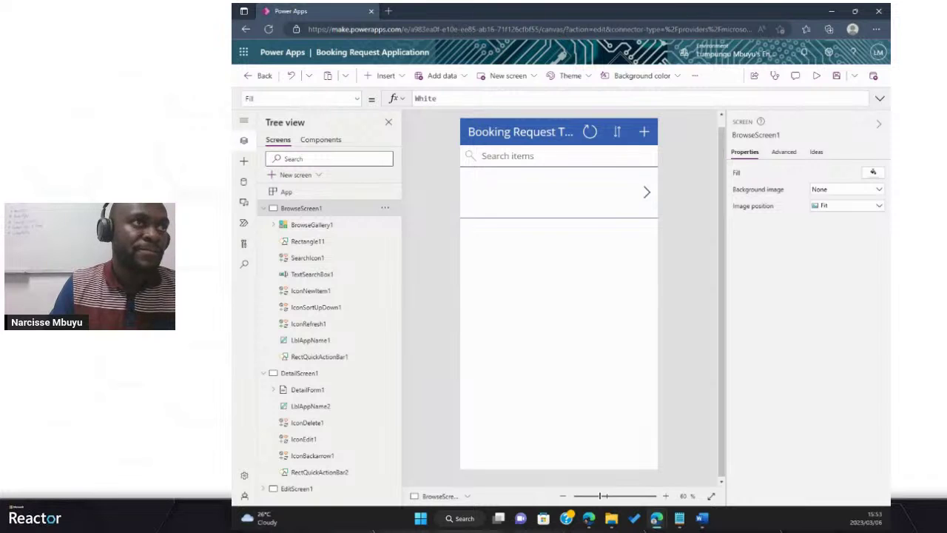
left_click(518, 178)
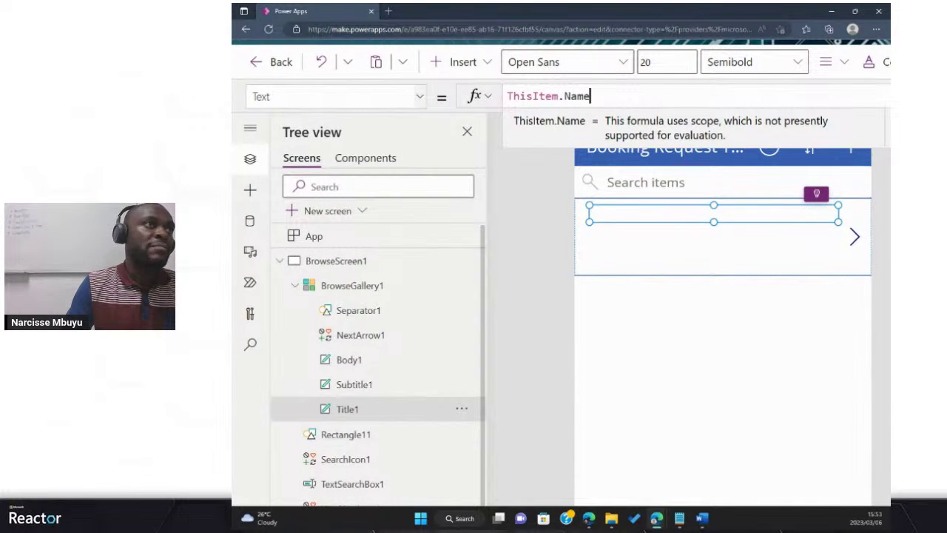
left_click(333, 96)
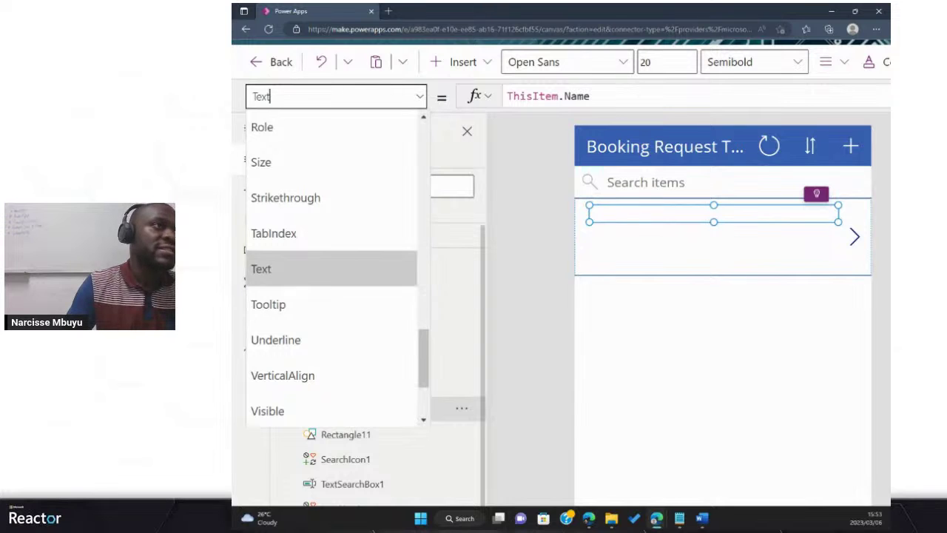
key("Return")
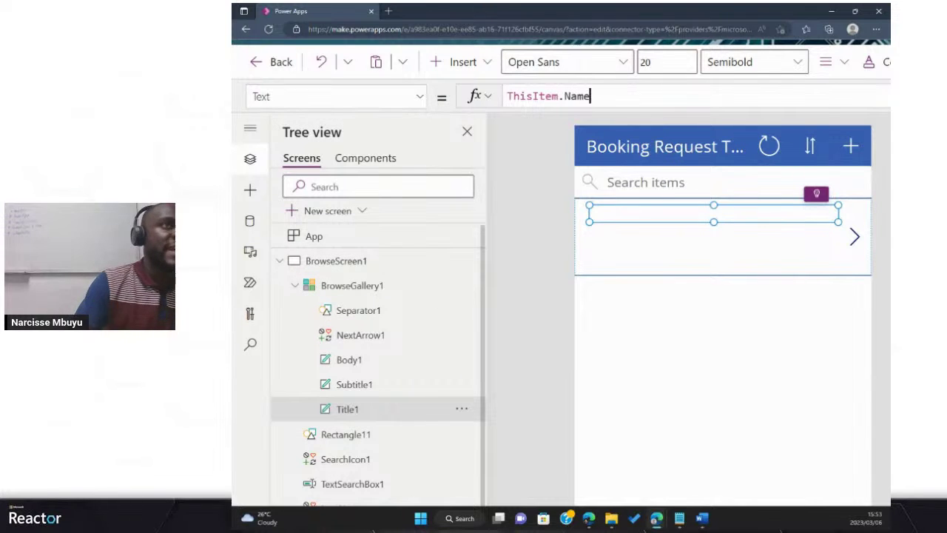
key("BackSpace")
key("BackSpace")
key("BackSpace")
key("BackSpace")
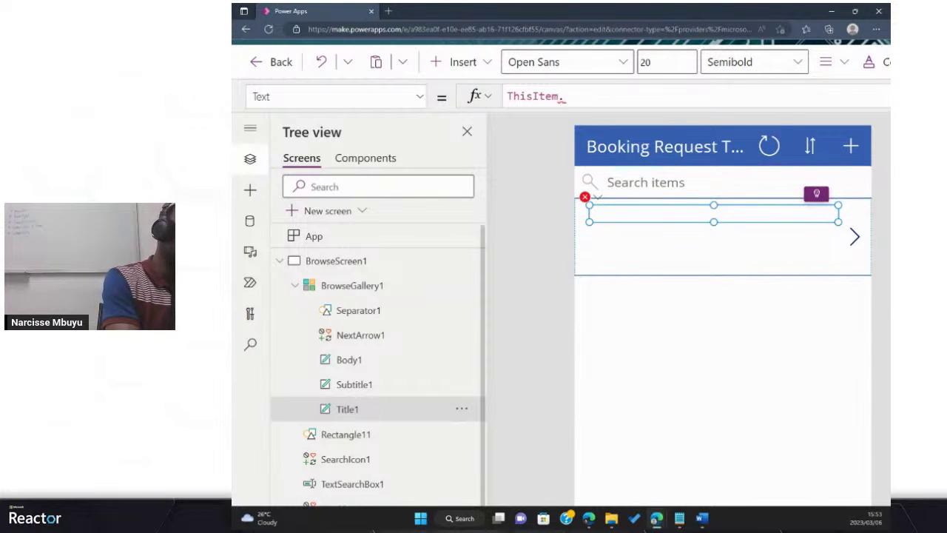
type("co")
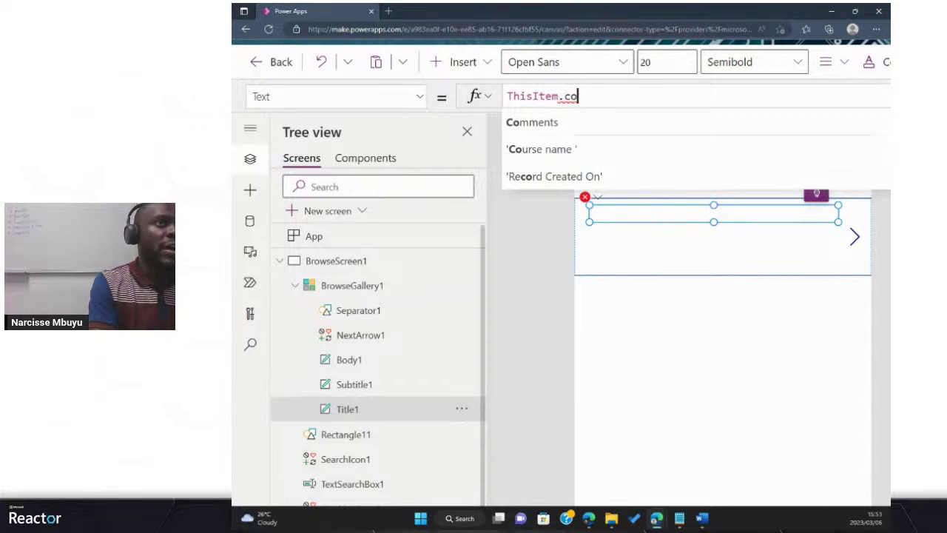
key("Down")
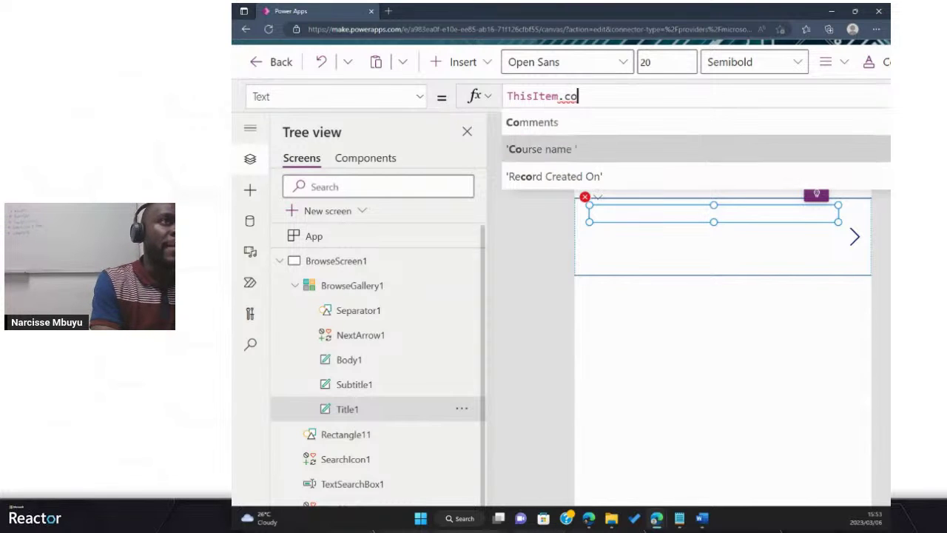
key("Tab")
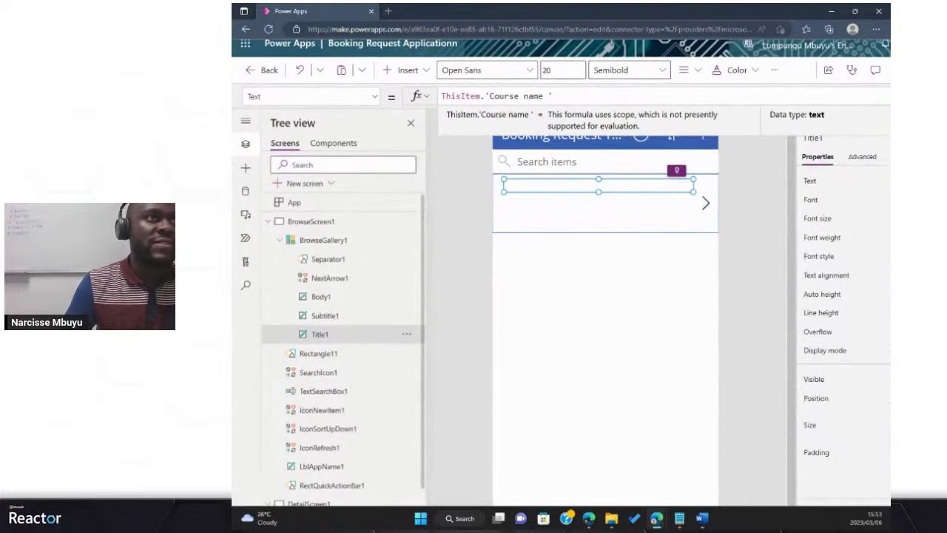
Step: Set the Text of the gallery's Subtitle1 label to ThisItem.'Start Date'
left_click(325, 316)
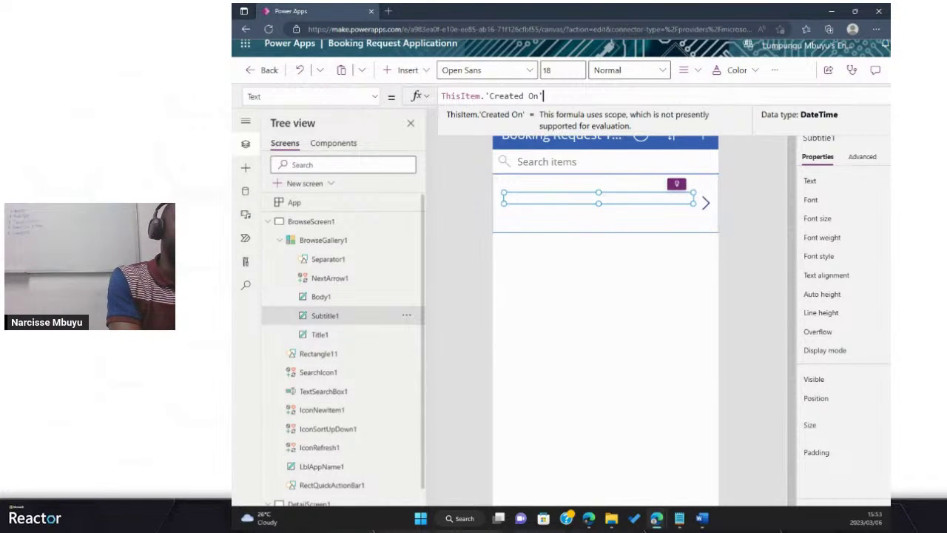
key("BackSpace")
key("BackSpace")
key("BackSpace")
key("BackSpace")
key("BackSpace")
key("BackSpace")
key("BackSpace")
key("BackSpace")
key("BackSpace")
key("BackSpace")
key("BackSpace")
key("BackSpace")
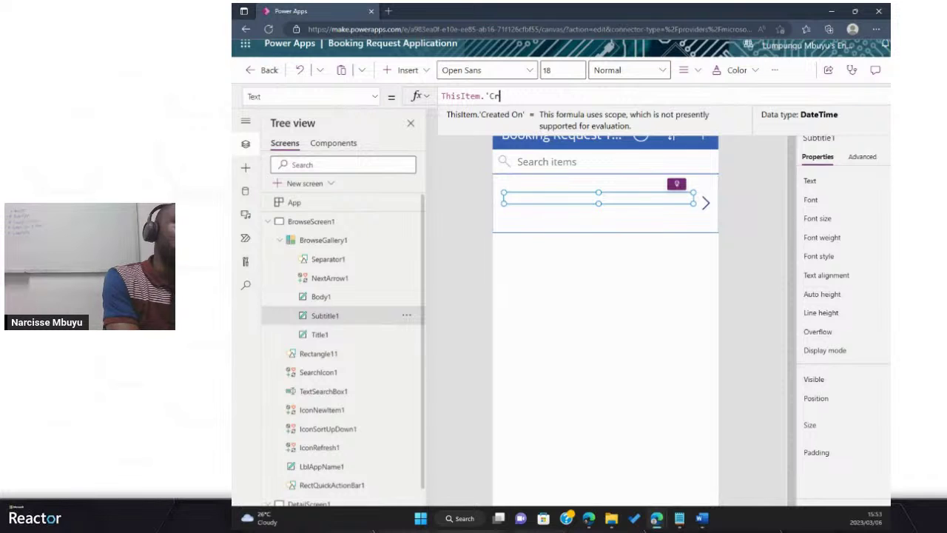
type("sta")
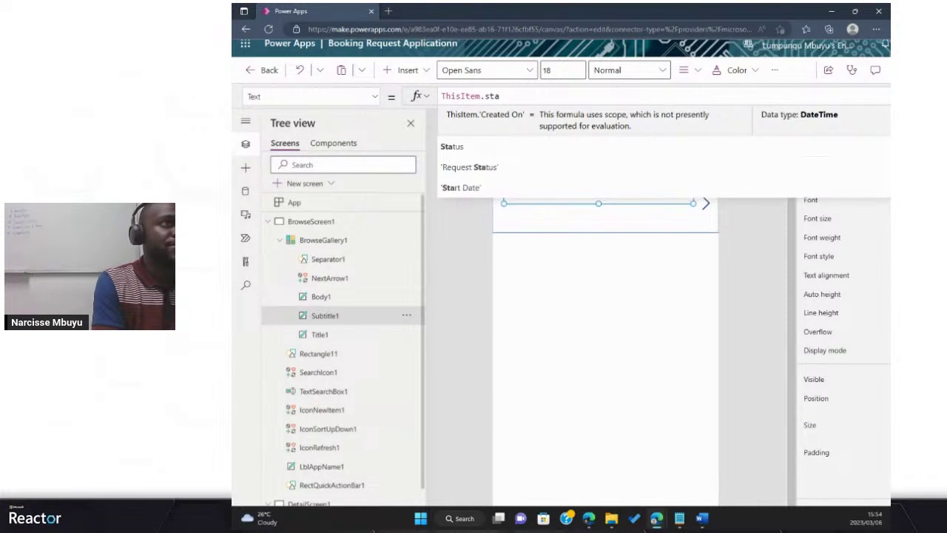
key("Down")
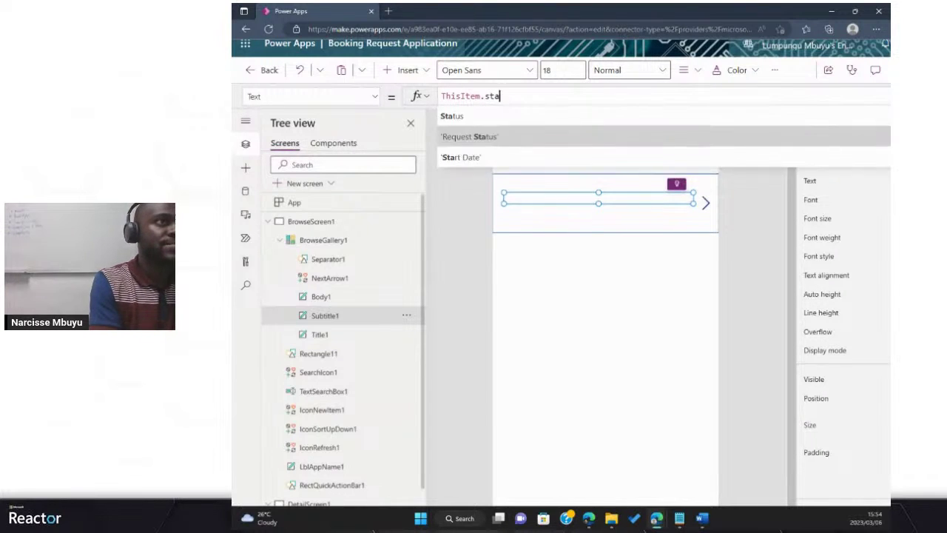
key("Down")
key("Up")
key("Down")
key("Tab")
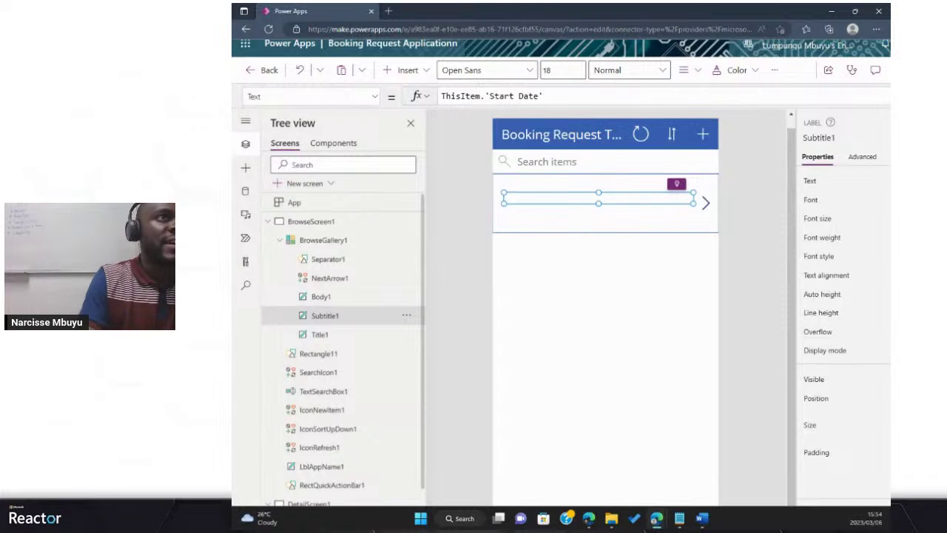
Step: Set the Text of the gallery's Body1 label to ThisItem.Status
left_click(320, 296)
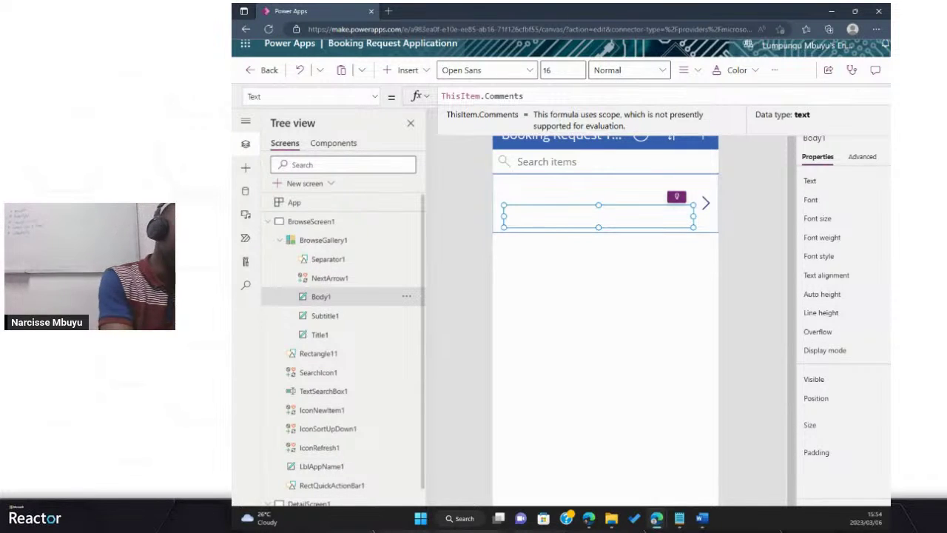
key("BackSpace")
key("BackSpace")
key("BackSpace")
key("BackSpace")
key("BackSpace")
key("BackSpace")
key("BackSpace")
key("BackSpace")
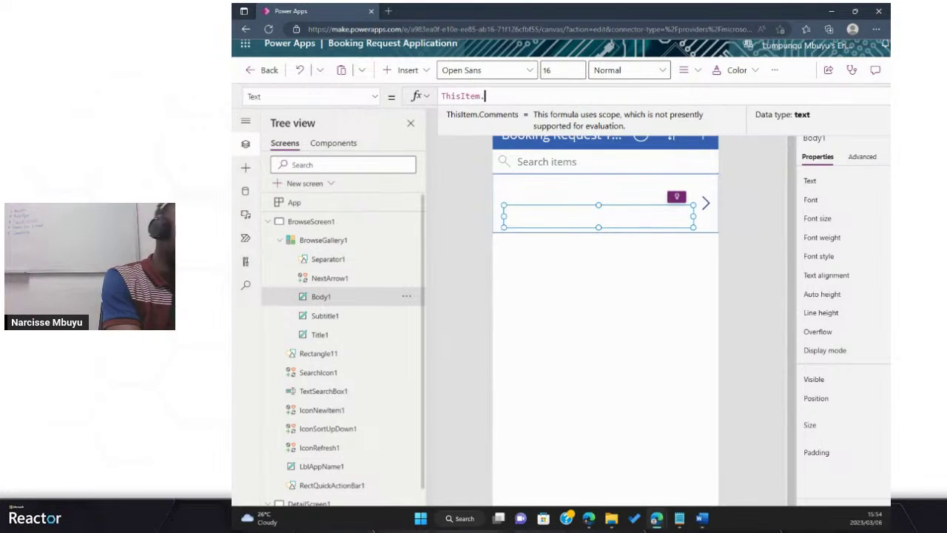
type("st")
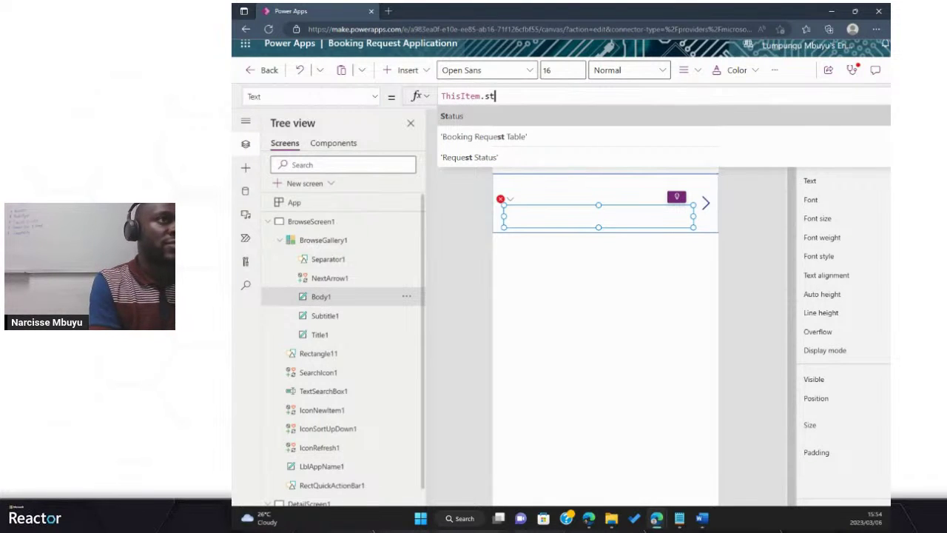
key("Tab")
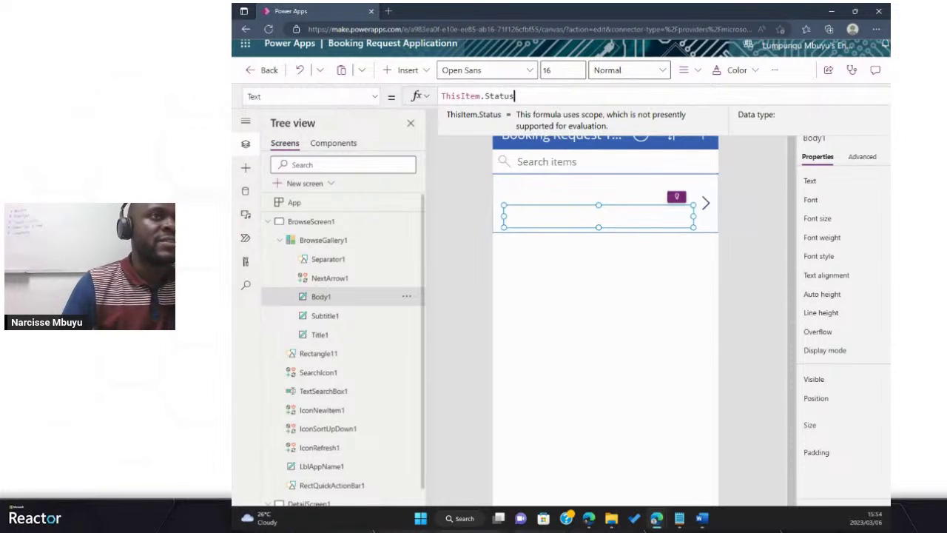
Step: Preview the app from BrowseScreen1 and start a new booking with Start Date 3/6/2023 and End Date 3/15/2023
left_click(310, 221)
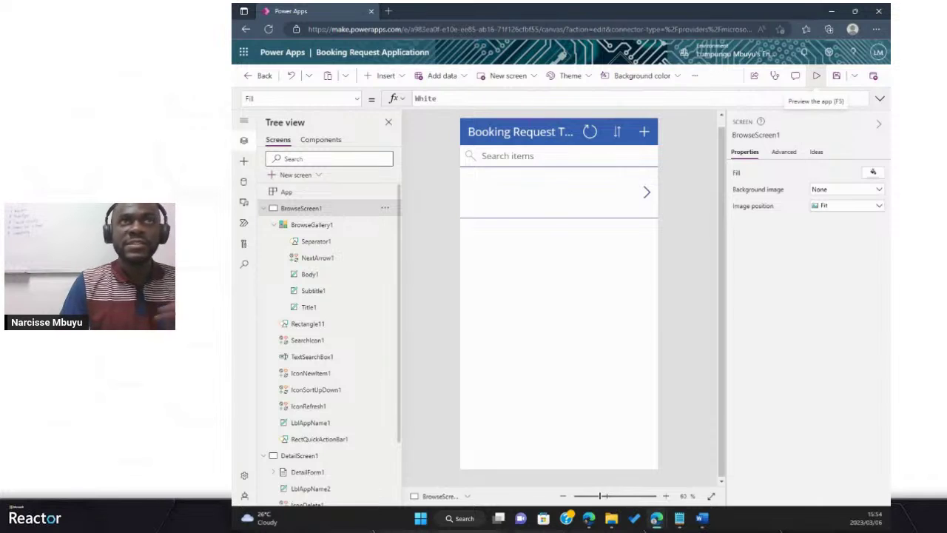
left_click(816, 75)
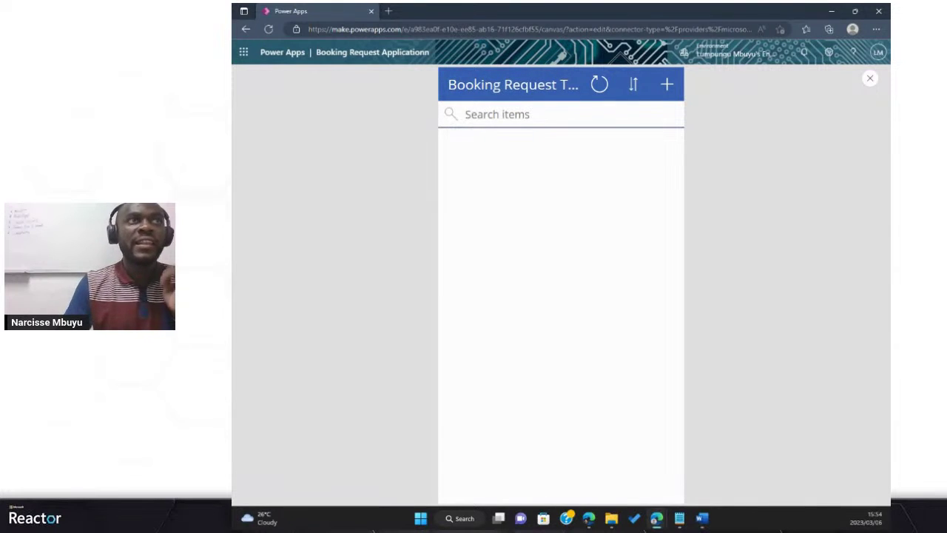
left_click(667, 85)
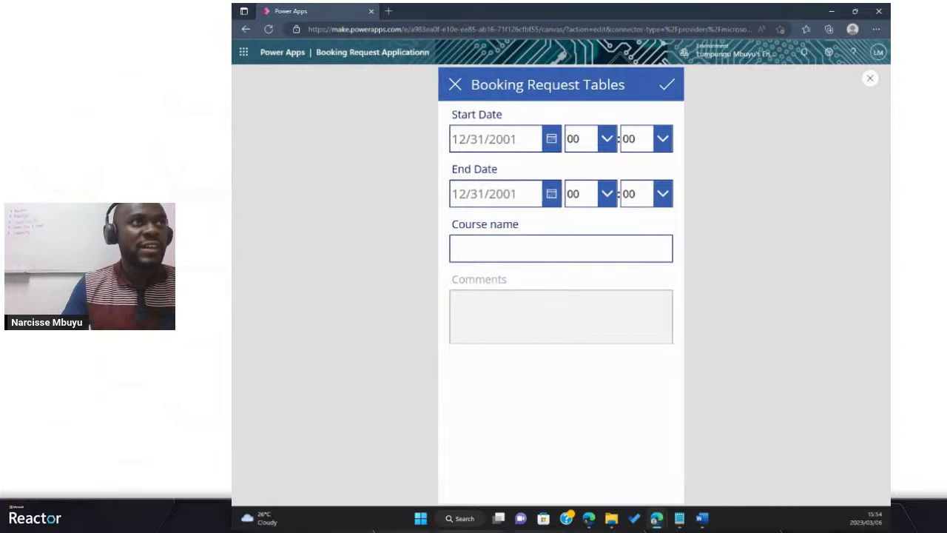
left_click(552, 139)
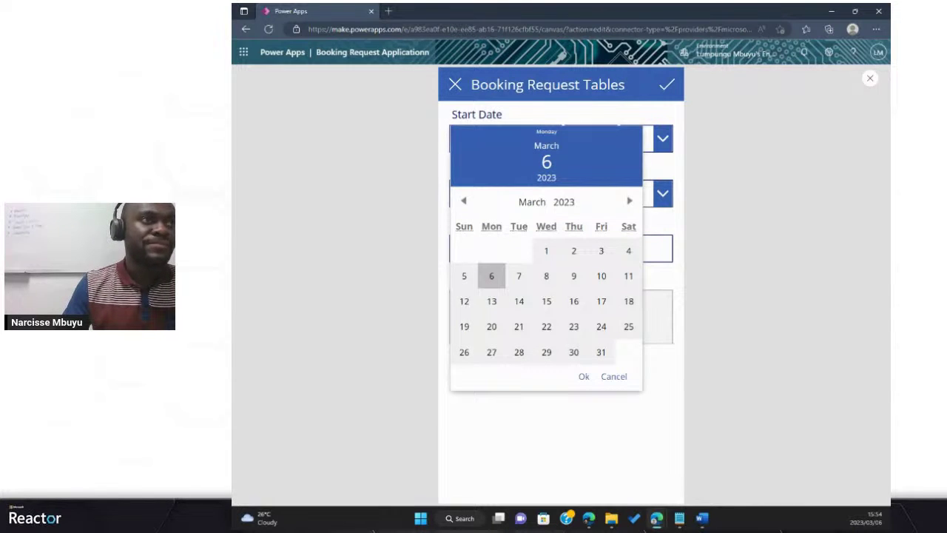
left_click(491, 276)
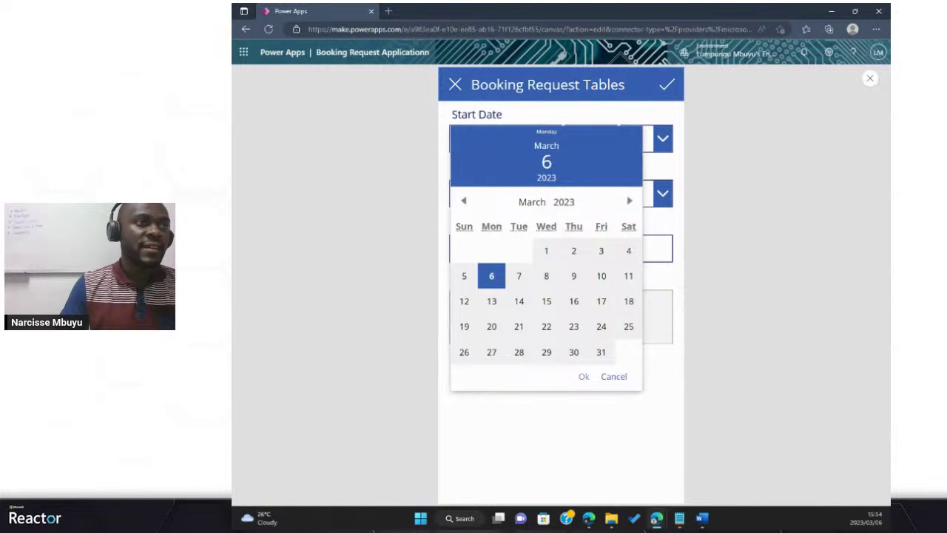
left_click(584, 376)
left_click(552, 193)
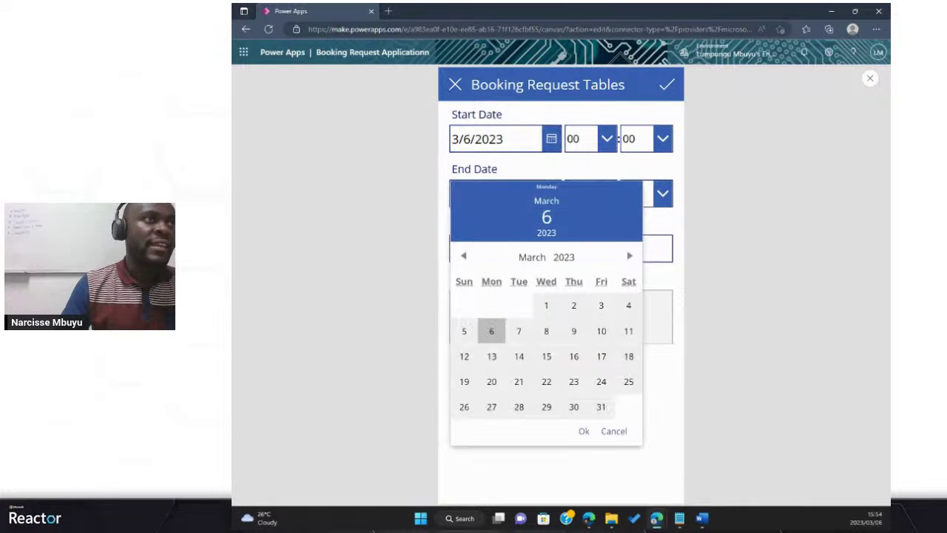
left_click(547, 356)
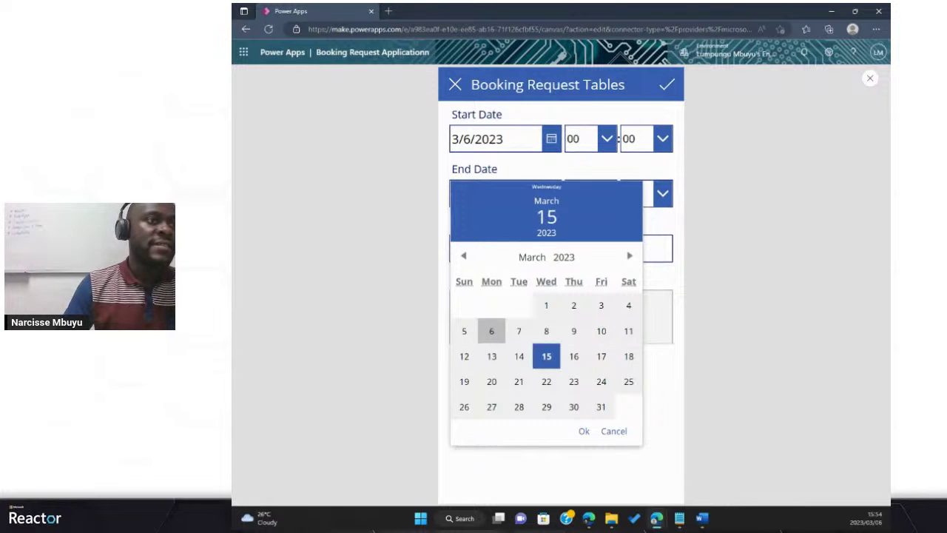
left_click(584, 431)
Step: Enter Life Science as the course name and submit the booking request
left_click(560, 248)
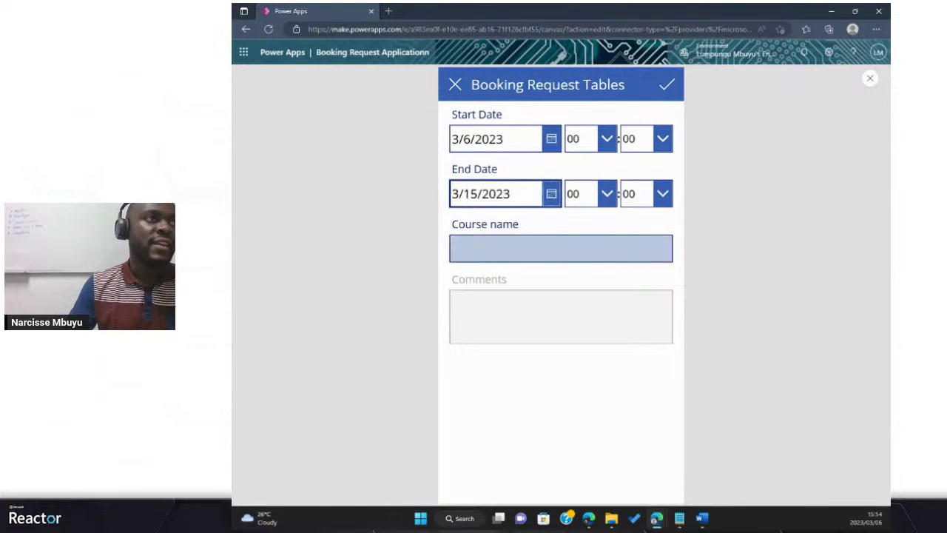
type("L")
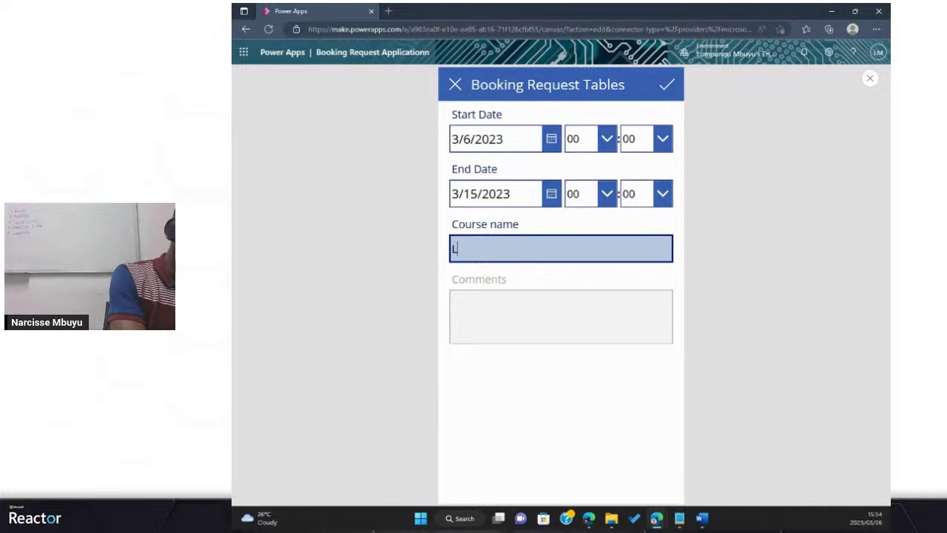
type("ife S")
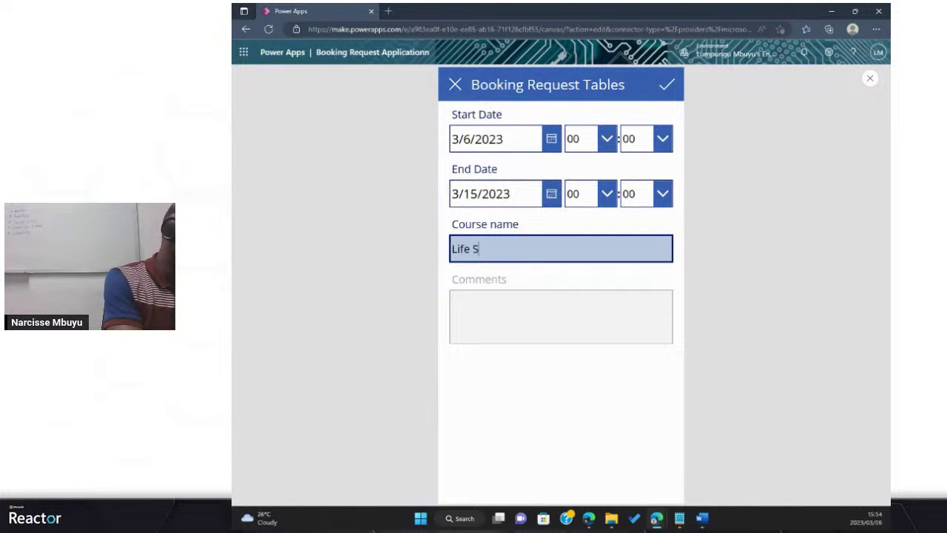
type("cience")
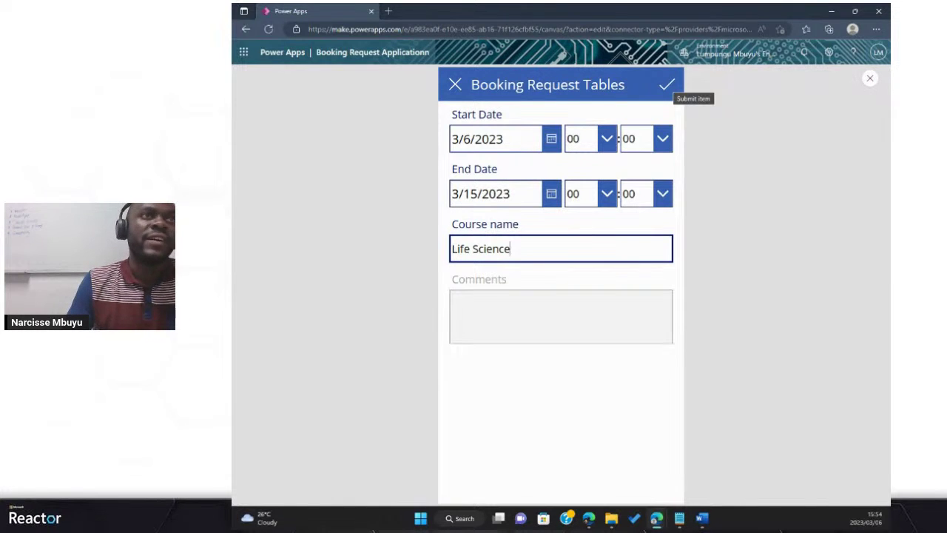
left_click(667, 85)
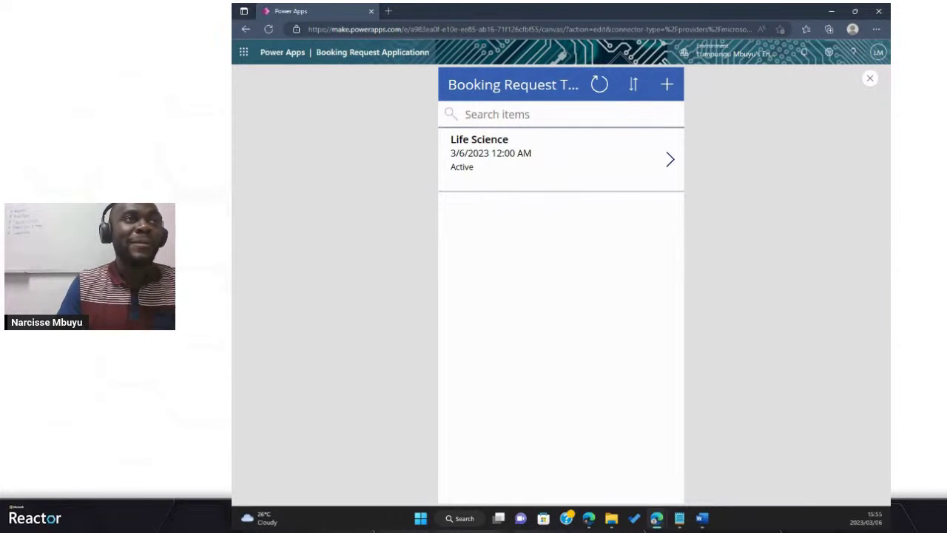
Step: View the details of the Life Science booking and exit the app preview
left_click(669, 160)
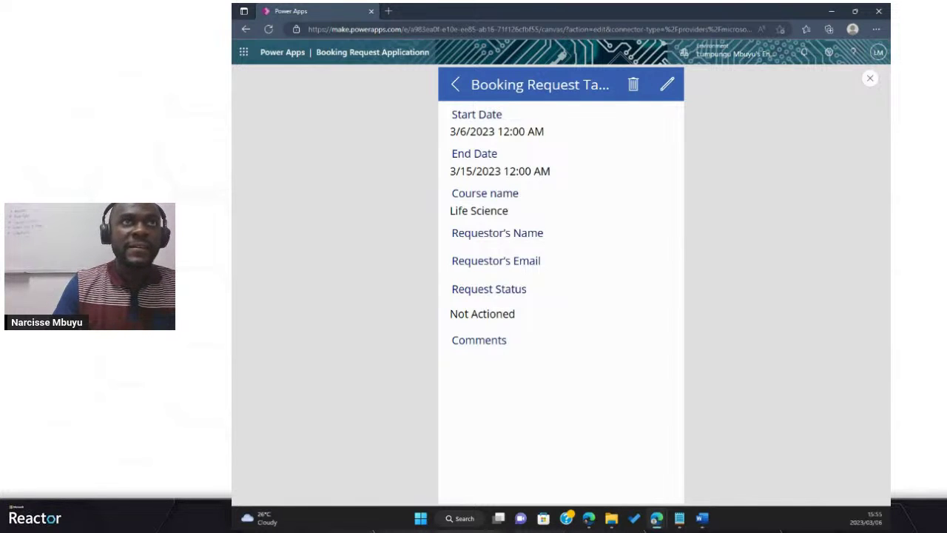
key("Escape")
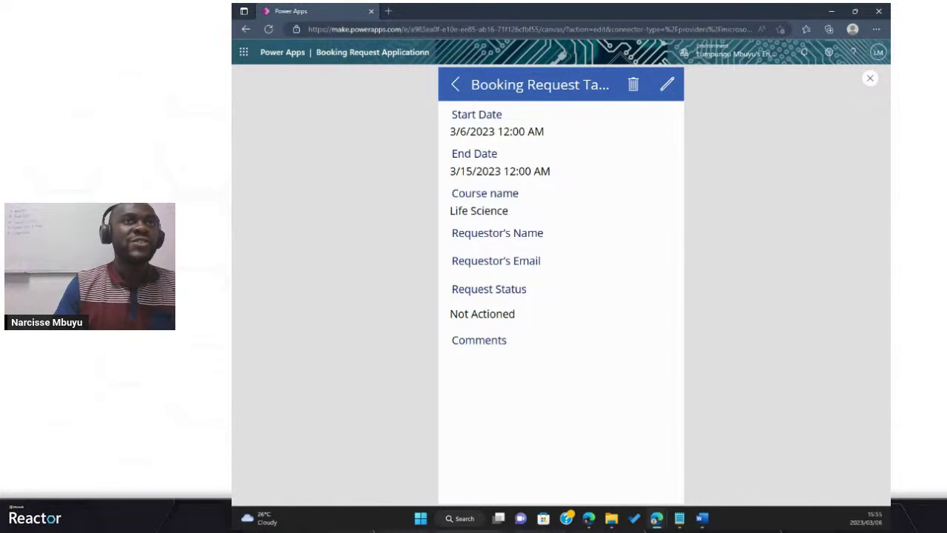
key("Return")
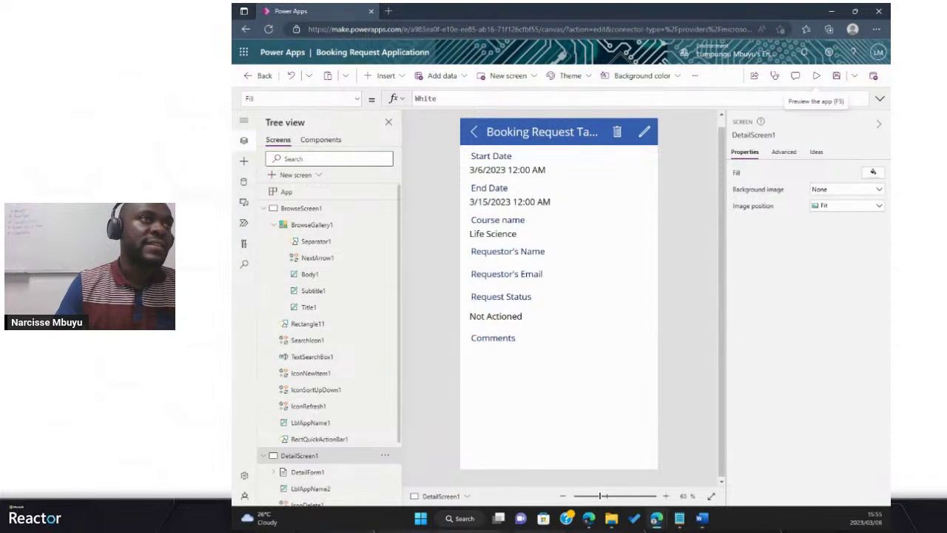
Step: Set the Text of the Body1 label in BrowseGallery1 to ThisItem.'Request Status'
left_click(311, 224)
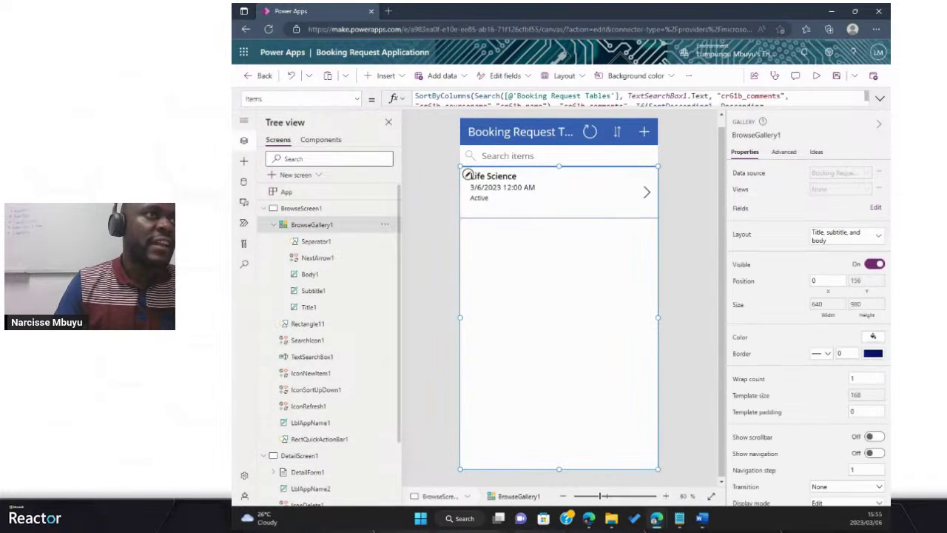
left_click(479, 198)
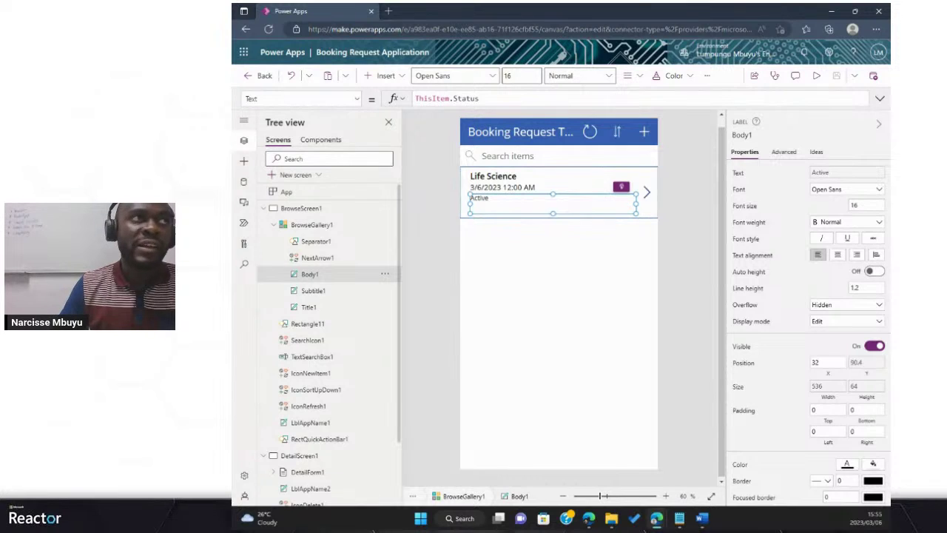
left_click(479, 98)
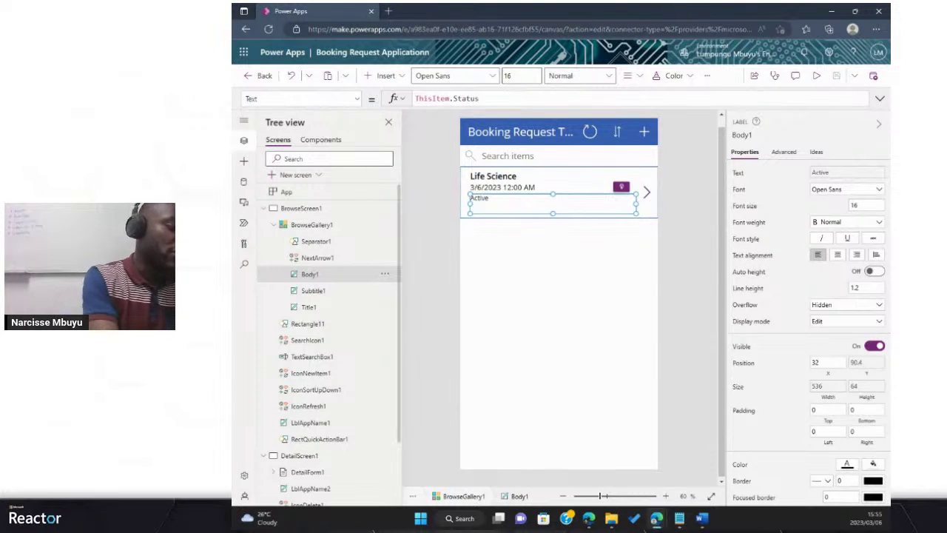
key("BackSpace")
key("BackSpace")
key("BackSpace")
key("BackSpace")
key("BackSpace")
key("BackSpace")
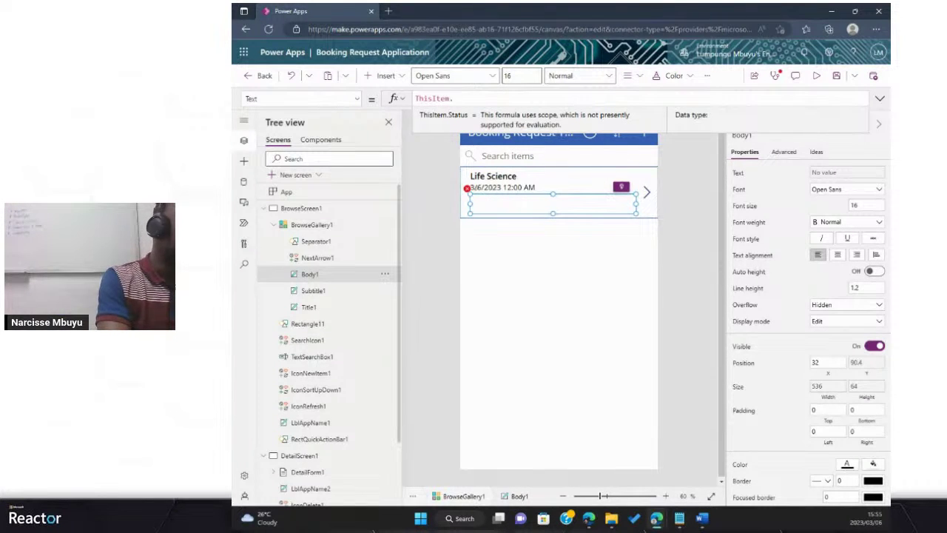
type("re")
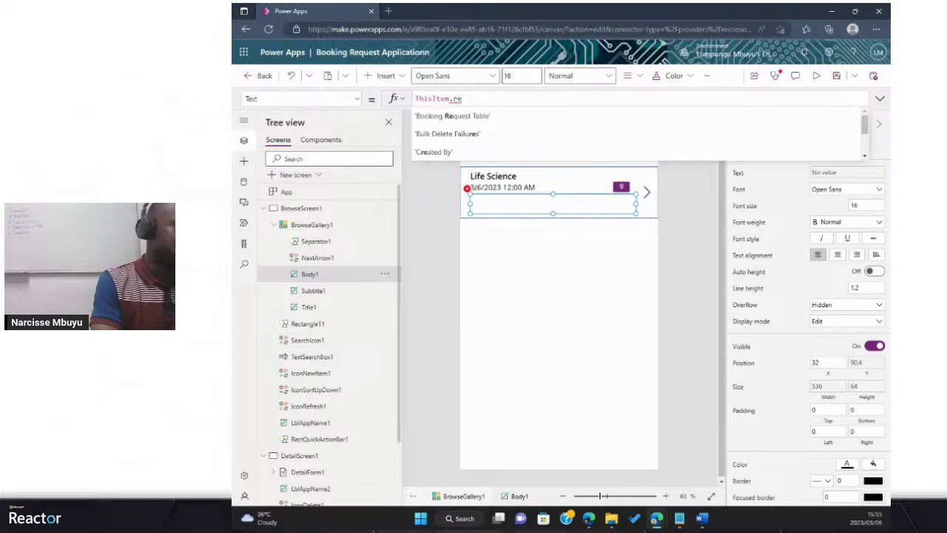
type("qu")
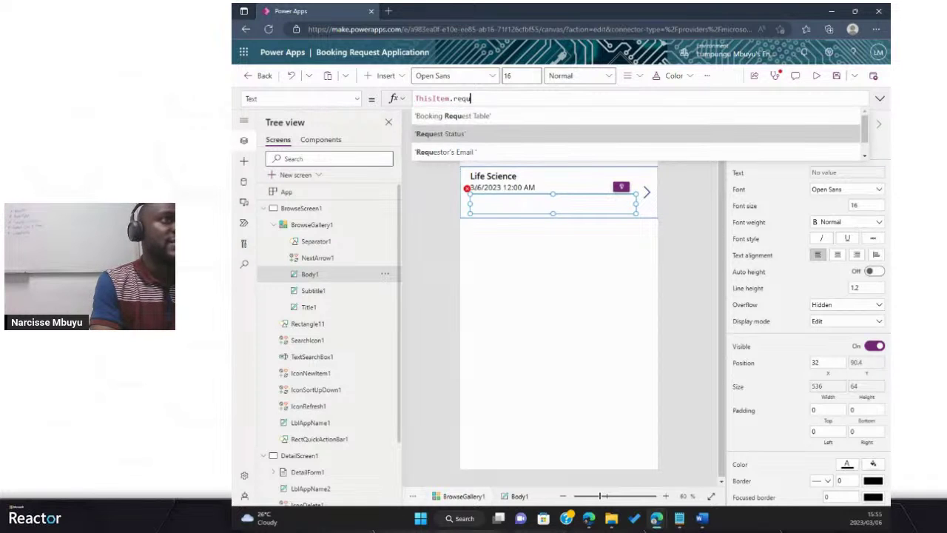
key("Tab")
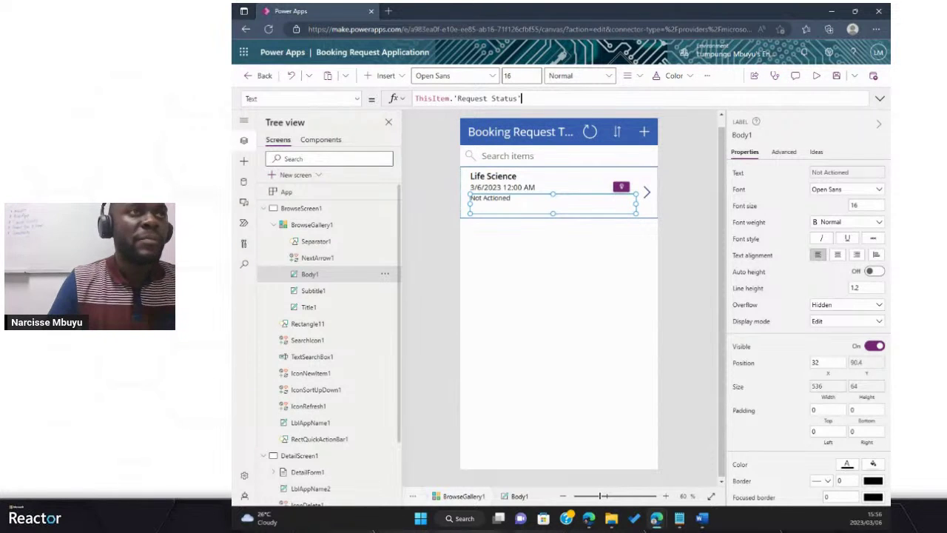
scroll(551, 211, "up", 4)
scroll(551, 211, "up", 2)
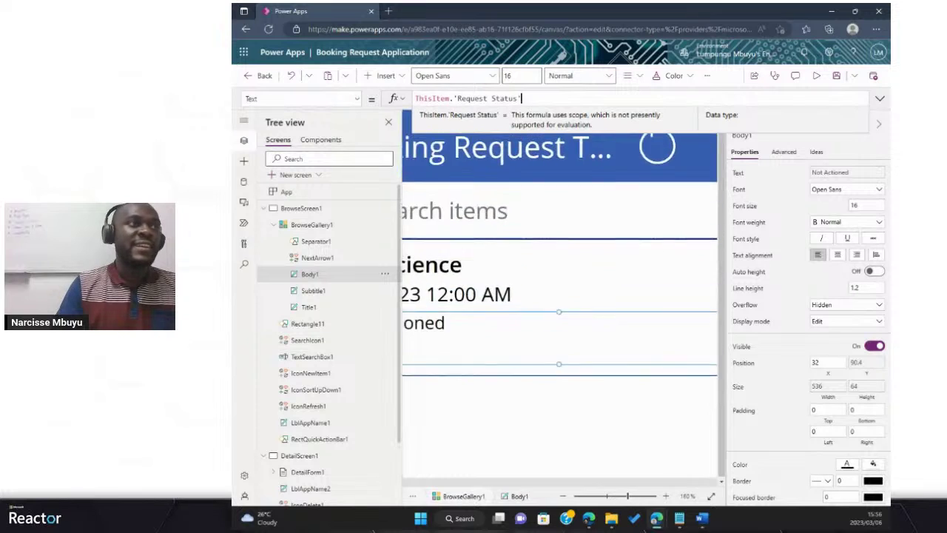
scroll(552, 211, "down", 4)
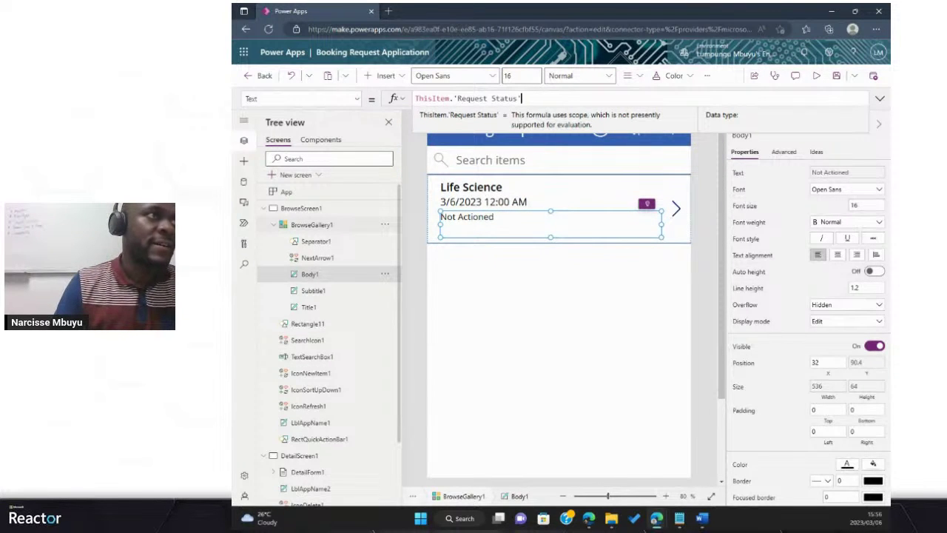
Step: Collapse BrowseGallery1, BrowseScreen1 and DetailScreen1 in the tree view, with DetailScreen1 shown on the canvas
left_click(274, 224)
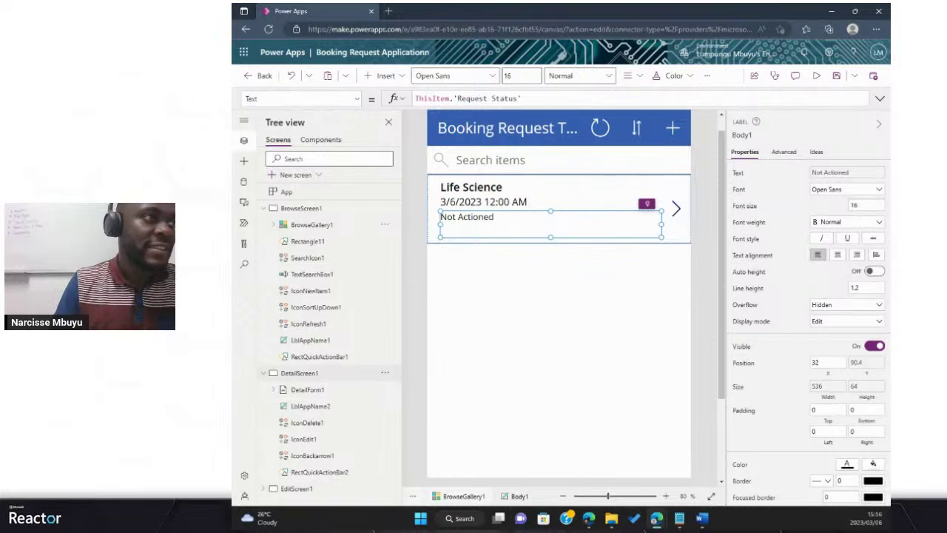
left_click(299, 373)
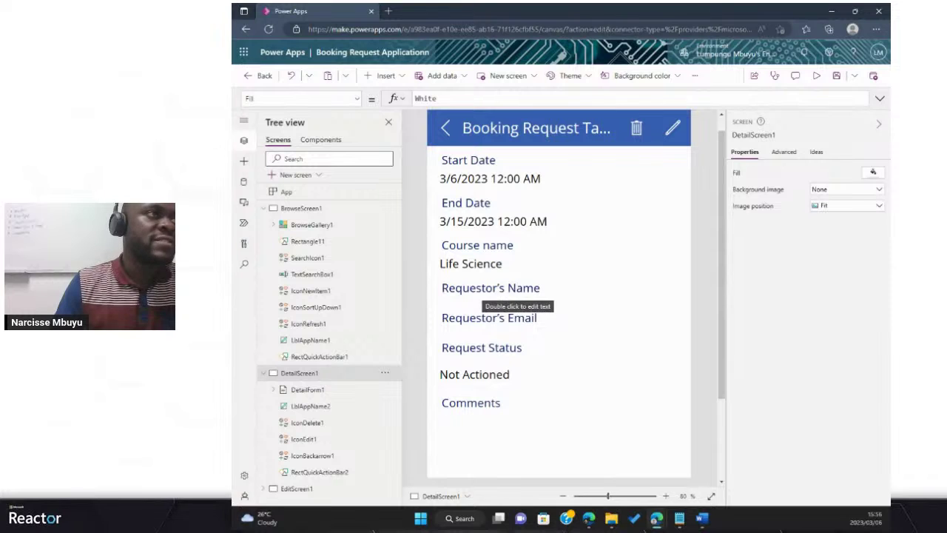
left_click(263, 208)
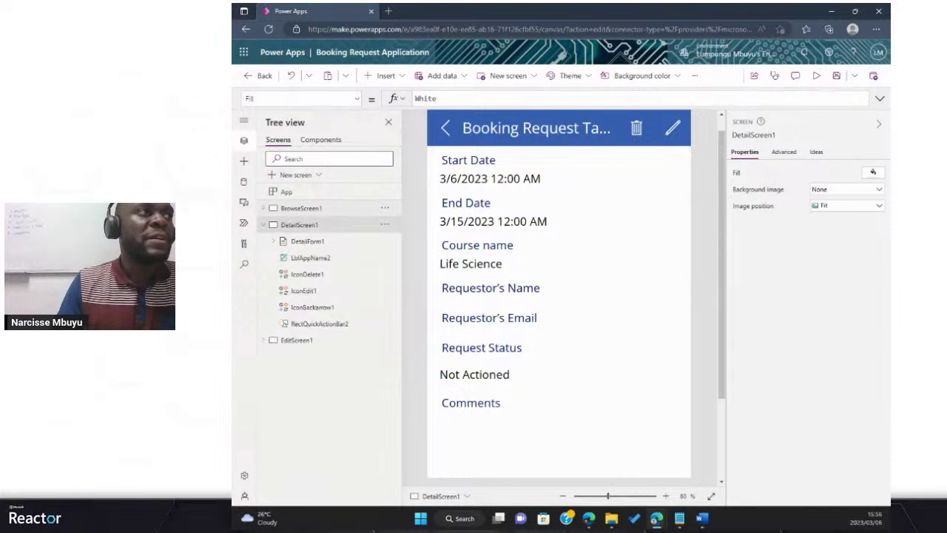
left_click(263, 224)
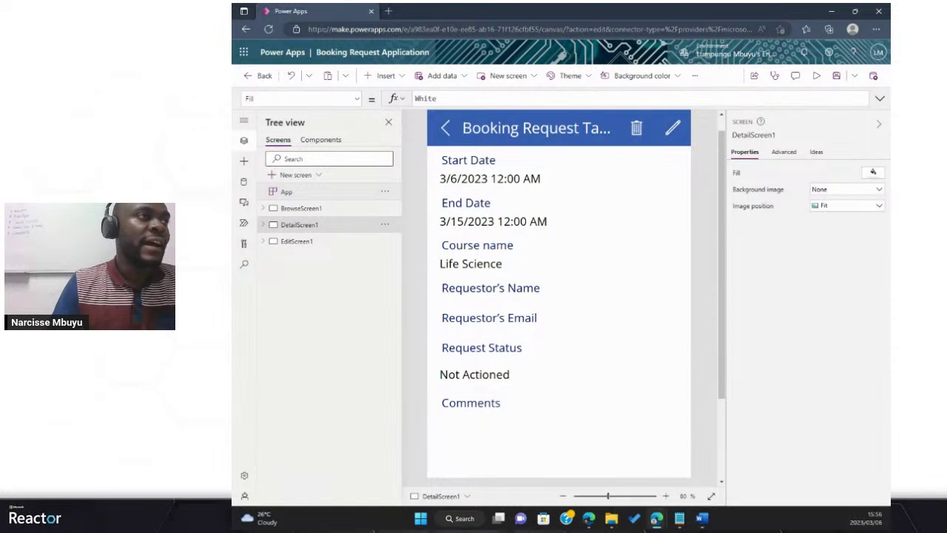
Step: Run the App object's OnStart to initialise the varUser variable
left_click(286, 192)
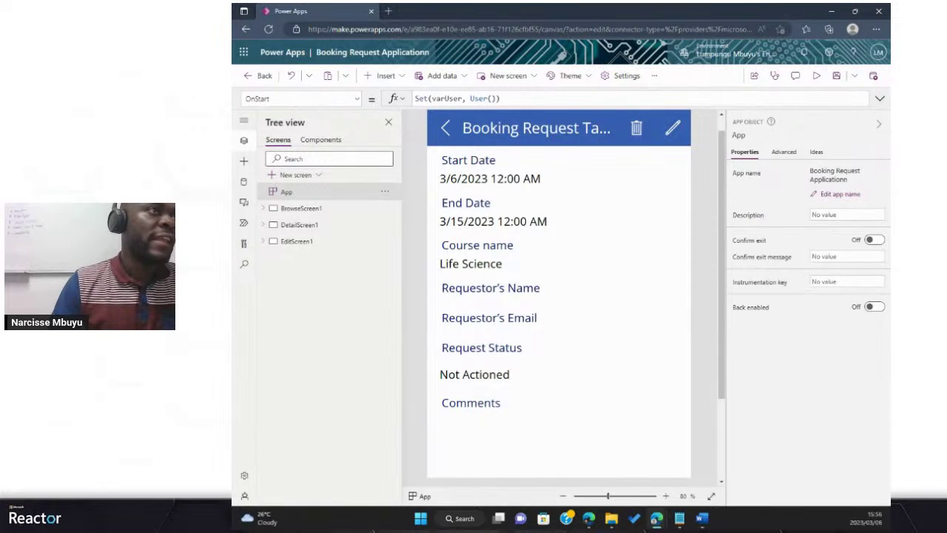
left_click(384, 191)
key("ctrl+plus")
key("ctrl+plus")
key("ctrl+plus")
key("ctrl+plus")
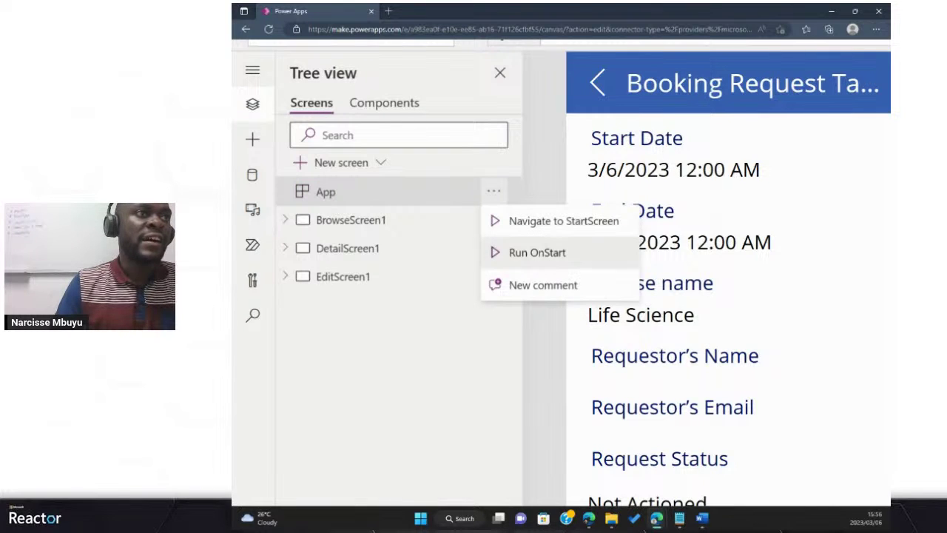
left_click(537, 253)
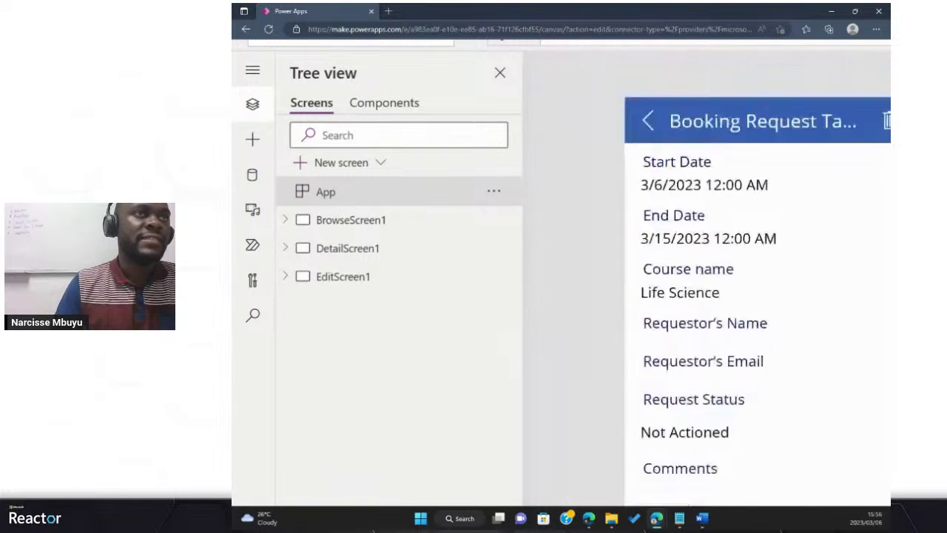
Step: Display BrowseScreen1 and run the App object's OnStart again
left_click(348, 248)
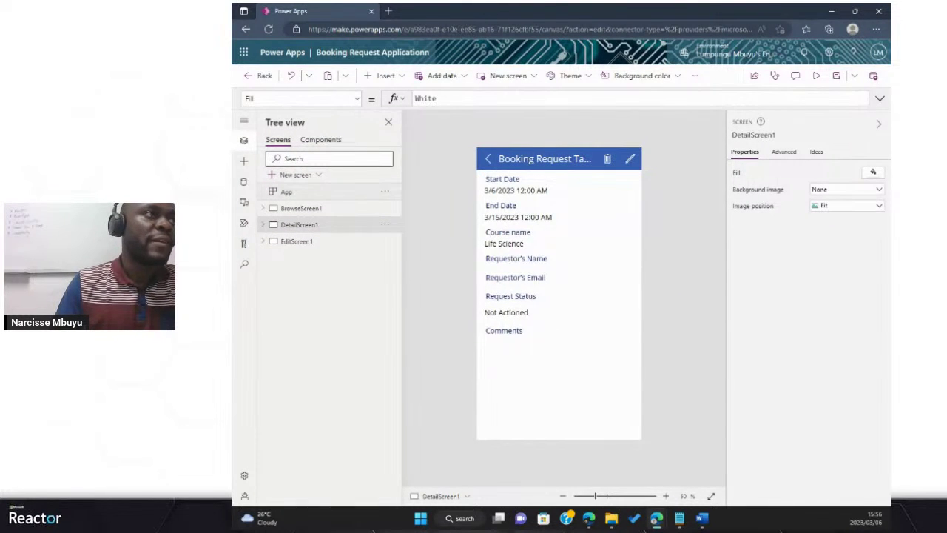
left_click(301, 207)
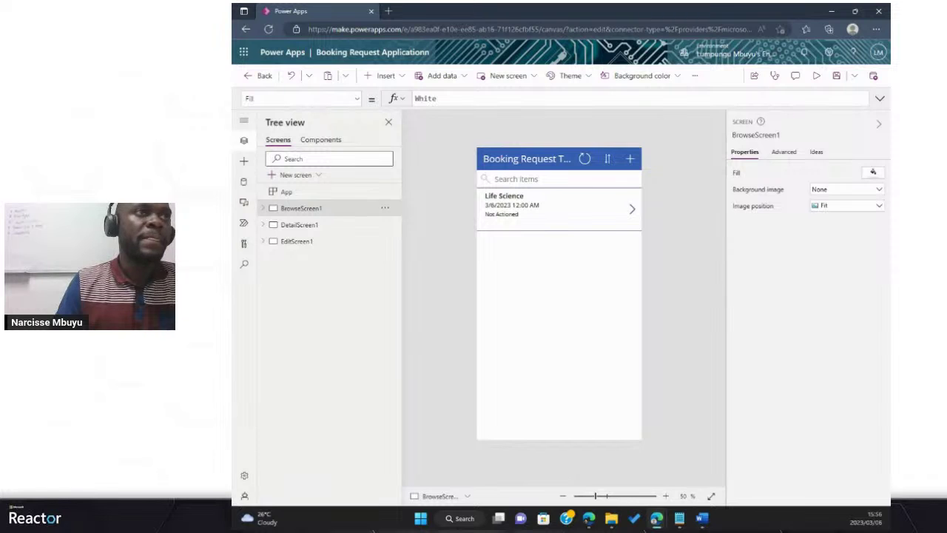
left_click(287, 192)
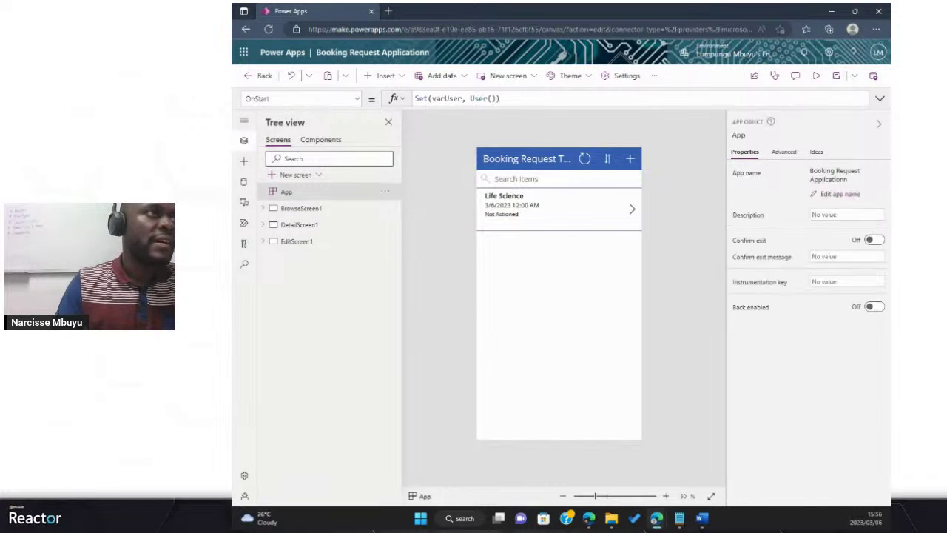
left_click(385, 191)
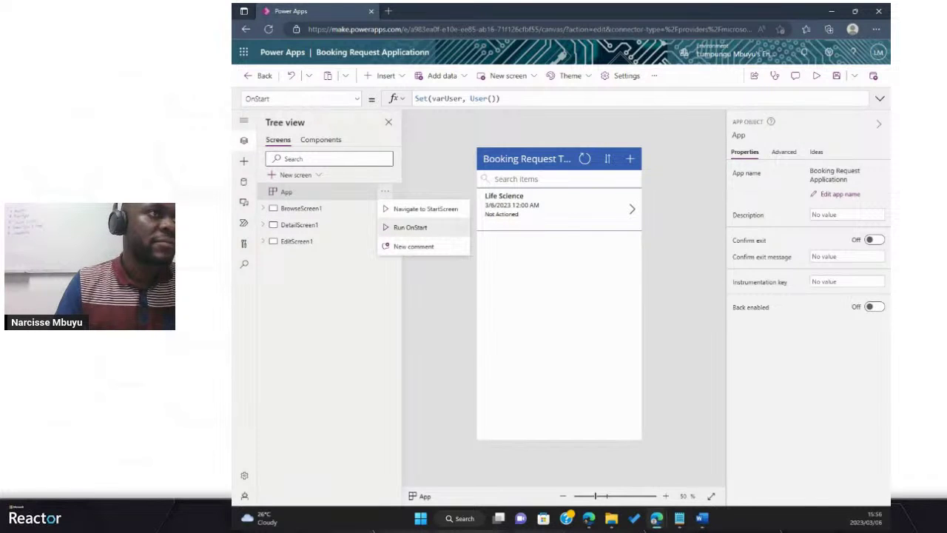
left_click(411, 227)
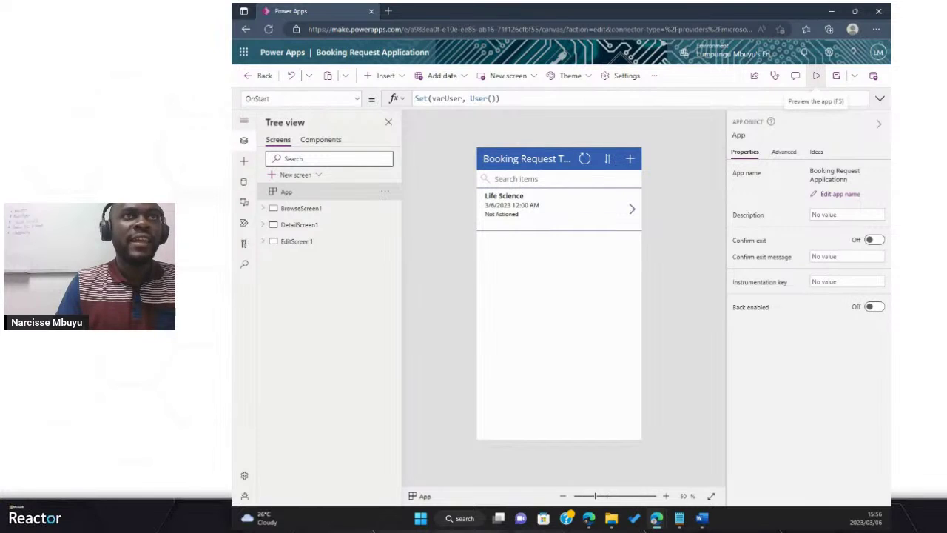
Step: Preview the app and submit a new booking with only the course name Maths filled in
left_click(816, 75)
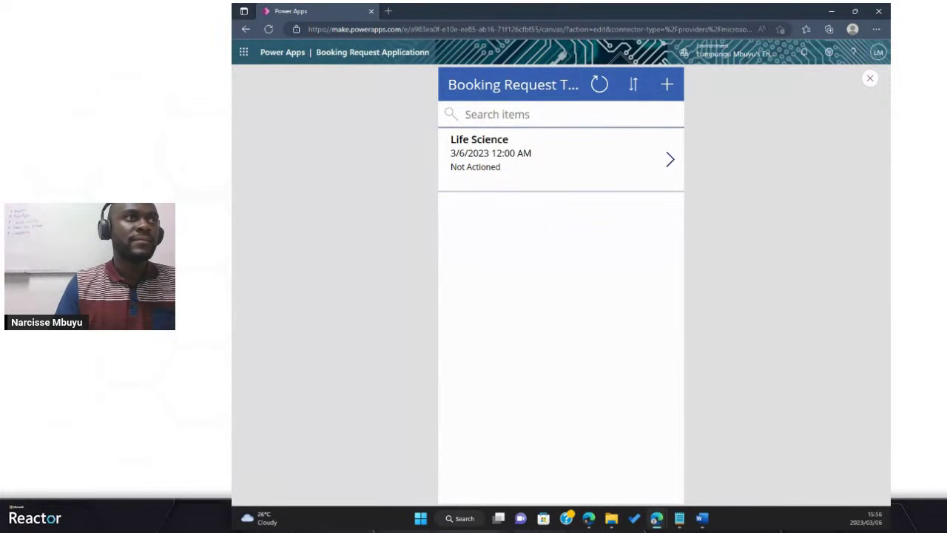
left_click(667, 84)
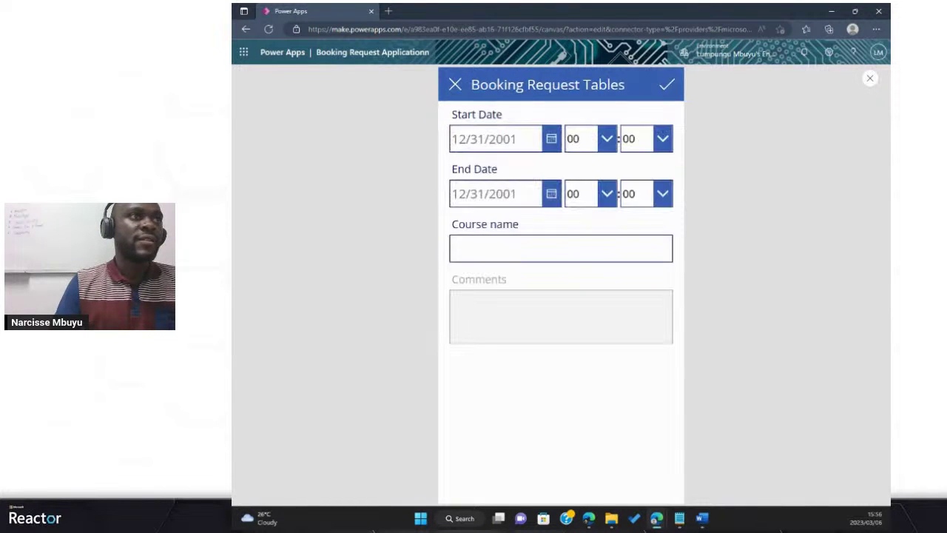
left_click(560, 248)
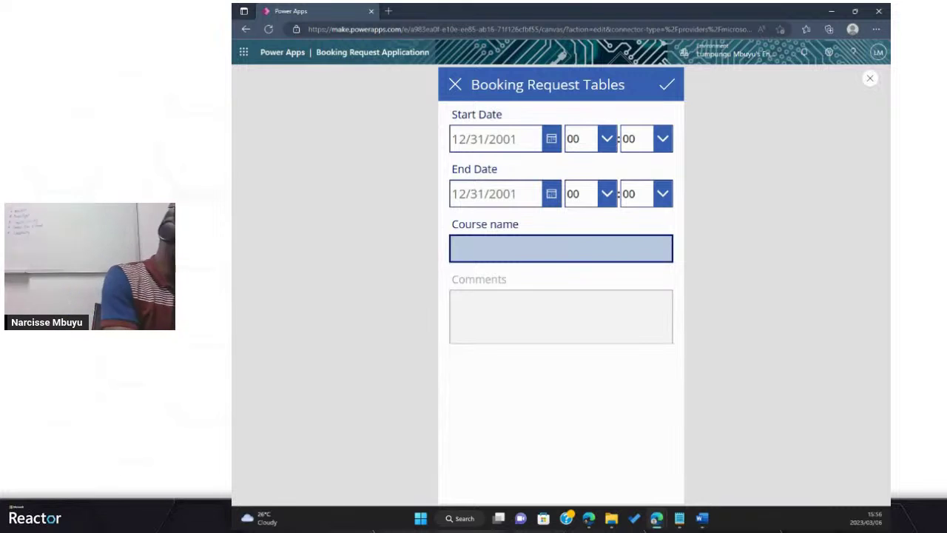
type("Maths")
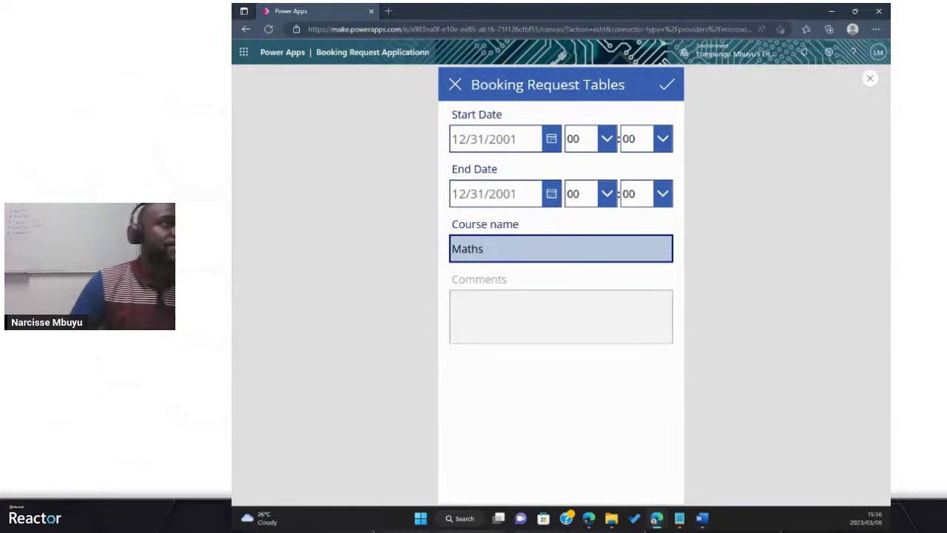
left_click(666, 84)
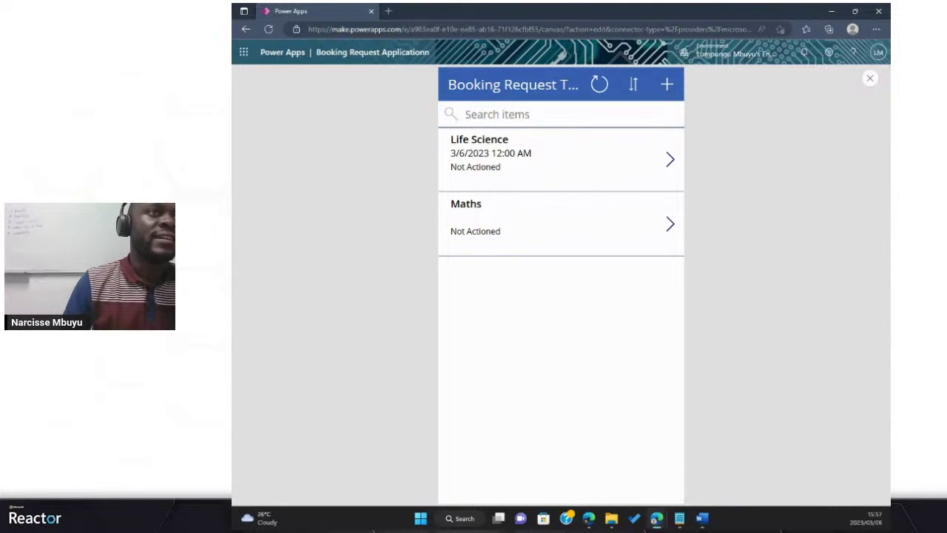
Step: View the details of the undated Maths booking and delete it
left_click(670, 224)
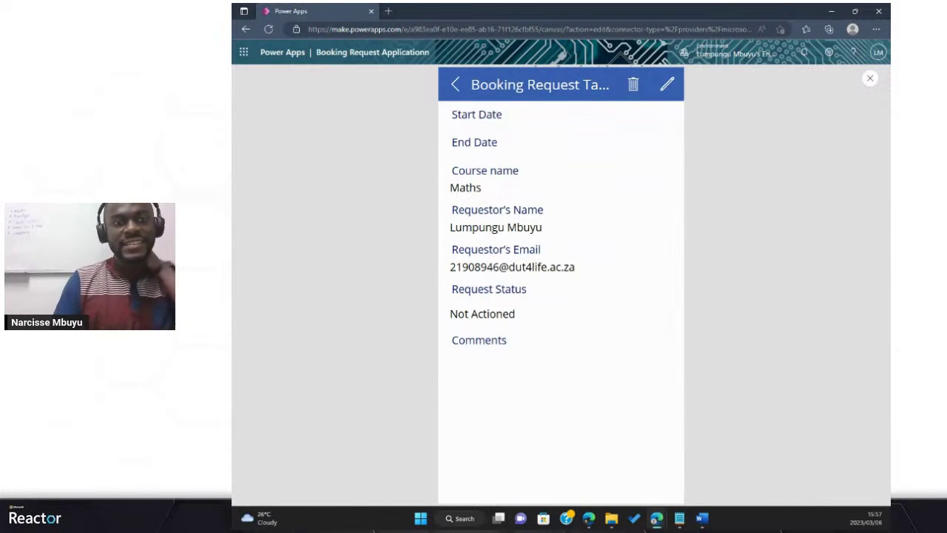
left_click(633, 84)
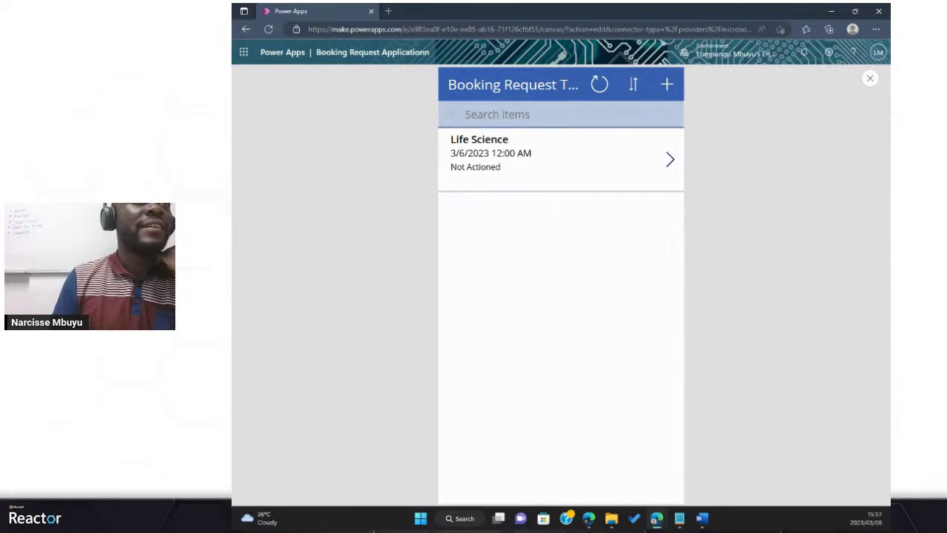
Step: Start a new booking with Start Date 3/7/2023 and End Date 3/22/2023
left_click(667, 84)
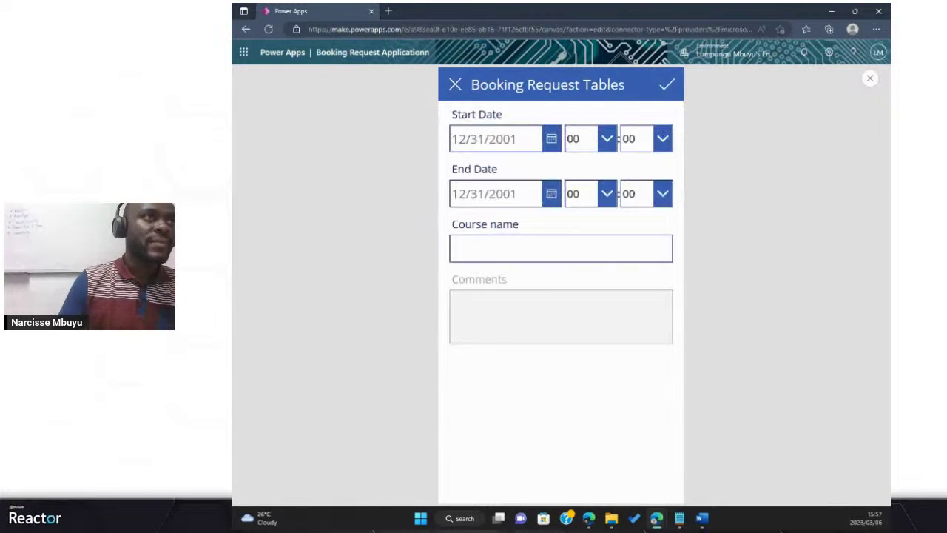
left_click(518, 139)
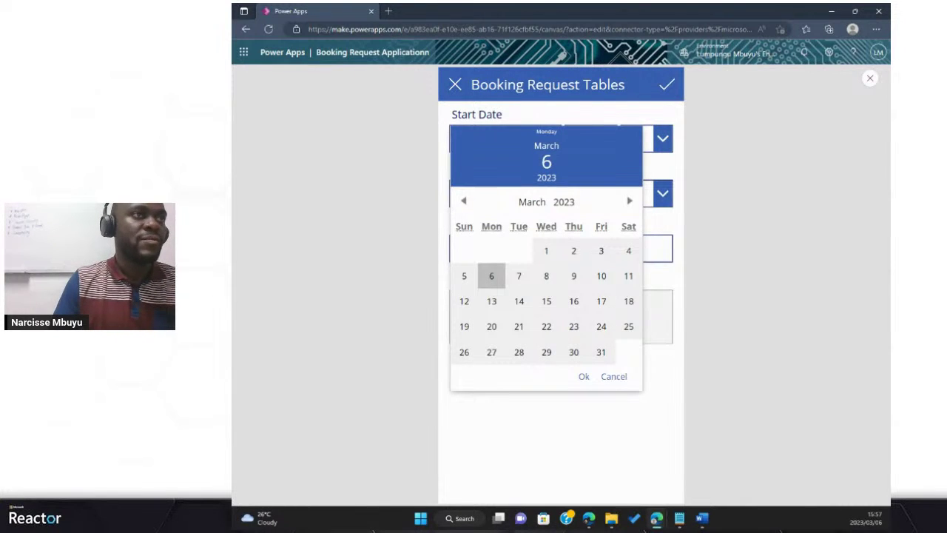
left_click(519, 275)
left_click(584, 376)
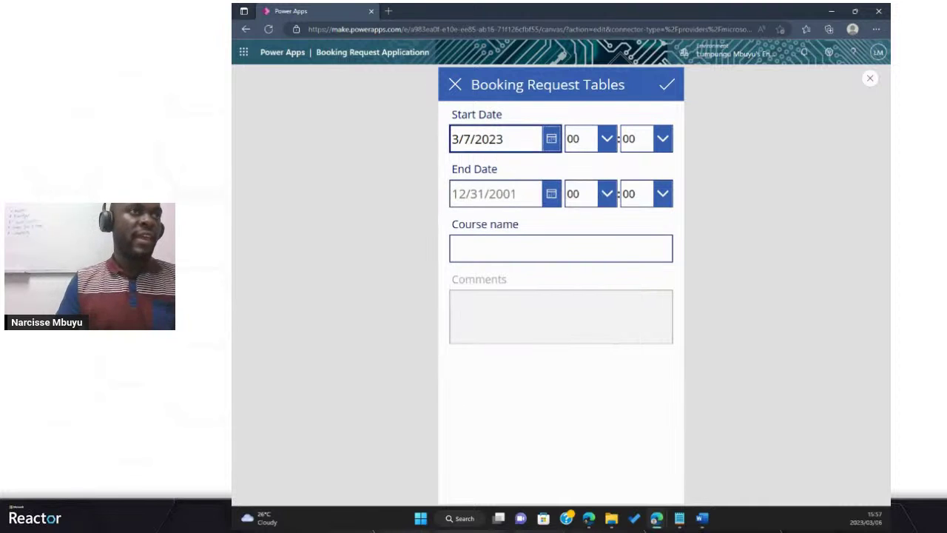
left_click(496, 194)
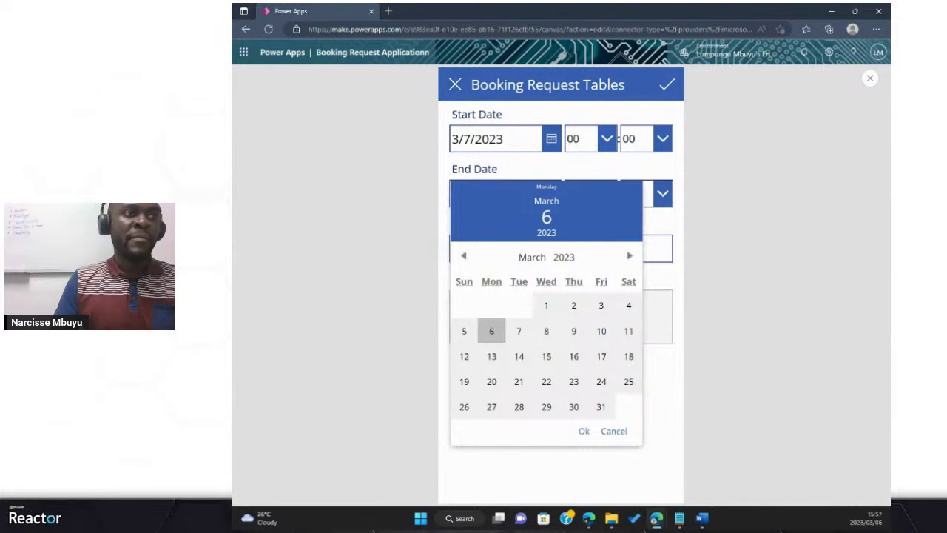
left_click(546, 381)
left_click(584, 431)
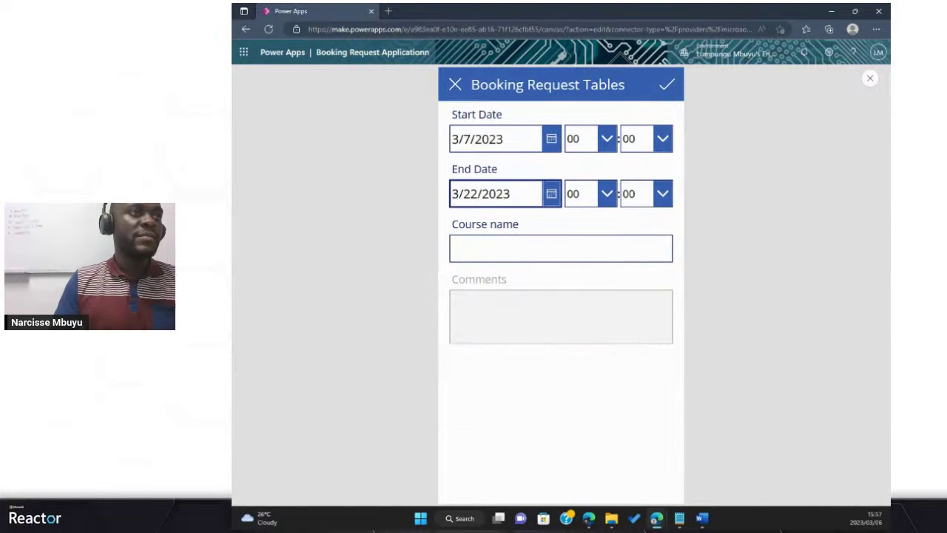
Step: Enter Maths as the course name and submit the booking request
left_click(561, 247)
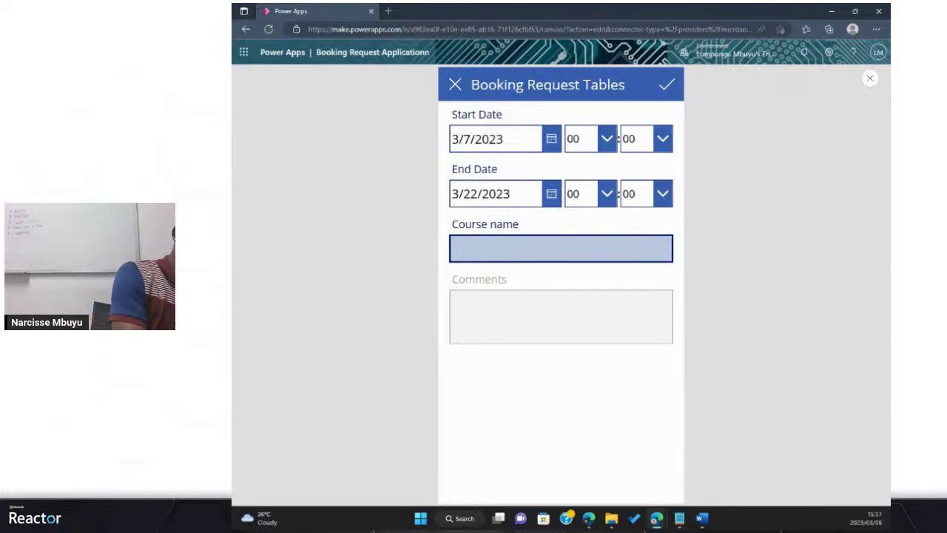
type("Maths")
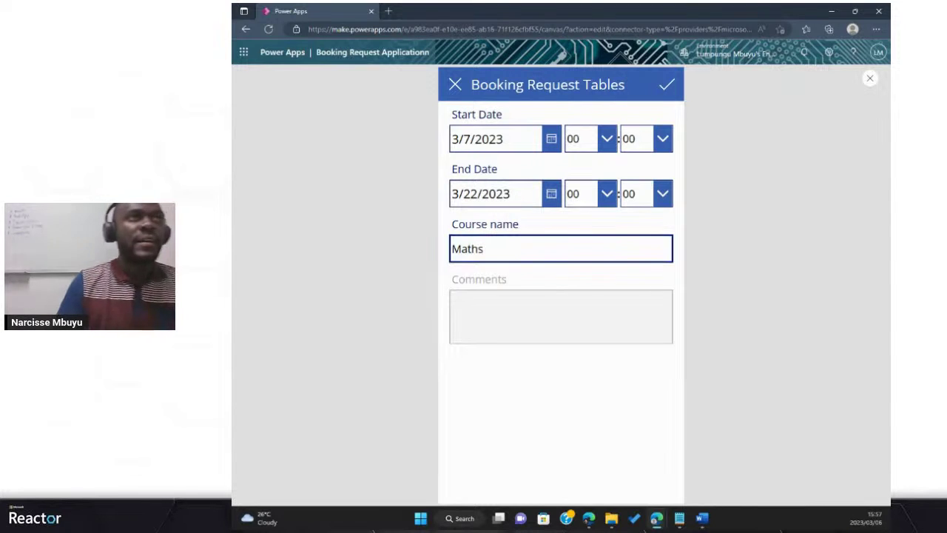
left_click(667, 84)
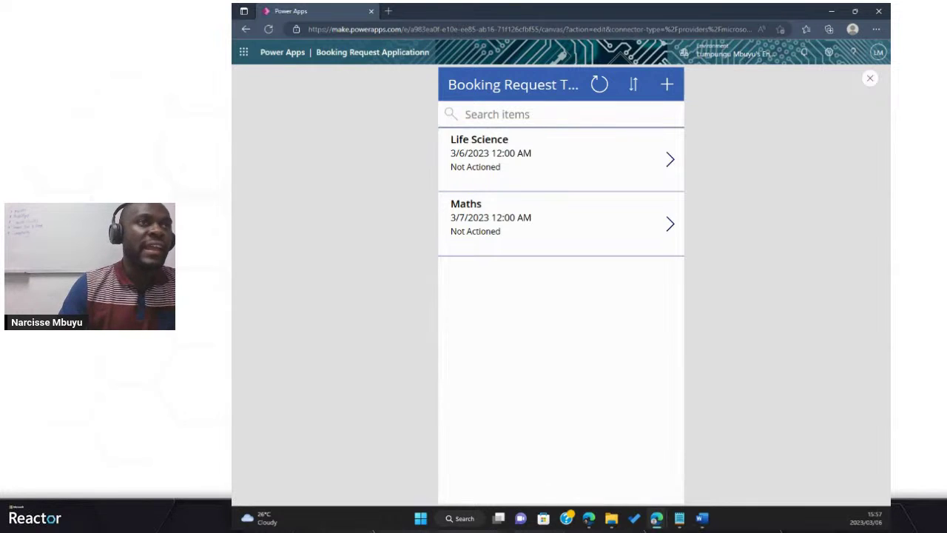
Step: Examine the requestor and status details of the new Maths booking and exit the app preview
left_click(669, 224)
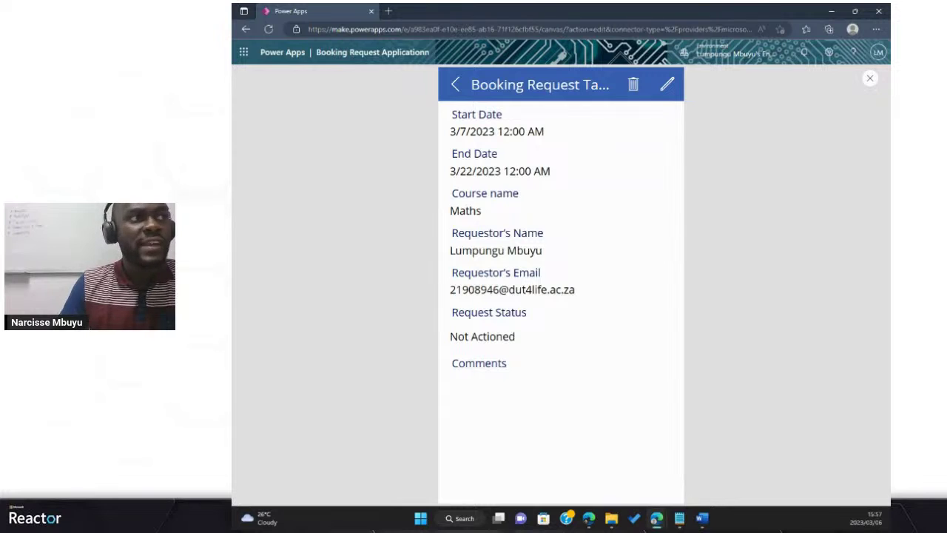
key("ctrl+plus")
key("ctrl+plus")
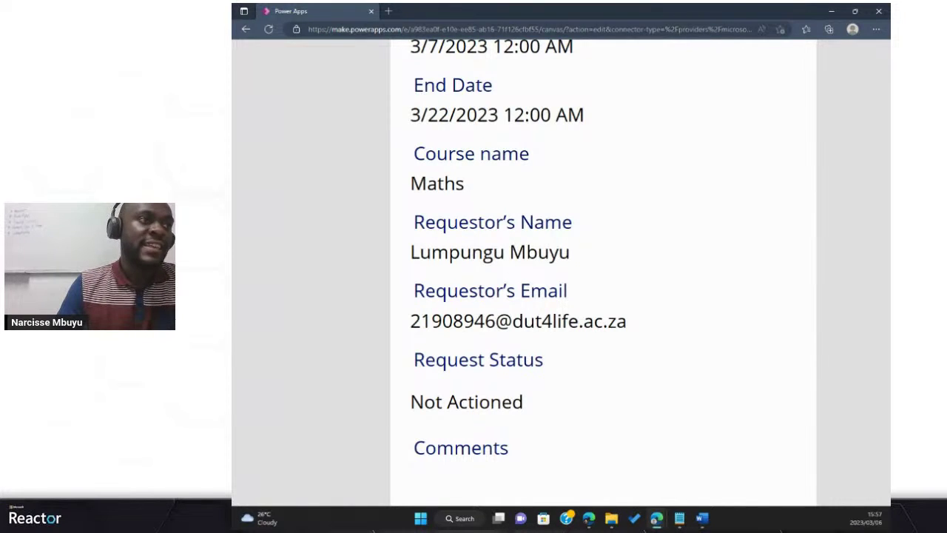
key("ctrl+0")
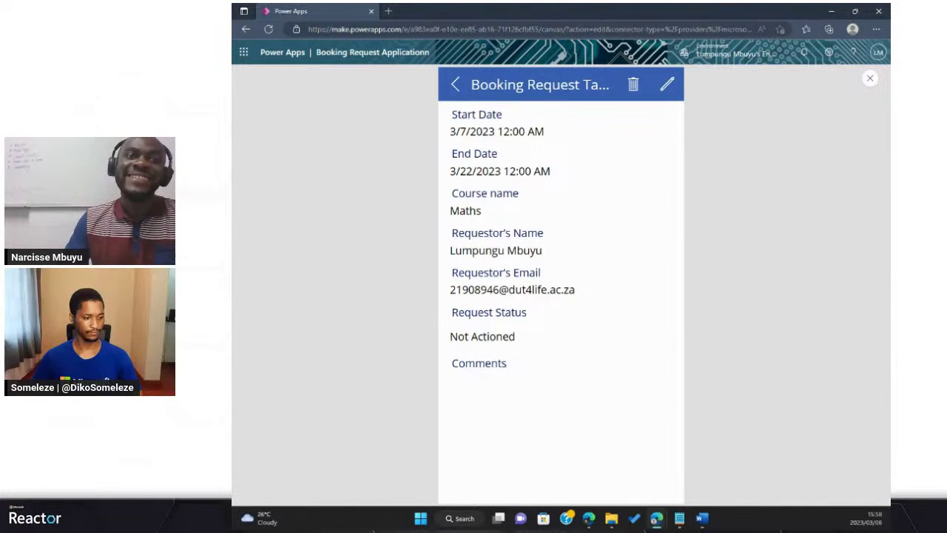
key("Escape")
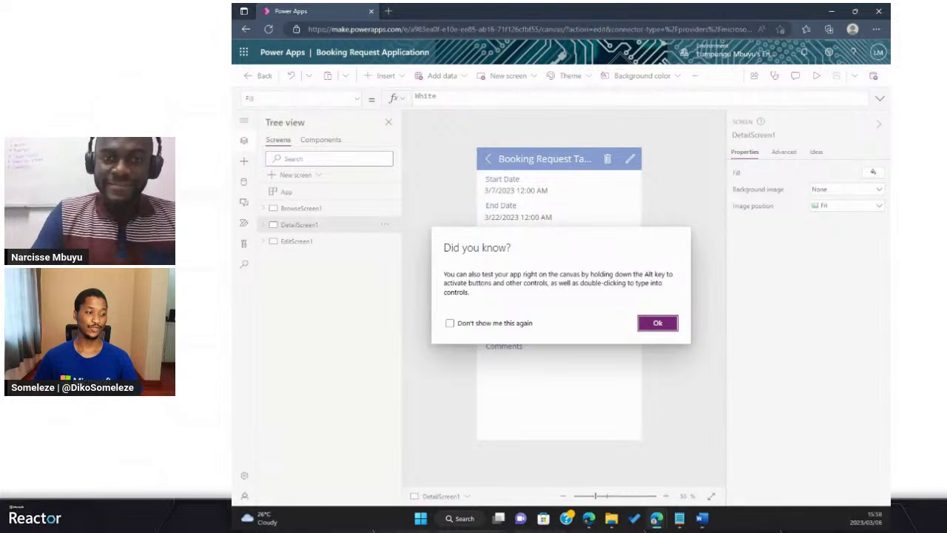